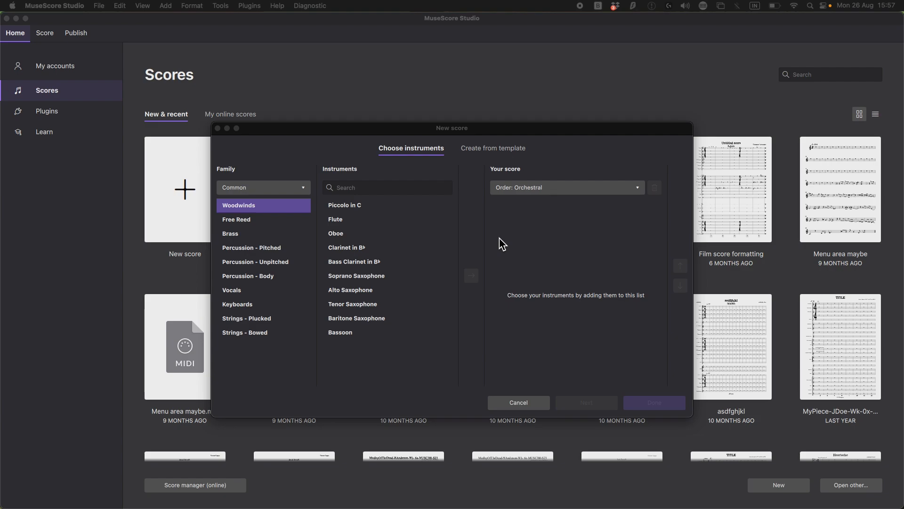
Step: Choose a template from the Orchestral category for the new score
click(495, 148)
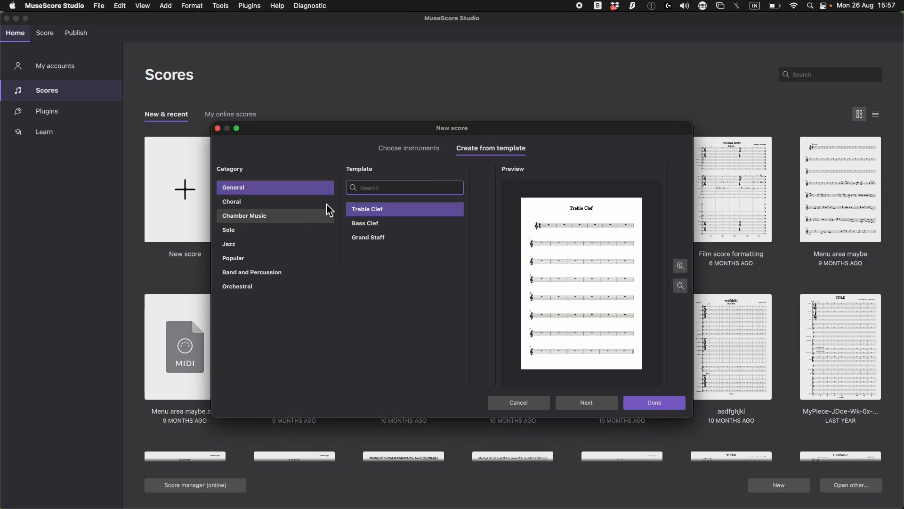
click(254, 289)
click(411, 225)
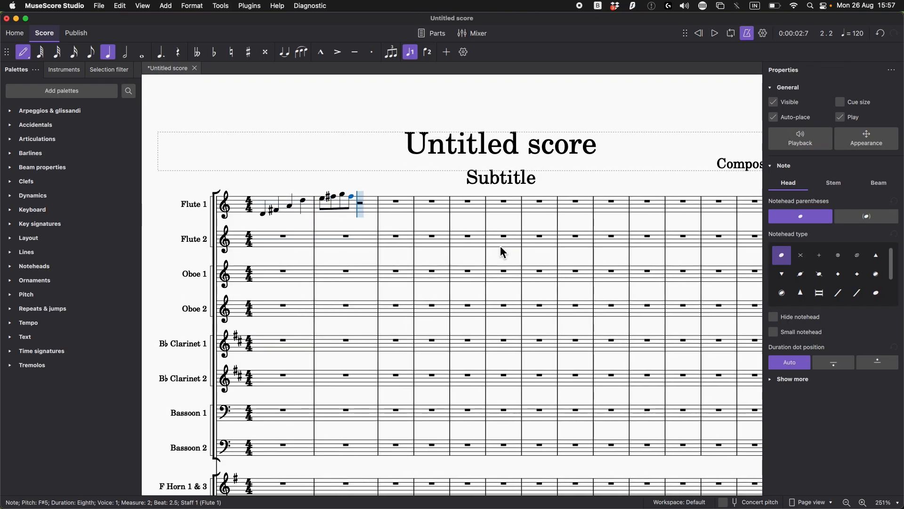
Step: Add a 6/8 time signature at measure 5 and turn on note input
click(42, 351)
click(59, 385)
click(493, 204)
key(n)
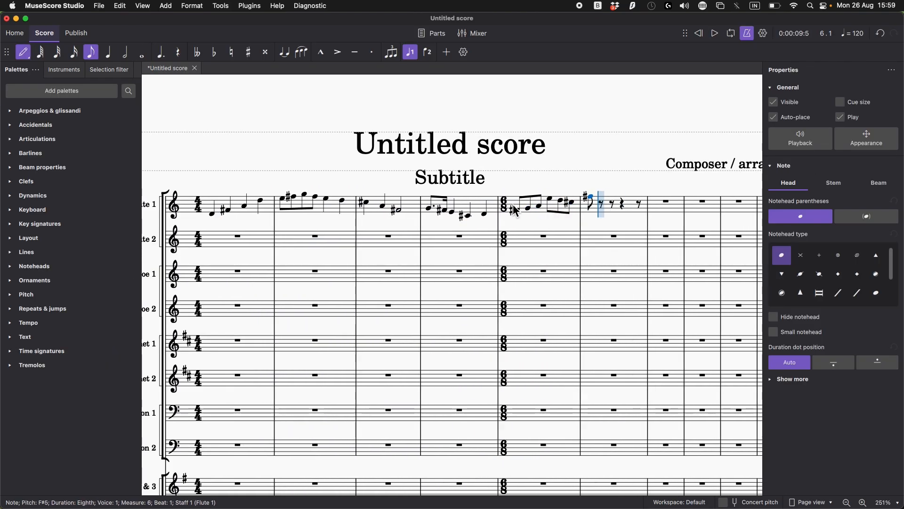
Step: Apply a 5/4 time signature following the start of the 6/8 passage and leave note input
click(41, 351)
click(81, 385)
click(81, 367)
click(600, 210)
click(610, 212)
scroll(550, 280, down, 3)
key(Escape)
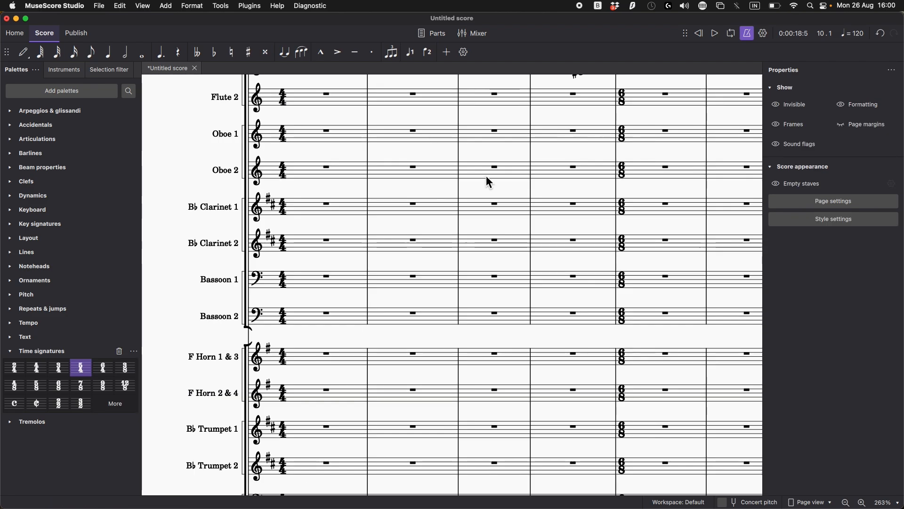
Step: Paste the copied music into two other instrument staves further down the score
click(617, 256)
key(super+v)
click(582, 298)
key(super+v)
scroll(583, 298, down, 3)
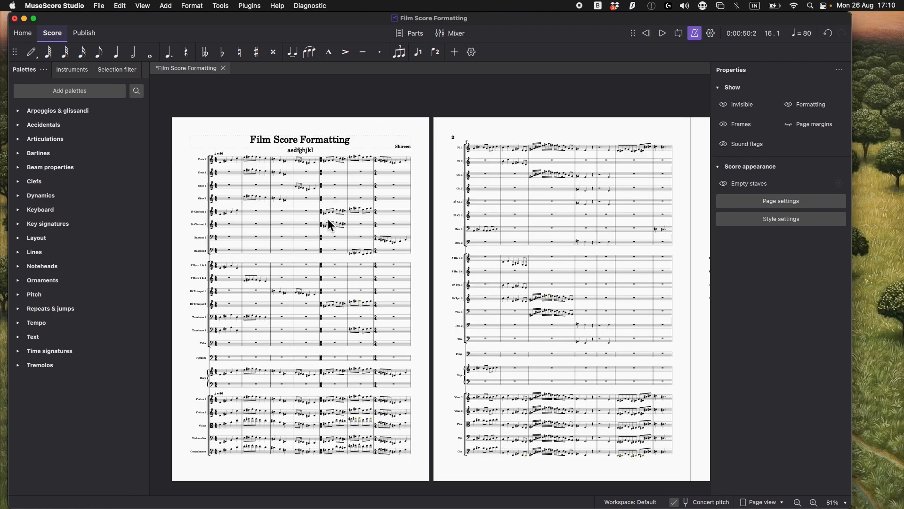
Step: Set the score's page size to Tabloid / ANSI B
click(334, 250)
scroll(381, 269, right, 5)
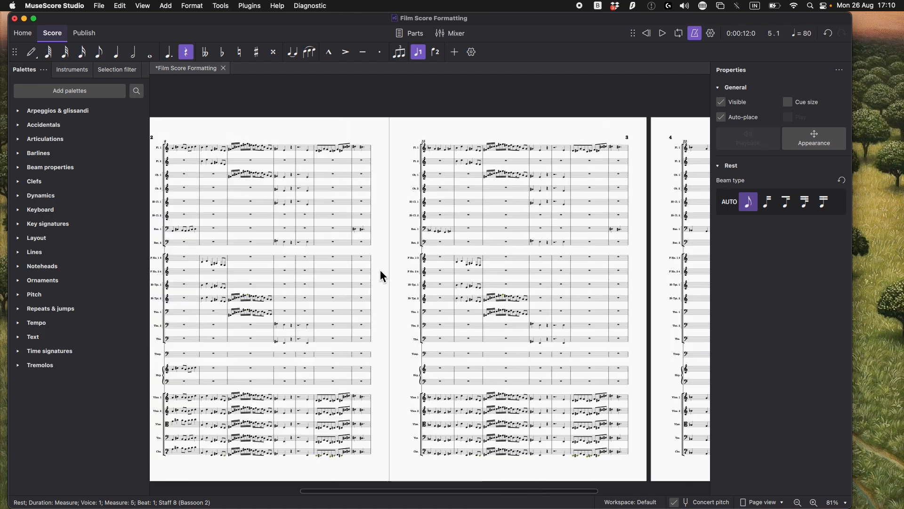
scroll(380, 270, left, 5)
scroll(379, 269, right, 5)
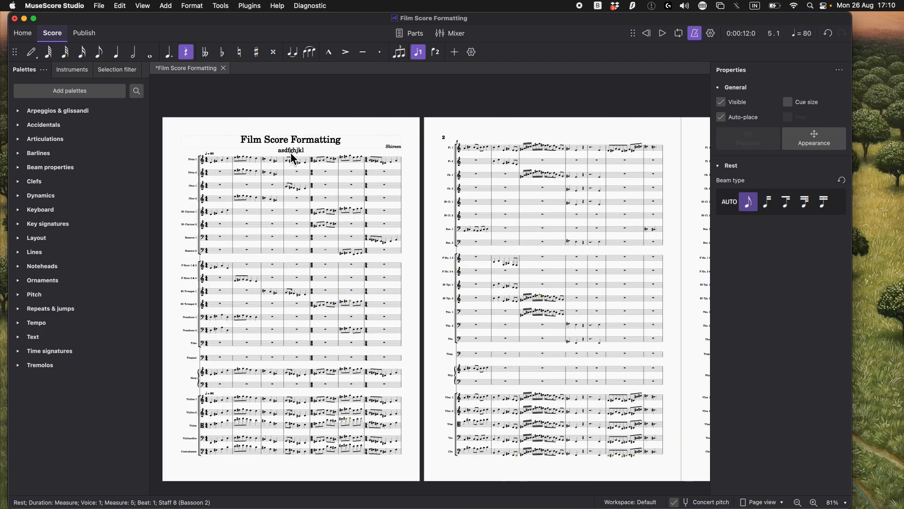
click(197, 6)
click(220, 32)
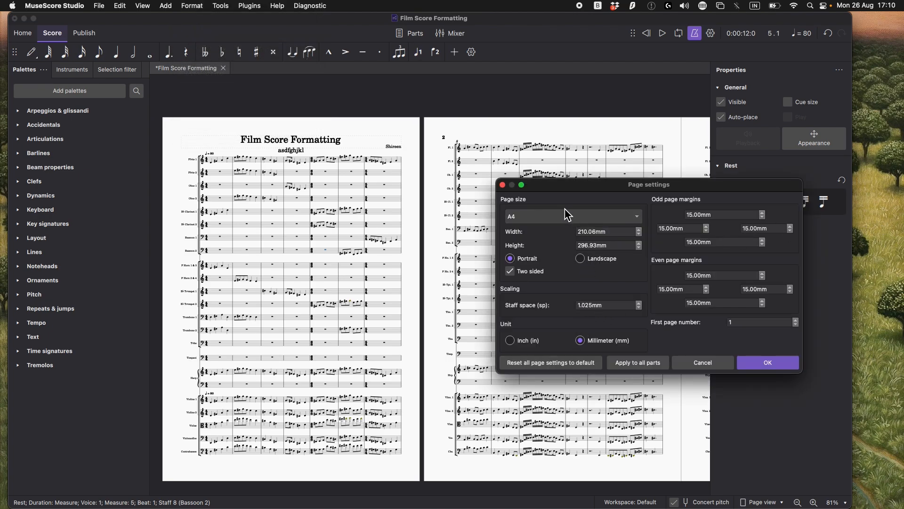
click(571, 217)
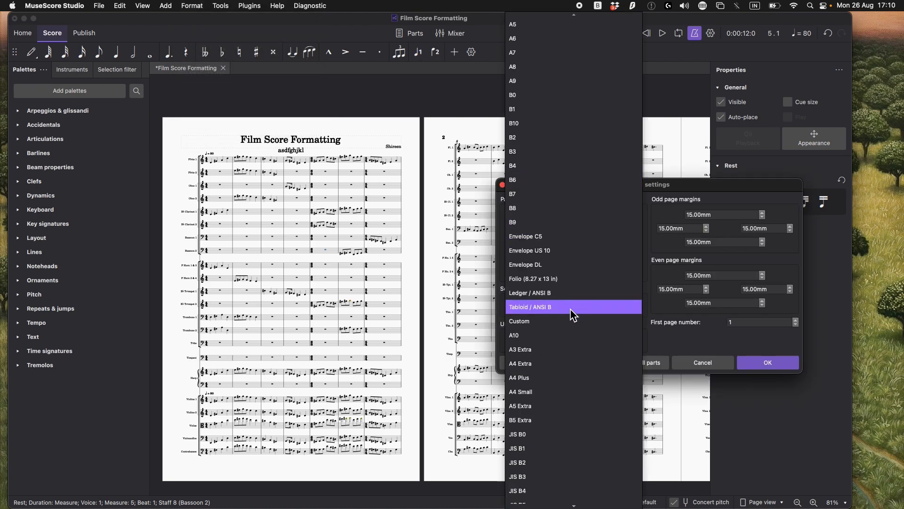
scroll(569, 292, down, 3)
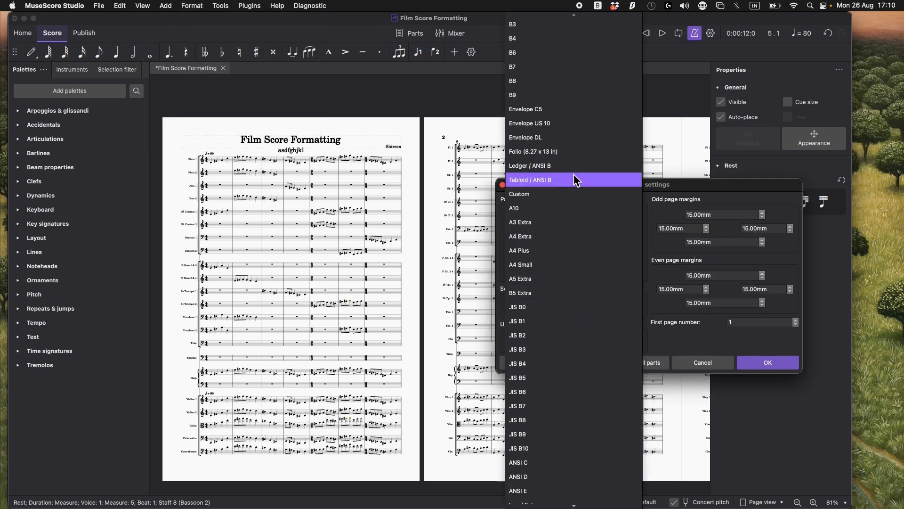
click(537, 181)
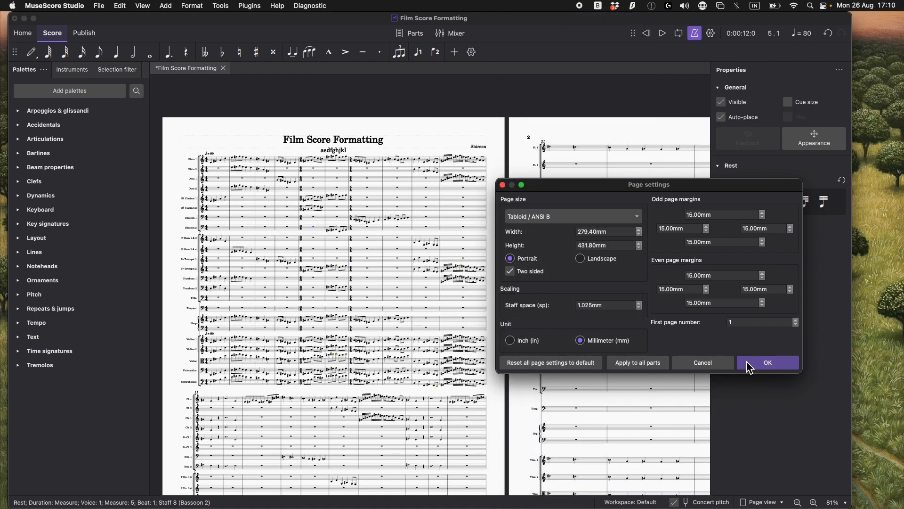
click(767, 363)
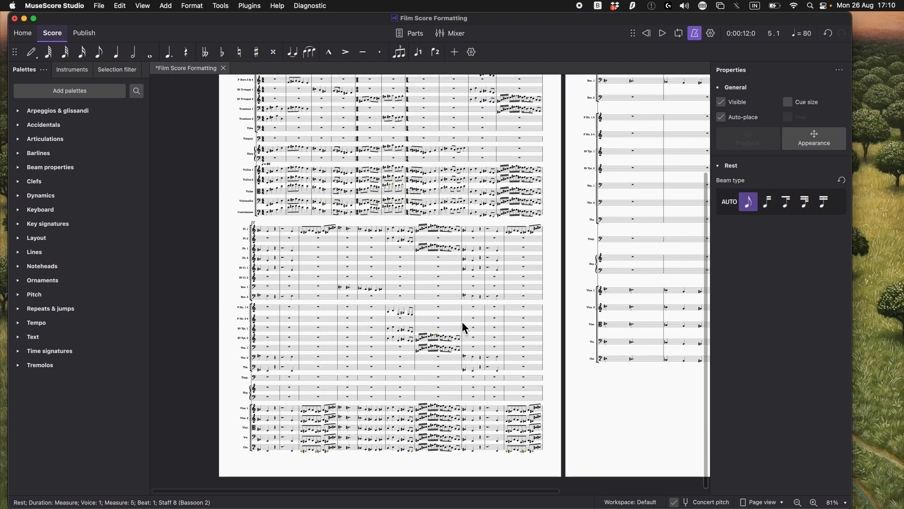
Step: Reduce the score's staff space to 0.625 mm in the page settings
click(495, 251)
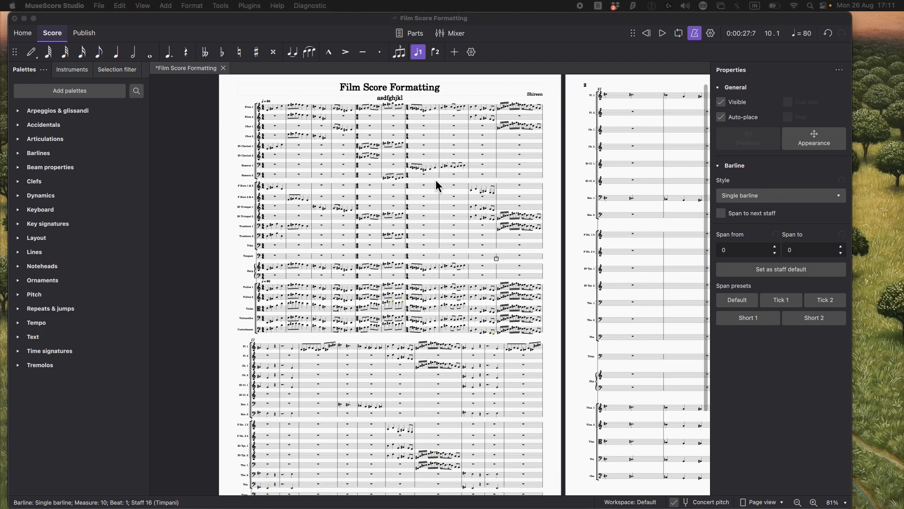
click(166, 6)
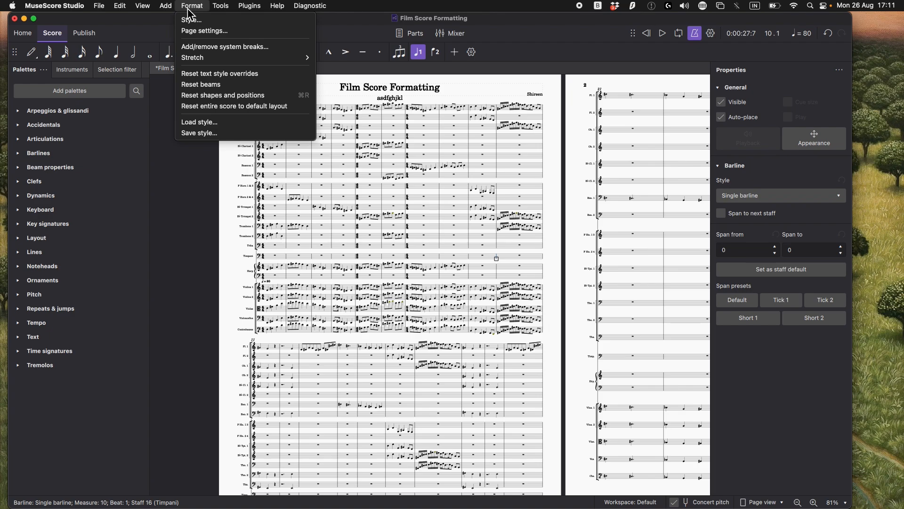
click(216, 33)
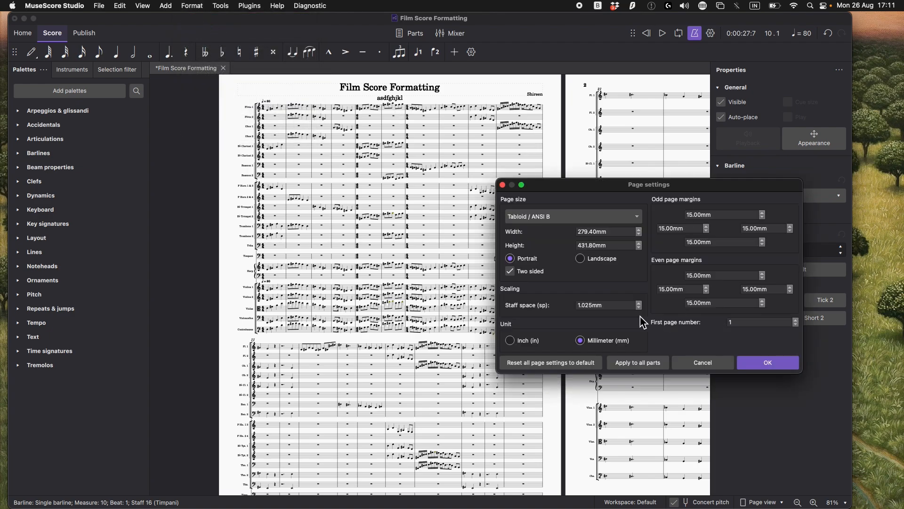
click(639, 307)
click(639, 308)
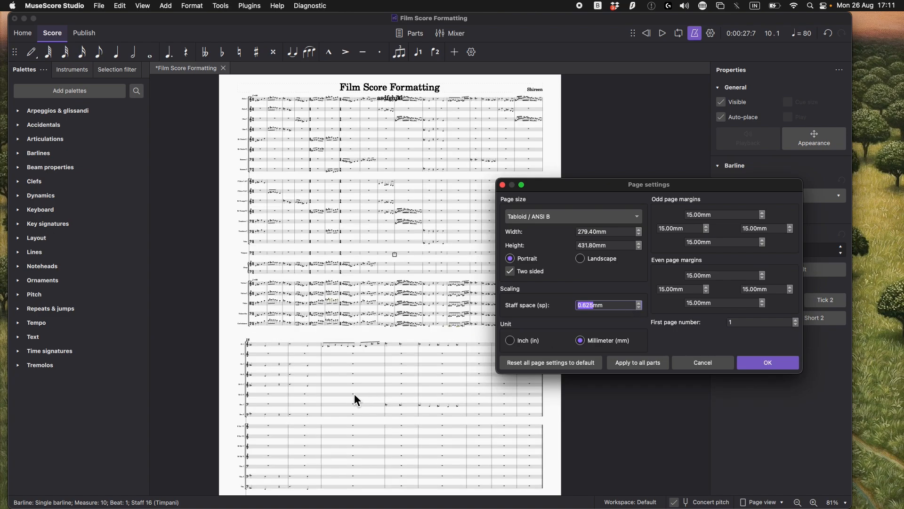
click(775, 364)
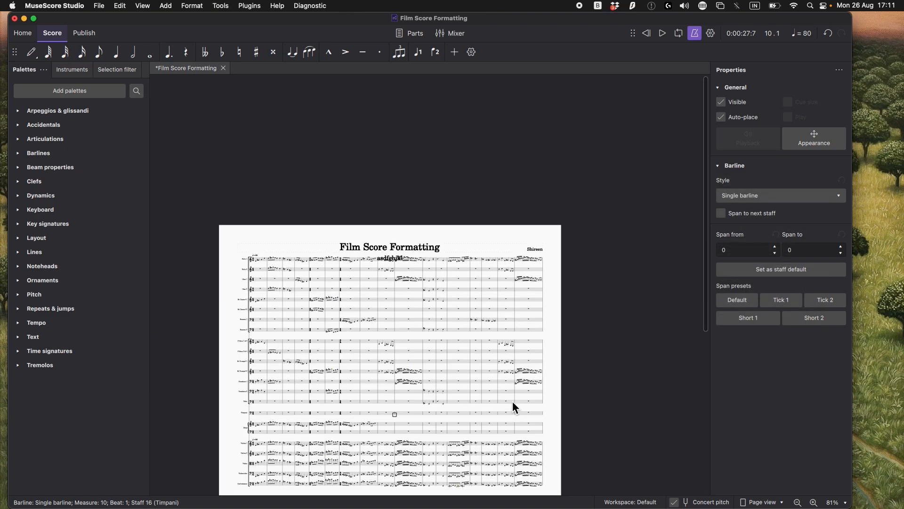
Step: Insert a page break after measure 7 on the first page
scroll(467, 375, down, 3)
scroll(433, 230, up, 2)
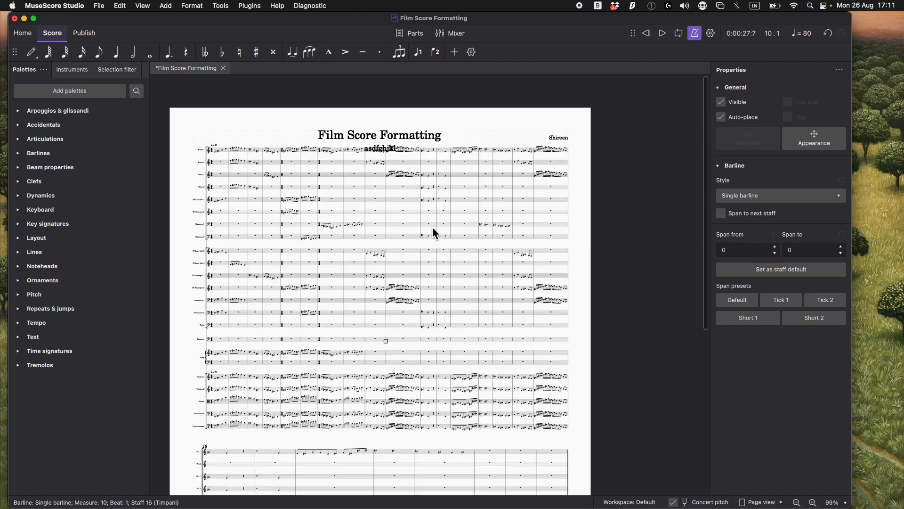
scroll(432, 227, down, 2)
scroll(433, 227, up, 2)
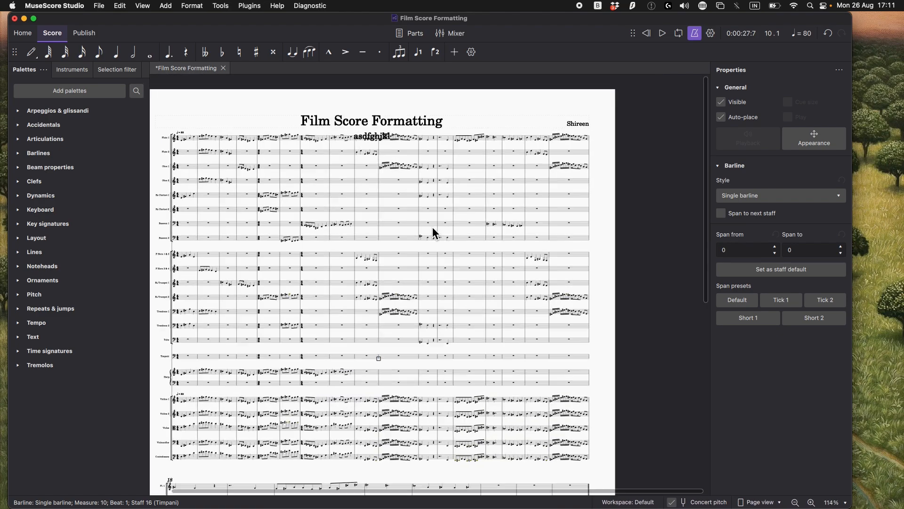
scroll(420, 220, down, 1)
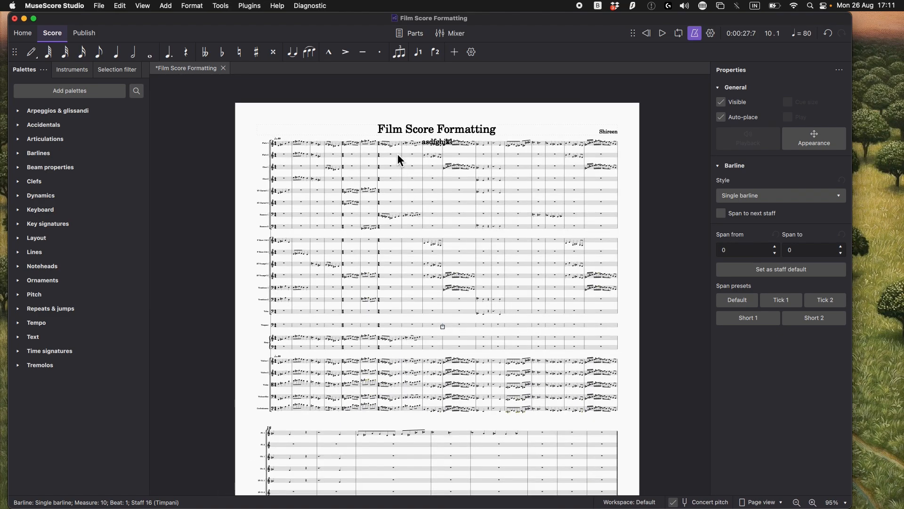
click(392, 143)
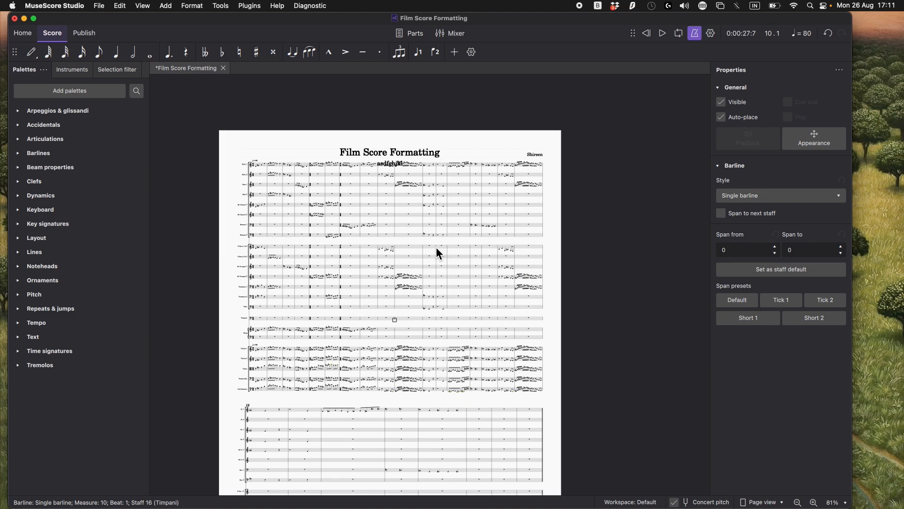
ctrl+scroll(432, 227, up, 5)
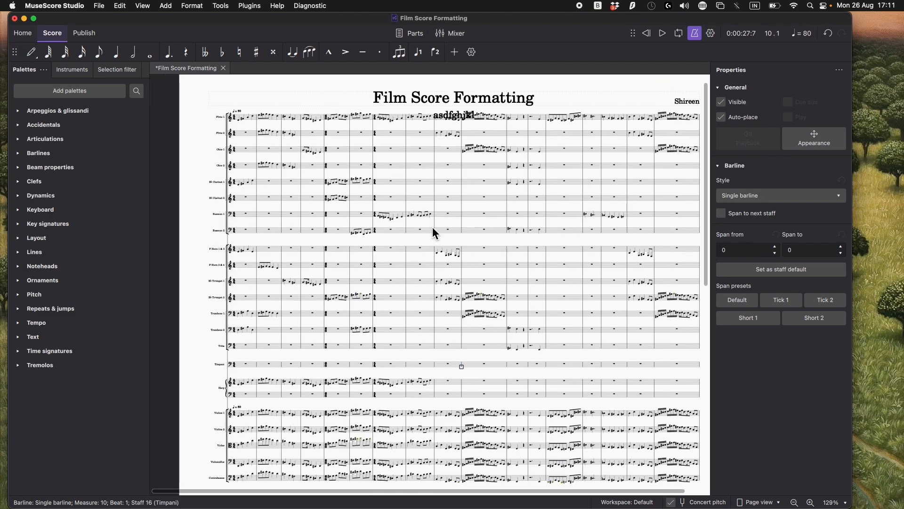
scroll(432, 226, down, 3)
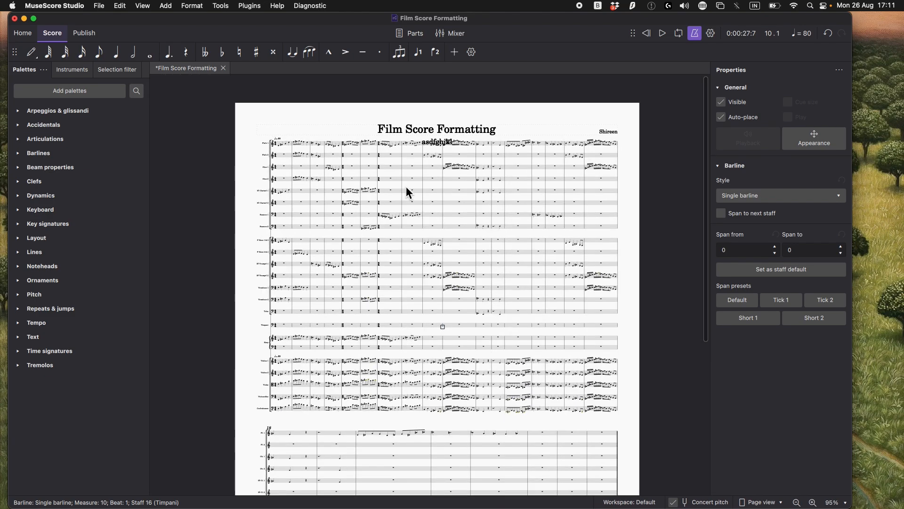
click(395, 144)
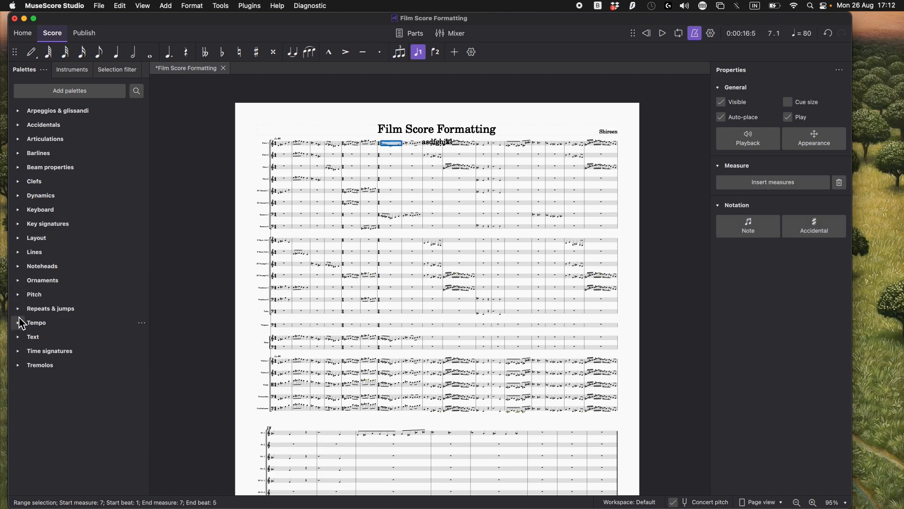
click(20, 238)
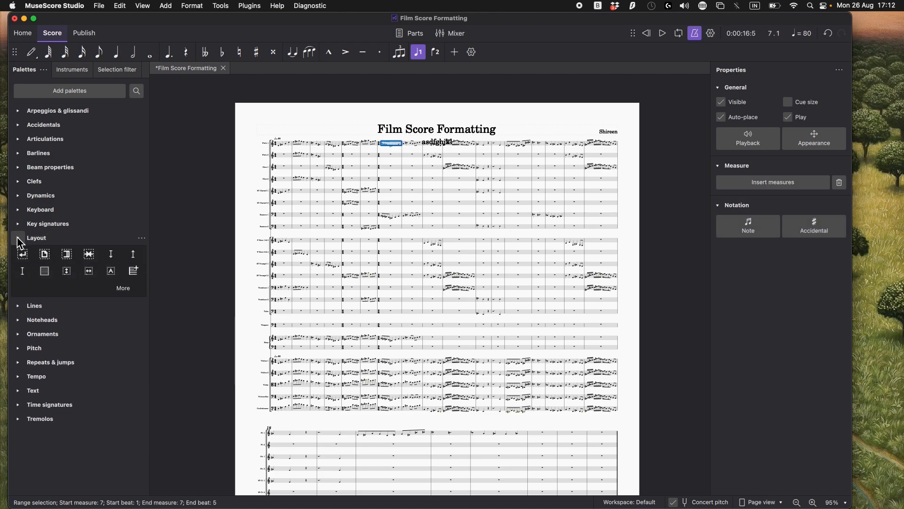
click(47, 258)
Step: Insert a page break after measure 16 on the second page
scroll(590, 273, right, 10)
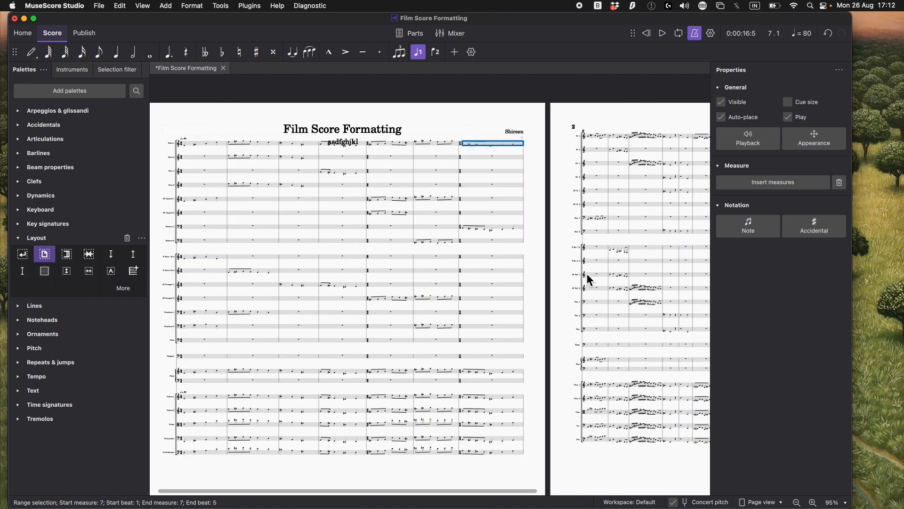
scroll(473, 177, left, 2)
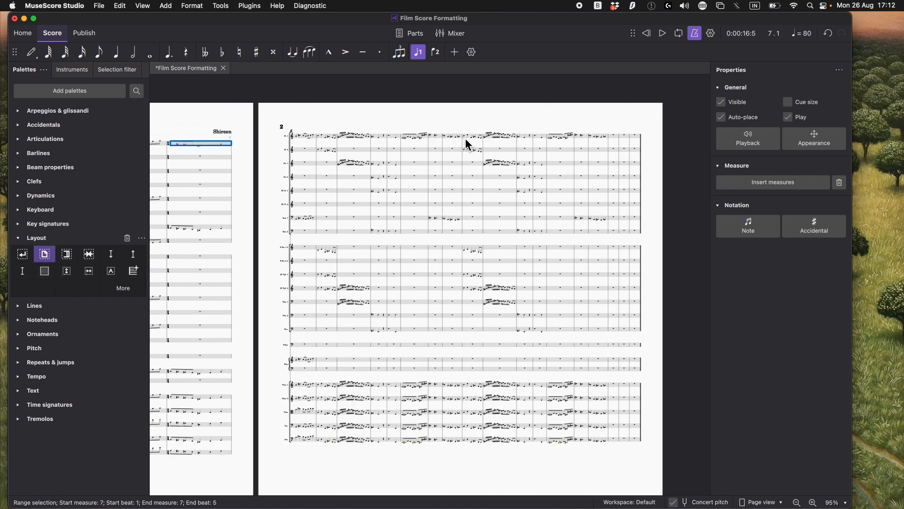
click(459, 137)
click(472, 134)
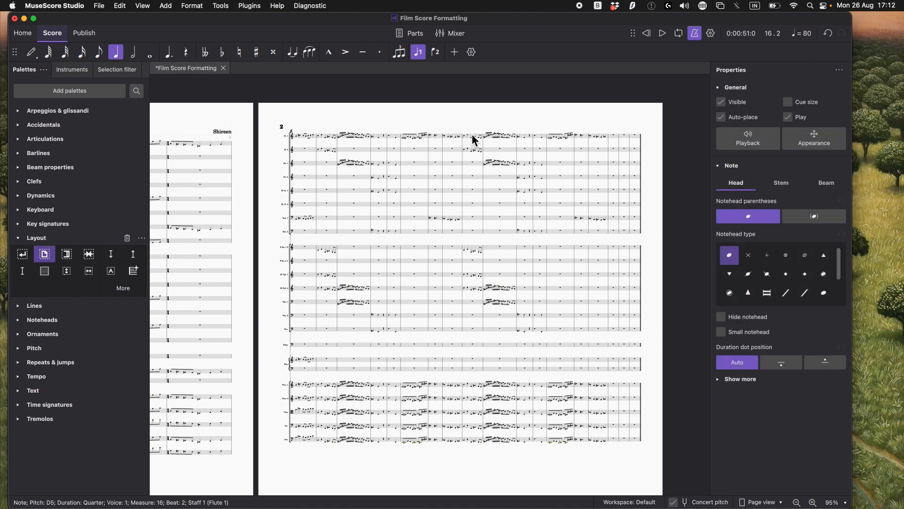
click(466, 138)
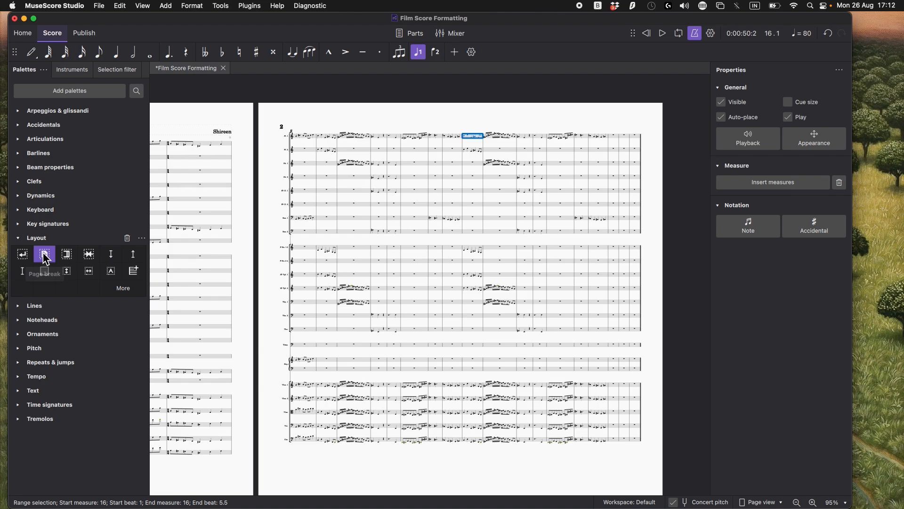
Step: Enable vertical justification of staves in the score's Page style settings
scroll(581, 241, down, 5)
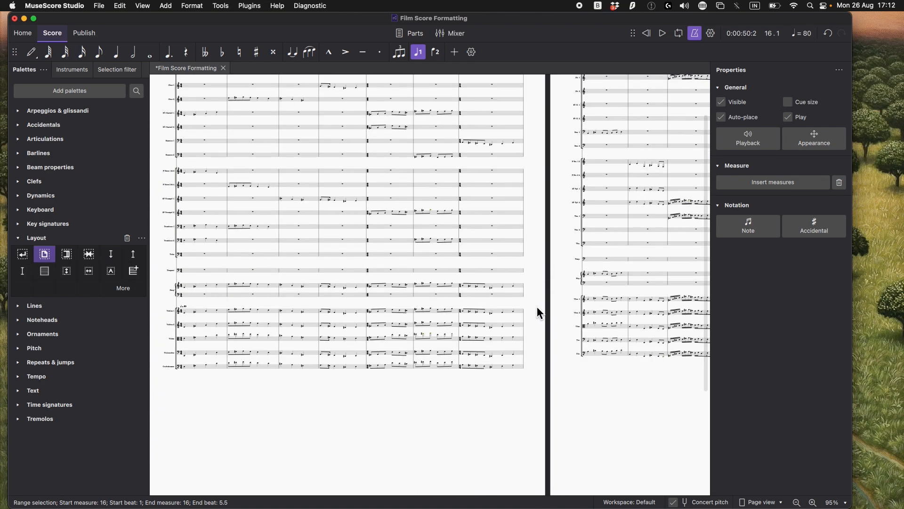
scroll(537, 310, down, 3)
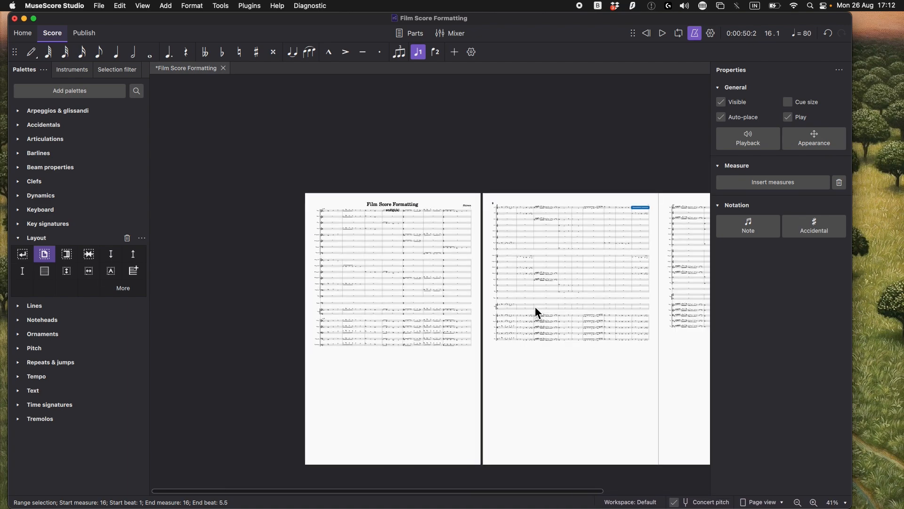
scroll(536, 311, up, 4)
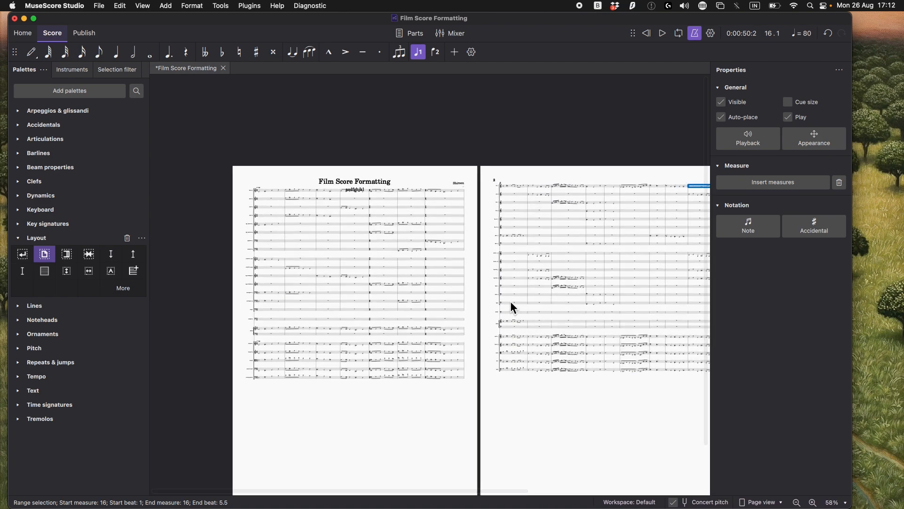
click(187, 6)
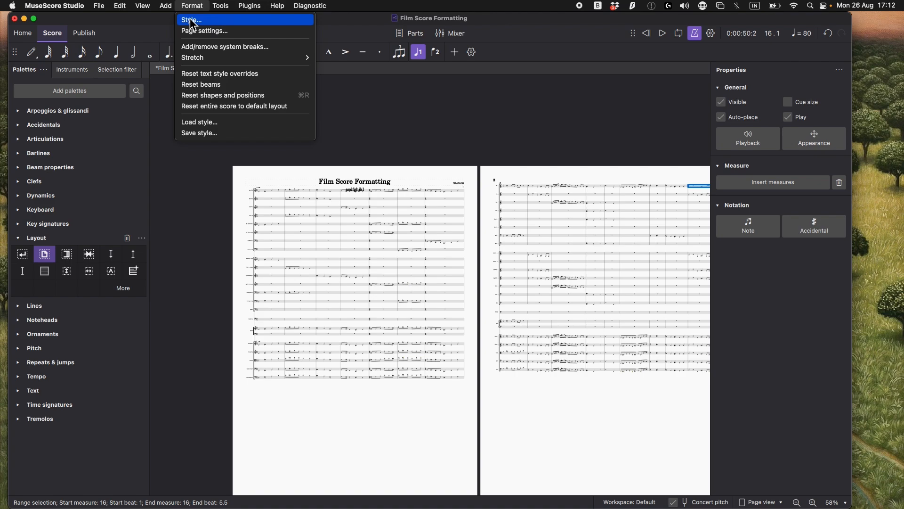
click(193, 21)
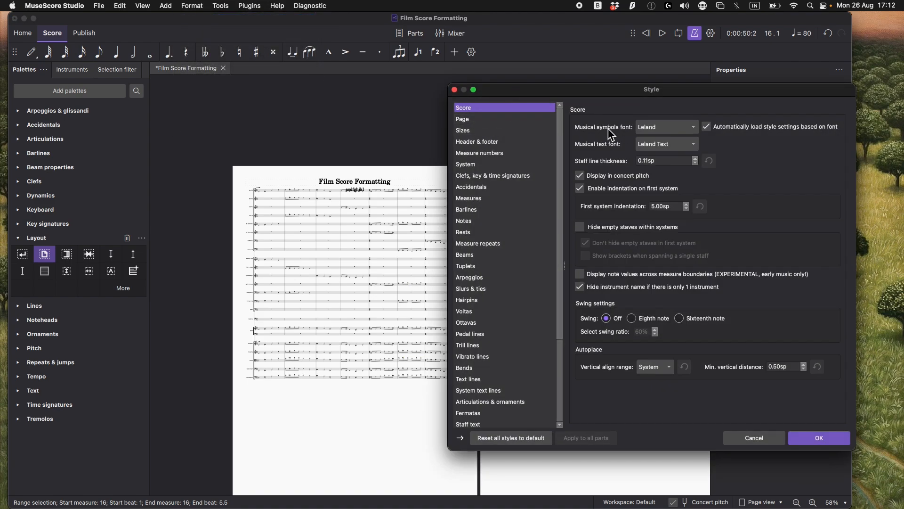
click(511, 119)
drag(658, 92, 705, 45)
click(629, 101)
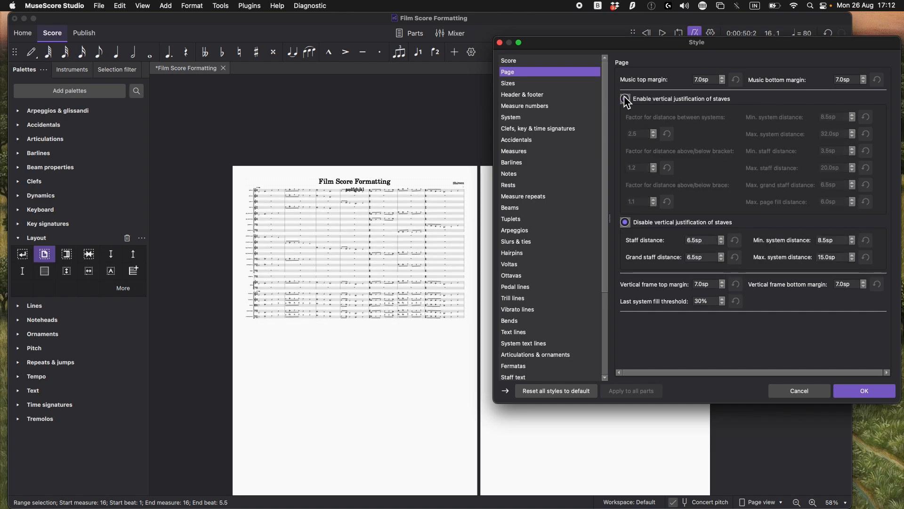
click(628, 101)
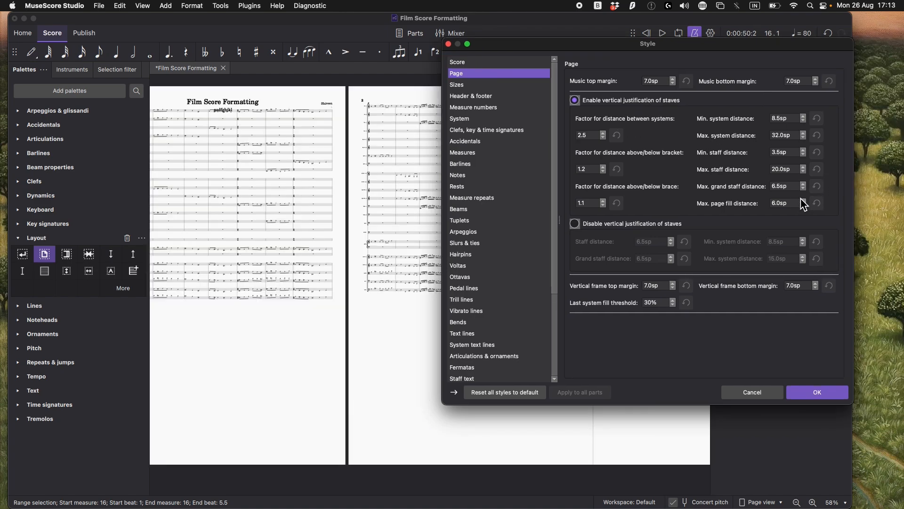
Step: Try a maximum page fill distance of 16.5 sp, and reset it to its default
click(804, 201)
click(804, 201)
click(803, 202)
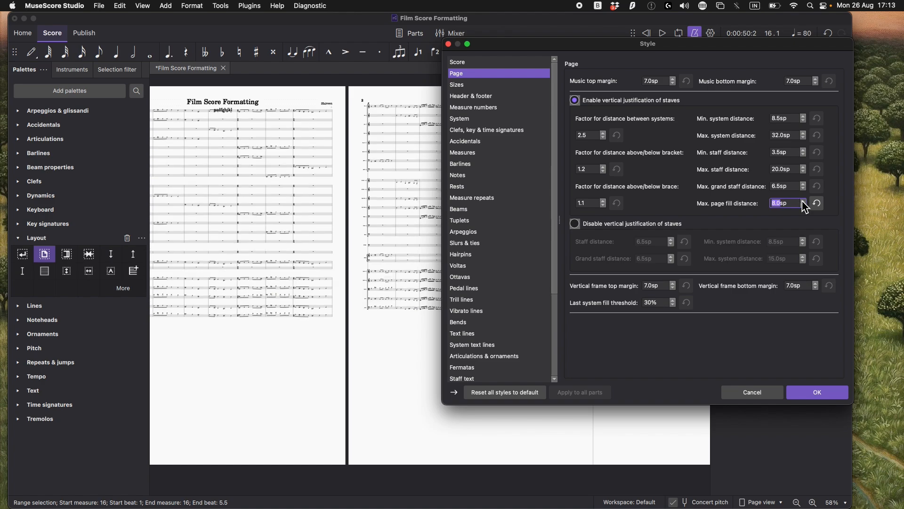
click(804, 201)
click(804, 201)
click(804, 201)
click(804, 202)
click(803, 201)
click(804, 201)
click(803, 202)
click(804, 201)
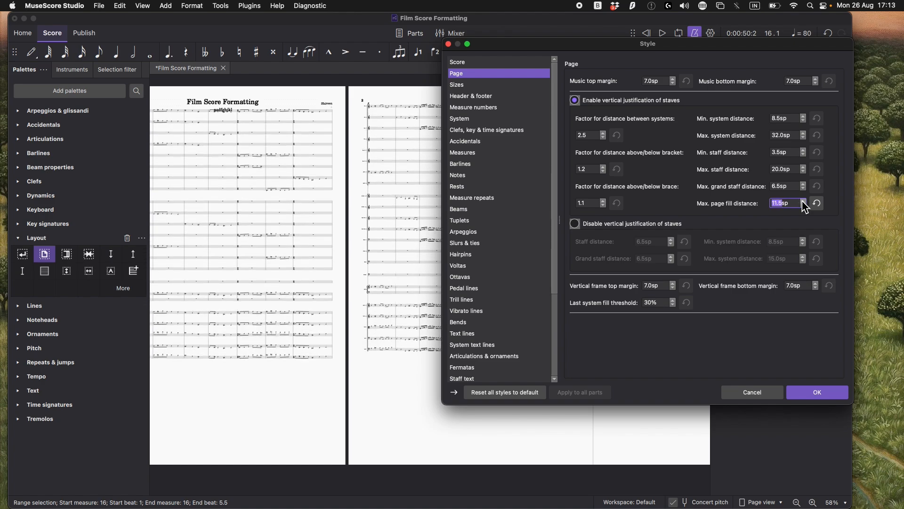
click(804, 202)
click(803, 201)
click(804, 201)
click(804, 202)
click(803, 202)
click(804, 202)
click(804, 202)
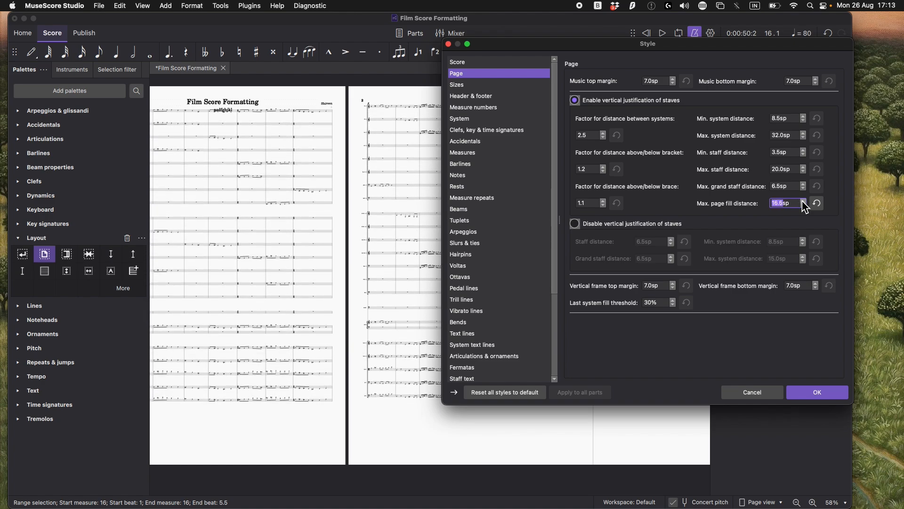
click(818, 203)
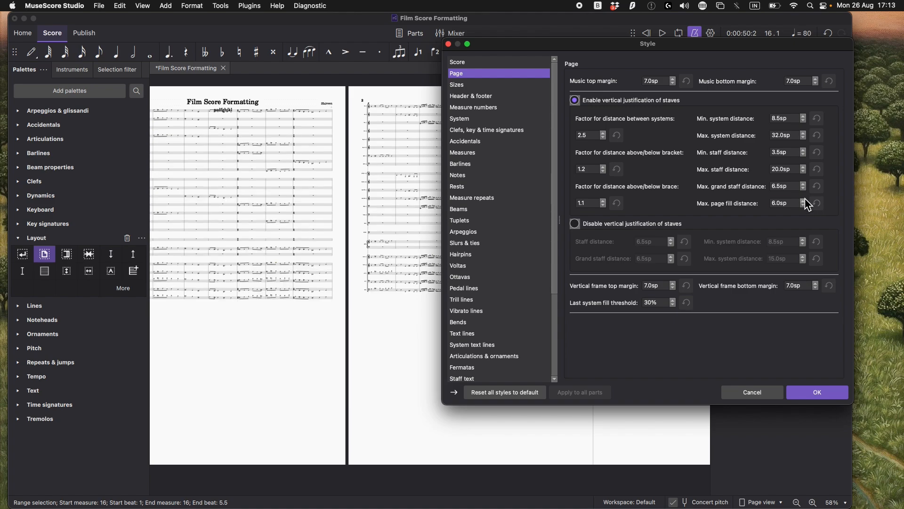
Step: Set the maximum page fill distance to 15.5 sp and apply the style change
click(804, 201)
click(803, 202)
click(804, 201)
click(803, 201)
click(804, 201)
click(804, 201)
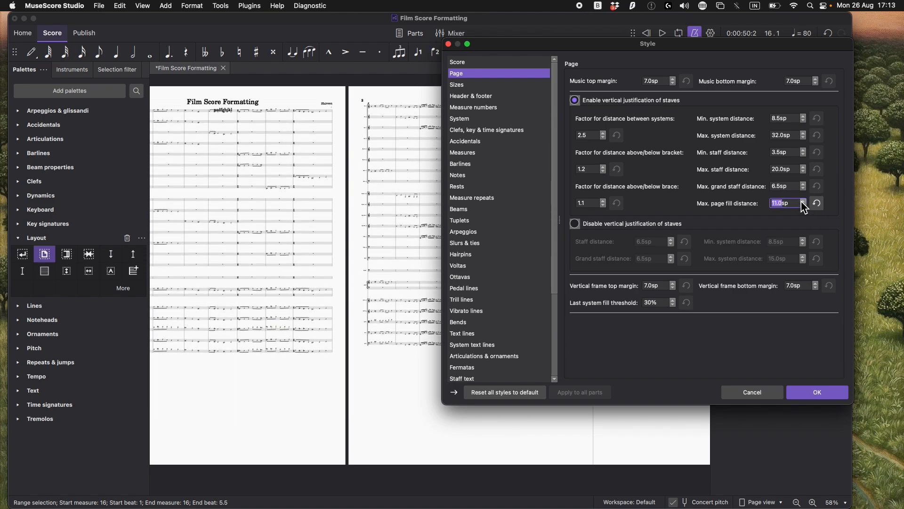
click(803, 201)
click(803, 201)
click(804, 201)
click(804, 201)
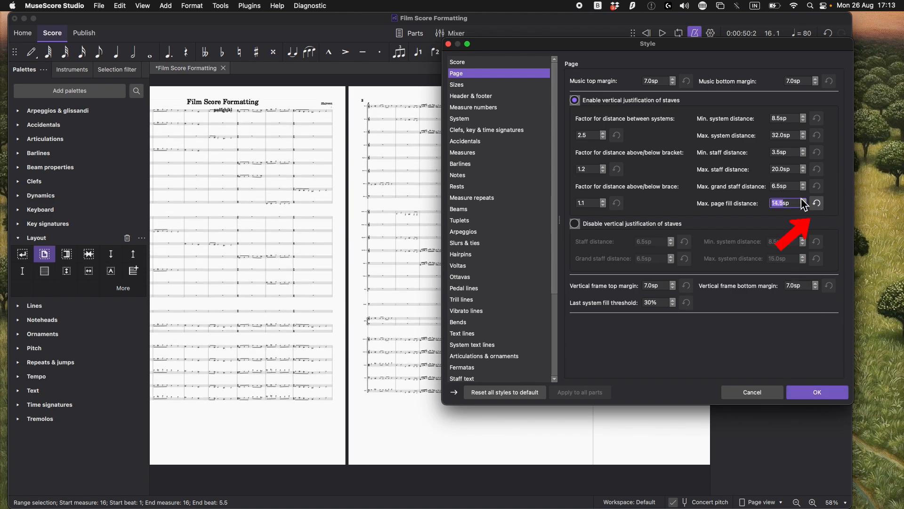
click(804, 201)
click(817, 392)
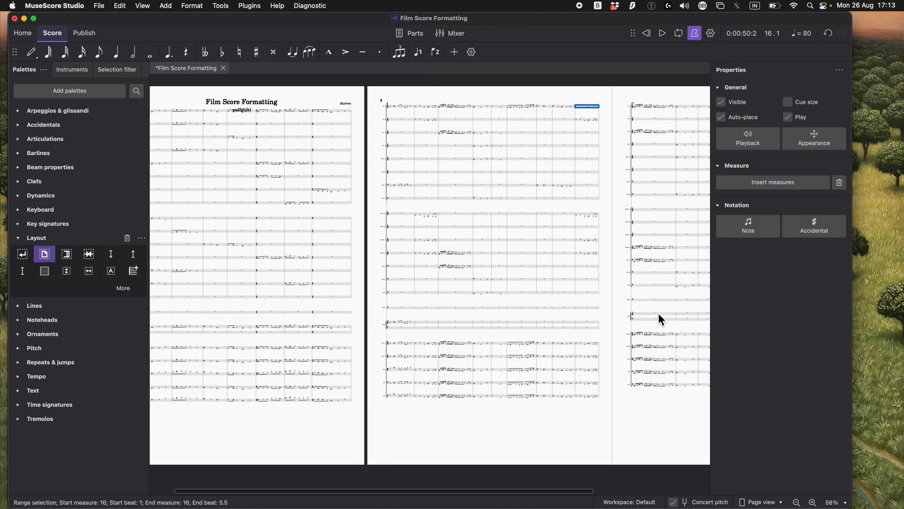
Step: Set the score's staff space to 0.725 mm in the page settings and clear the measure selection
scroll(658, 321, left, 5)
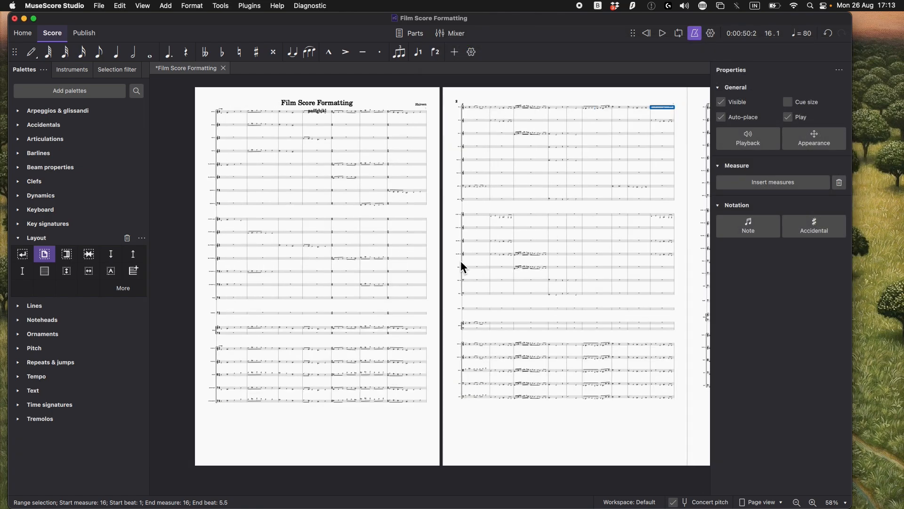
scroll(461, 261, up, 1)
scroll(461, 267, up, 2)
click(192, 6)
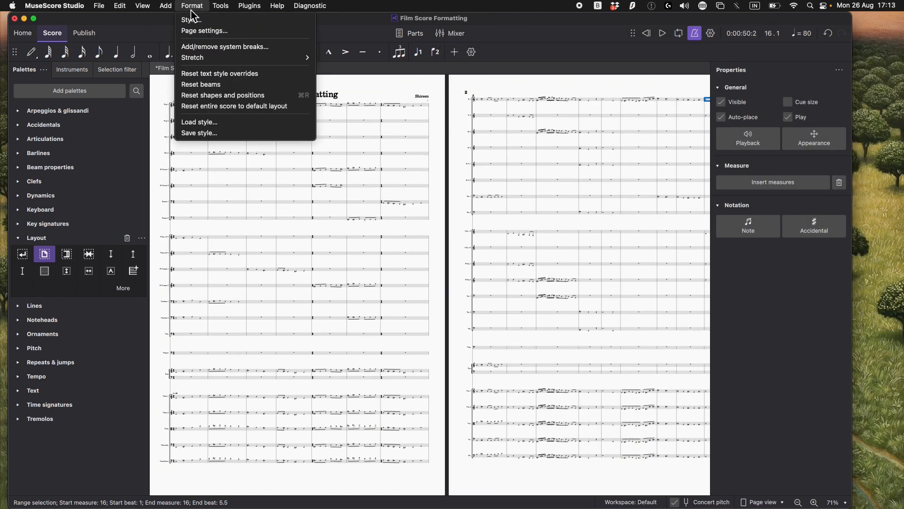
click(189, 29)
click(592, 305)
text(0.725mm)
key(Return)
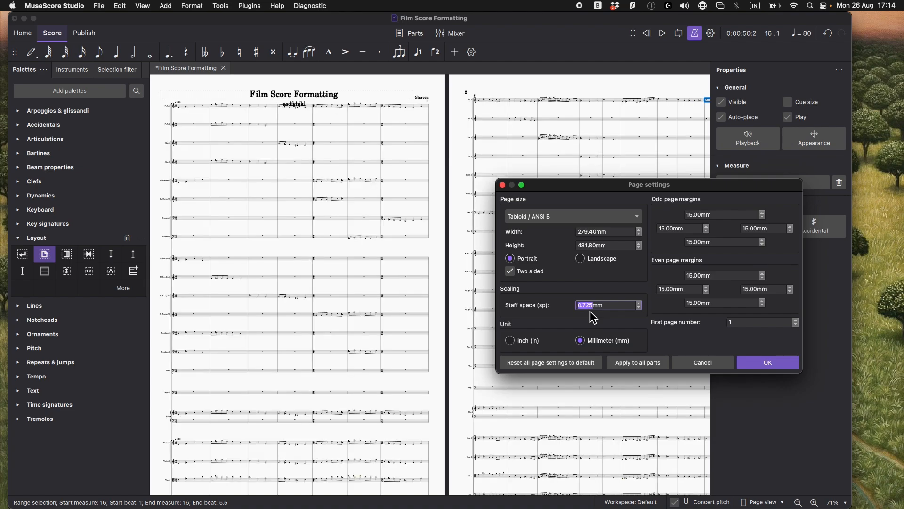
click(698, 367)
scroll(549, 319, down, 2)
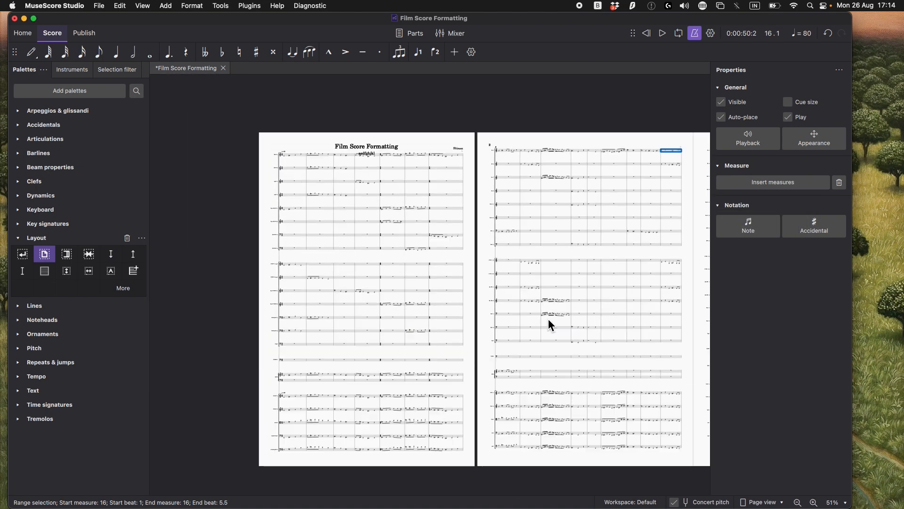
key(Escape)
Step: Increase the maximum page fill distance to 18 sp in the Page style settings and apply it
scroll(324, 190, up, 1)
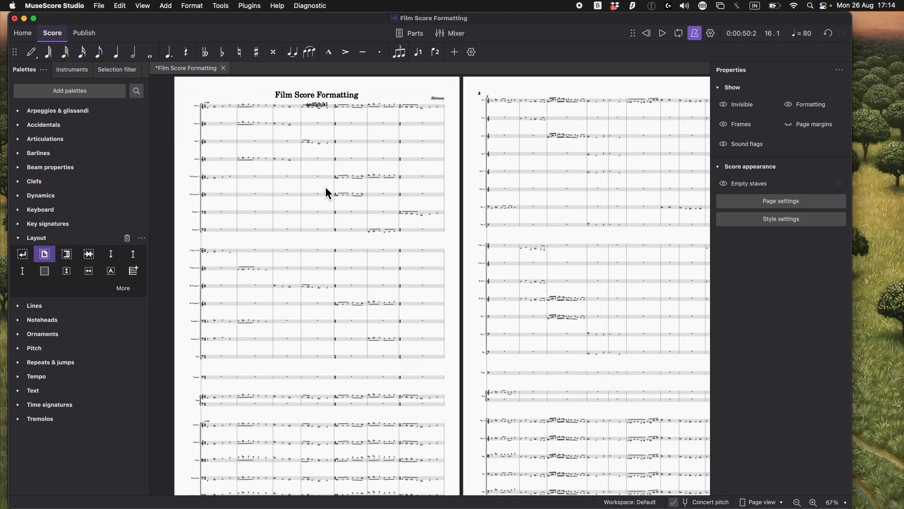
scroll(394, 230, down, 2)
scroll(405, 247, up, 3)
scroll(430, 279, right, 5)
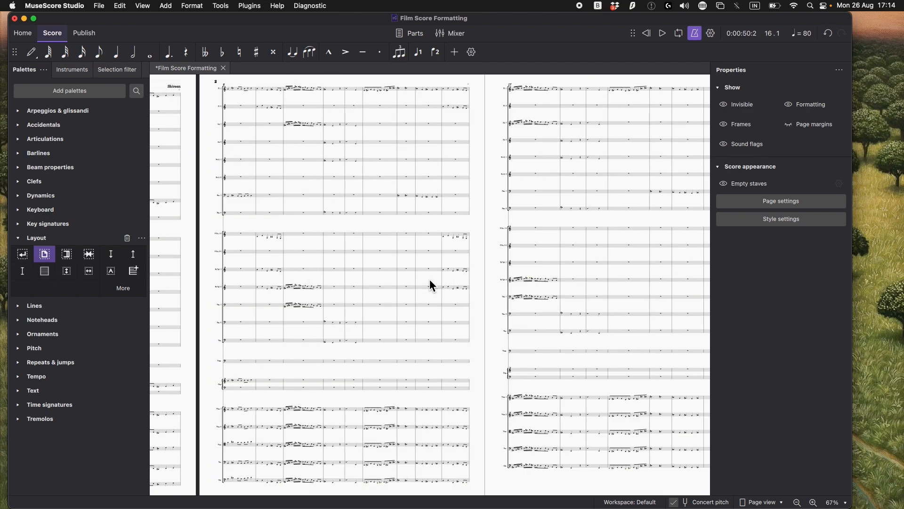
scroll(563, 188, down, 2)
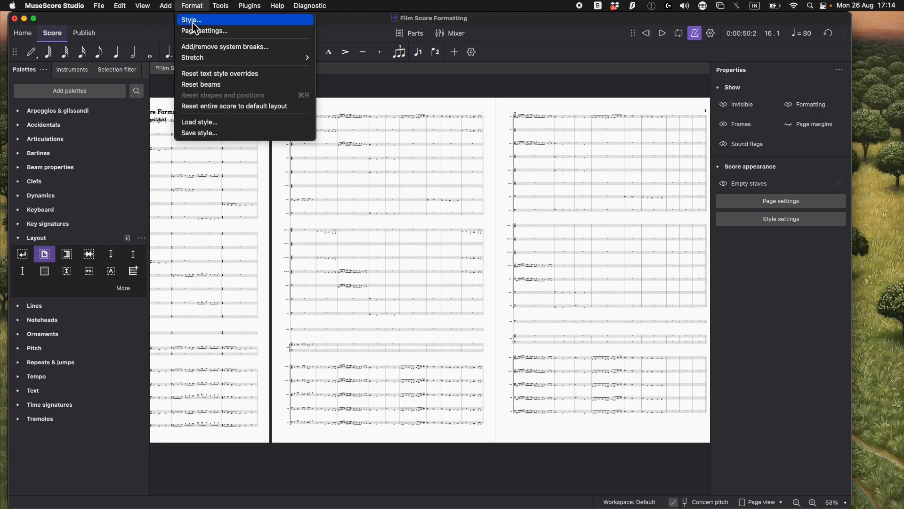
click(186, 16)
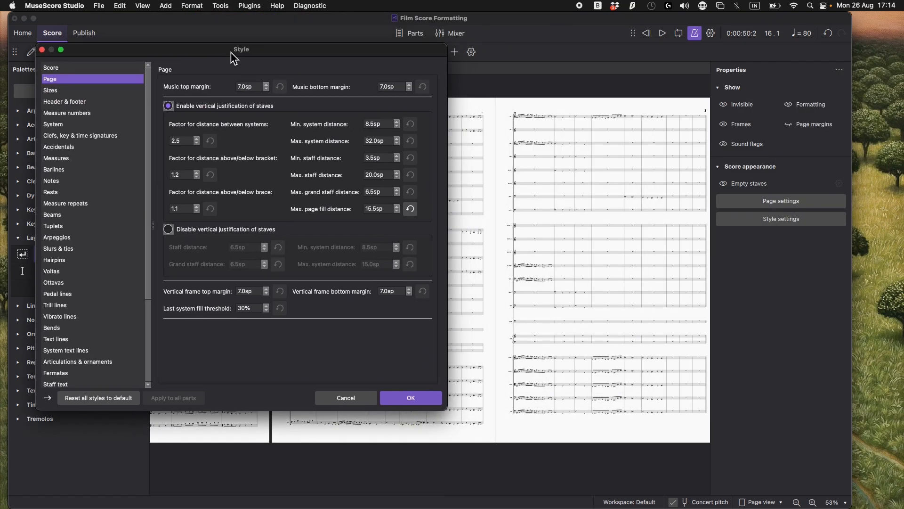
click(397, 206)
click(397, 207)
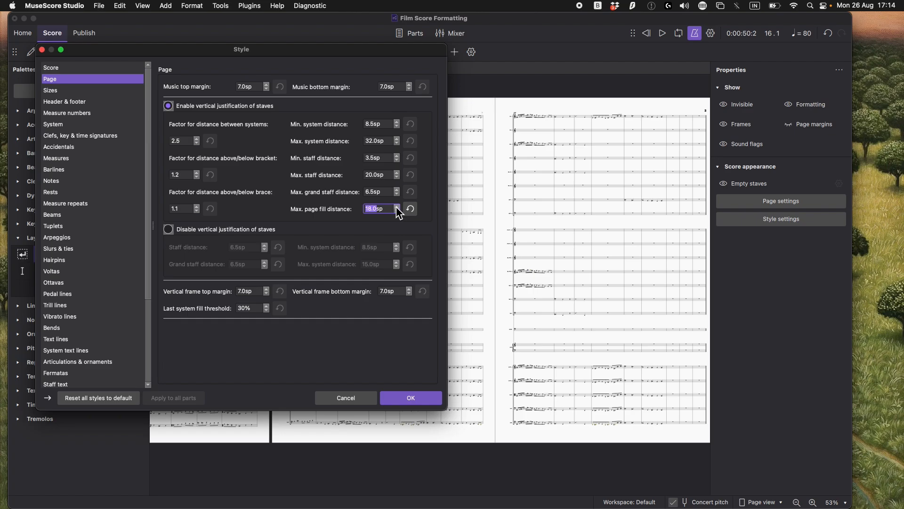
click(397, 207)
click(411, 405)
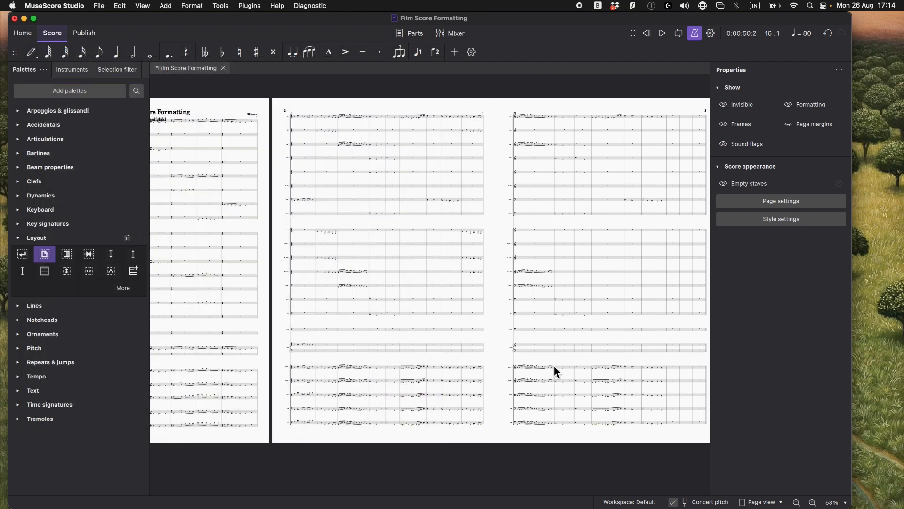
Step: Set the factor for distance above/below bracket to 2.2 in the Page style settings
click(221, 5)
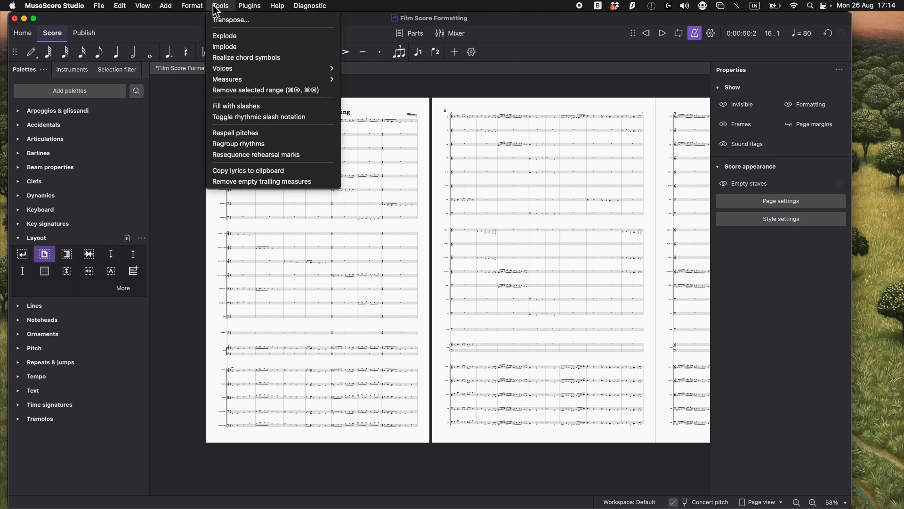
click(197, 16)
drag(493, 68, 800, 59)
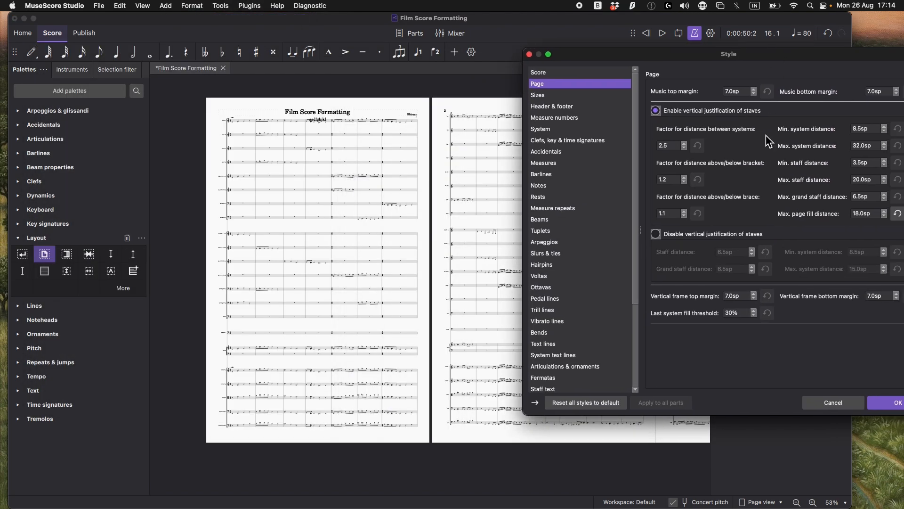
click(684, 176)
click(684, 176)
click(684, 177)
click(684, 176)
click(684, 177)
click(684, 177)
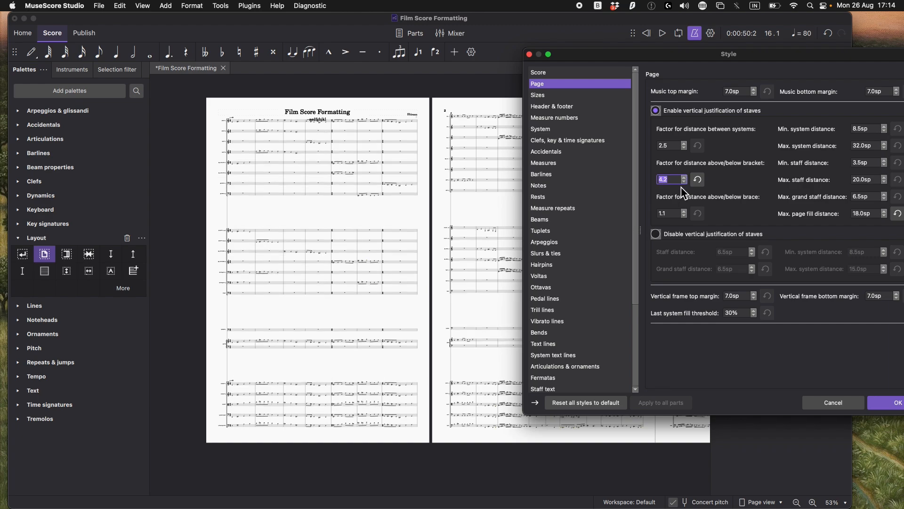
click(685, 182)
click(684, 182)
click(684, 182)
click(684, 183)
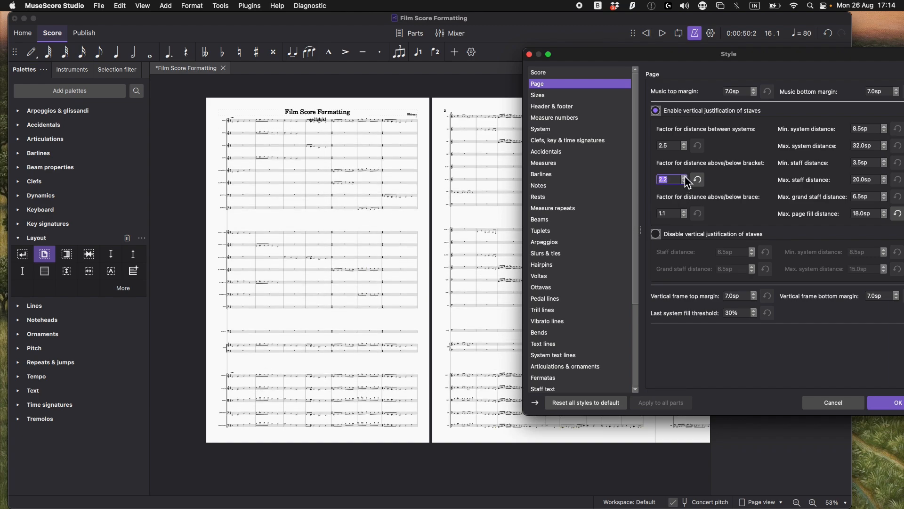
Step: Move the Style dialog off the second page and reduce the maximum page fill distance to 13 sp
drag(817, 55, 302, 39)
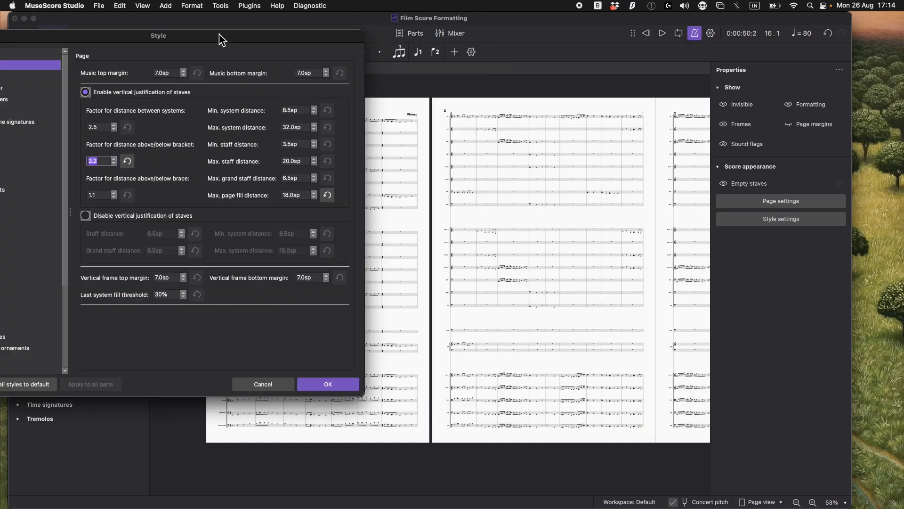
click(370, 199)
click(370, 200)
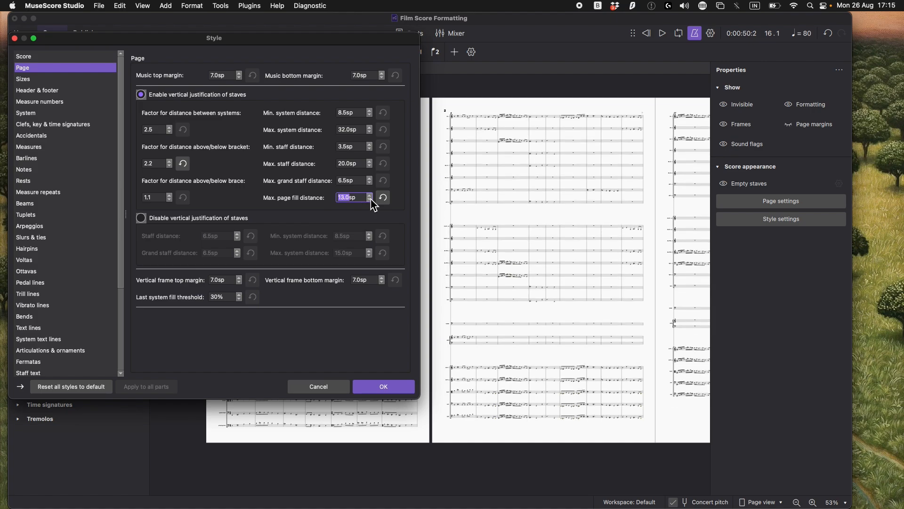
click(369, 199)
click(369, 200)
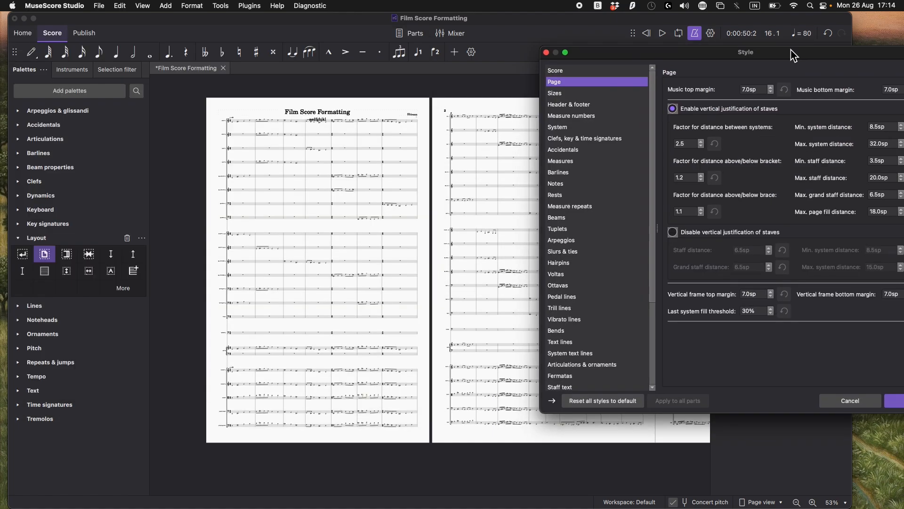
Step: Try factors for distance above/below bracket from 4.2 down to 1.7, and settle on 2.2
click(684, 177)
click(685, 177)
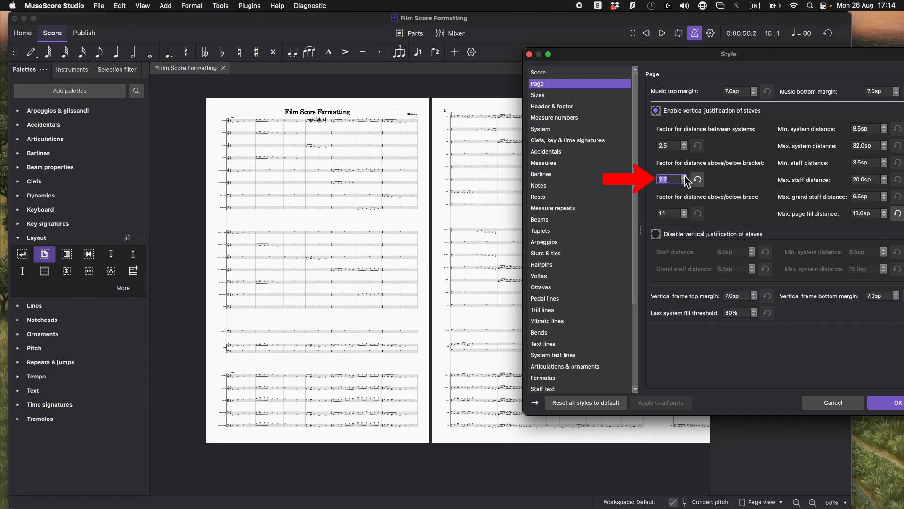
click(685, 177)
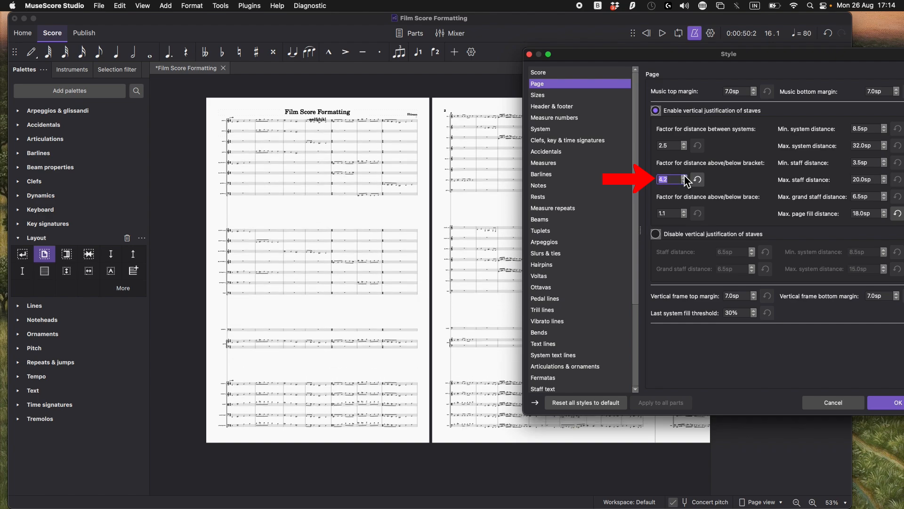
click(684, 182)
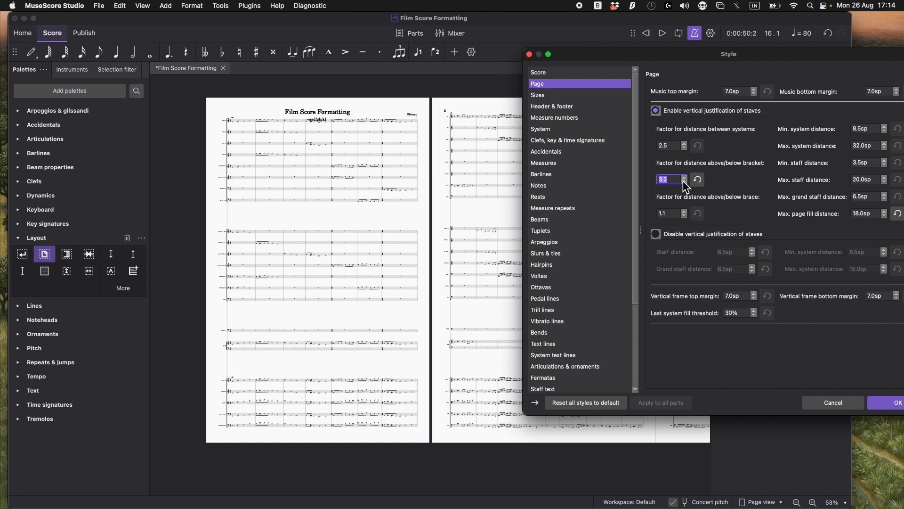
click(684, 182)
click(684, 182)
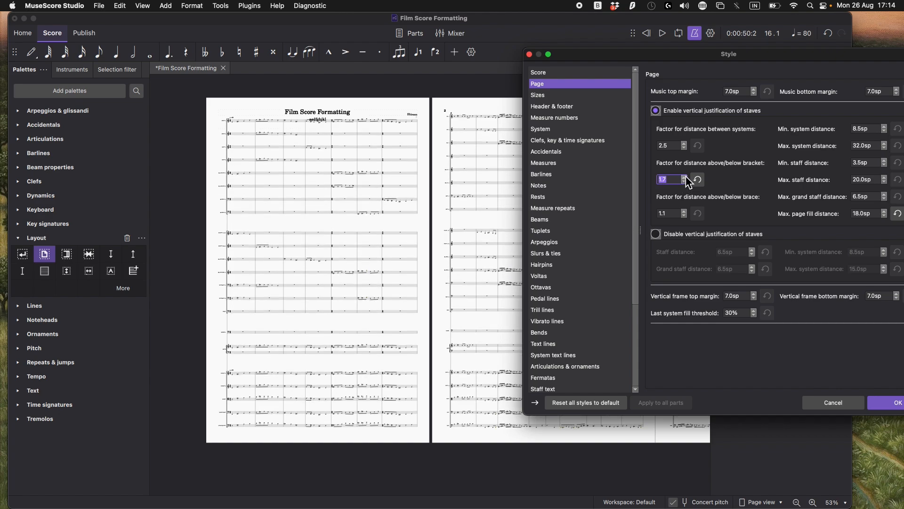
click(685, 178)
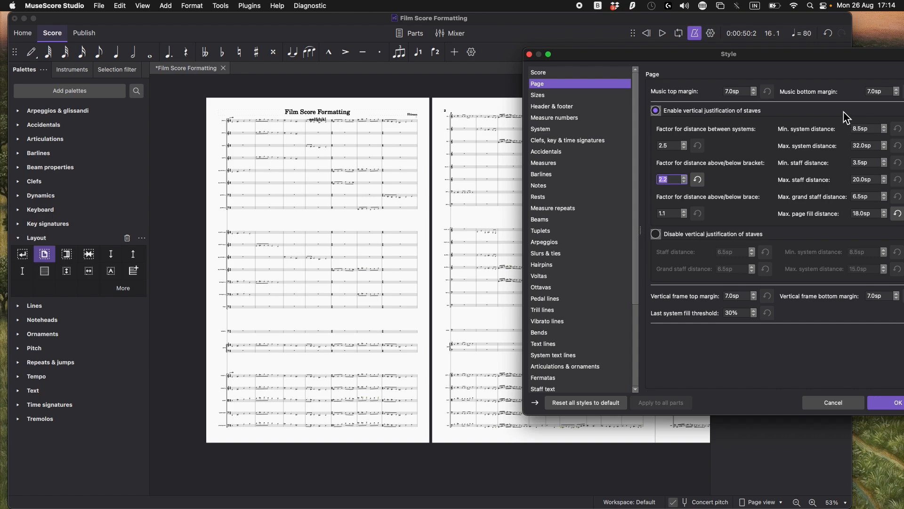
Step: Move the Style dialog off the second page, set the maximum page fill distance to 15.5 sp and apply the style
drag(808, 59, 289, 43)
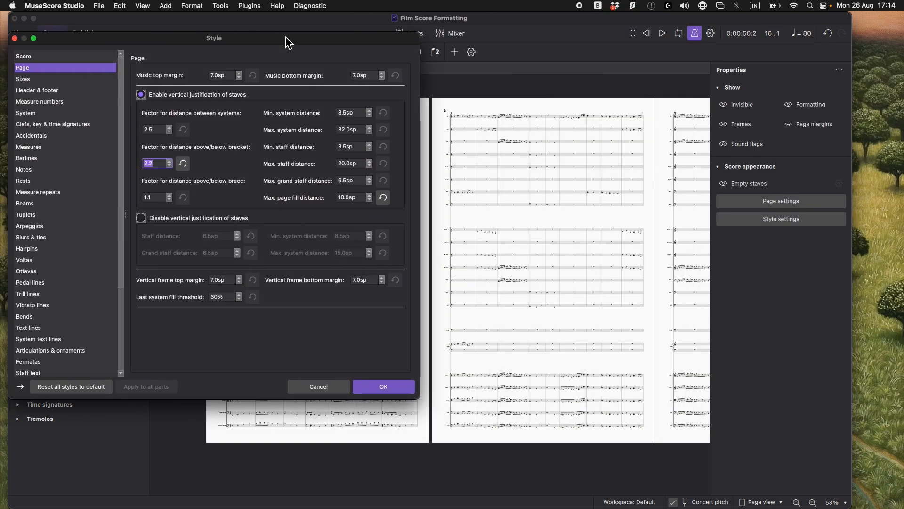
click(370, 201)
click(370, 200)
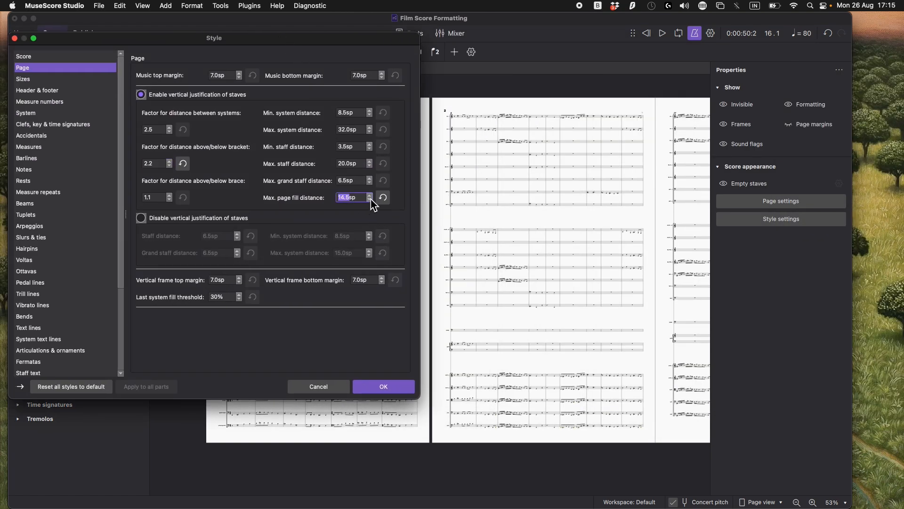
click(370, 200)
click(370, 200)
click(371, 200)
click(370, 195)
click(370, 195)
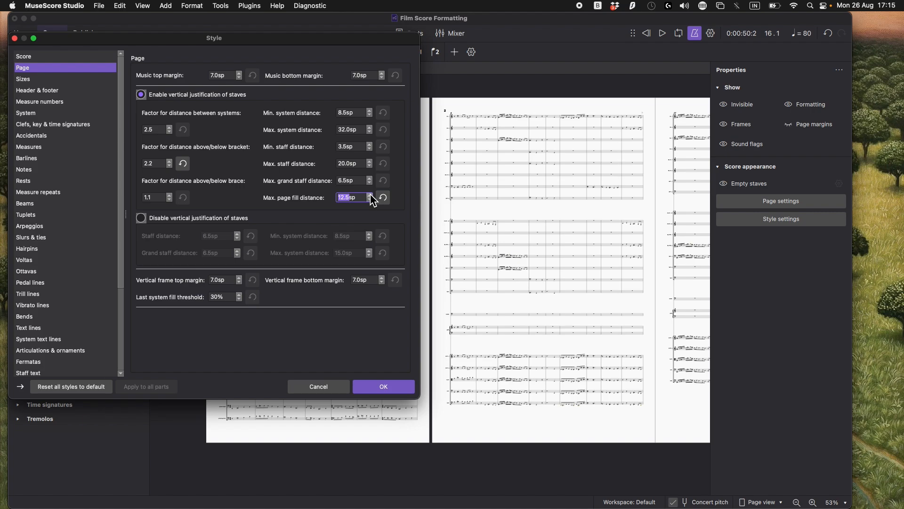
click(370, 196)
click(370, 196)
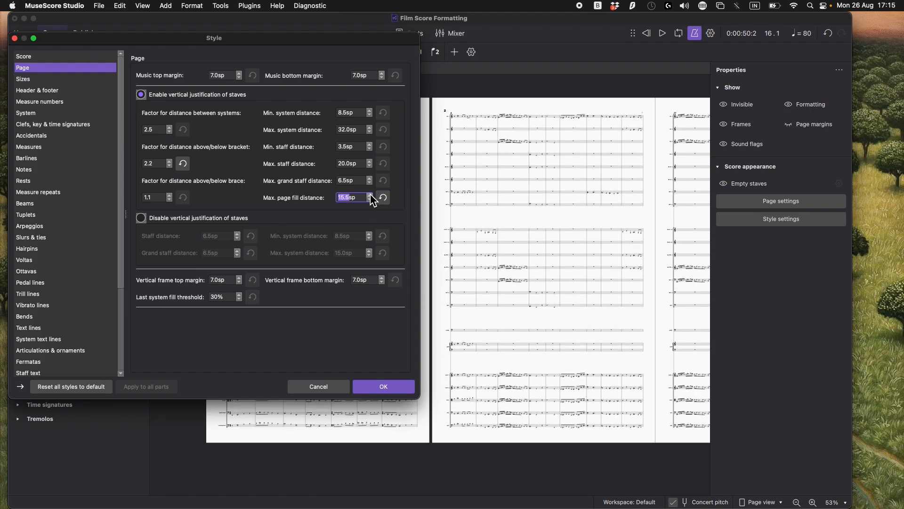
click(398, 380)
Step: Look over the score pages and select the subtitle on the first page to check its position against the Flute 1 staff
scroll(523, 343, right, 5)
scroll(523, 343, left, 5)
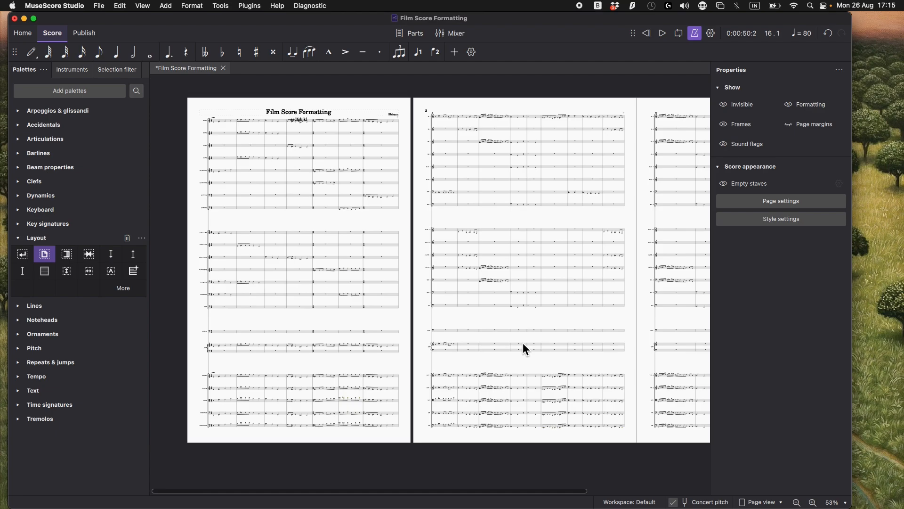
scroll(377, 194, up, 10)
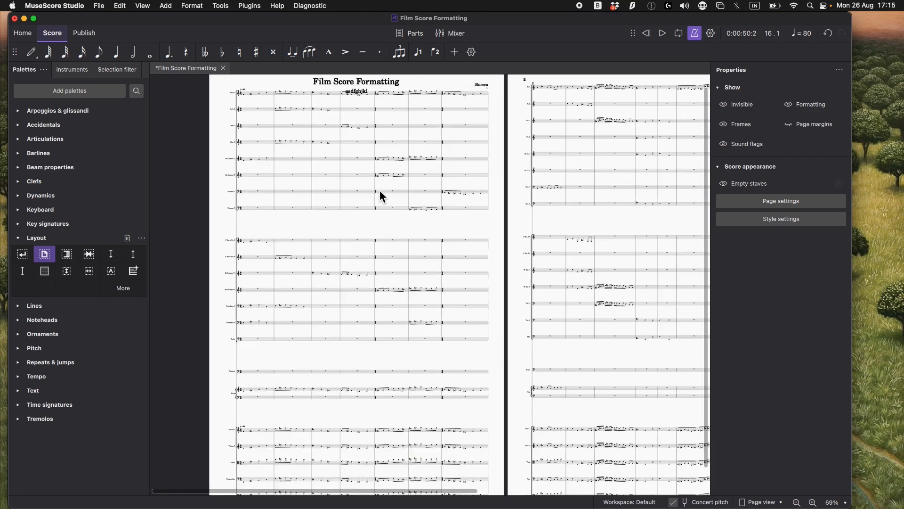
scroll(381, 270, up, 3)
scroll(381, 269, left, 3)
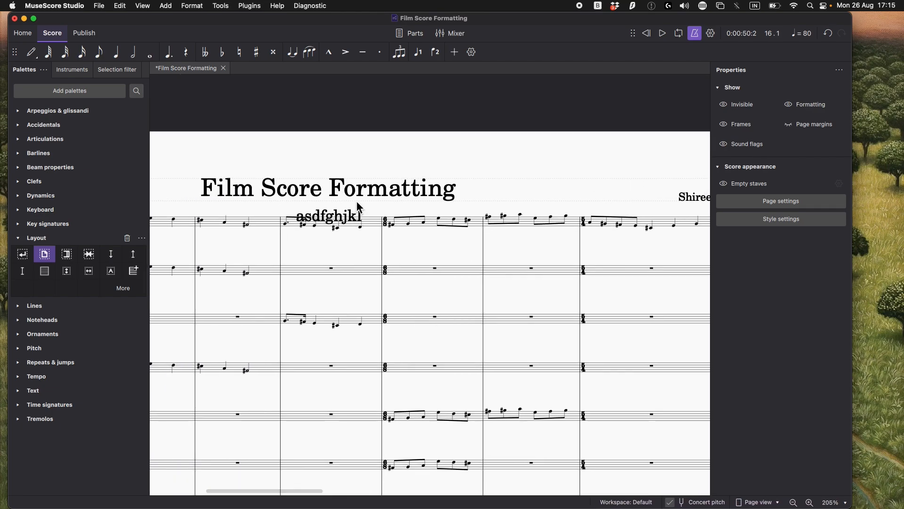
click(335, 214)
scroll(384, 231, down, 2)
scroll(384, 231, down, 6)
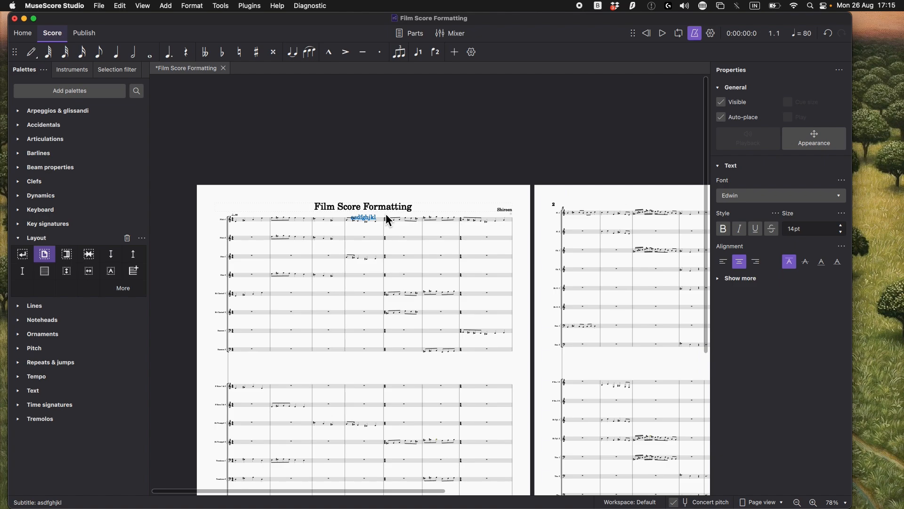
Step: Examine the first page's woodwind staves beneath the title, from the opening Flute 1 measures to Bassoon 2 in measure 7
scroll(323, 228, up, 3)
click(240, 217)
scroll(237, 234, up, 2)
scroll(226, 205, down, 3)
scroll(225, 204, left, 2)
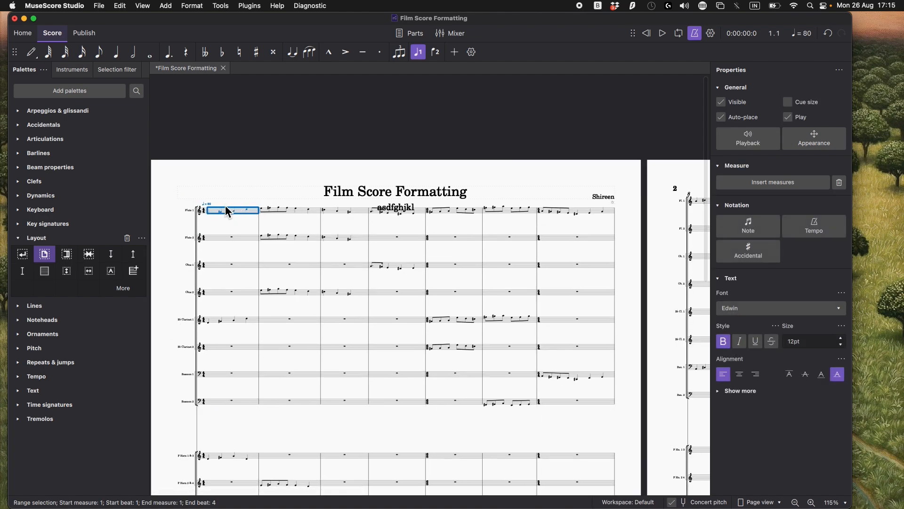
click(306, 199)
click(316, 210)
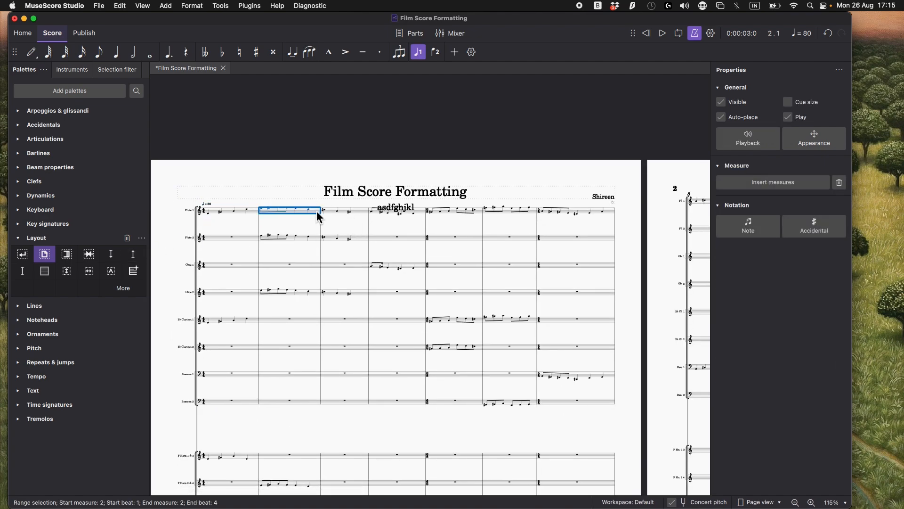
scroll(317, 212, up, 1)
click(199, 216)
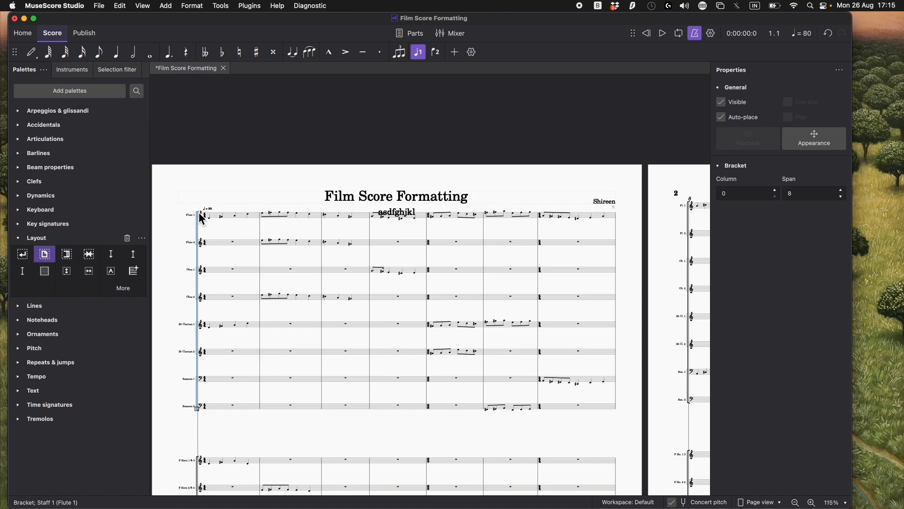
click(611, 216)
scroll(610, 219, up, 1)
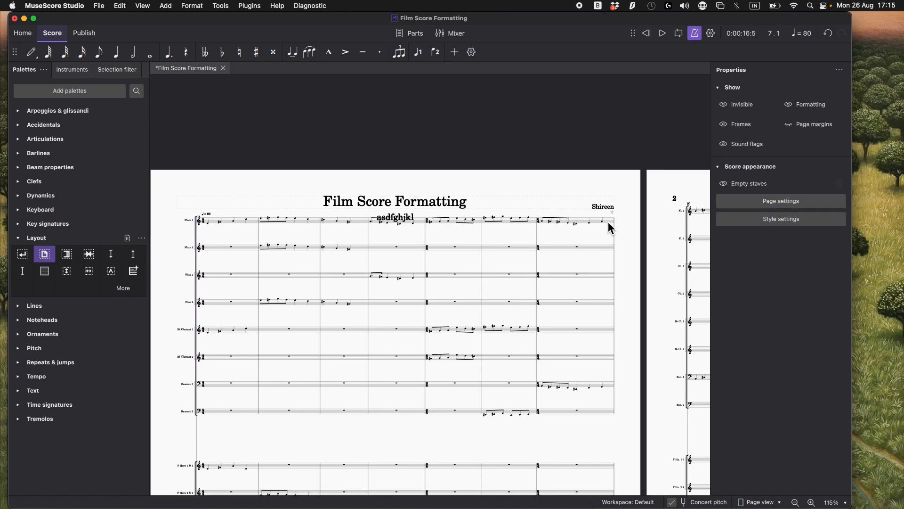
key(Escape)
click(544, 219)
click(537, 214)
click(535, 225)
click(555, 411)
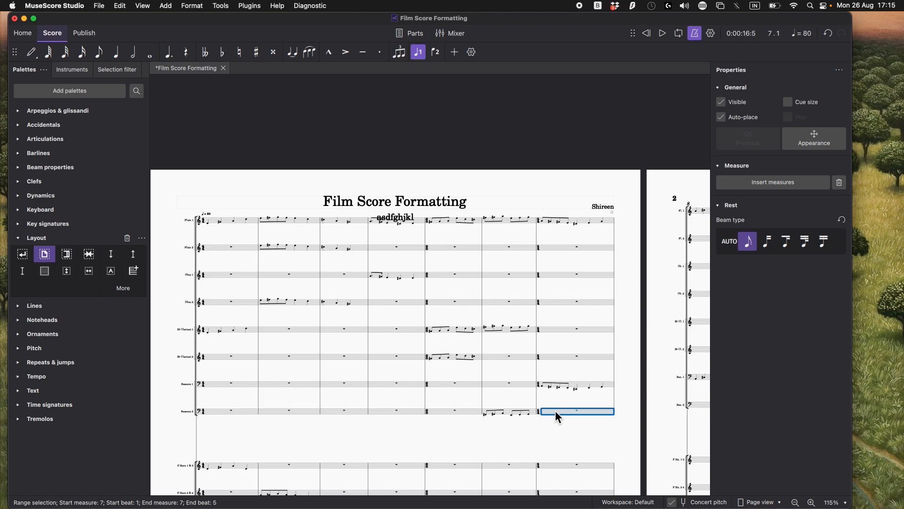
click(556, 411)
Step: Leave the title's text editing and select the vertical frame that holds the title on the first page
key(n)
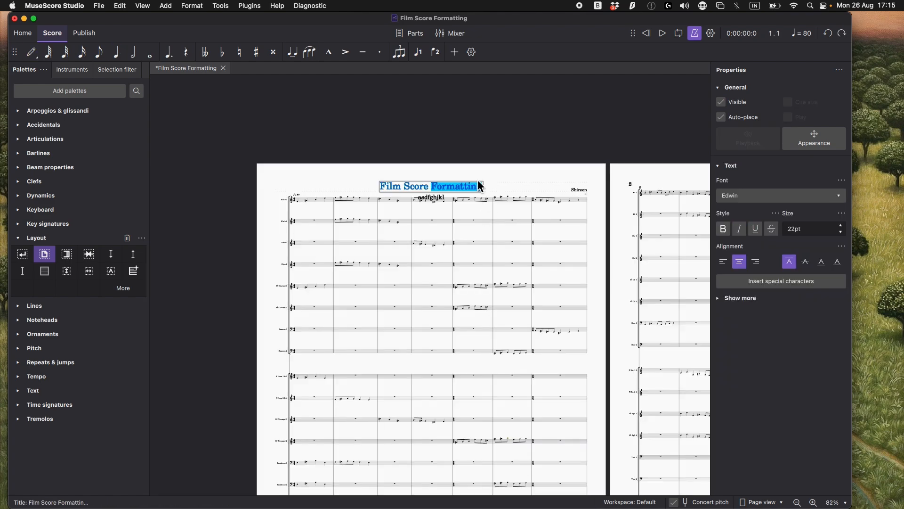
key(Escape)
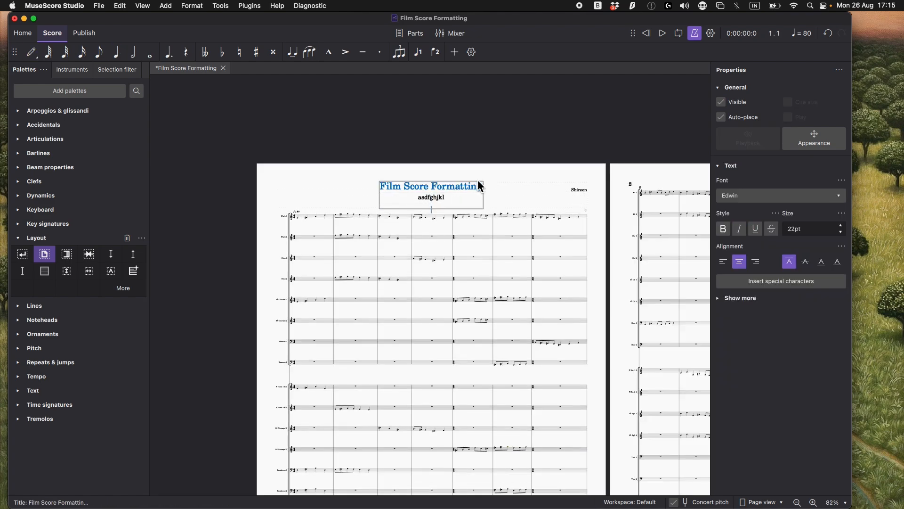
click(530, 206)
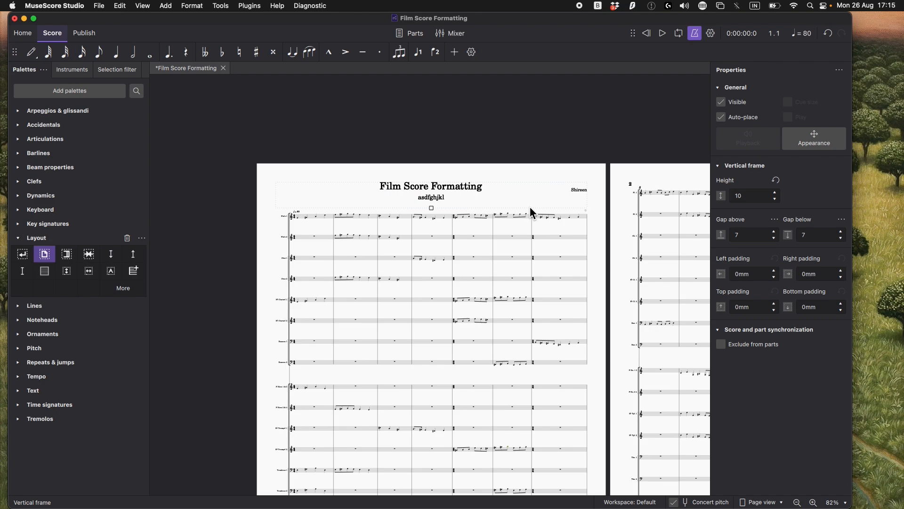
Step: Examine the staff spacing and the gaps between instrument families on the first two pages, from the title down to the strings
scroll(530, 230, down, 2)
scroll(512, 249, right, 4)
scroll(513, 250, down, 2)
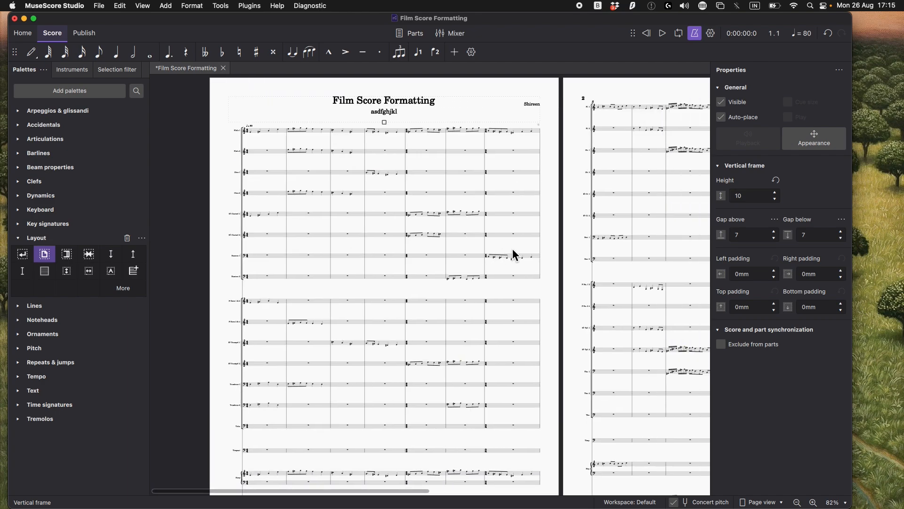
scroll(516, 266, down, 5)
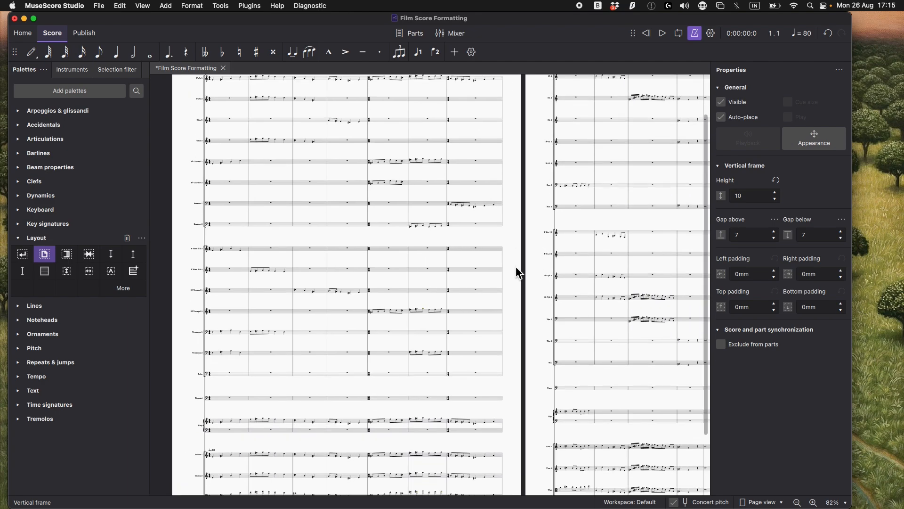
scroll(516, 266, up, 4)
scroll(515, 266, down, 1)
scroll(504, 256, up, 3)
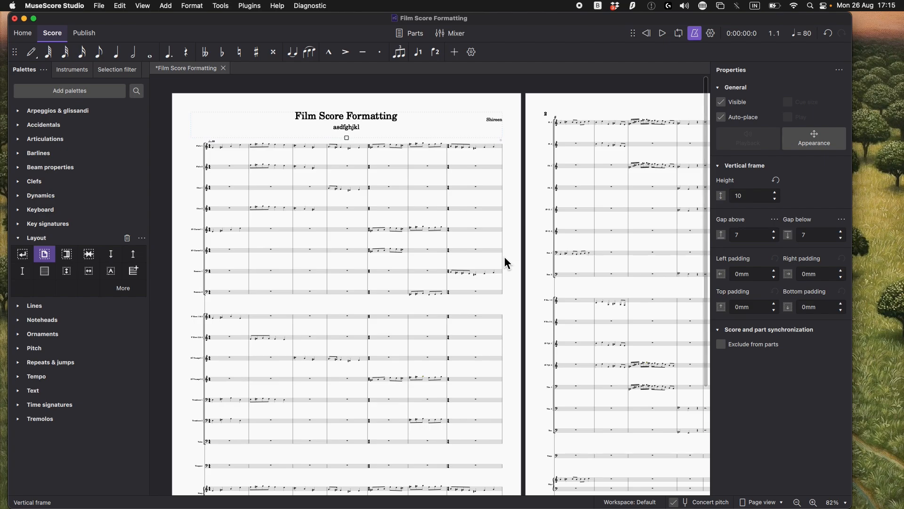
scroll(504, 257, right, 5)
scroll(505, 256, left, 8)
scroll(504, 256, right, 10)
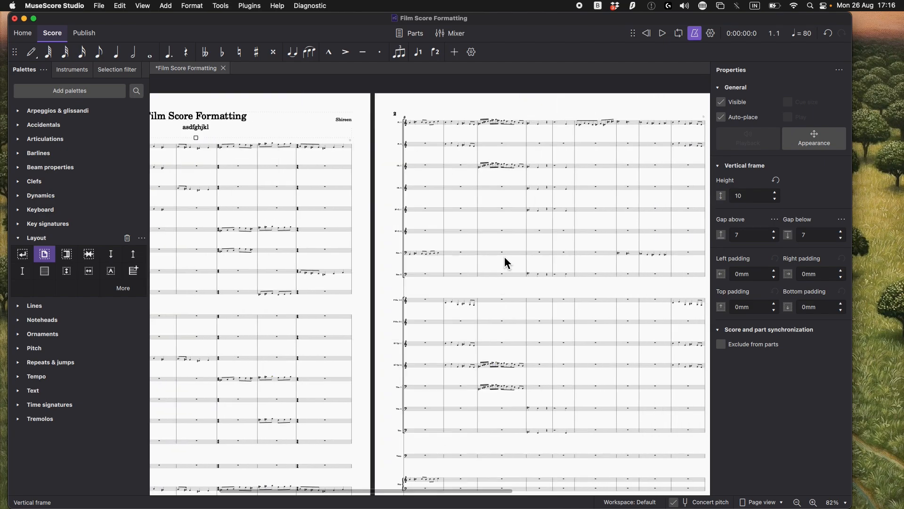
scroll(505, 257, left, 10)
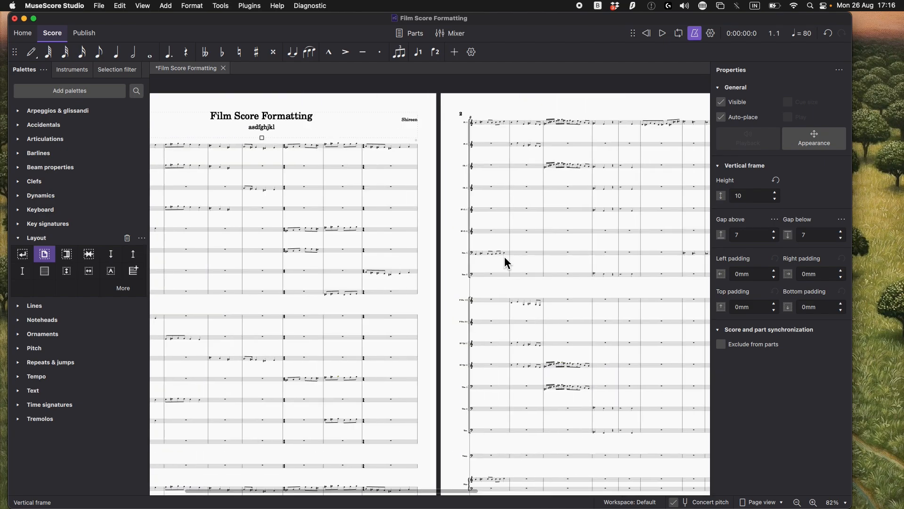
scroll(504, 257, down, 2)
scroll(544, 241, down, 5)
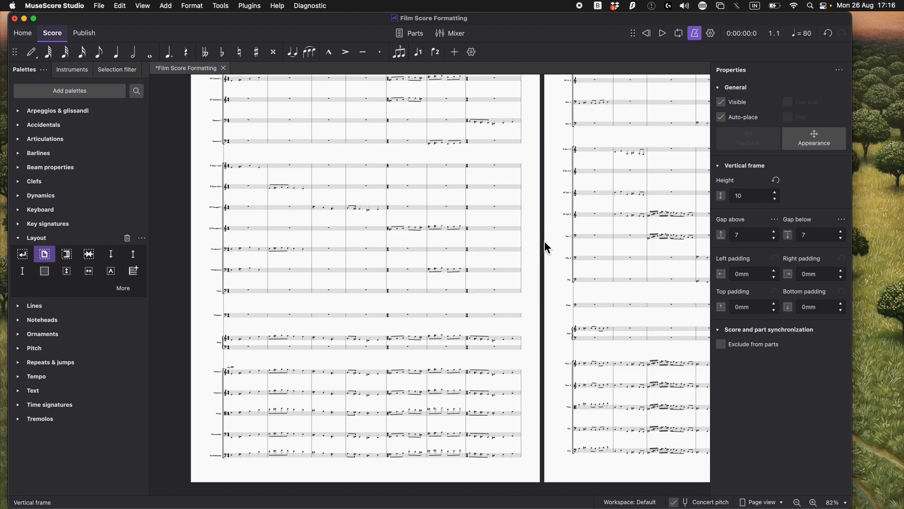
scroll(543, 245, up, 5)
scroll(543, 245, up, 3)
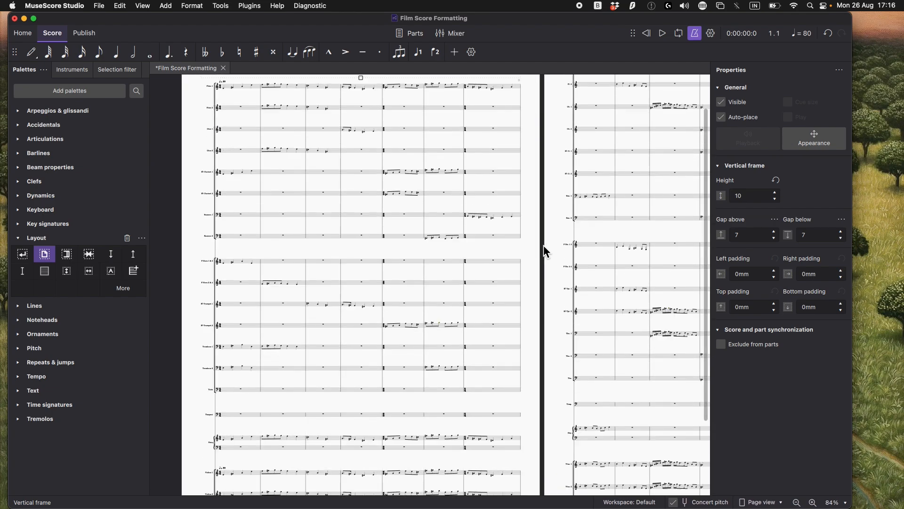
Step: Adjust the score's staff space in the page settings and apply it
click(192, 6)
click(675, 234)
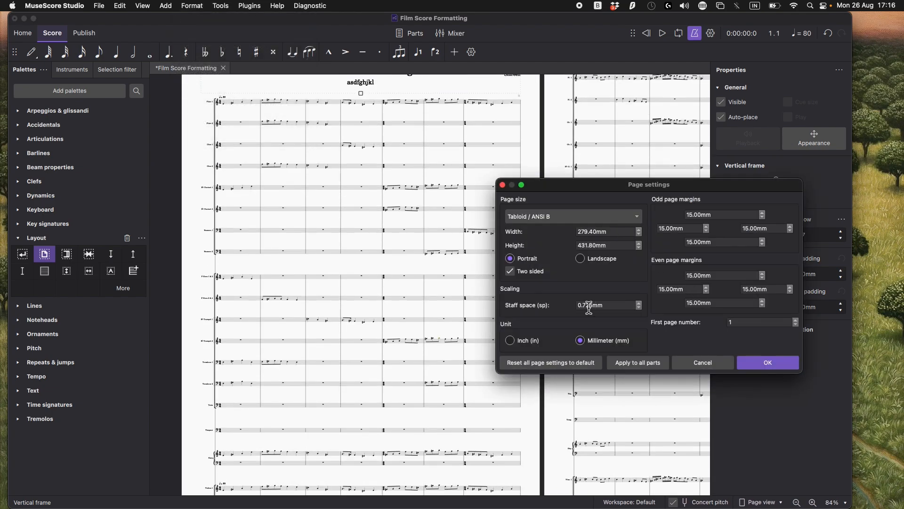
click(587, 306)
click(769, 363)
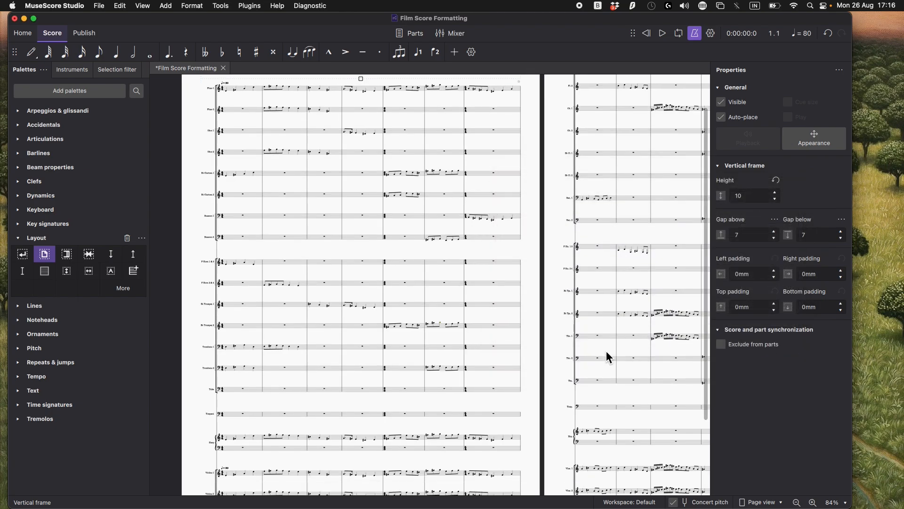
Step: Set the font size of the opening tempo marking above the Flute 1 staff to 27 pt
scroll(597, 360, down, 2)
ctrl+scroll(604, 353, down, 3)
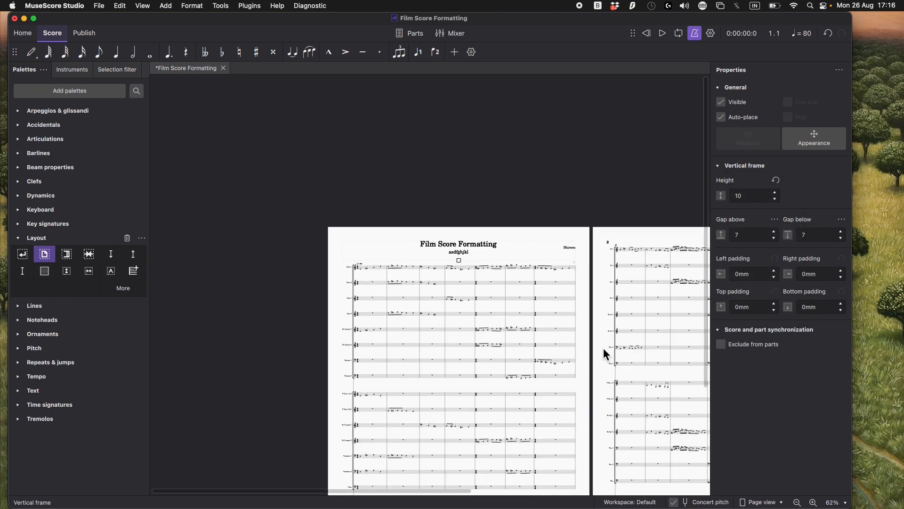
ctrl+scroll(606, 353, up, 5)
click(233, 205)
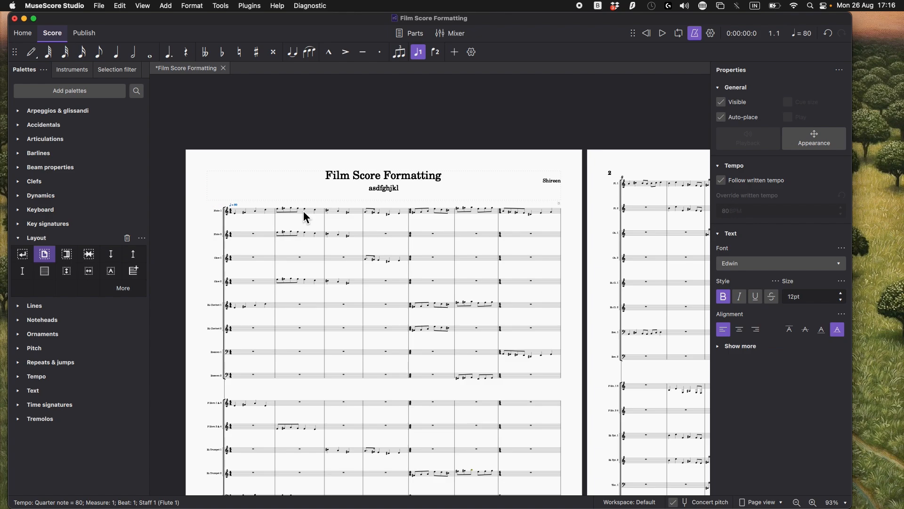
ctrl+scroll(604, 349, up, 5)
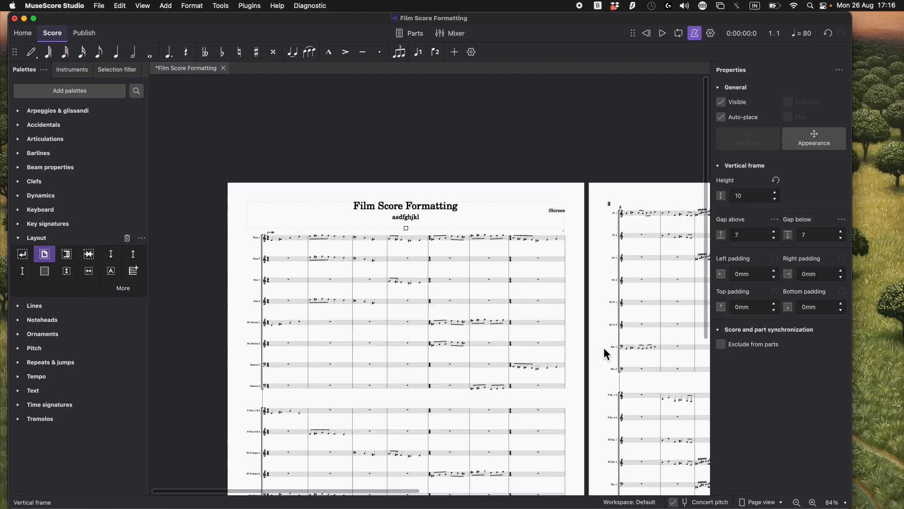
scroll(605, 338, down, 1)
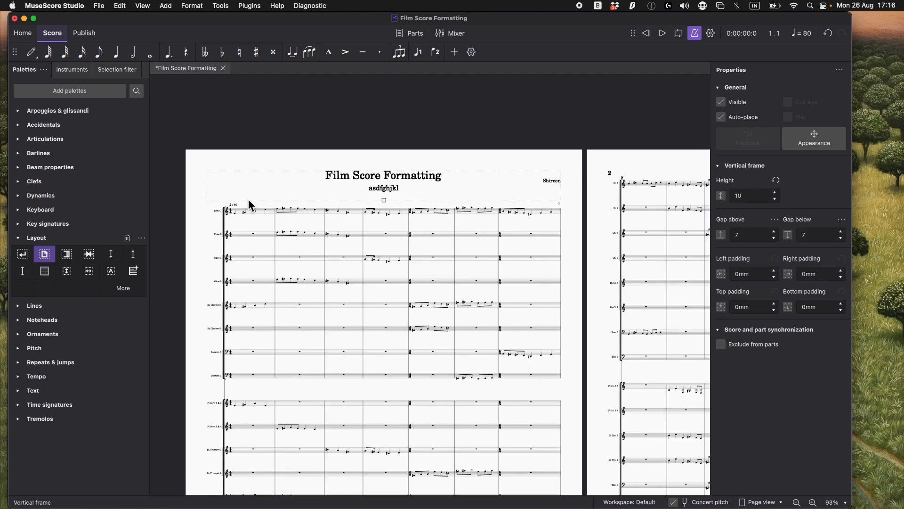
click(235, 205)
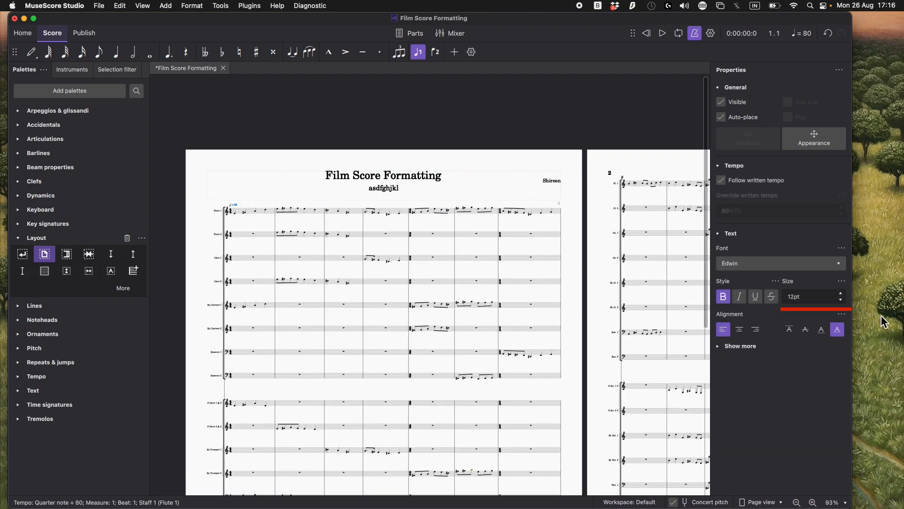
click(841, 293)
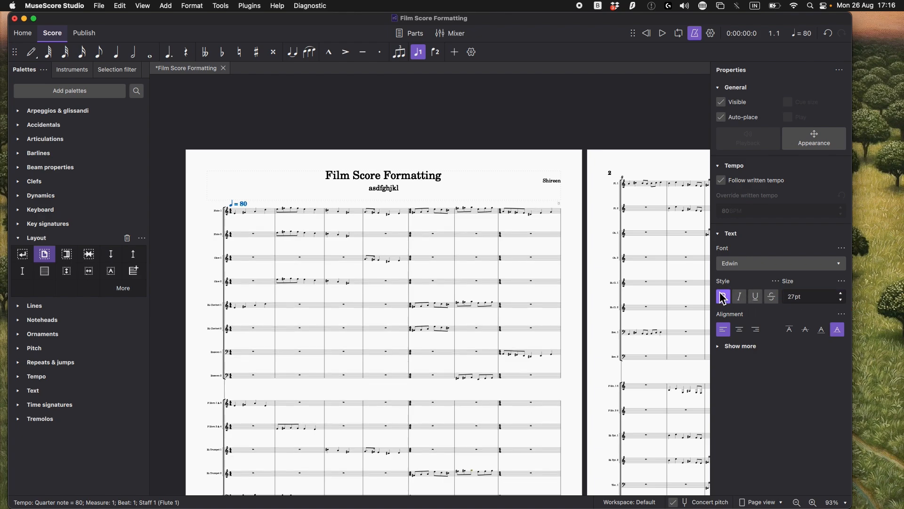
Step: Clear the tempo selection and examine the tempo markings and staff layout on the first page, from the title to the Contrabasses
scroll(434, 215, down, 5)
scroll(429, 272, down, 1)
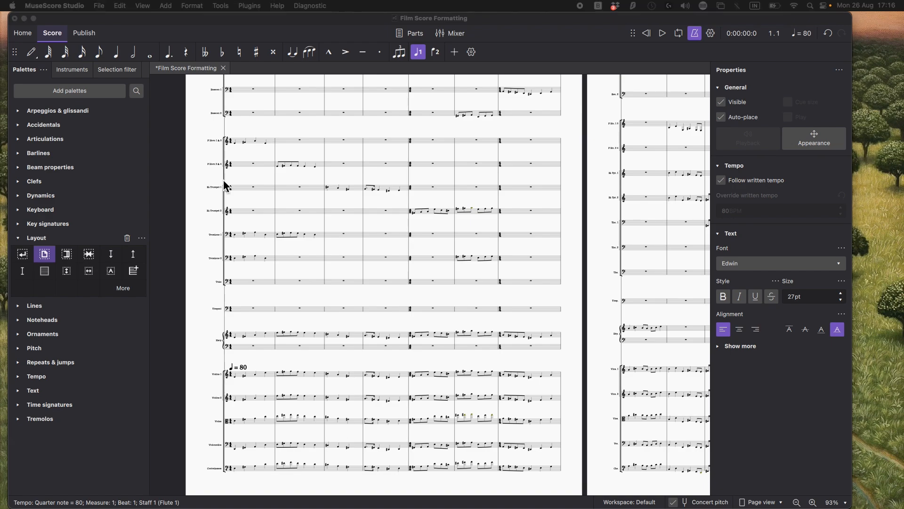
scroll(405, 255, up, 5)
click(409, 245)
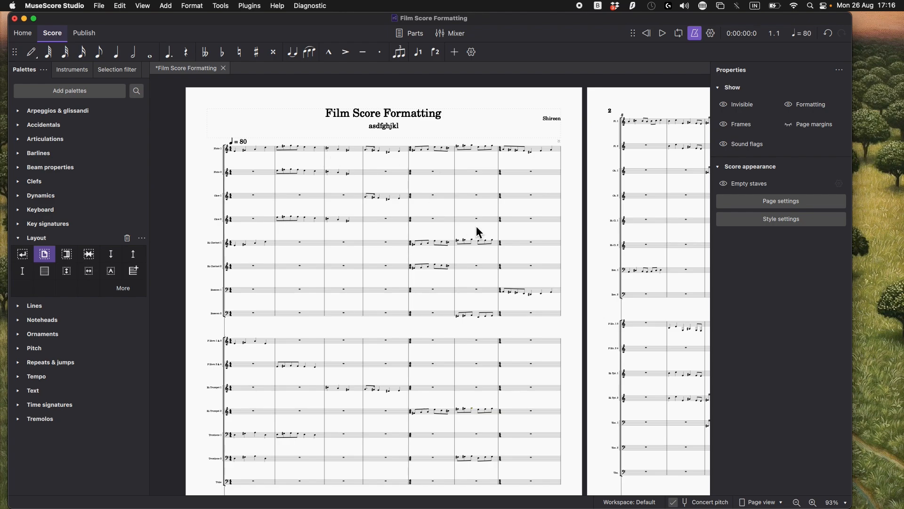
scroll(477, 228, right, 15)
scroll(476, 225, left, 15)
scroll(477, 228, right, 10)
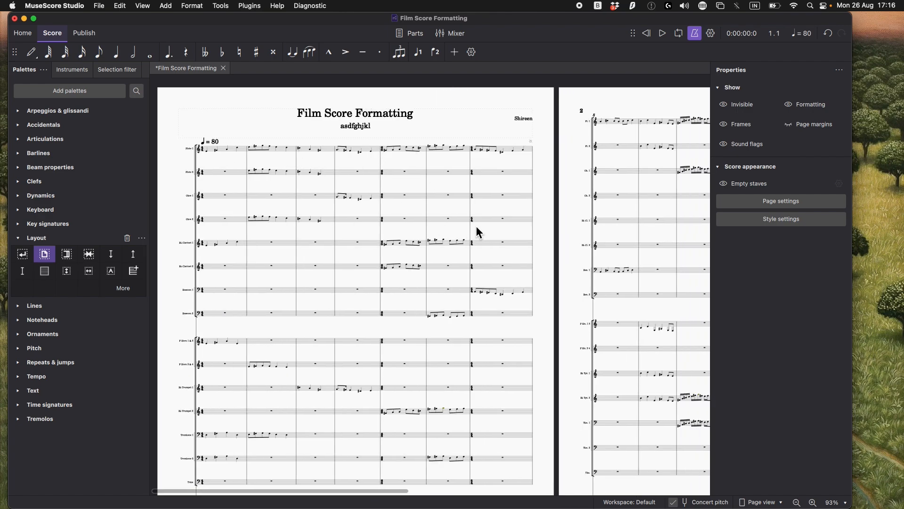
scroll(477, 227, left, 10)
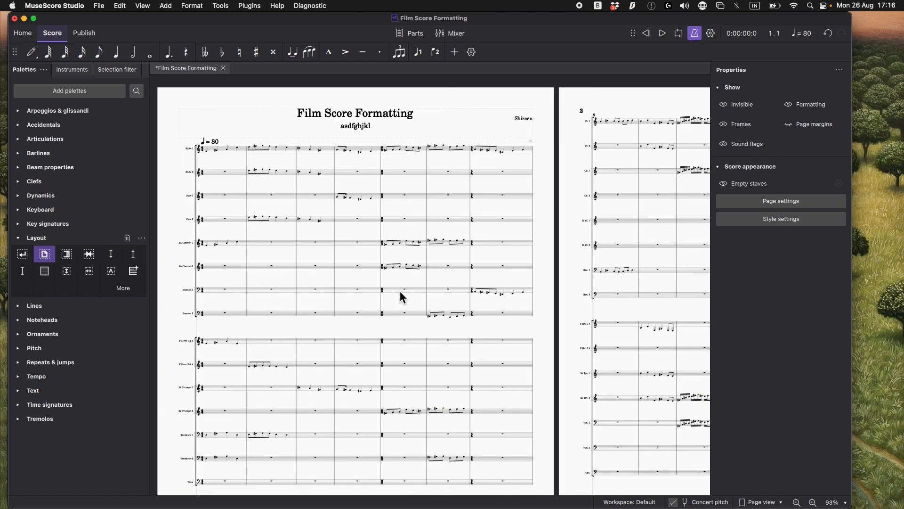
scroll(401, 292, down, 5)
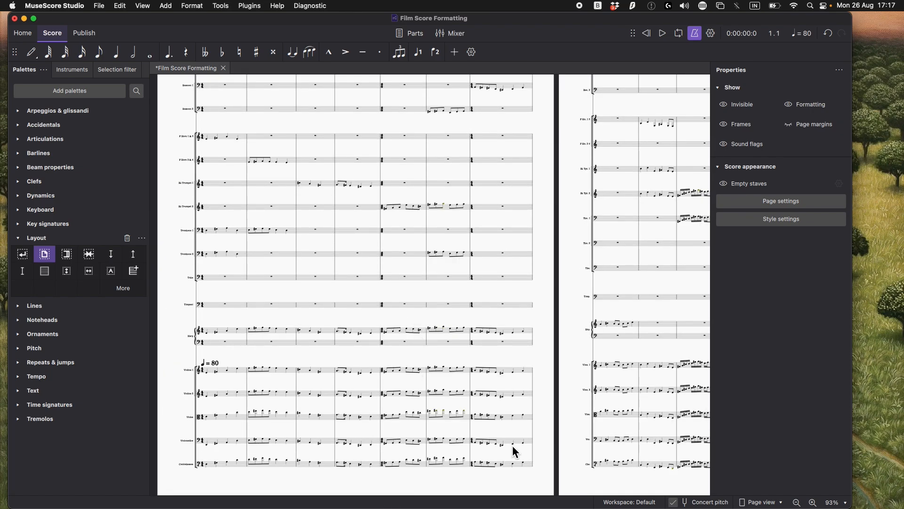
scroll(447, 429, up, 5)
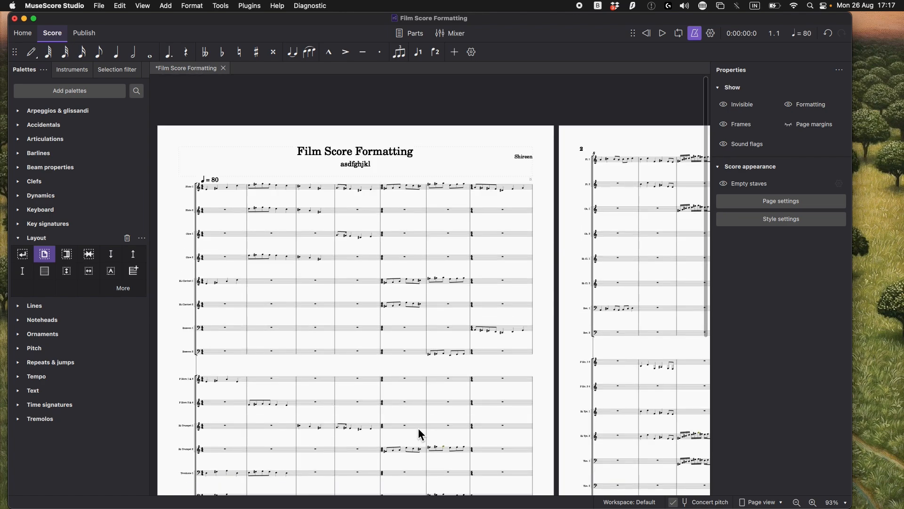
scroll(401, 282, down, 5)
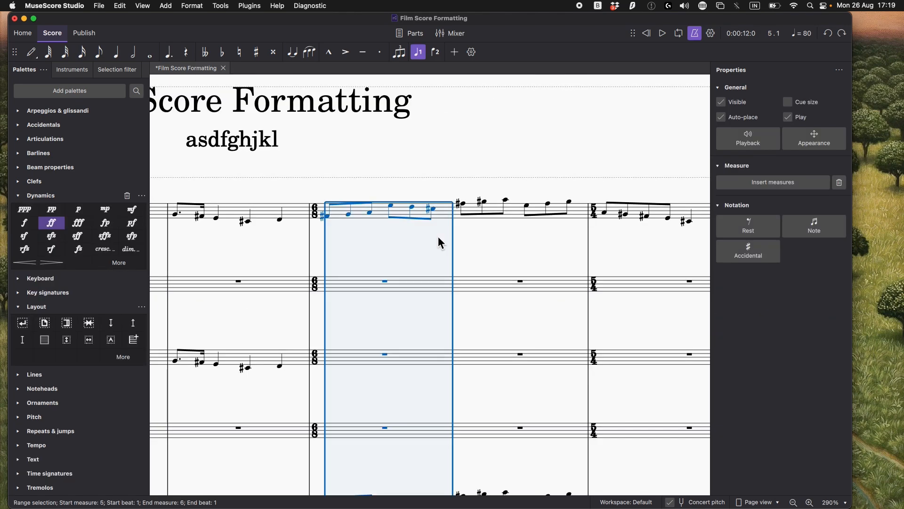
Step: Clear the selection of measure 5 and examine how the instrument families fill the first page down to the strings
key(Escape)
scroll(445, 256, down, 4)
scroll(453, 245, down, 3)
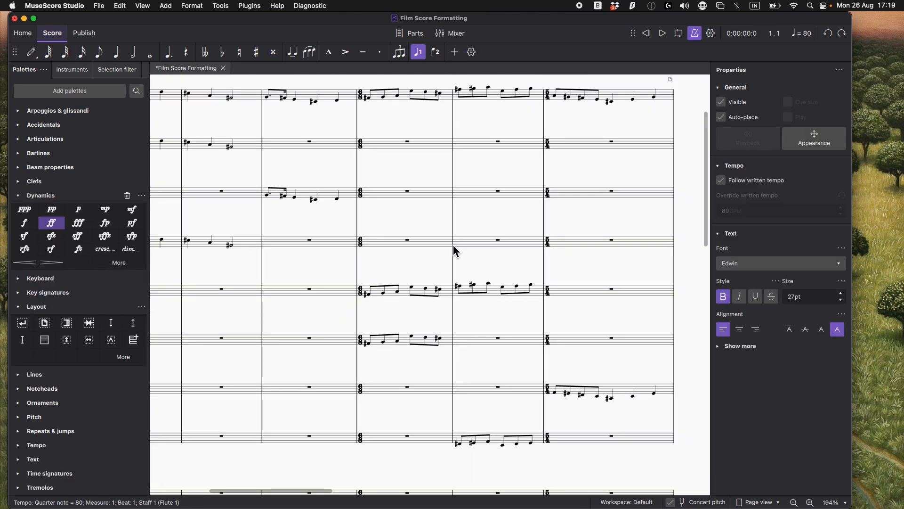
scroll(453, 246, down, 5)
scroll(419, 246, down, 4)
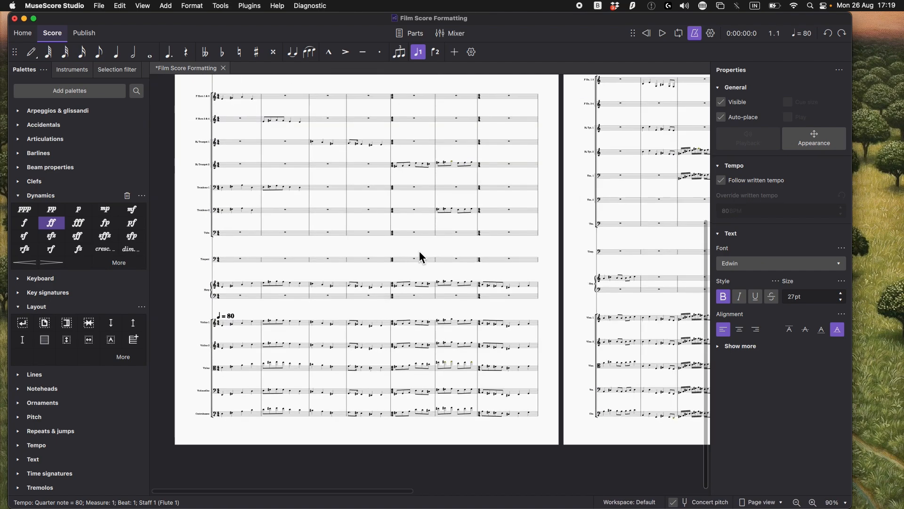
scroll(422, 264, down, 3)
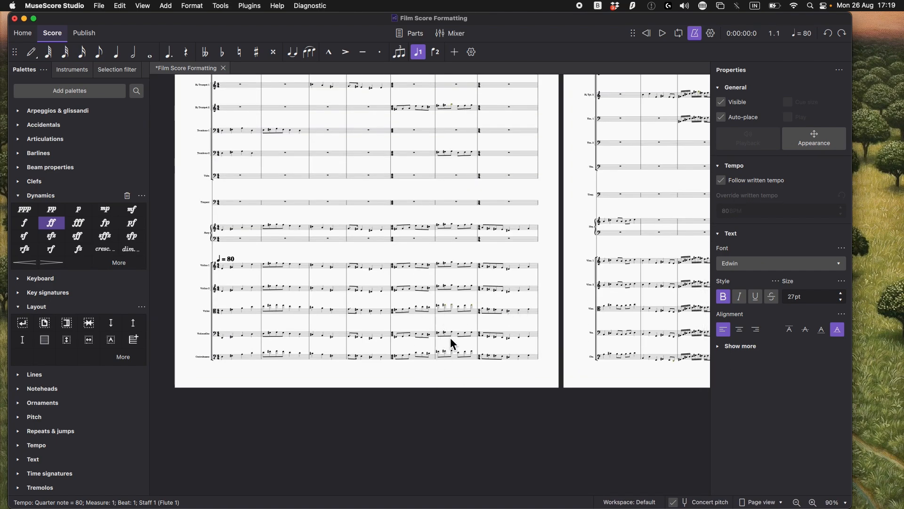
scroll(421, 313, up, 12)
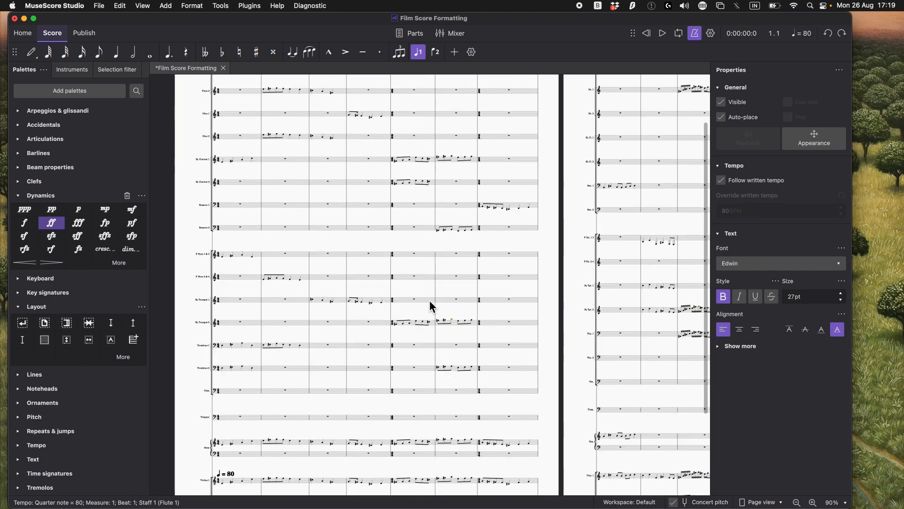
scroll(444, 289, up, 10)
Step: Select every note on the same beat and in the same measure as Flute 1's first note in measure 5 and add a p dynamic
click(385, 125)
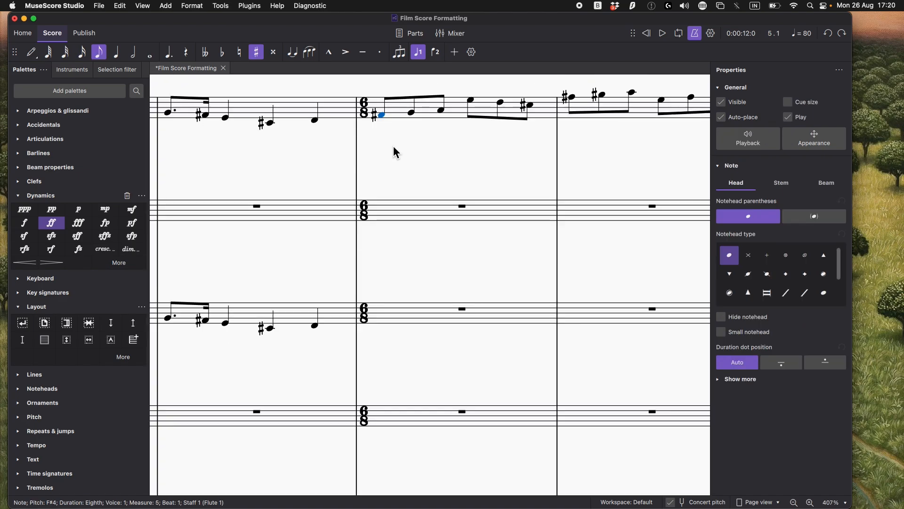
right_click(384, 125)
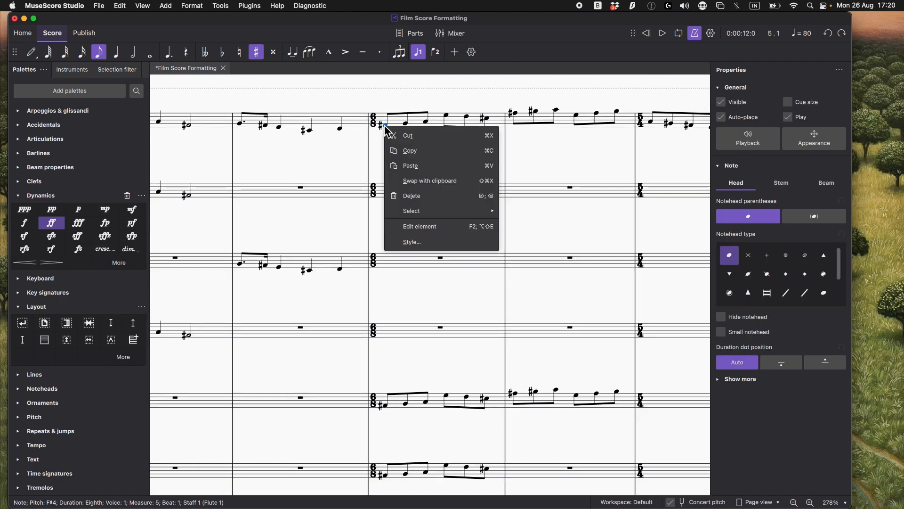
mouse_move(451, 209)
click(531, 246)
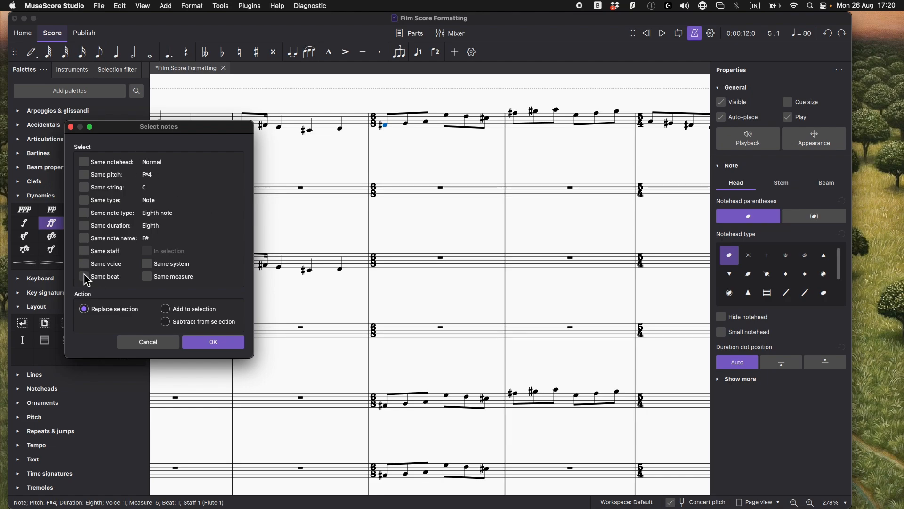
click(199, 332)
scroll(362, 405, up, 5)
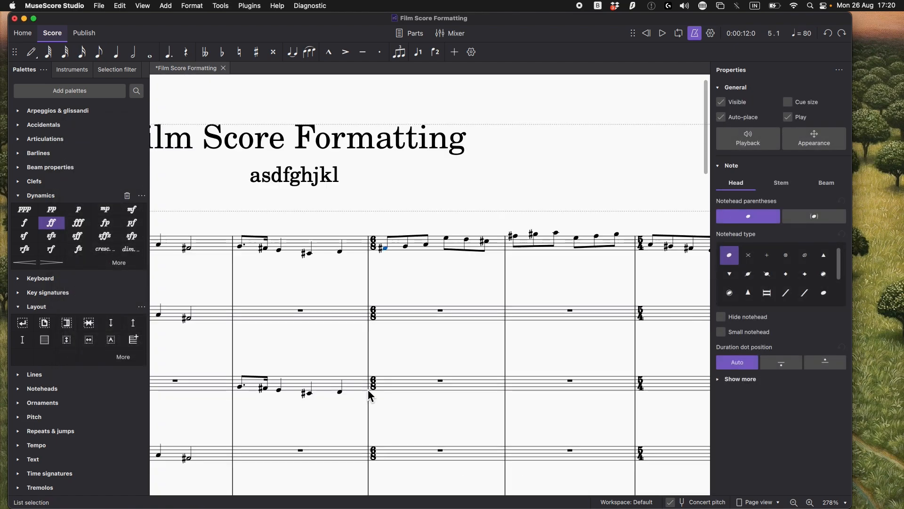
click(79, 210)
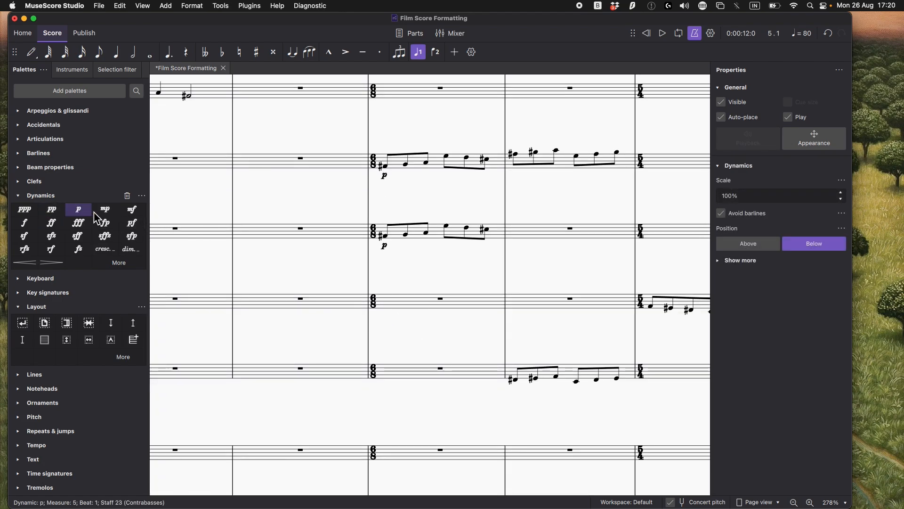
Step: Add crescendo hairpins in measure 5 from the second to the last eighth note, across all staves from the Contrabasses up to Flute 1
scroll(372, 317, down, 5)
scroll(387, 313, down, 5)
scroll(387, 312, down, 5)
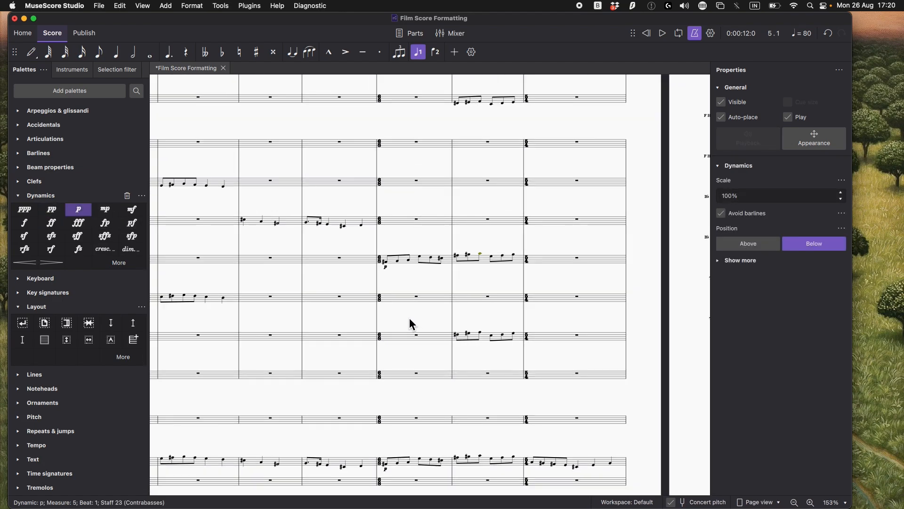
scroll(408, 405, down, 2)
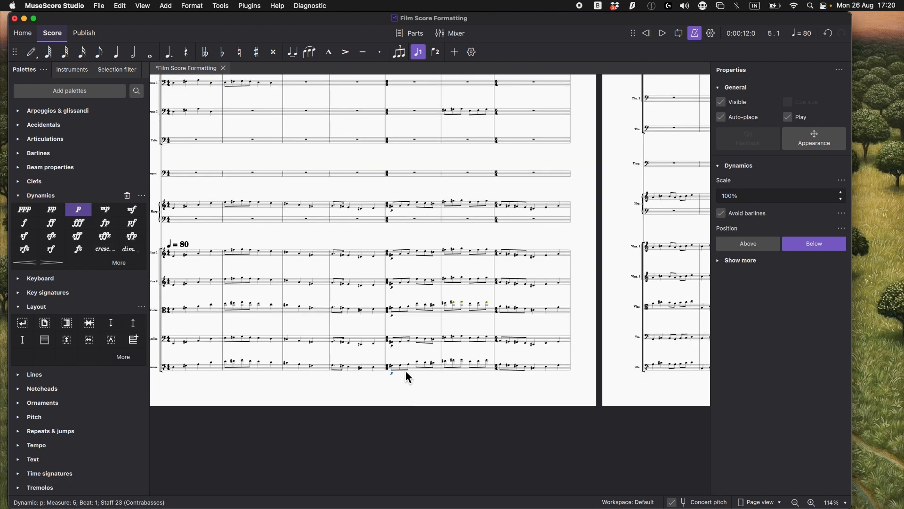
click(402, 365)
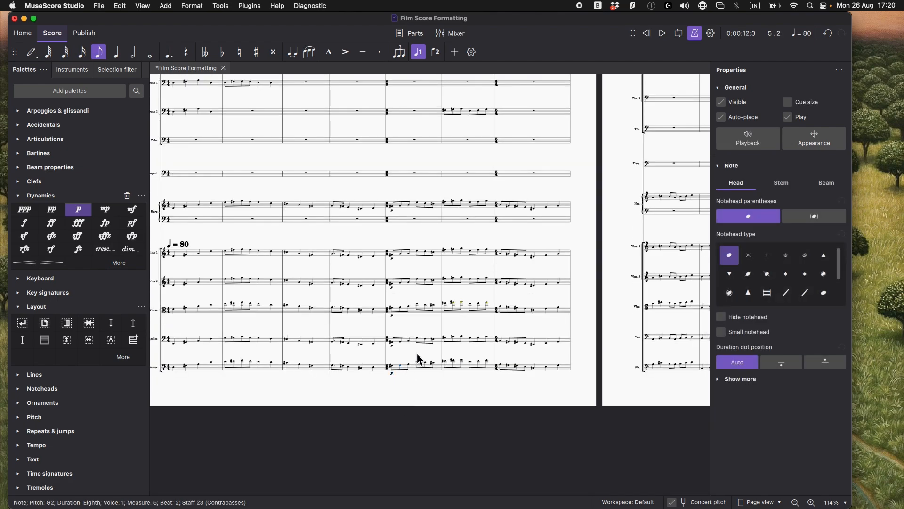
scroll(426, 198, up, 10)
scroll(424, 223, down, 5)
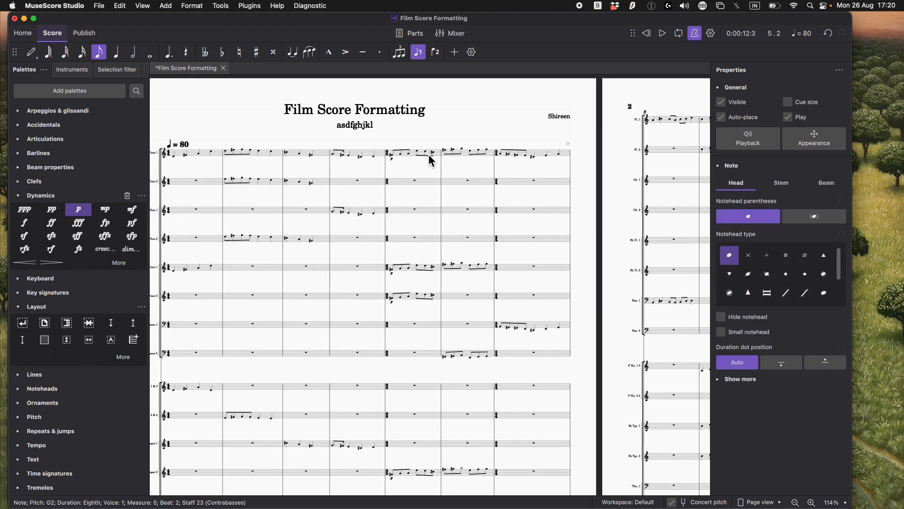
shift+click(429, 153)
scroll(414, 207, down, 3)
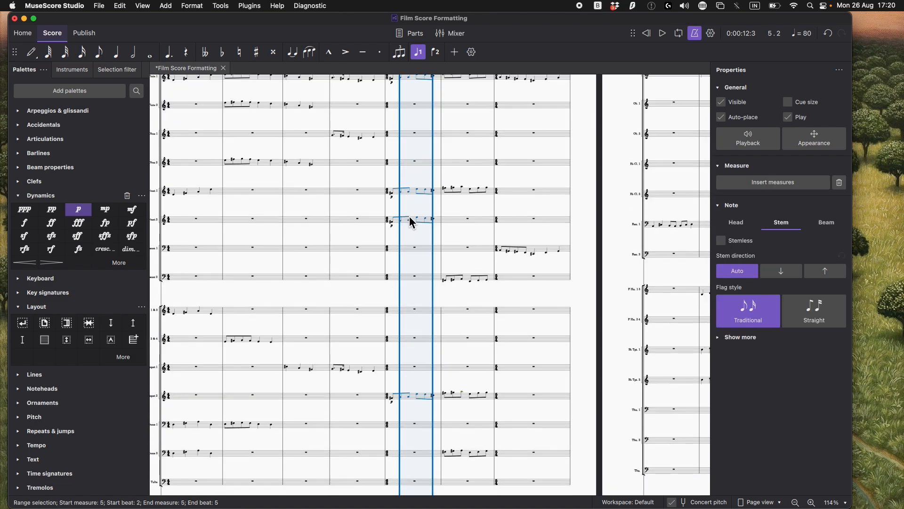
scroll(418, 230, down, 2)
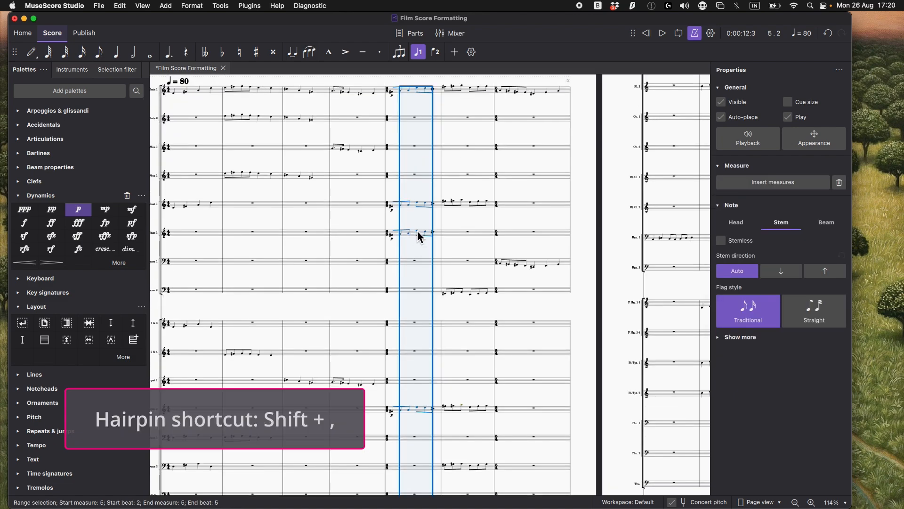
key(shift+comma)
key(Escape)
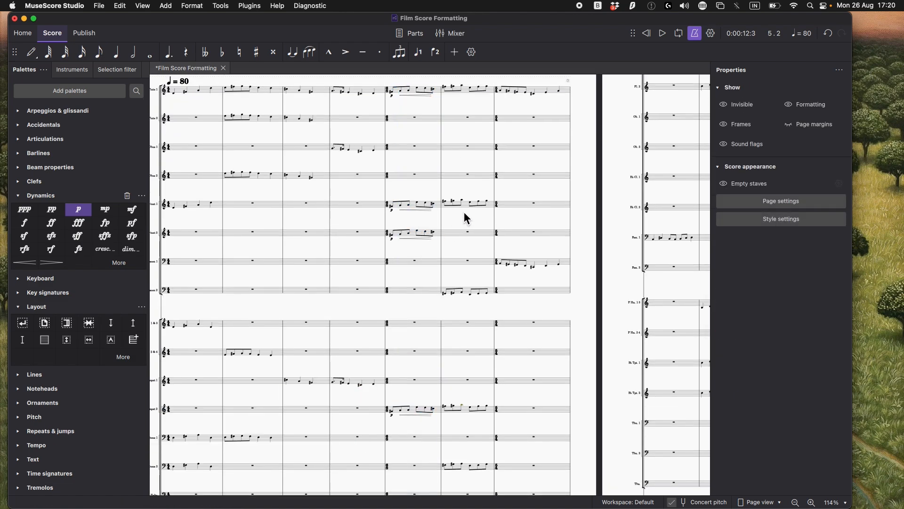
Step: Select all notes matching Bb Clarinet 1's last note of measure 5 by Same beat and Same measure, add an ff dynamic, and clear the selection
scroll(445, 207, up, 5)
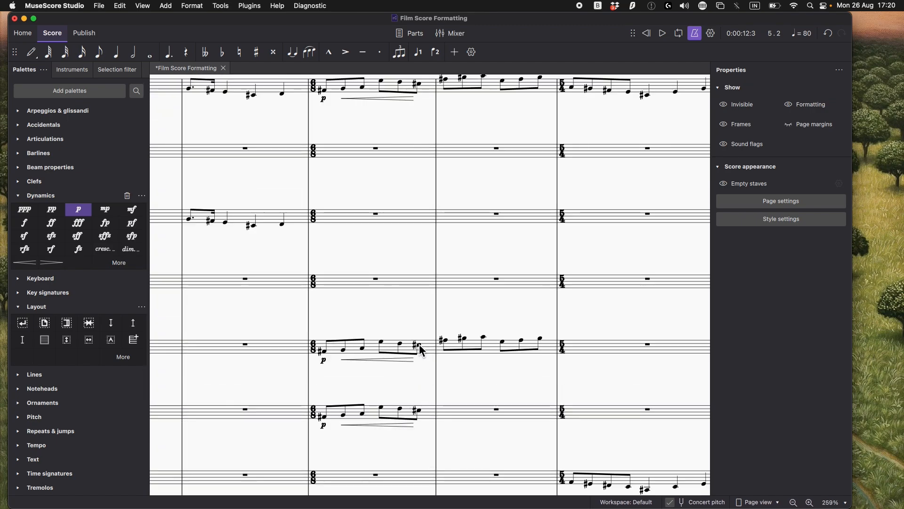
right_click(420, 347)
mouse_move(476, 430)
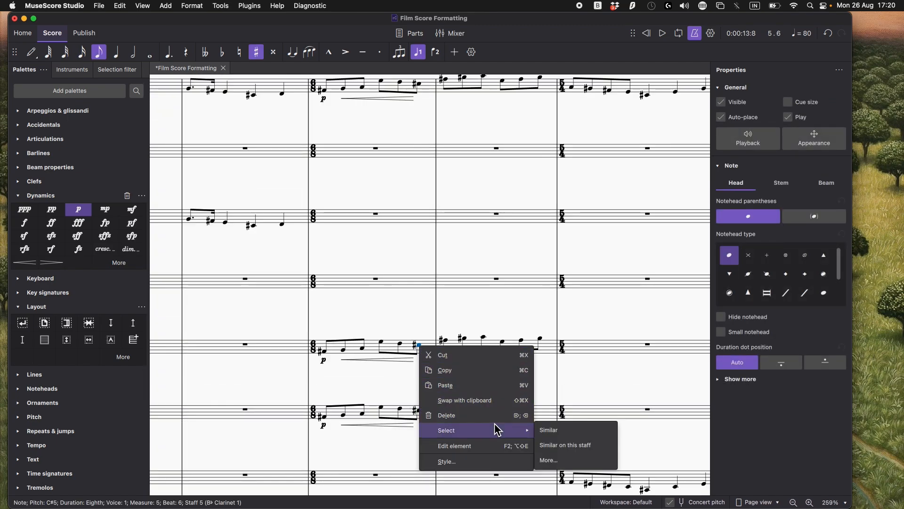
click(564, 460)
click(100, 277)
click(176, 278)
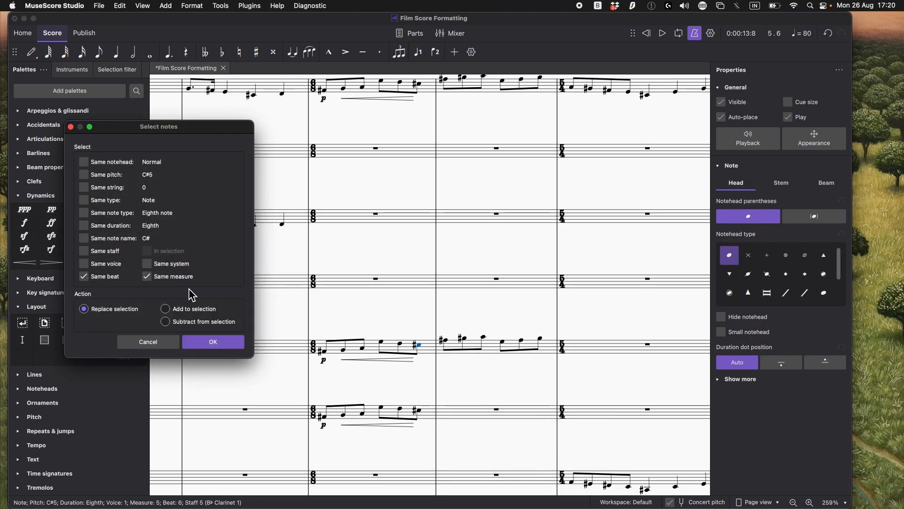
click(214, 343)
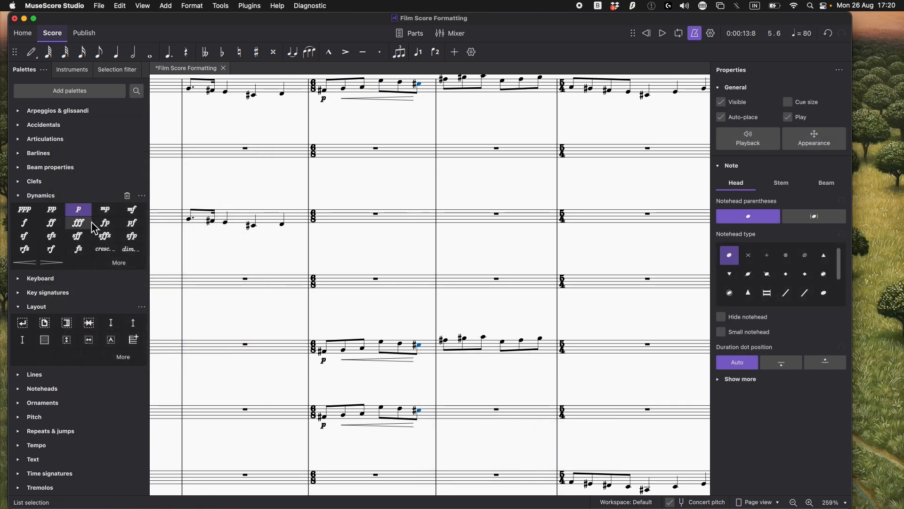
click(52, 222)
scroll(424, 339, down, 8)
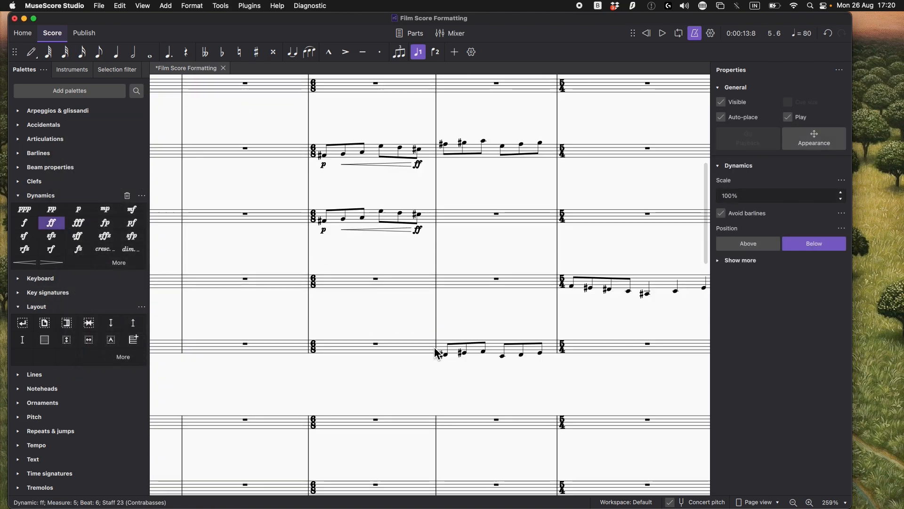
scroll(435, 348, down, 7)
click(463, 350)
scroll(463, 350, down, 2)
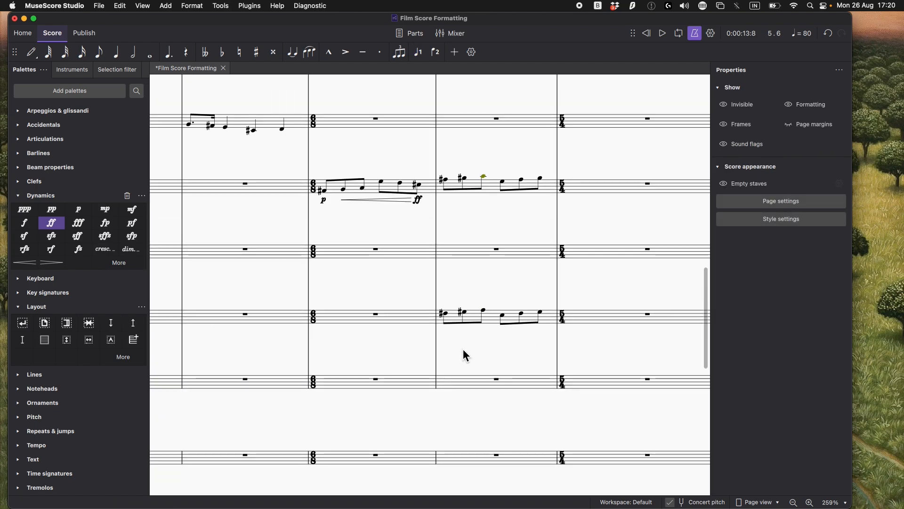
Step: Examine the added dynamics and hairpins of measure 5 from the woodwinds down to the strings, and look across to page 2
scroll(462, 350, left, 1)
scroll(462, 350, down, 5)
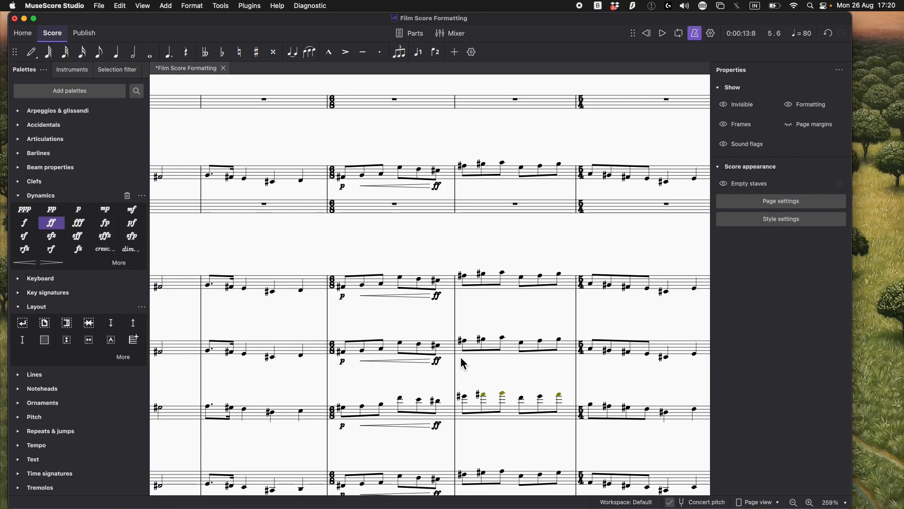
scroll(463, 363, down, 5)
click(409, 310)
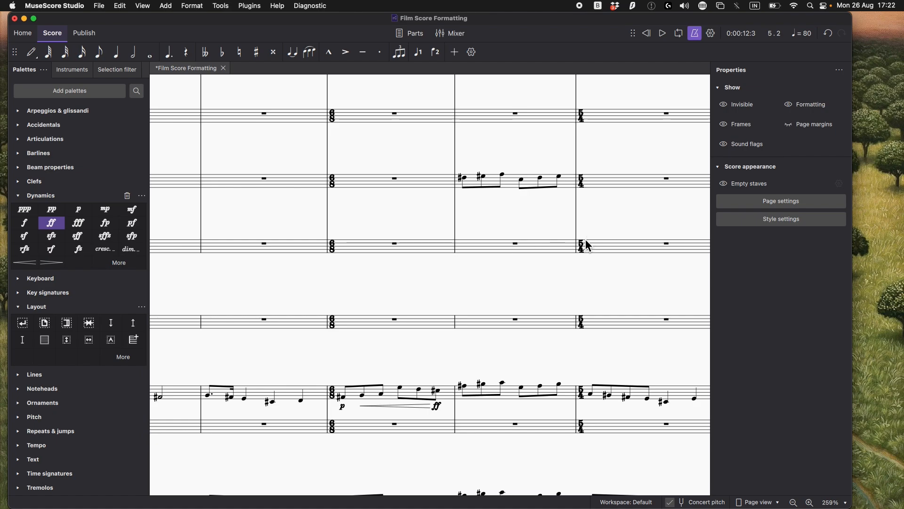
scroll(589, 245, down, 10)
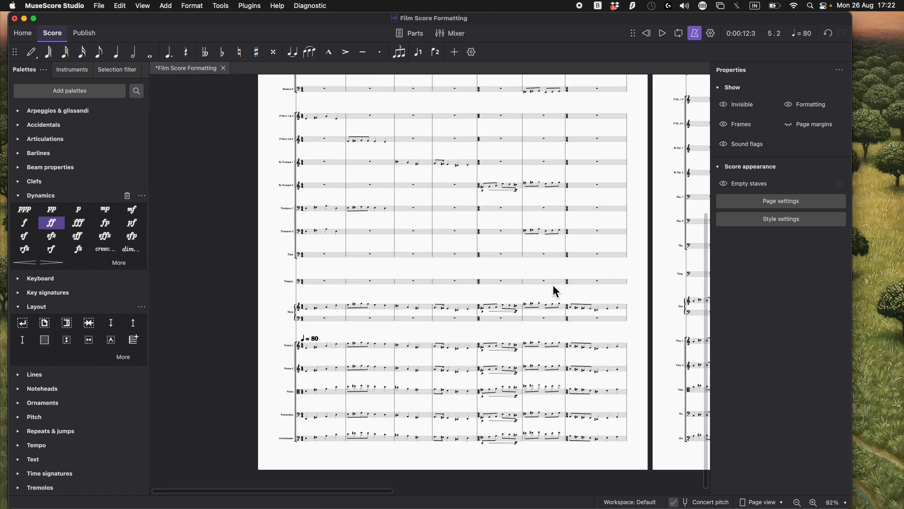
scroll(588, 356, right, 4)
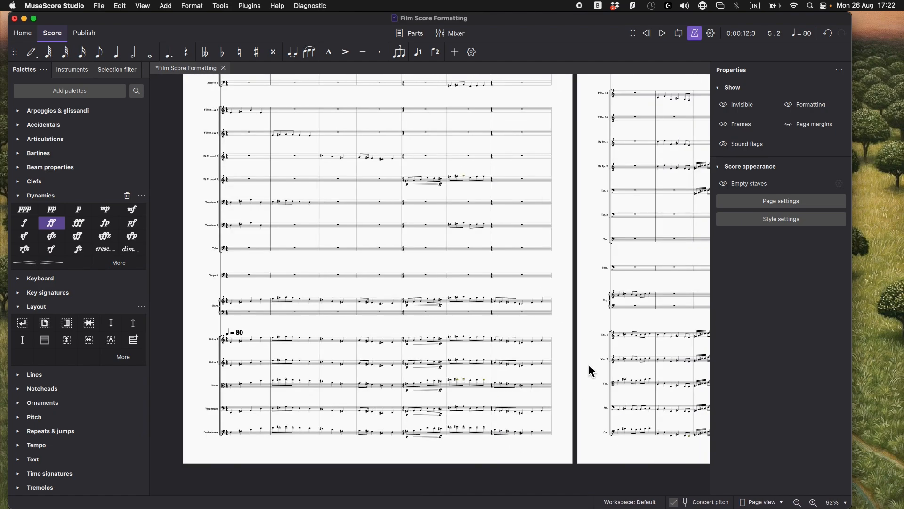
scroll(590, 370, up, 10)
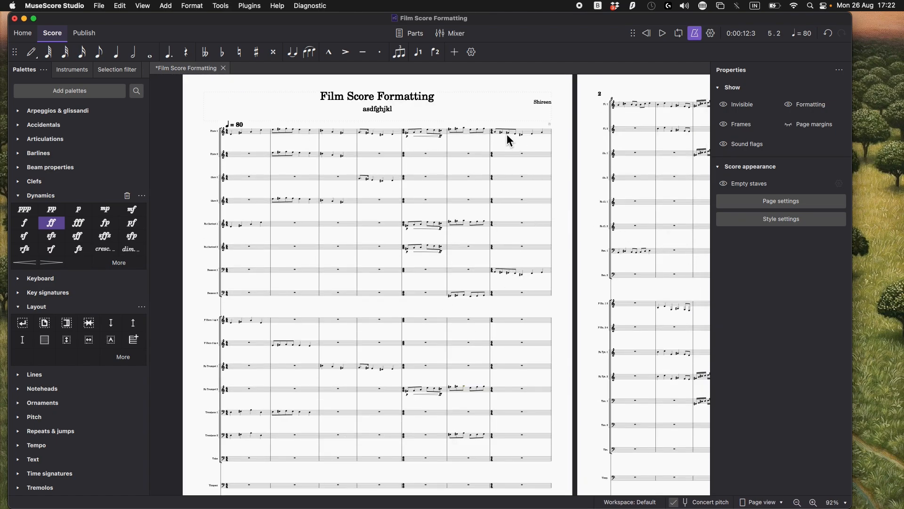
scroll(584, 236, right, 5)
scroll(584, 236, left, 8)
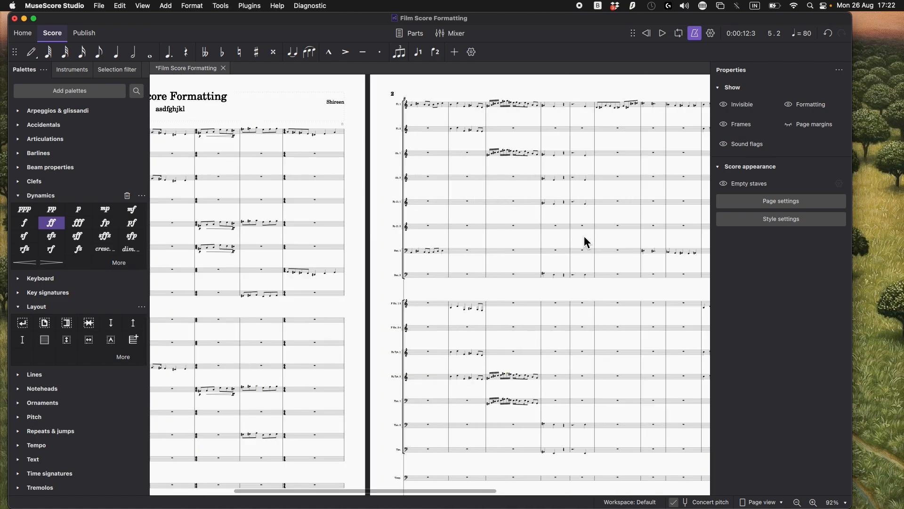
scroll(584, 232, right, 5)
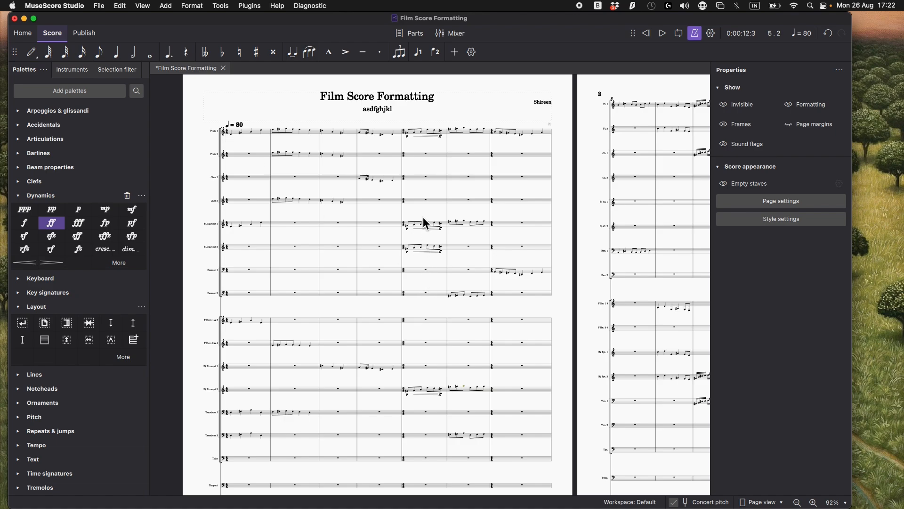
Step: Examine the time signature size at the start of the first measure, close up at the flutes and oboes and across the page
scroll(423, 217, up, 10)
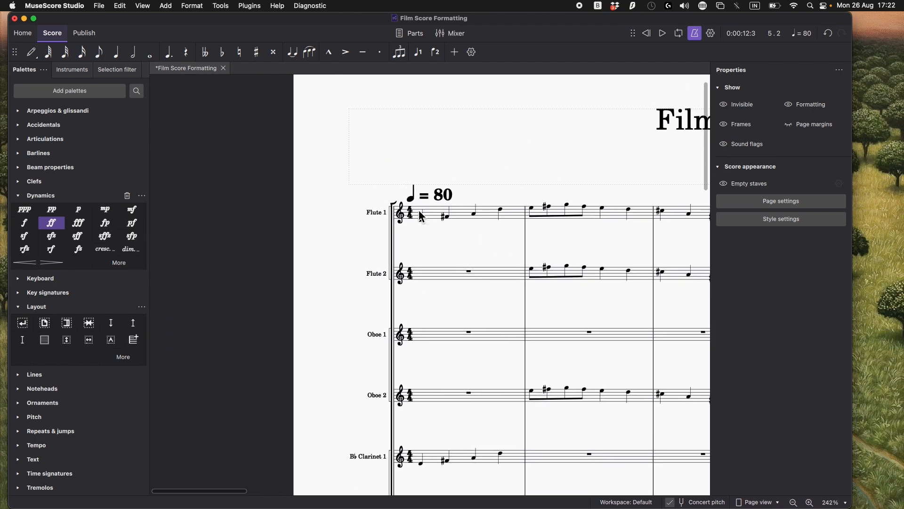
scroll(423, 216, up, 3)
scroll(471, 263, up, 3)
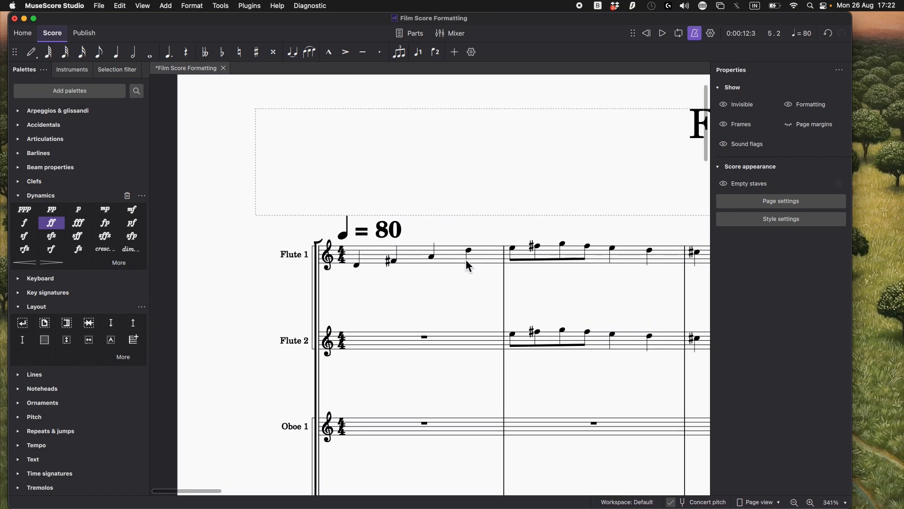
scroll(469, 266, down, 3)
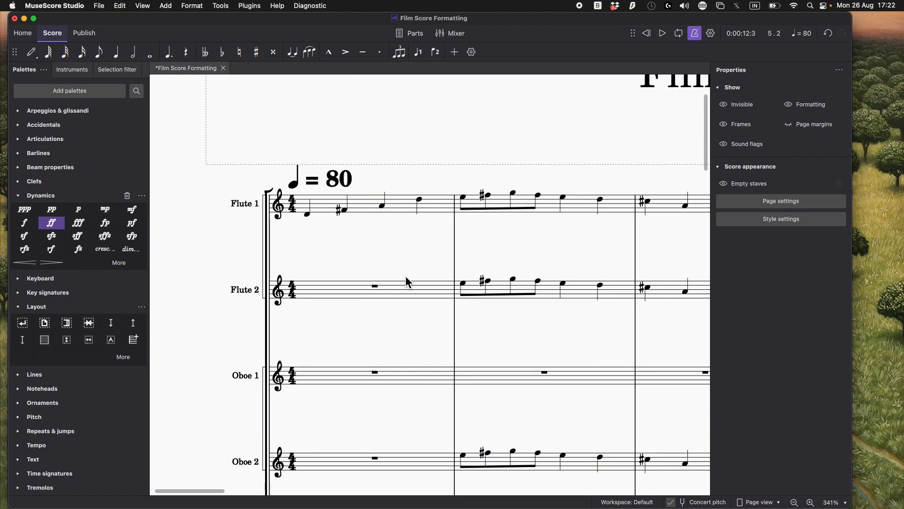
click(299, 211)
key(Escape)
scroll(383, 226, down, 10)
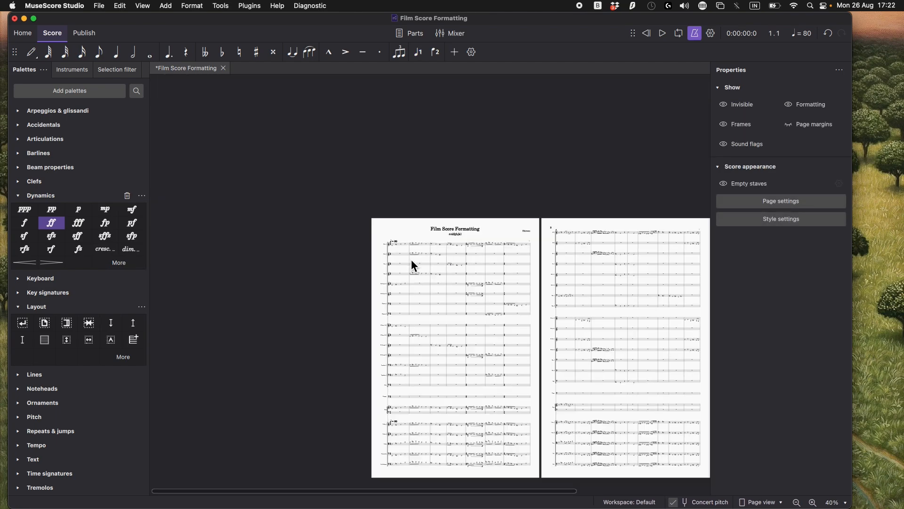
scroll(412, 260, up, 8)
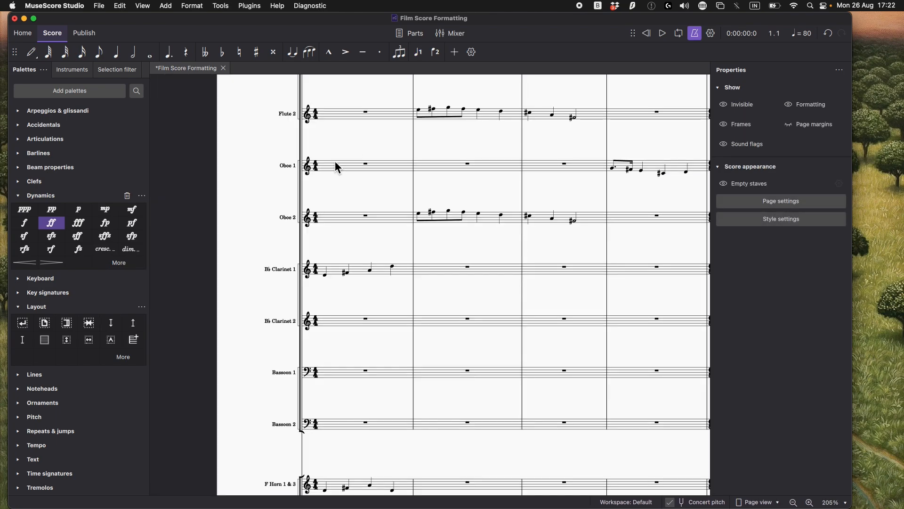
Step: Disable the Large time signatures plugin in the plugin manager and enable it again
click(248, 6)
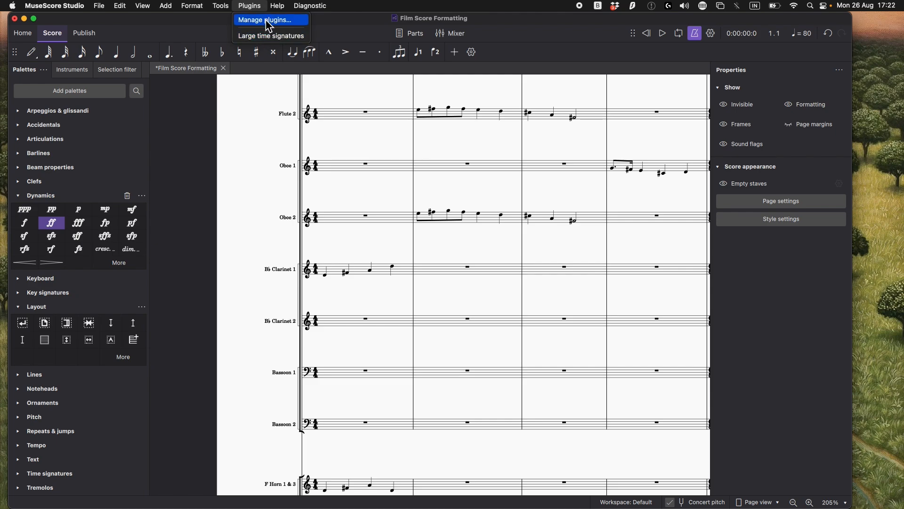
click(268, 21)
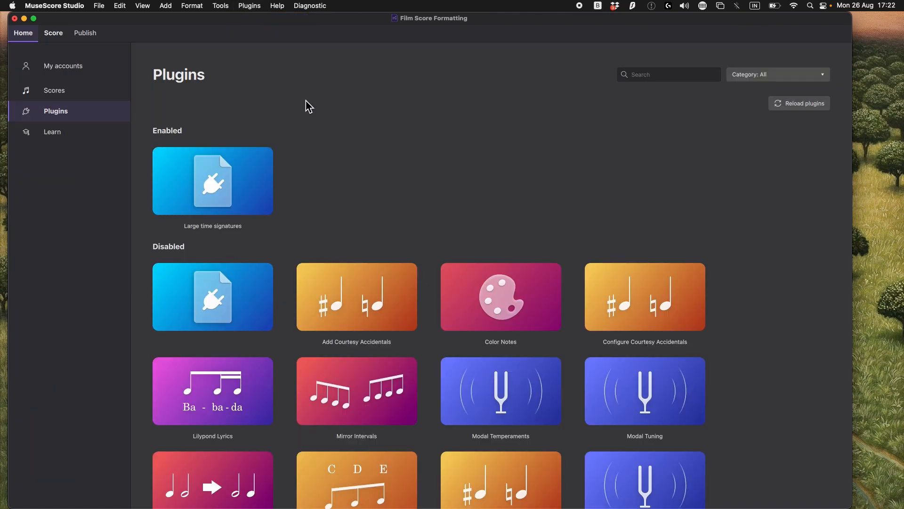
scroll(383, 230, down, 2)
click(259, 151)
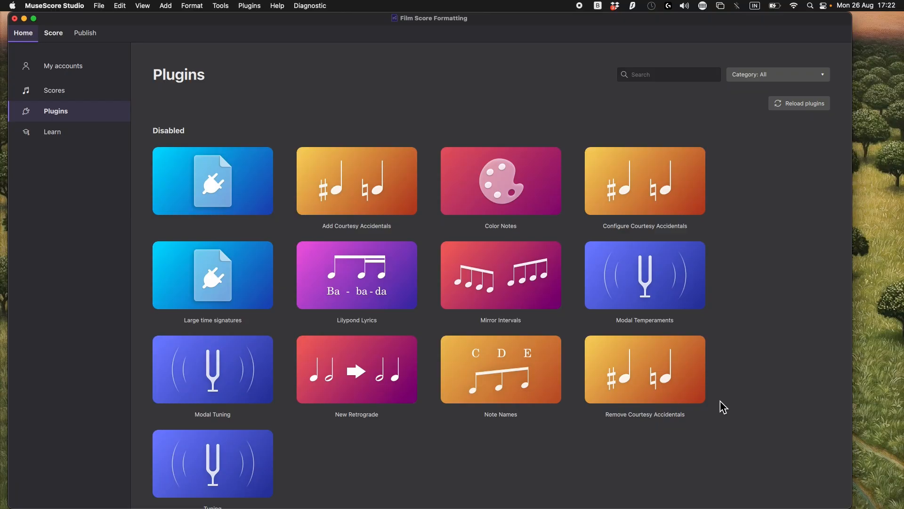
scroll(720, 404, down, 1)
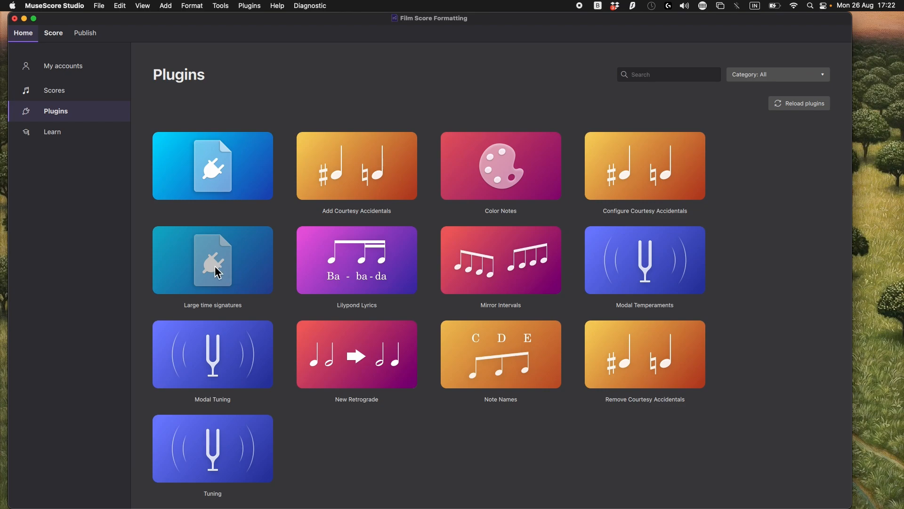
click(233, 272)
click(785, 487)
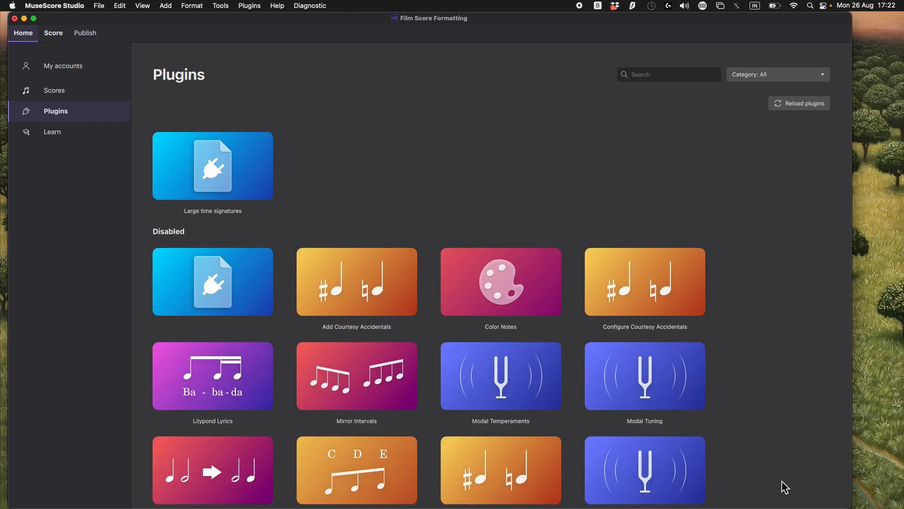
Step: Return to the score and run the Large time signatures plugin on it
click(54, 33)
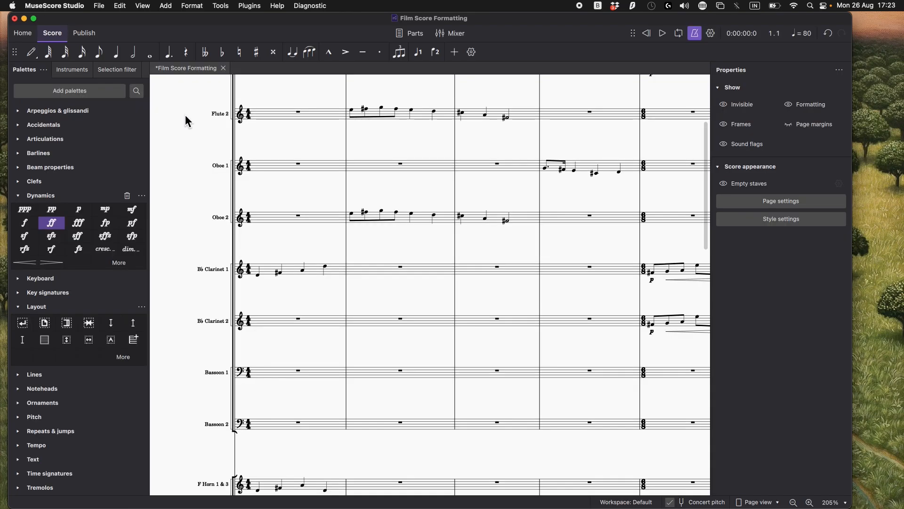
scroll(376, 264, down, 5)
click(249, 6)
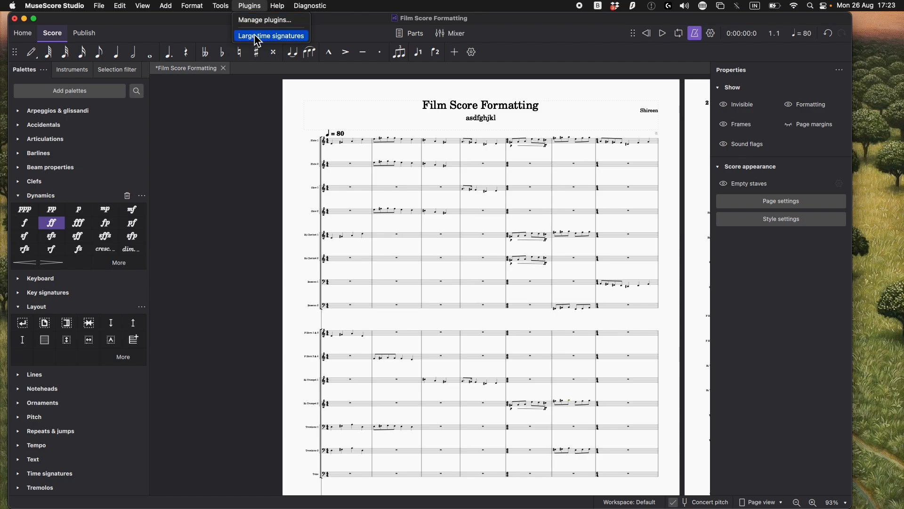
click(258, 37)
scroll(464, 230, right, 3)
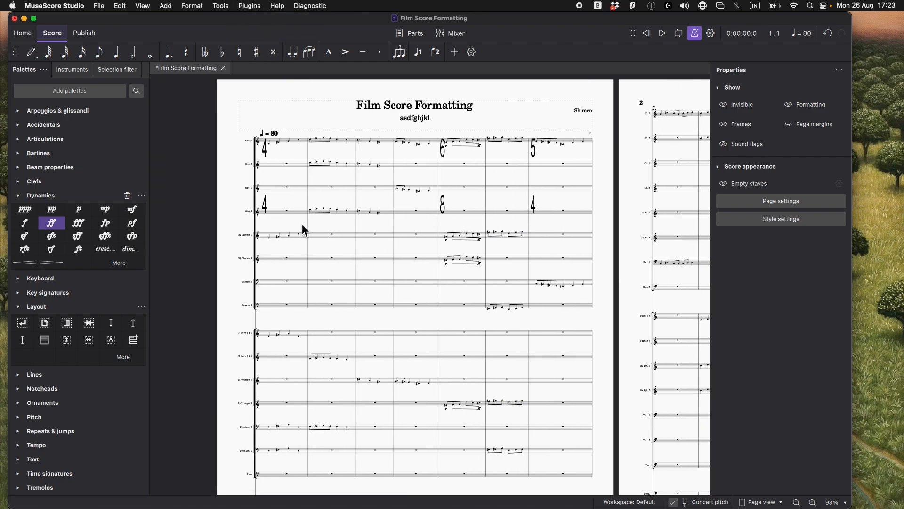
Step: Select all large time signatures similar to the opening 4/4 on the same staff and set their line spacing to 0.35li
scroll(307, 226, up, 4)
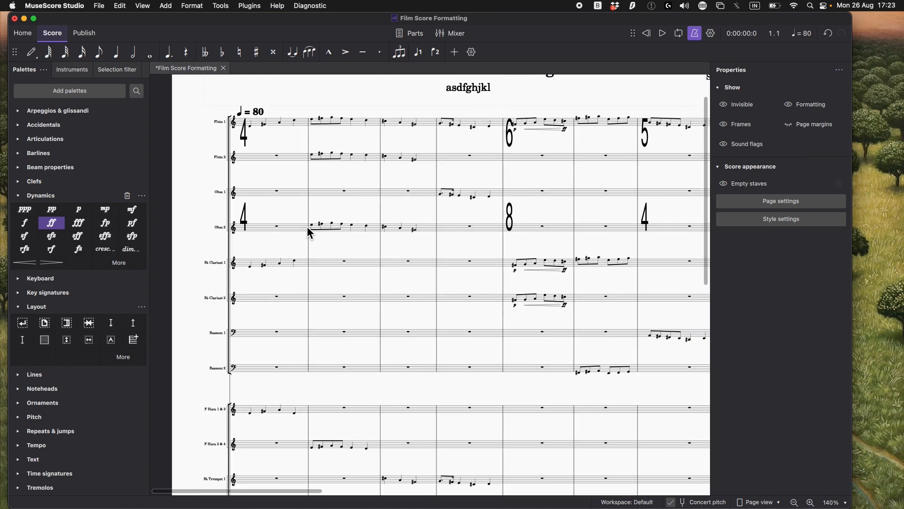
scroll(308, 229, up, 1)
right_click(248, 241)
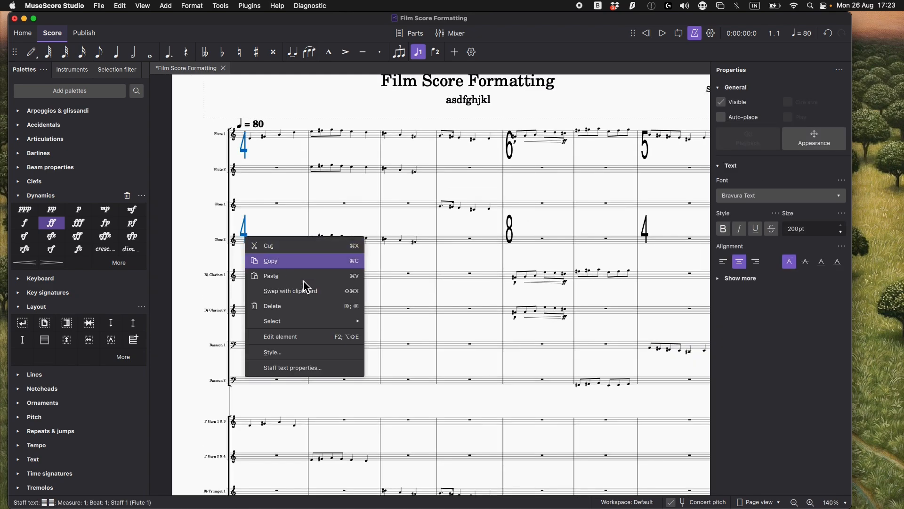
mouse_move(353, 330)
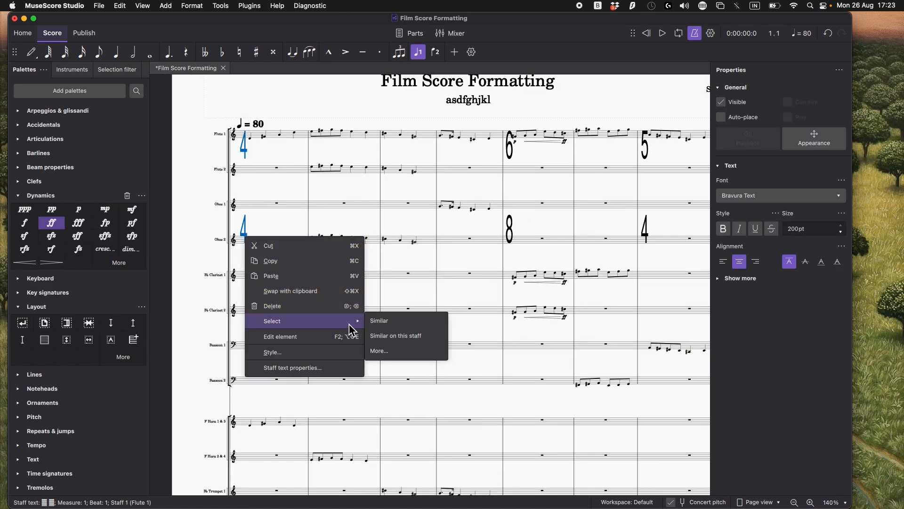
click(389, 336)
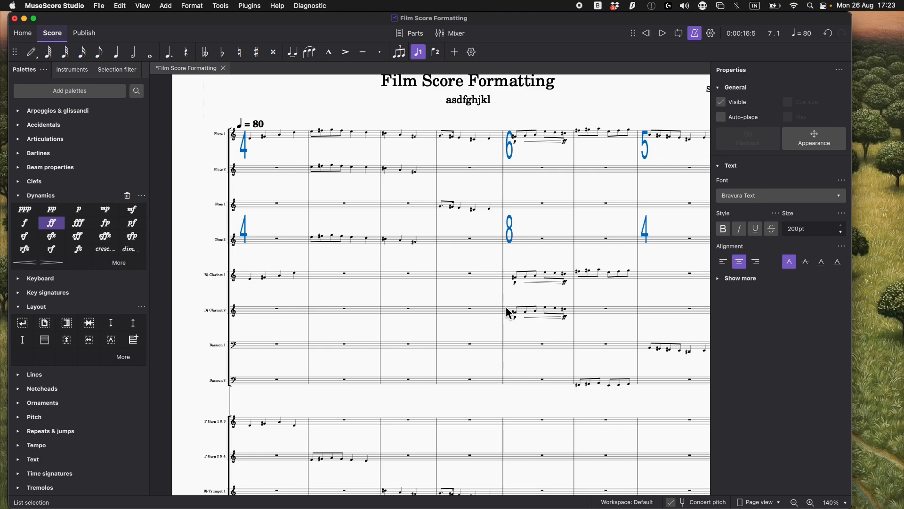
scroll(510, 314, right, 2)
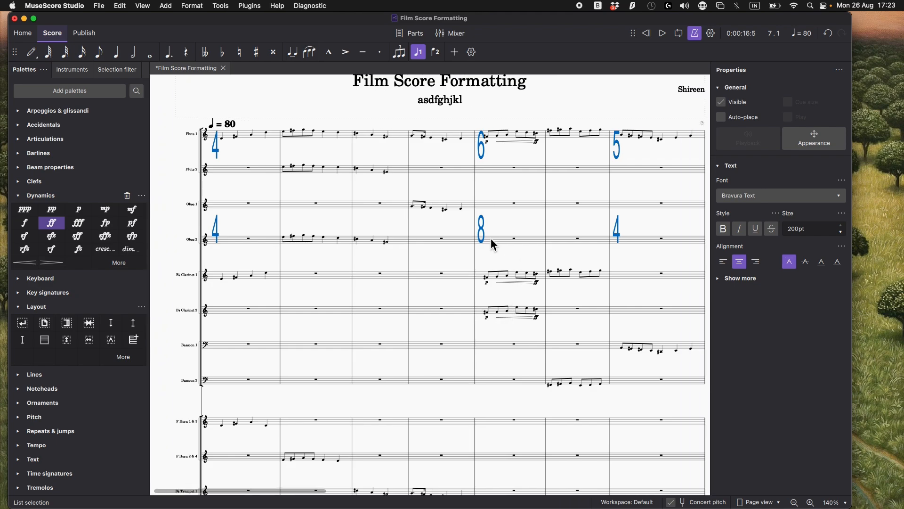
click(724, 282)
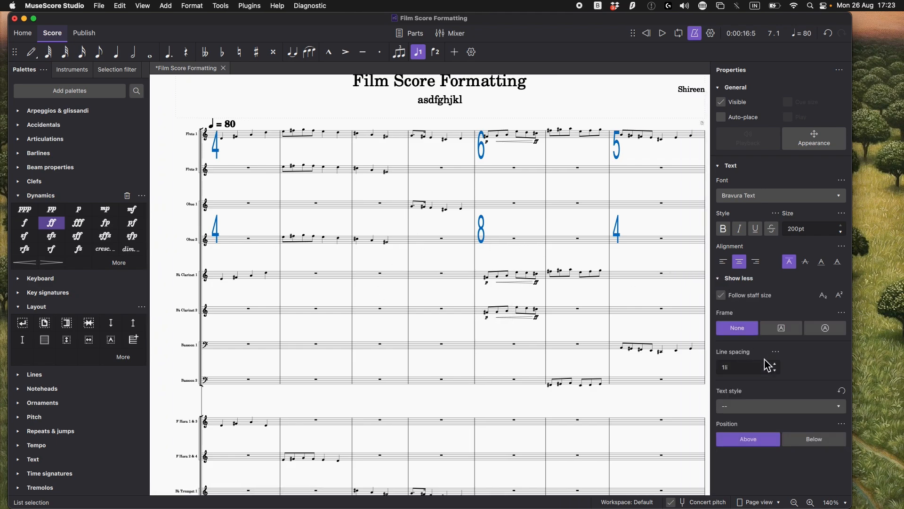
click(775, 364)
click(776, 370)
click(775, 370)
click(776, 370)
click(776, 370)
click(776, 370)
click(775, 370)
click(775, 370)
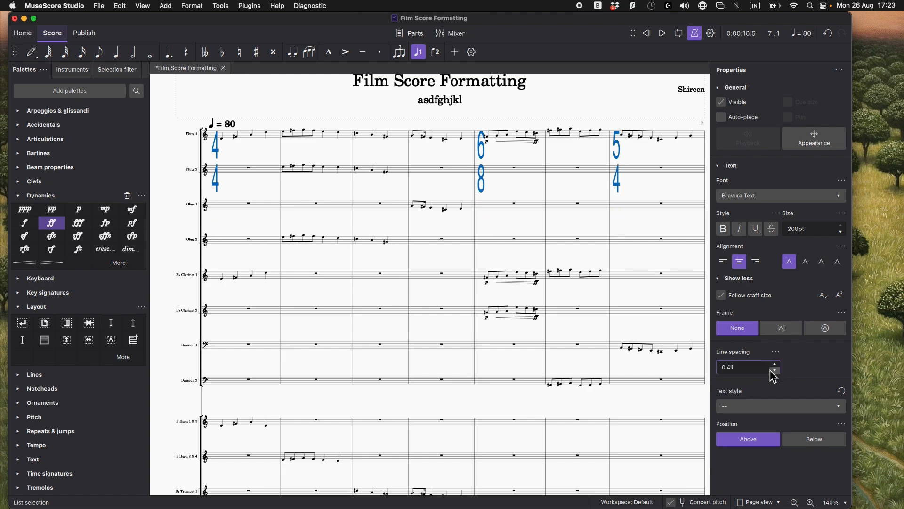
click(775, 370)
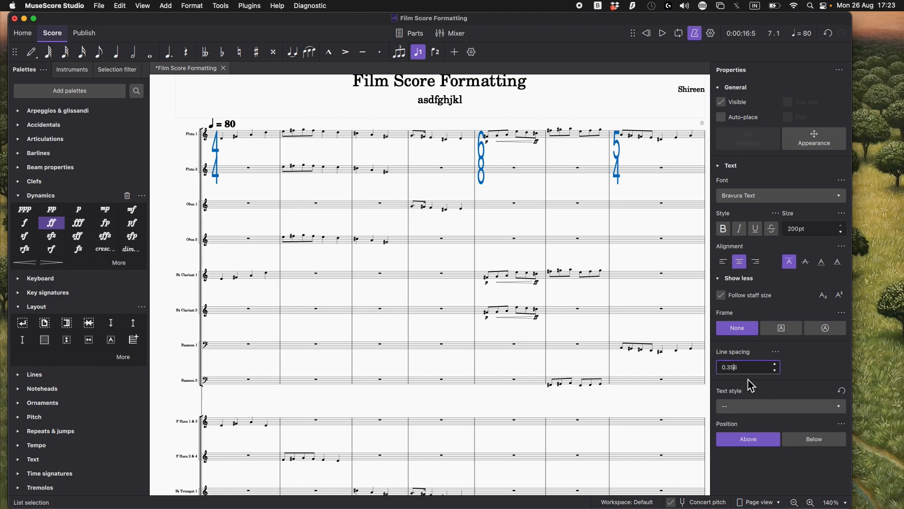
key(Return)
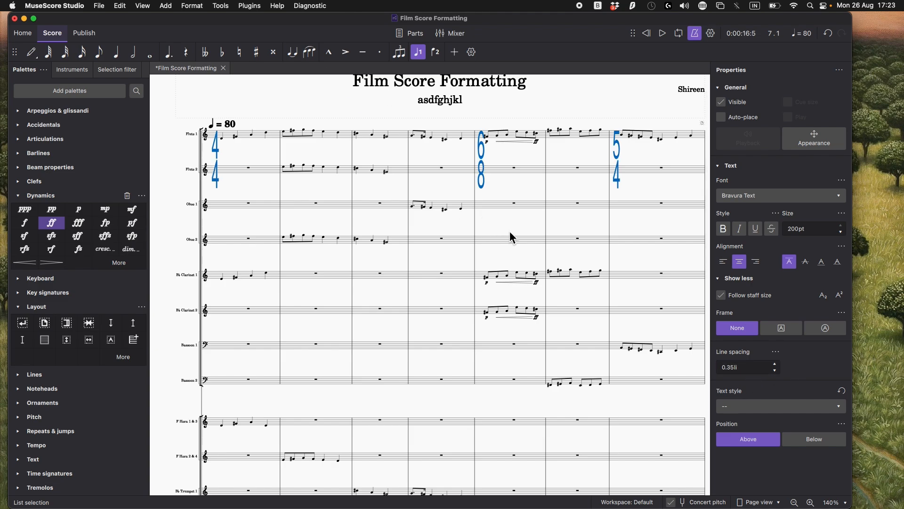
Step: Clear the selection and examine the large time signatures on the first page and the layout of the following pages
scroll(511, 233, up, 1)
scroll(512, 236, right, 1)
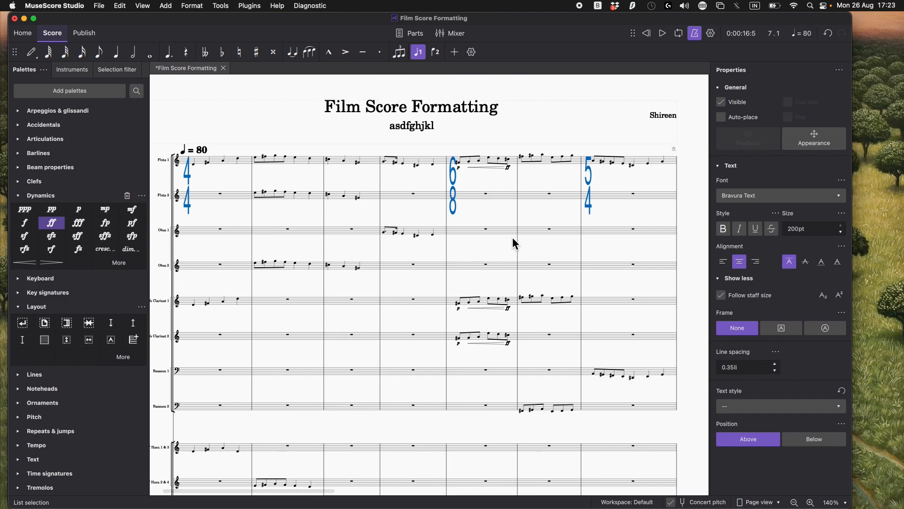
scroll(516, 243, left, 2)
scroll(580, 245, right, 1)
click(580, 245)
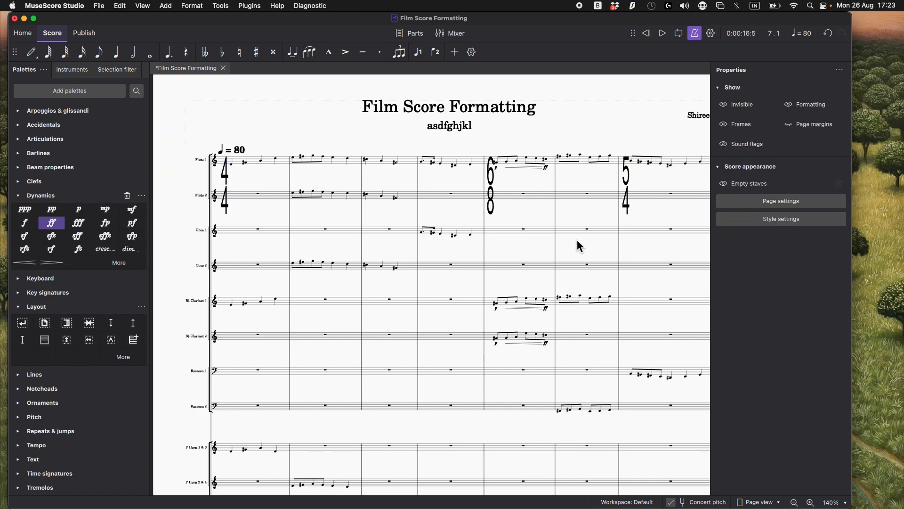
scroll(628, 246, down, 5)
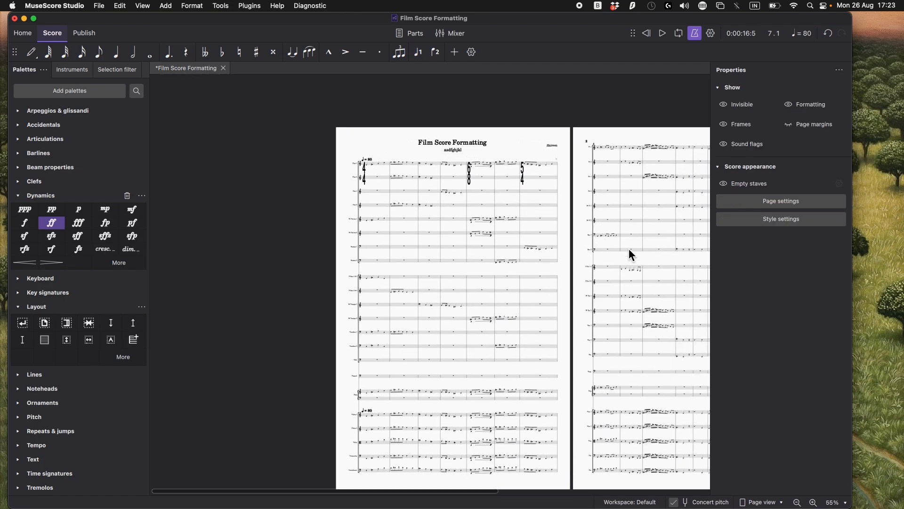
scroll(630, 250, down, 5)
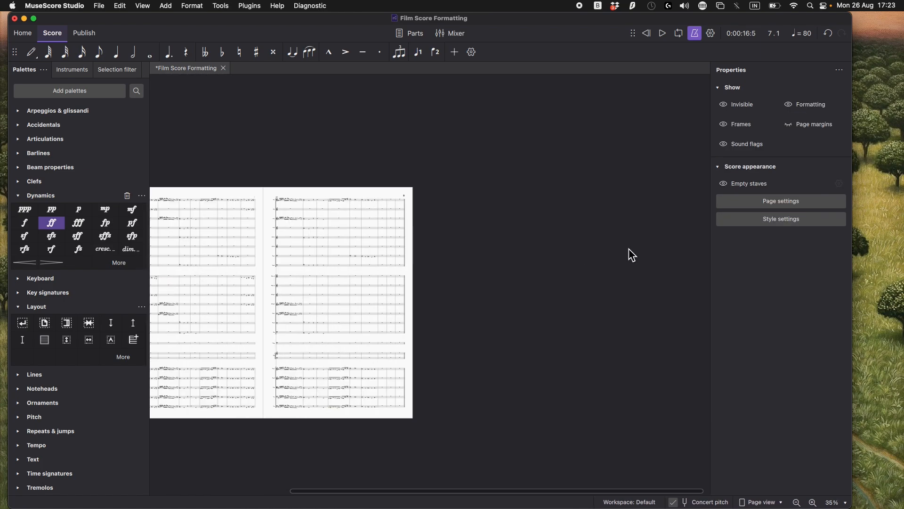
scroll(629, 250, up, 5)
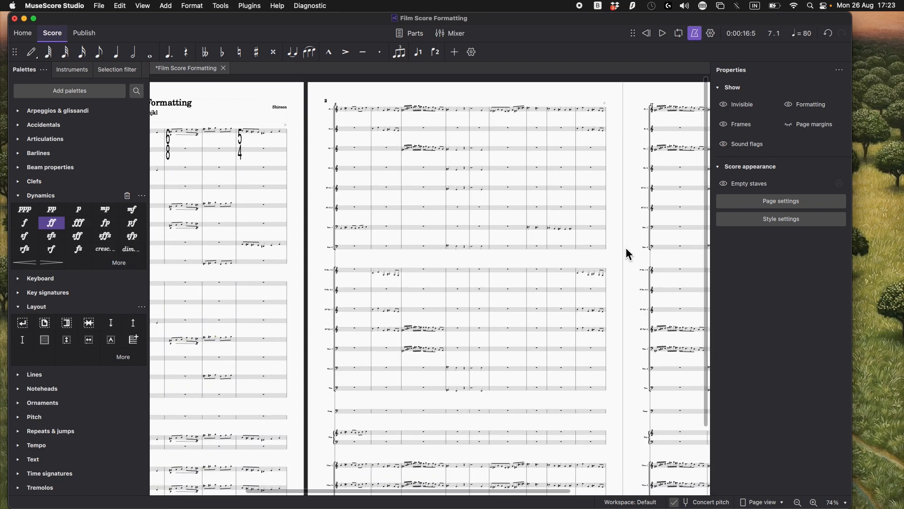
scroll(625, 247, up, 3)
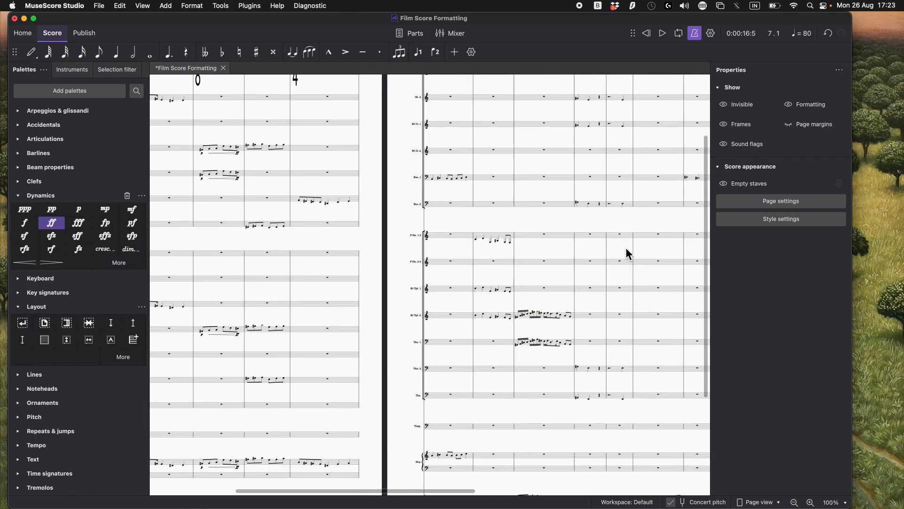
Step: Apply a 6/4 time signature at measure 13 on the second page
scroll(552, 203, right, 5)
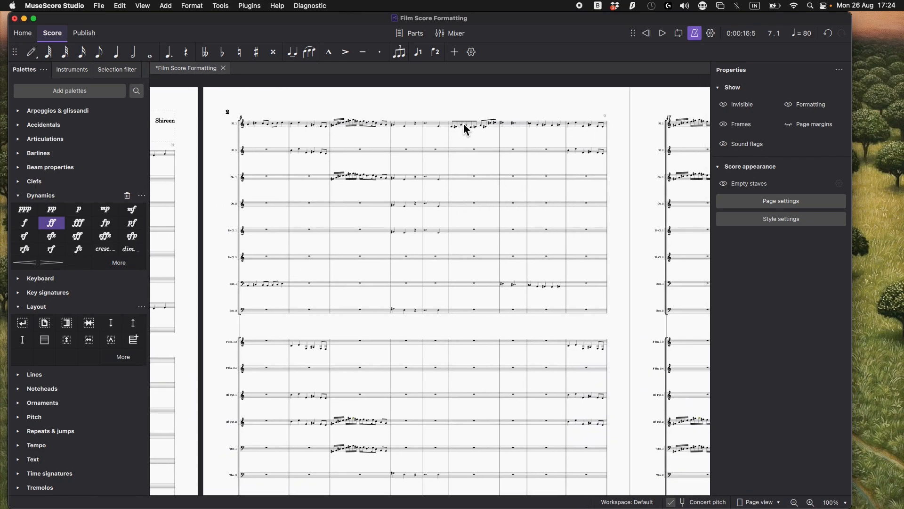
click(464, 123)
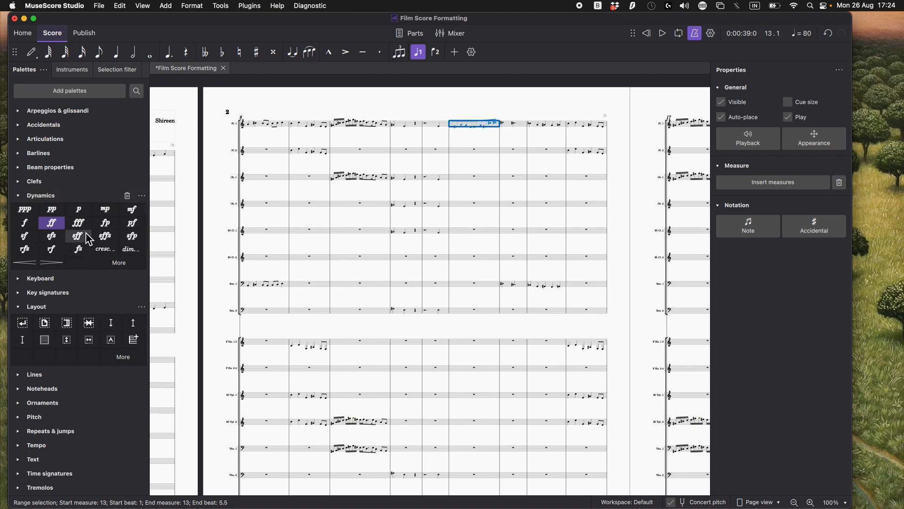
click(49, 473)
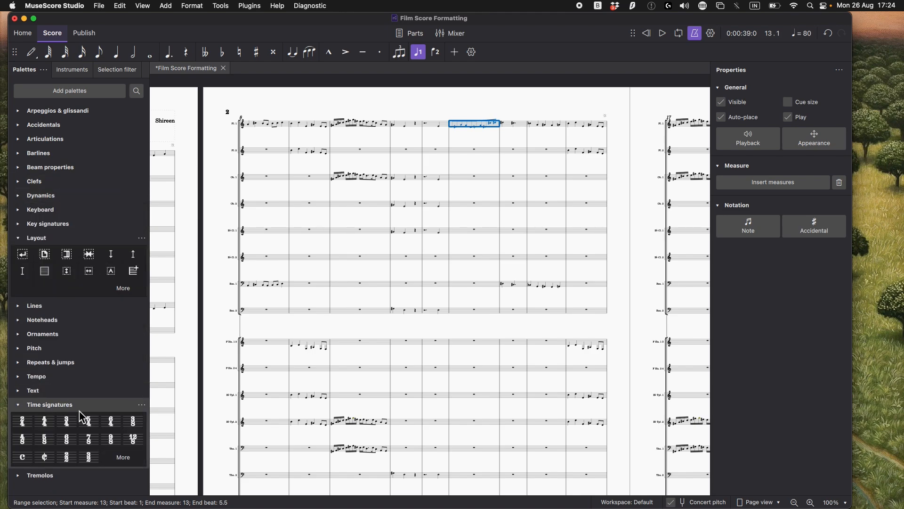
click(115, 425)
scroll(425, 380, left, 6)
scroll(424, 380, down, 3)
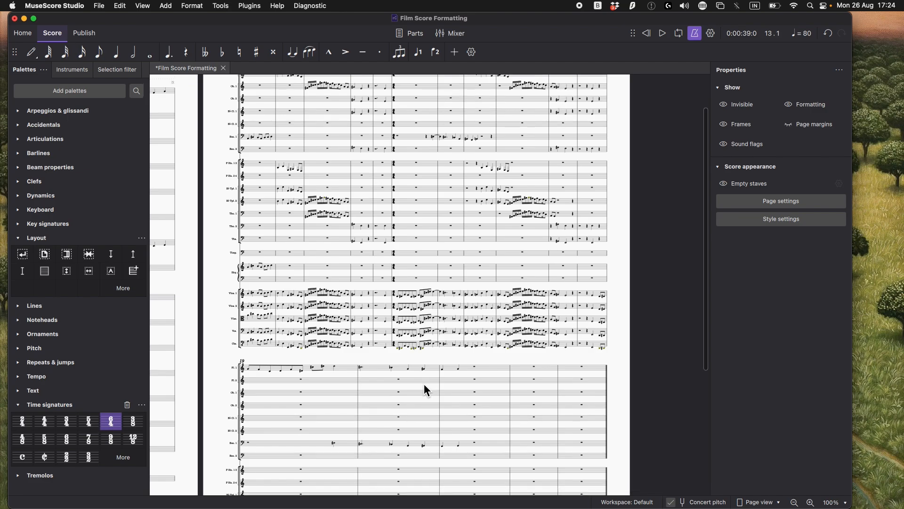
Step: Apply a 3/4 time signature at measure 17
scroll(450, 368, up, 3)
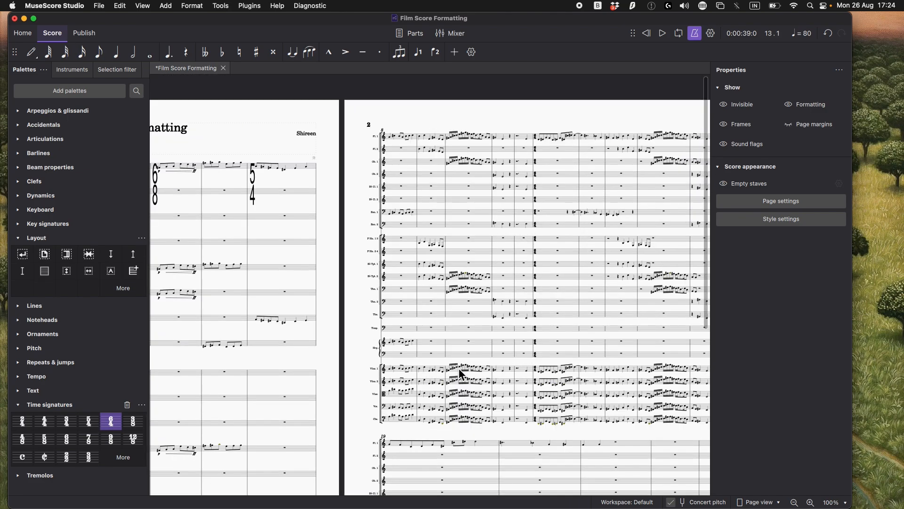
scroll(459, 368, right, 4)
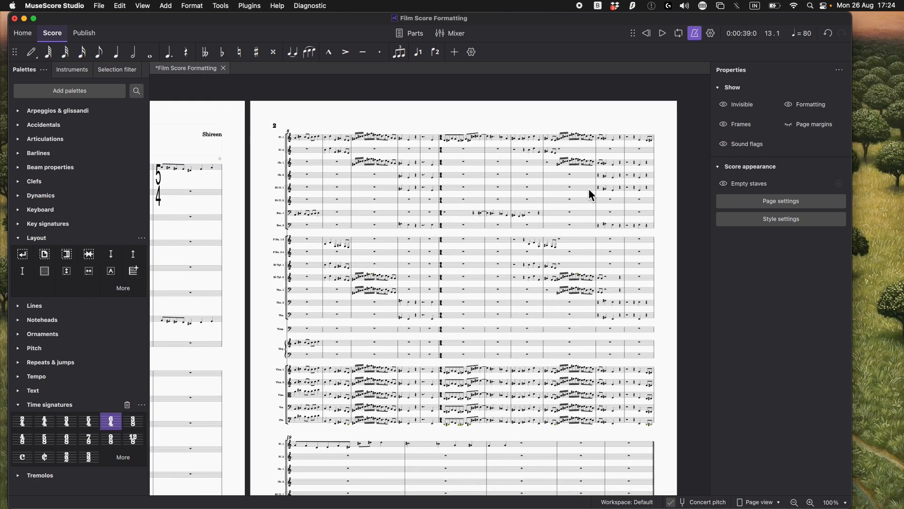
click(586, 290)
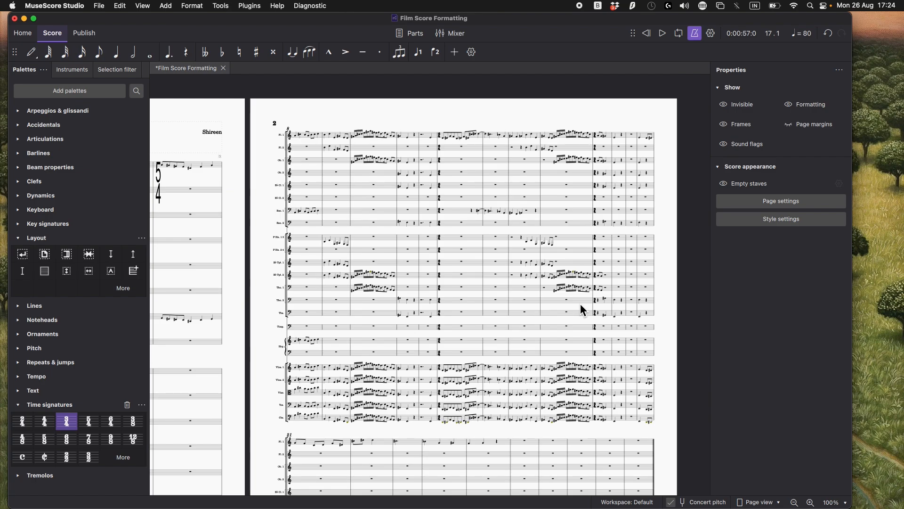
scroll(580, 303, left, 10)
scroll(581, 307, down, 3)
scroll(581, 304, down, 1)
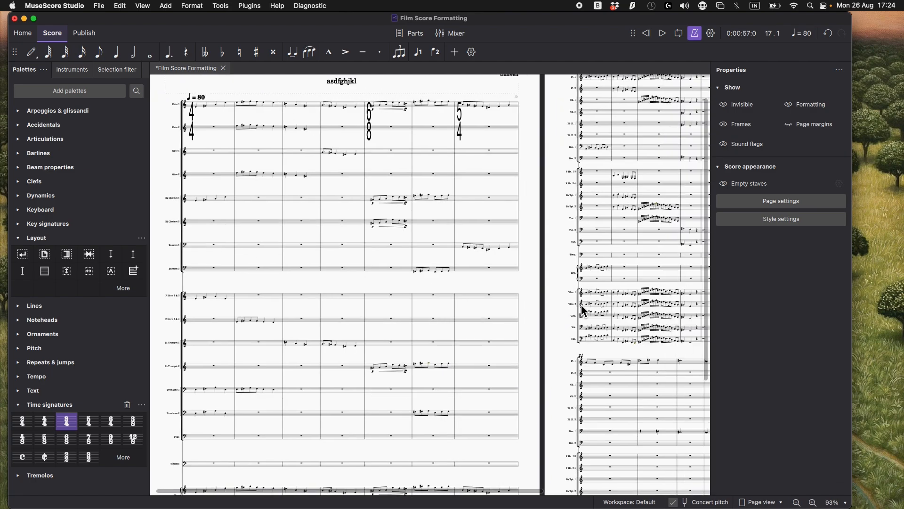
Step: Add a page break at the end of measure 14
scroll(581, 304, right, 10)
scroll(581, 304, up, 1)
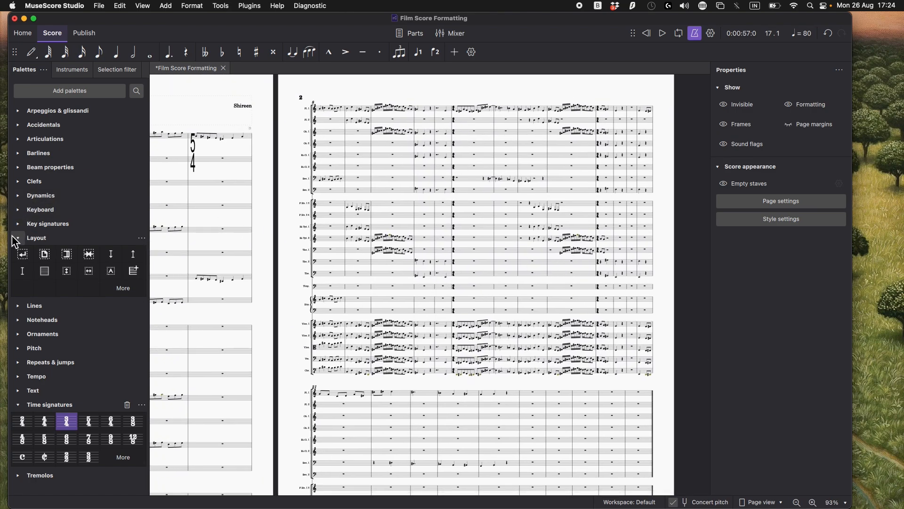
drag(42, 254, 504, 113)
scroll(546, 179, right, 10)
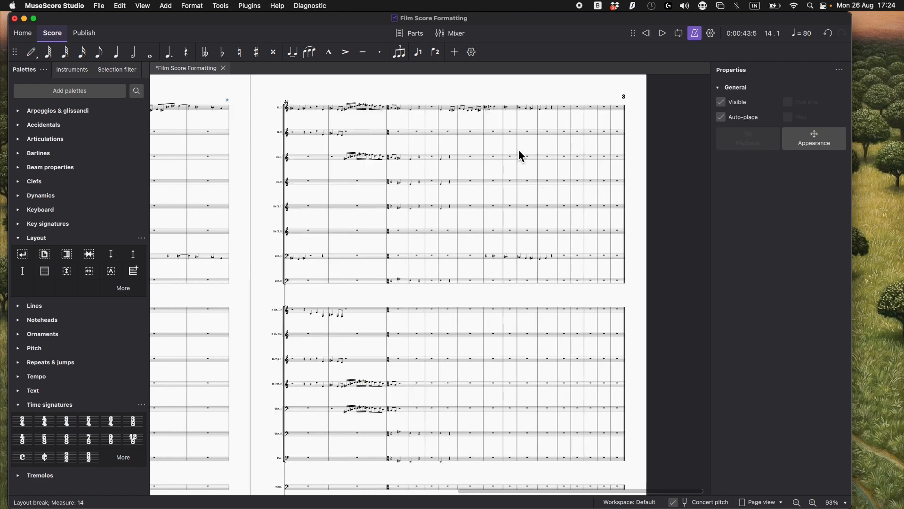
Step: Add a page break at the end of measure 22 on the third page
click(495, 110)
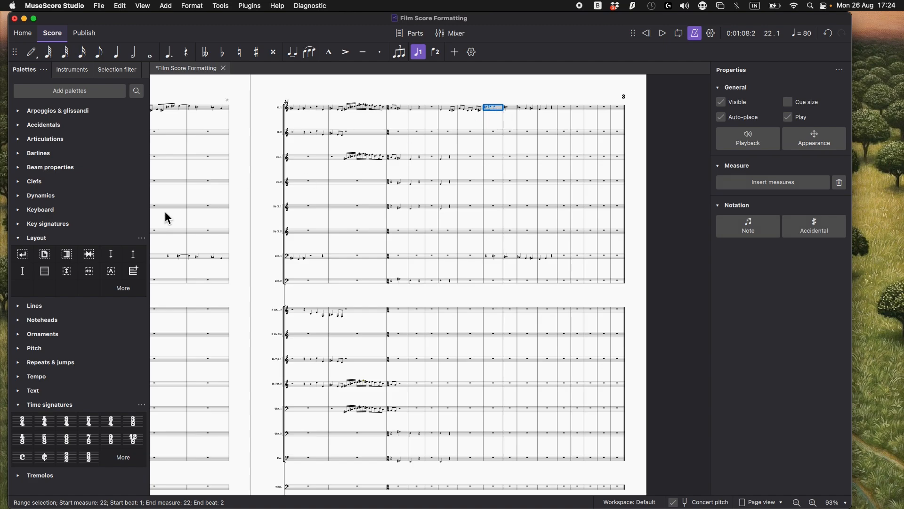
drag(45, 255, 496, 130)
scroll(552, 202, right, 5)
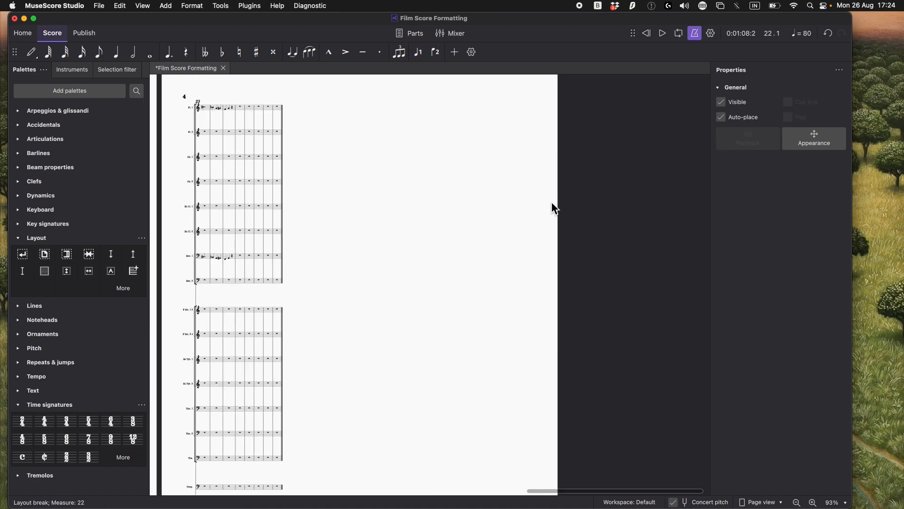
Step: Examine how the systems and new time signatures are laid out across pages 2 to 4
scroll(541, 204, left, 5)
scroll(532, 210, left, 1)
scroll(531, 217, down, 10)
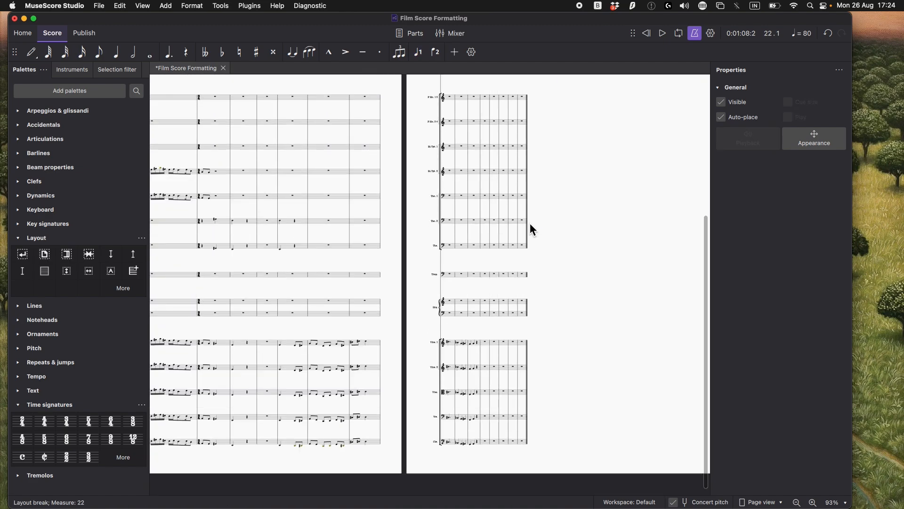
scroll(531, 222, up, 10)
scroll(517, 188, left, 8)
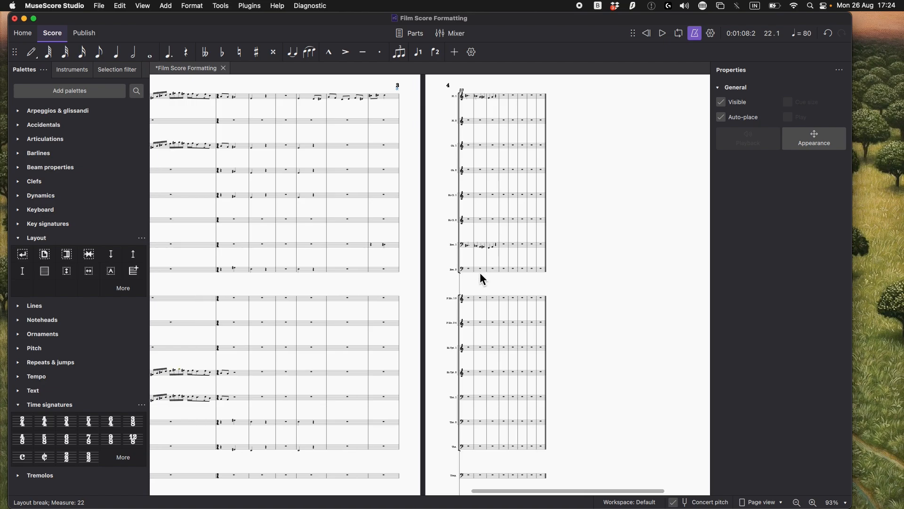
scroll(635, 255, left, 4)
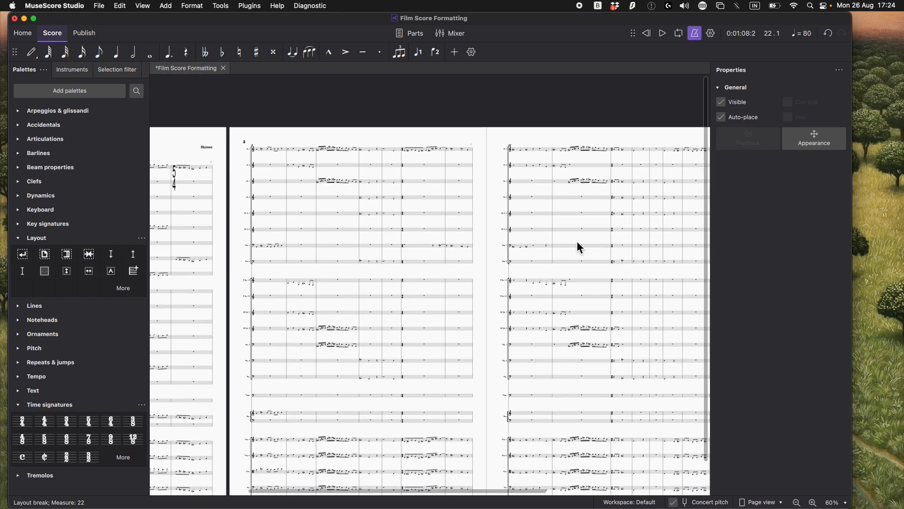
scroll(565, 256, right, 4)
scroll(638, 244, left, 3)
scroll(631, 255, down, 5)
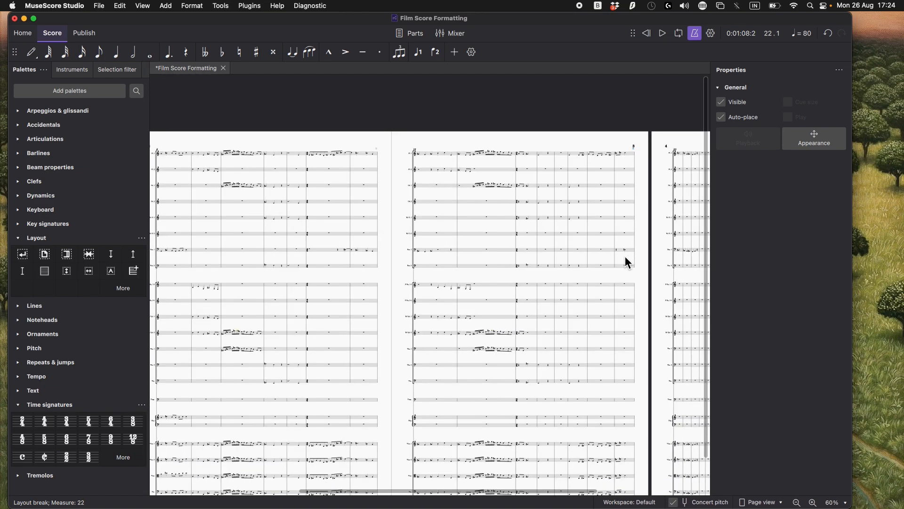
scroll(542, 207, left, 5)
scroll(510, 169, right, 4)
Step: Try running the Large time signatures plugin over the existing large time signatures, and undo the result
click(249, 5)
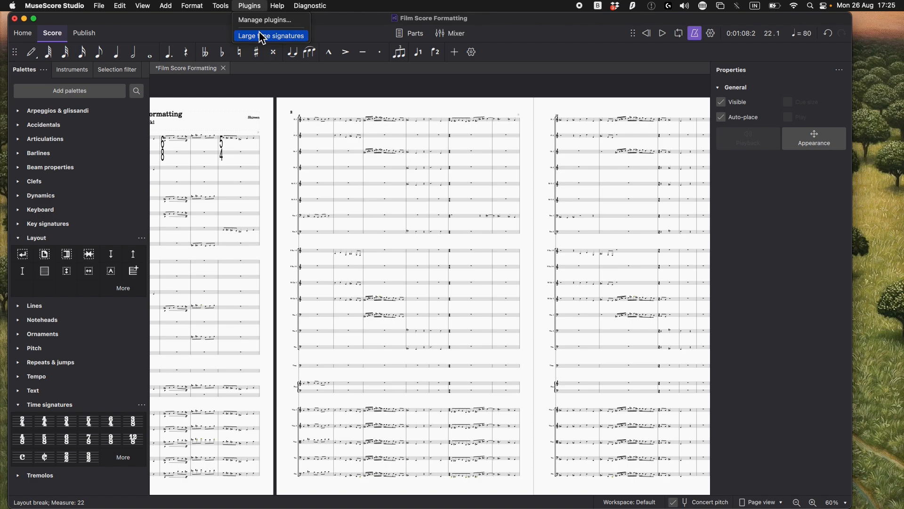
click(263, 36)
scroll(412, 208, left, 6)
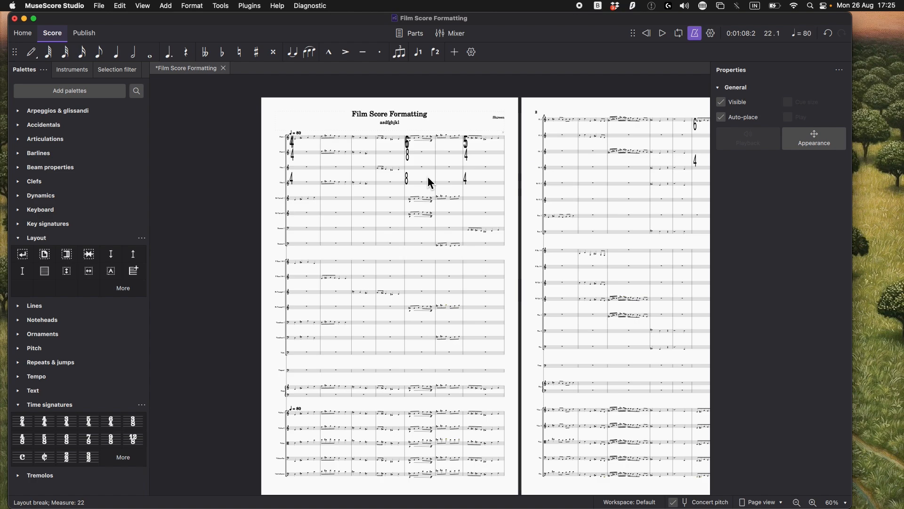
key(super+z)
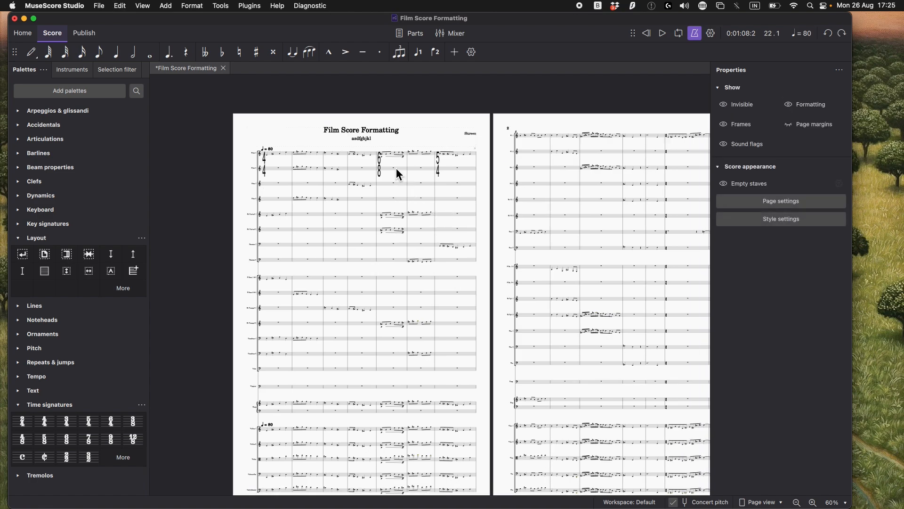
Step: Select all large time signature texts similar to the 6/8 in measure 5 and delete them
click(377, 171)
right_click(376, 171)
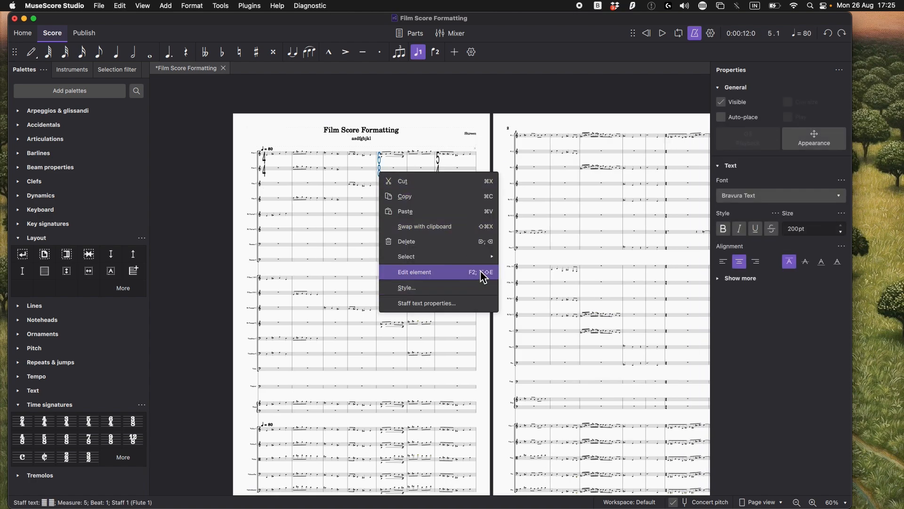
mouse_move(471, 256)
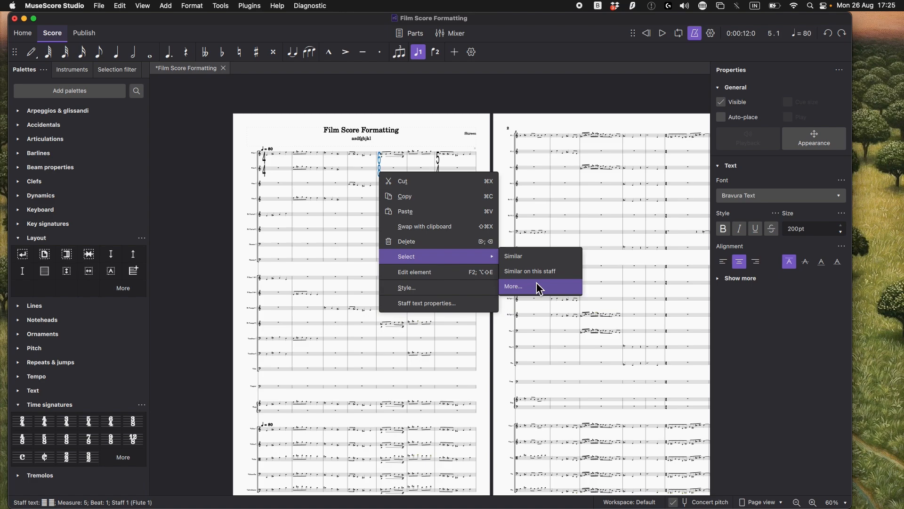
click(536, 257)
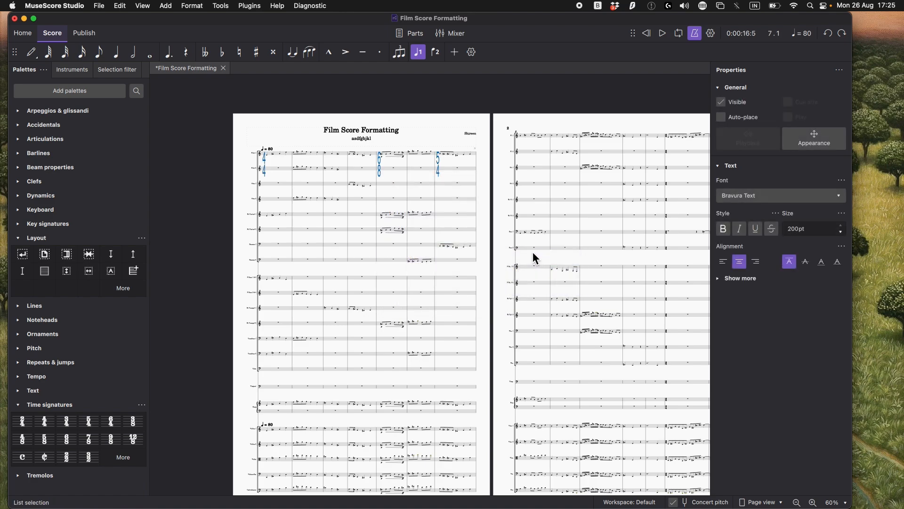
key(Delete)
Step: Run the Large time signatures plugin on the score and check the time signatures on the first pages
click(221, 6)
mouse_move(257, 8)
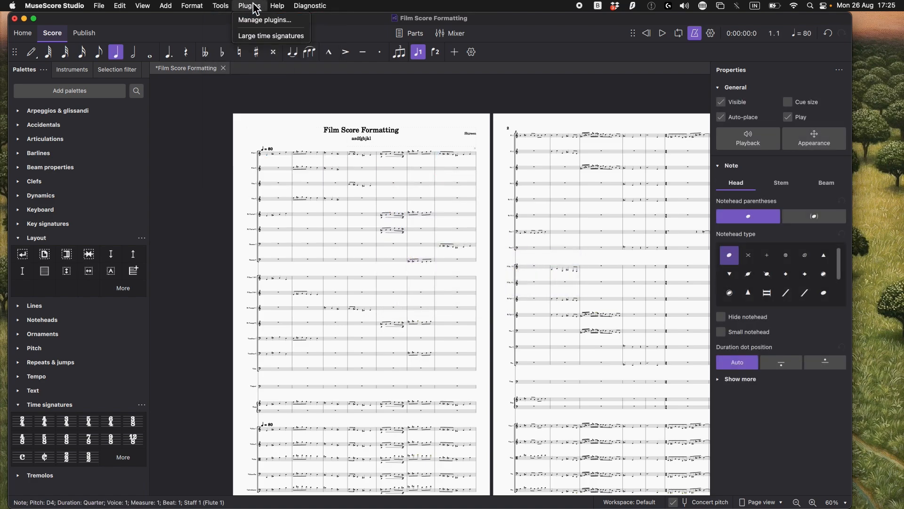
click(270, 37)
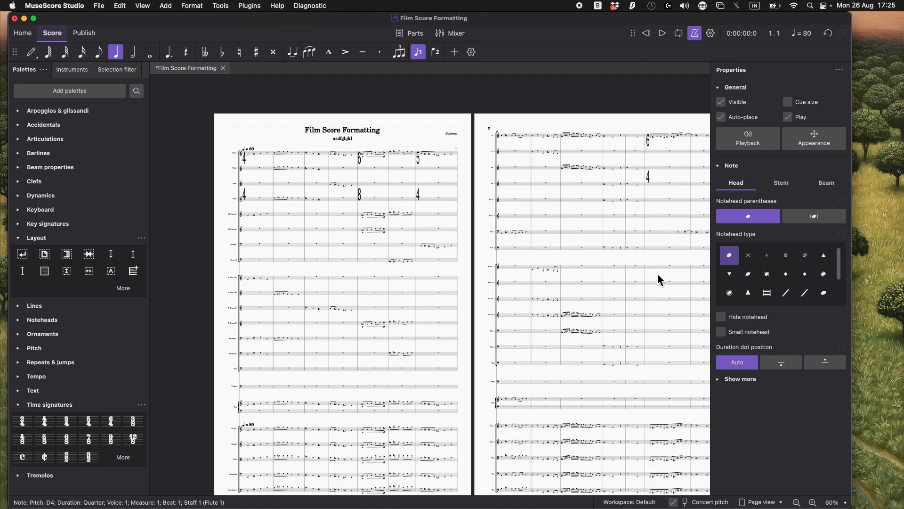
scroll(657, 274, right, 3)
scroll(654, 274, left, 5)
scroll(483, 213, up, 3)
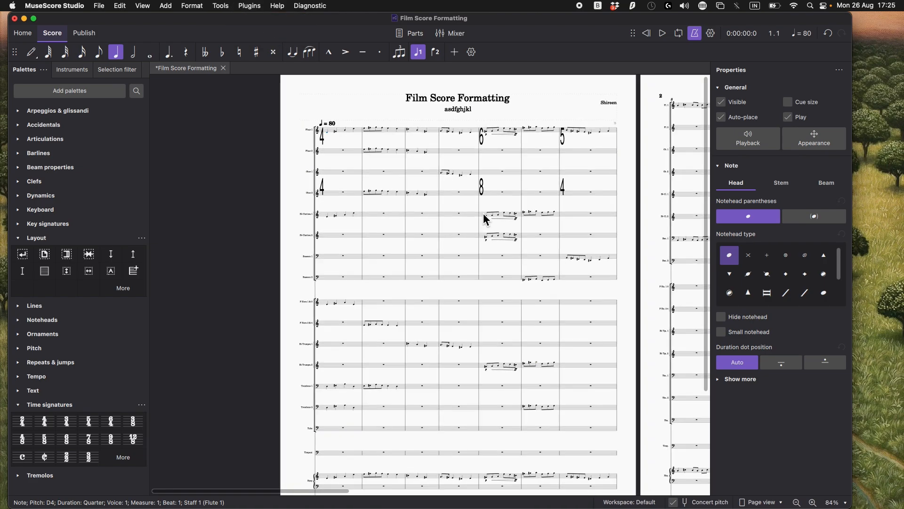
Step: Set the line spacing to 0.35li for all large time signatures on the opening 4/4's staff, and clear the selection
scroll(484, 213, up, 4)
scroll(483, 213, up, 2)
click(260, 217)
right_click(262, 219)
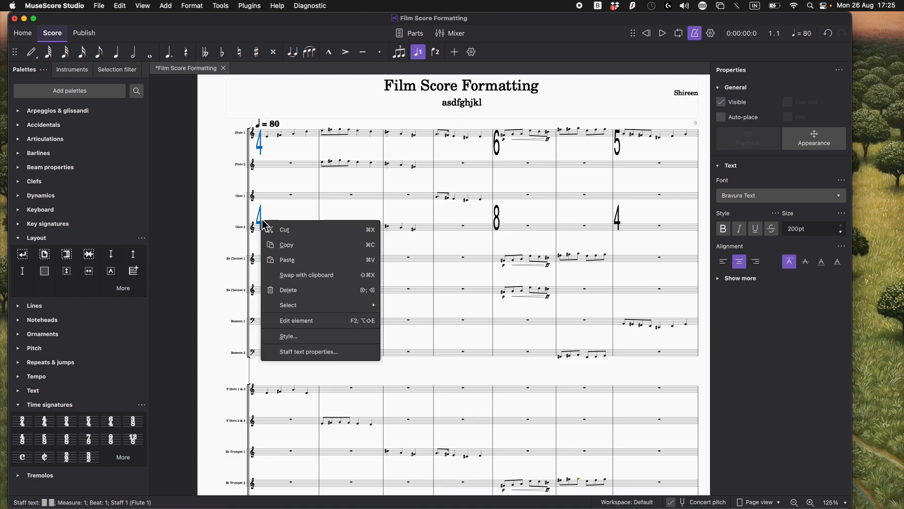
mouse_move(342, 306)
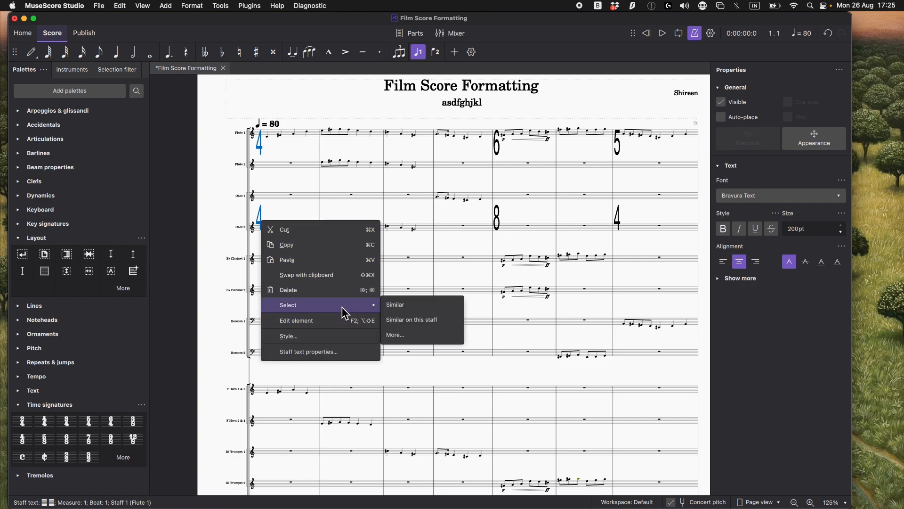
click(408, 321)
click(723, 286)
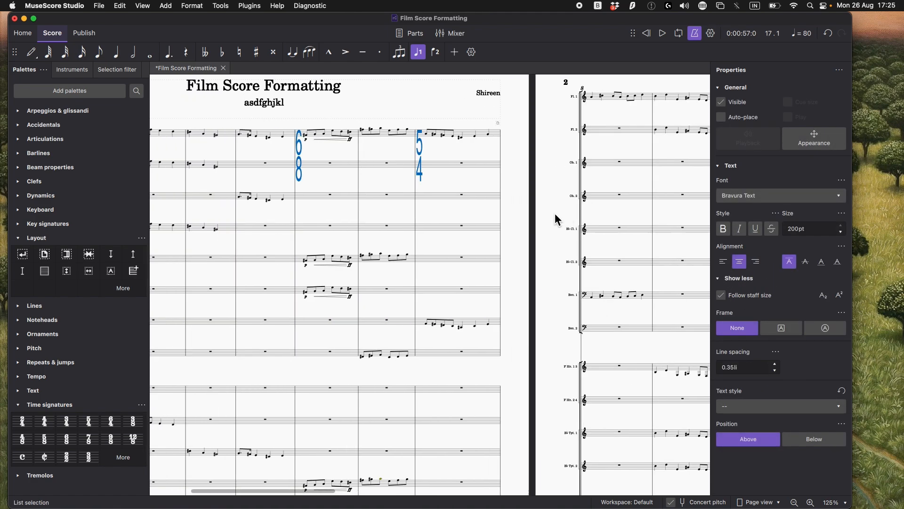
scroll(555, 218, left, 4)
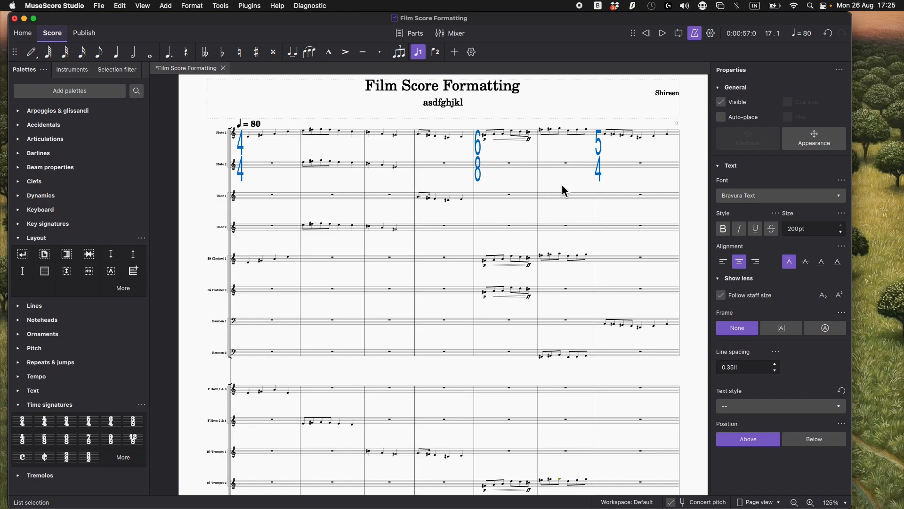
key(Escape)
Step: In the measure number style settings, show the first number, use an interval of 1, and place numbers below and centered
scroll(575, 183, down, 4)
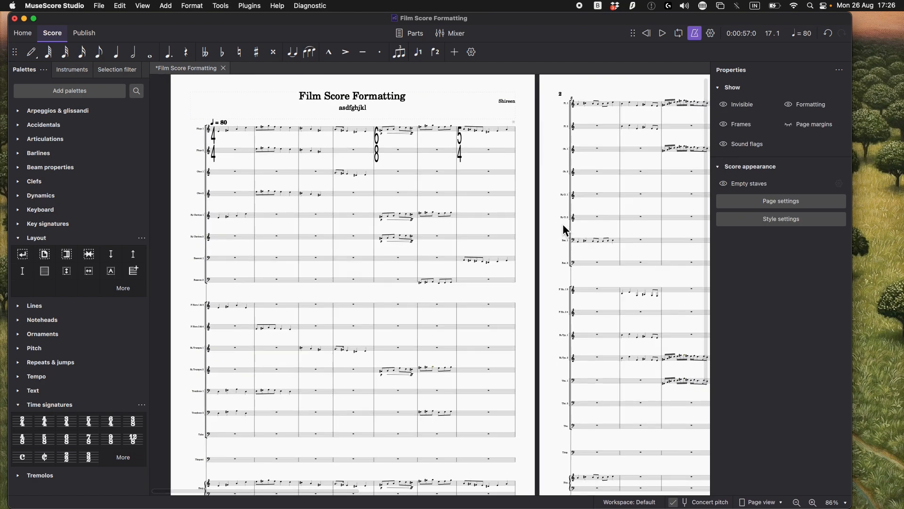
scroll(563, 224, down, 2)
scroll(311, 193, up, 4)
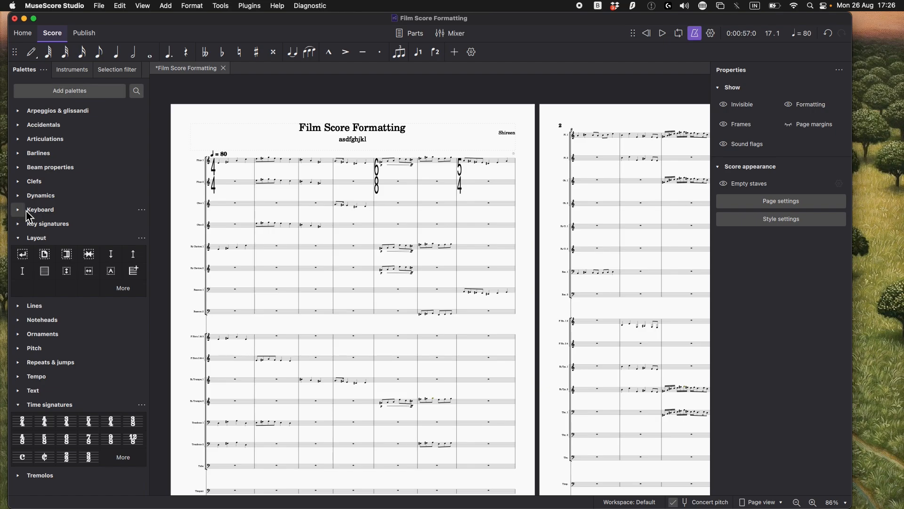
scroll(211, 227, down, 1)
scroll(305, 188, down, 2)
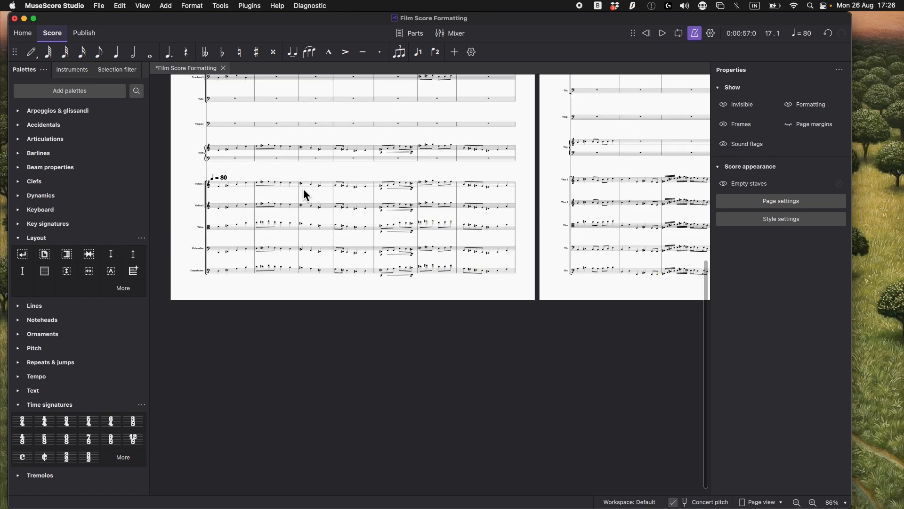
click(185, 6)
click(209, 20)
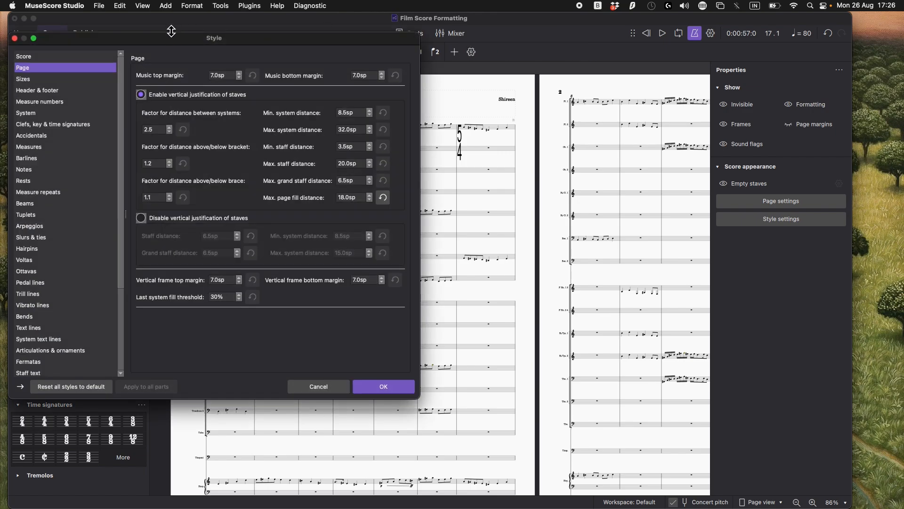
drag(171, 31, 662, 39)
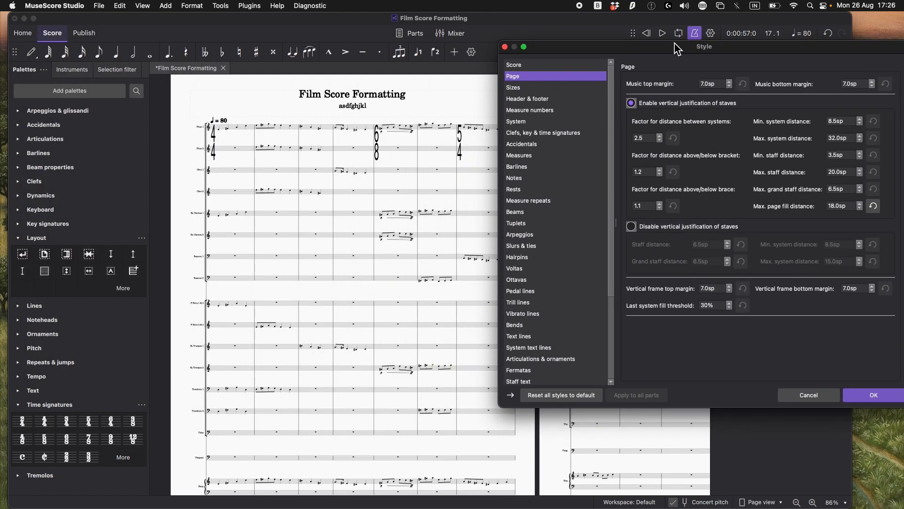
click(554, 109)
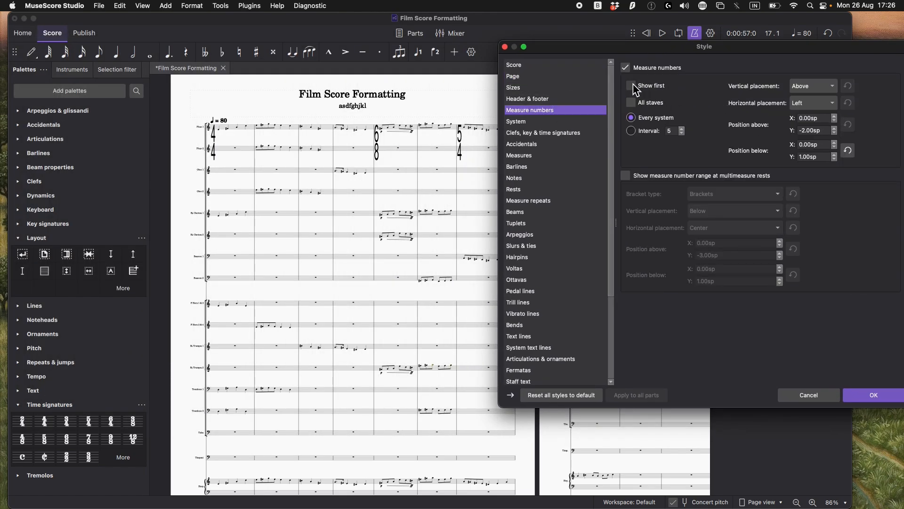
click(633, 133)
click(818, 89)
click(812, 97)
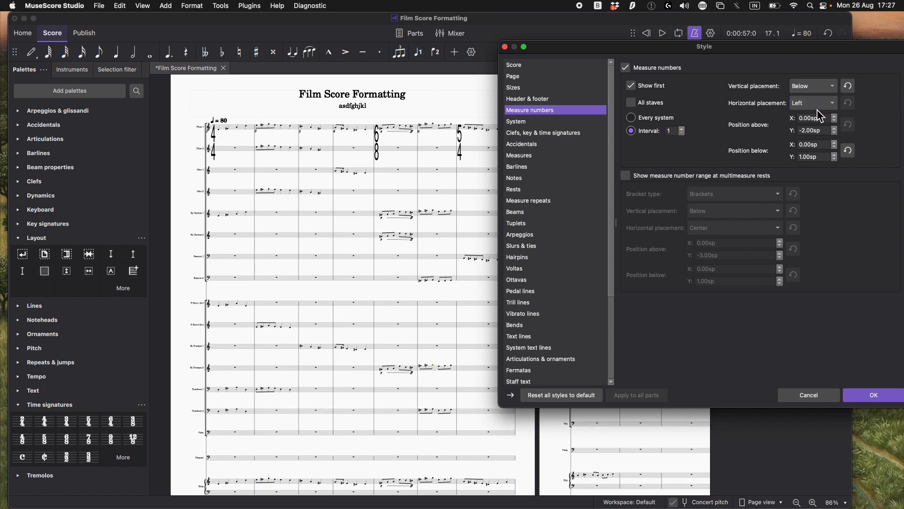
click(802, 103)
click(804, 117)
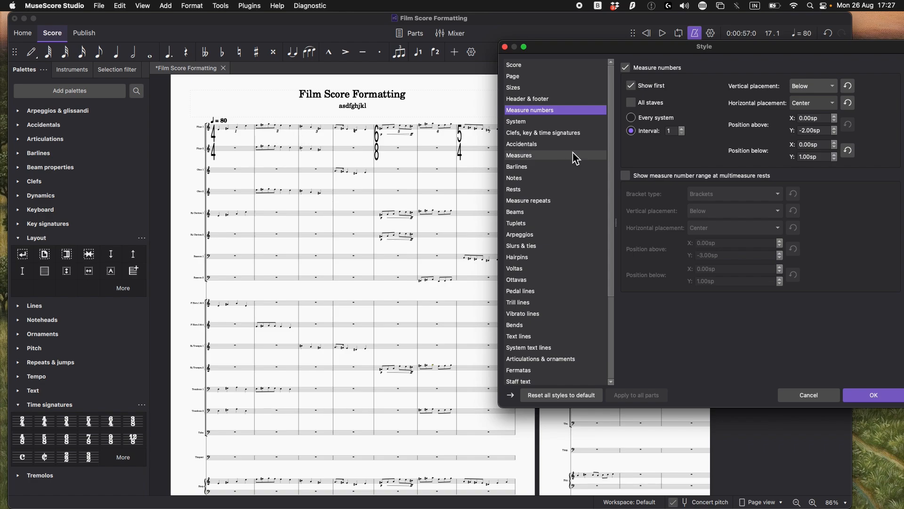
Step: Enable measure number ranges at multimeasure rests, show measure numbers on all staves, and apply the style settings
click(626, 176)
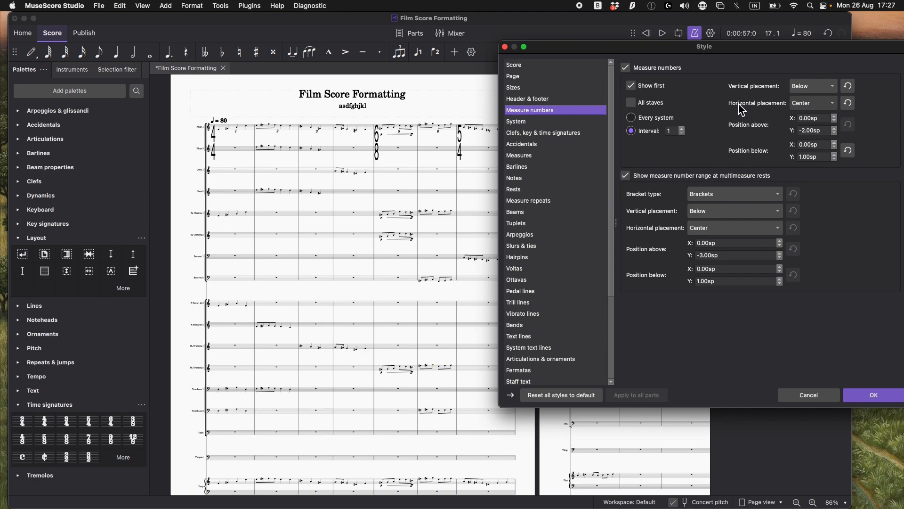
click(630, 104)
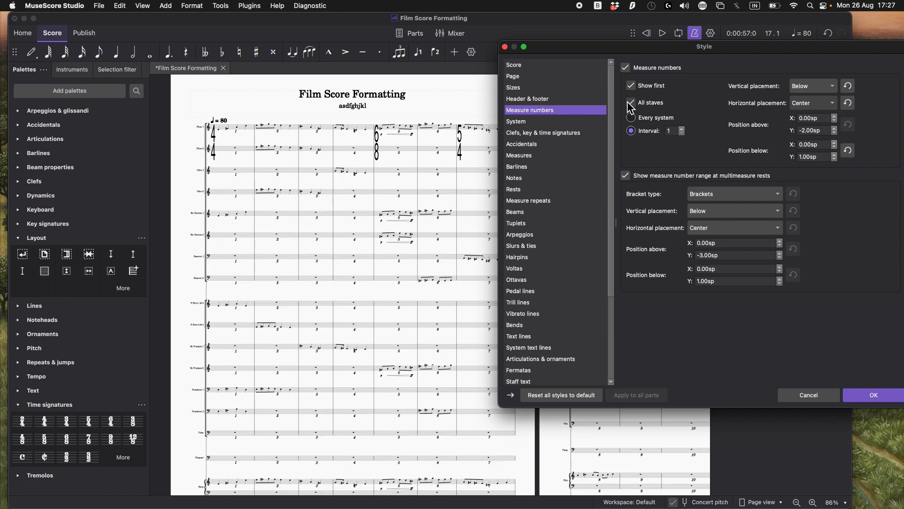
click(872, 395)
Step: Select all measure numbers in the score similar to the one in measure 1 of Oboe 2
scroll(587, 292, up, 3)
scroll(587, 292, down, 4)
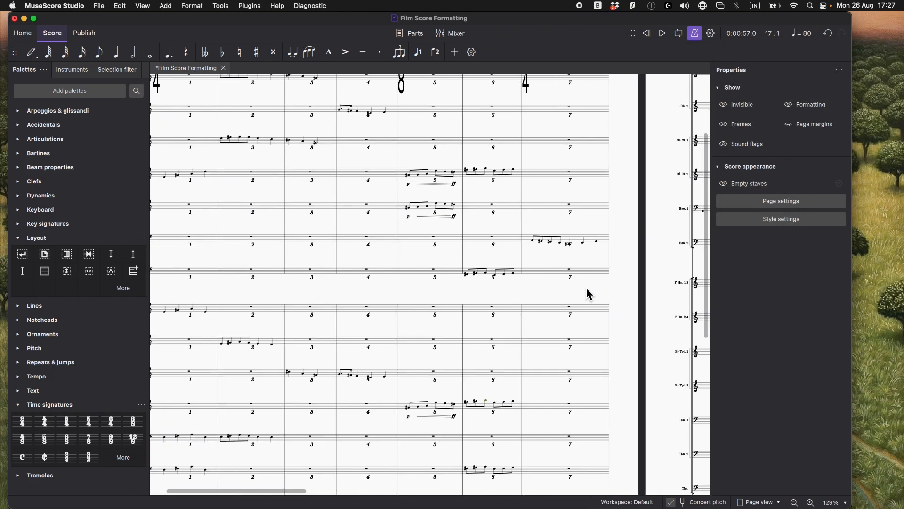
scroll(588, 287, up, 6)
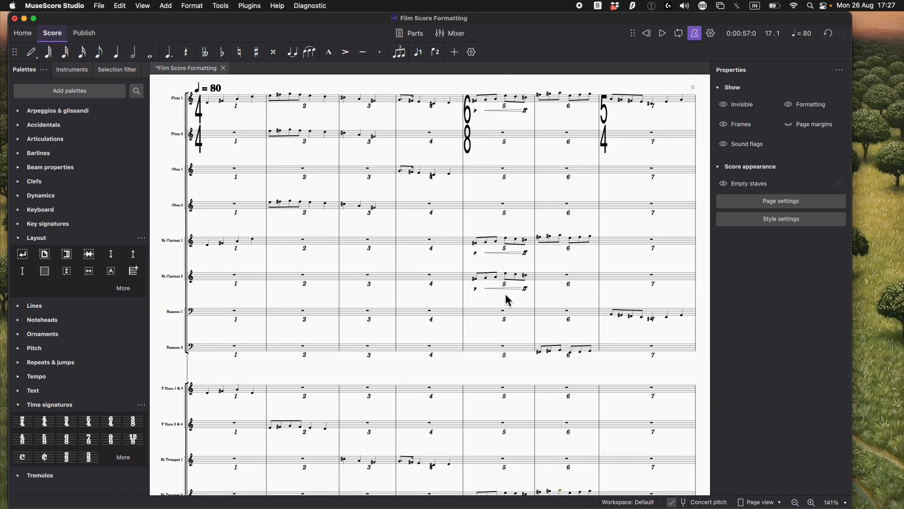
scroll(505, 294, down, 10)
scroll(311, 332, up, 10)
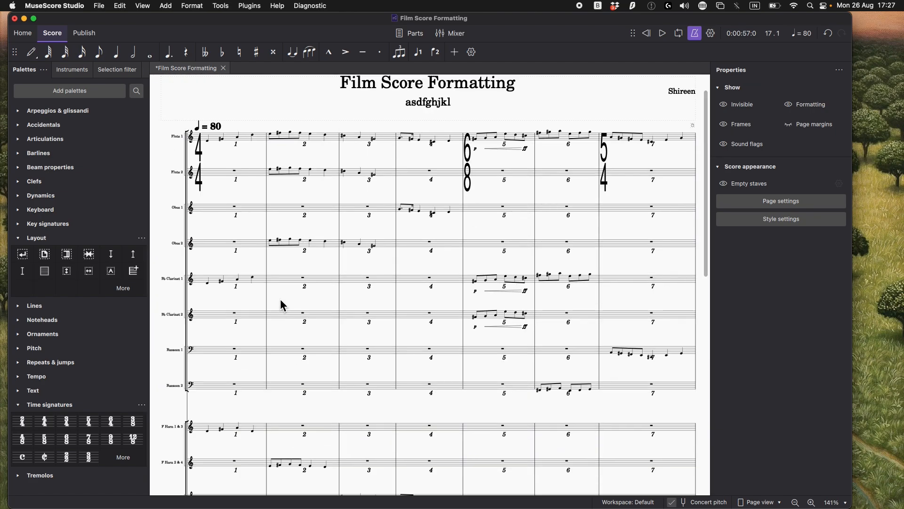
scroll(238, 250, up, 8)
click(213, 228)
right_click(212, 229)
mouse_move(298, 308)
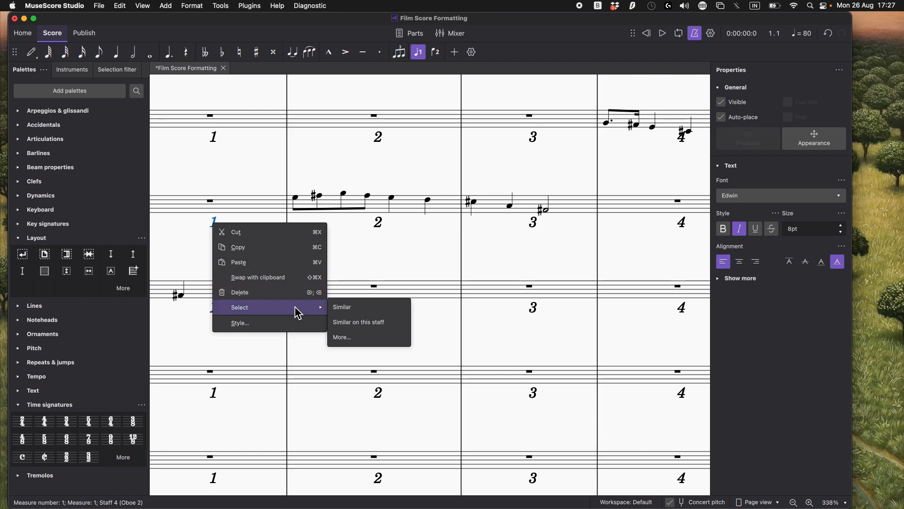
click(367, 307)
Step: Subtract the measure numbers on the Contrabasses staff from the selection, limiting the match to the same staff and current selection
scroll(482, 261, down, 8)
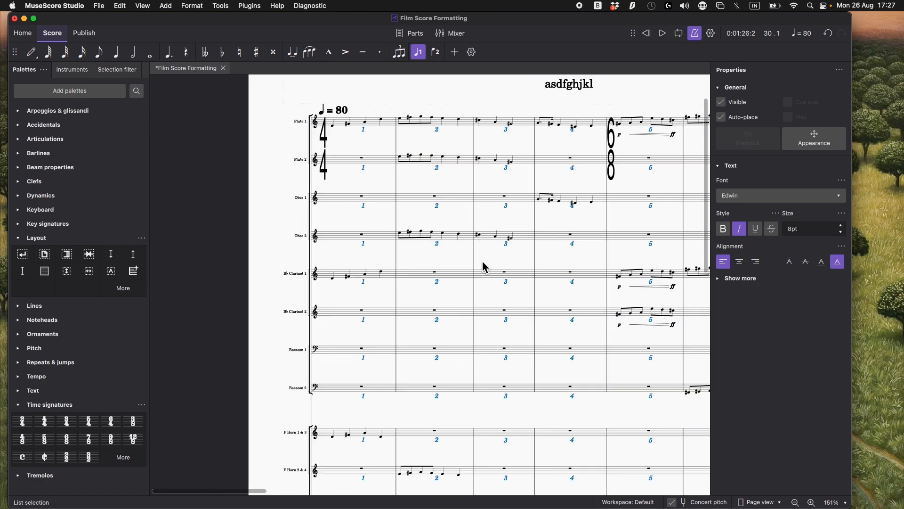
scroll(495, 240, up, 5)
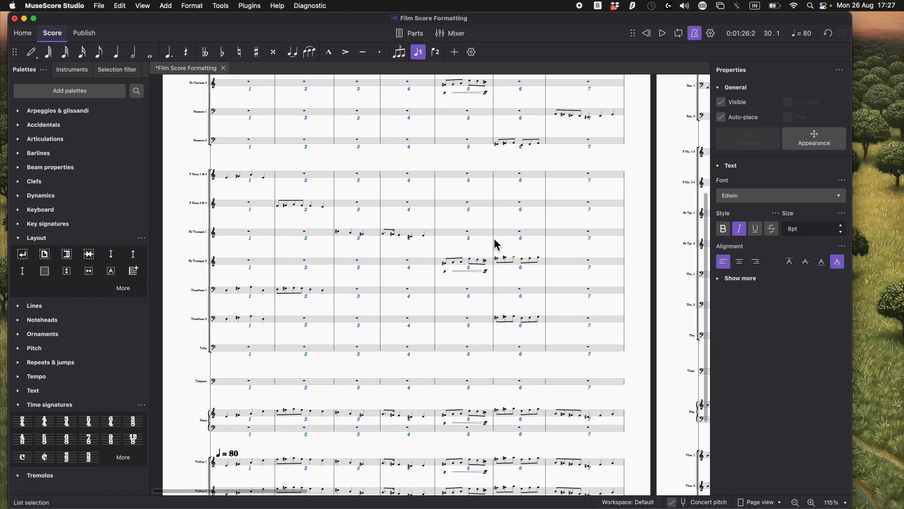
scroll(494, 240, down, 6)
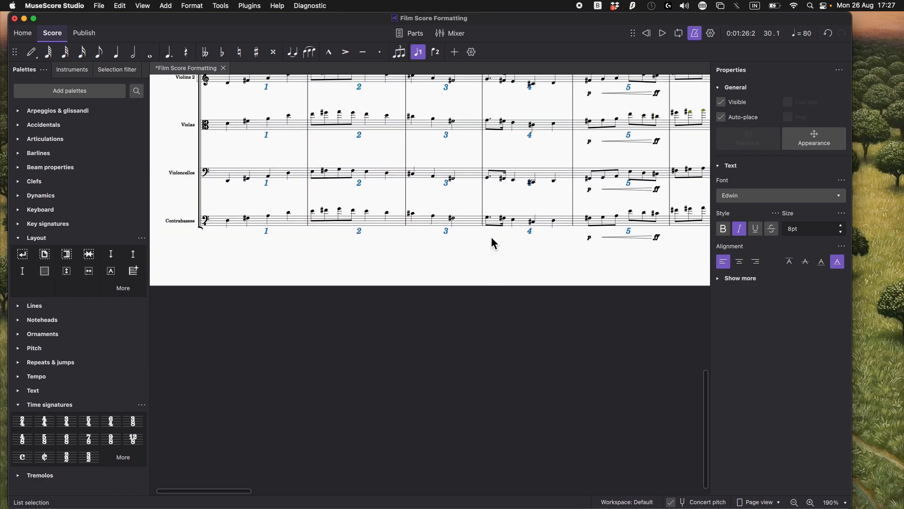
scroll(495, 239, up, 4)
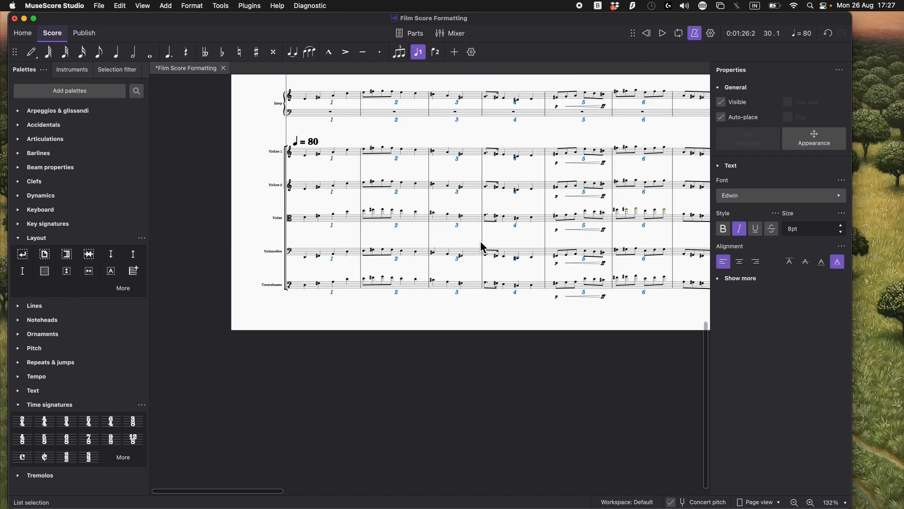
scroll(482, 236, up, 5)
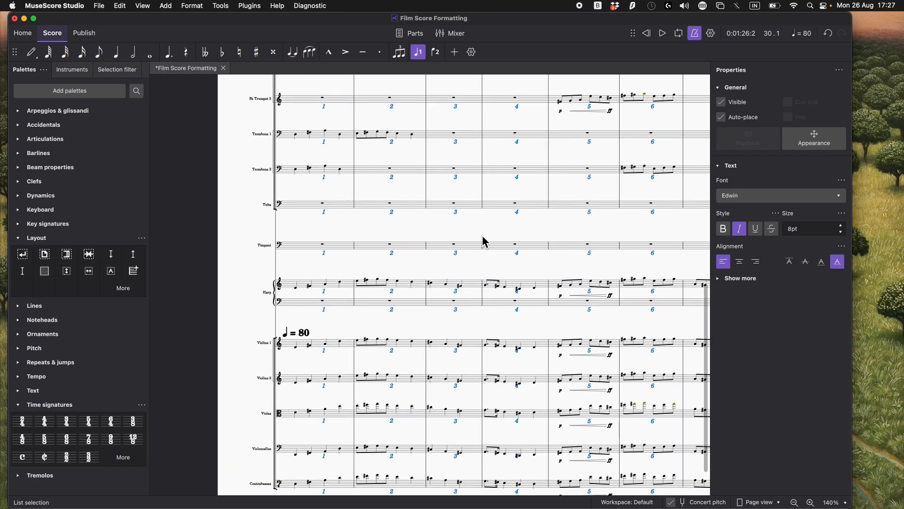
scroll(332, 425, up, 8)
scroll(329, 430, down, 6)
scroll(333, 422, up, 5)
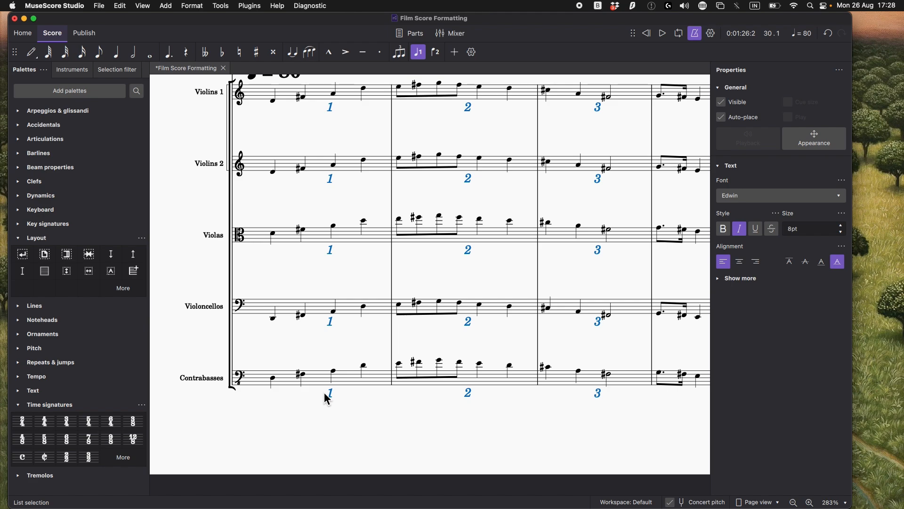
right_click(332, 400)
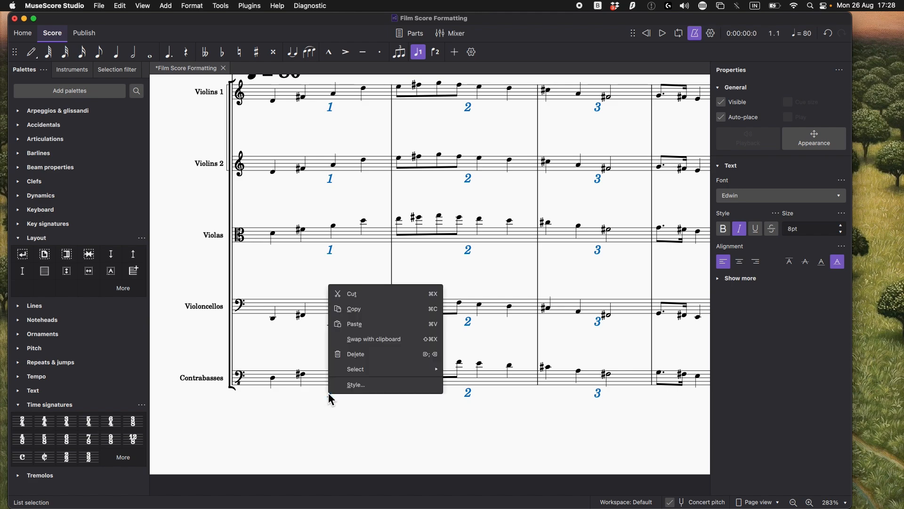
mouse_move(365, 370)
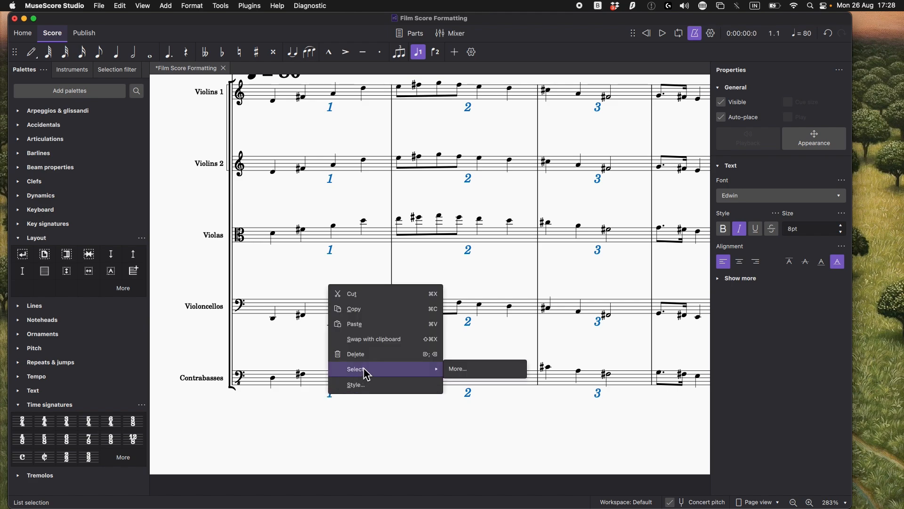
click(464, 370)
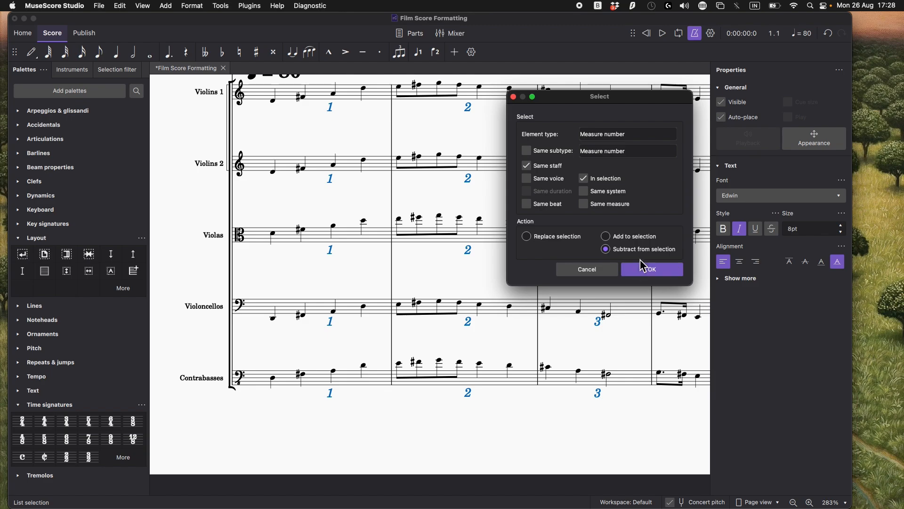
click(653, 270)
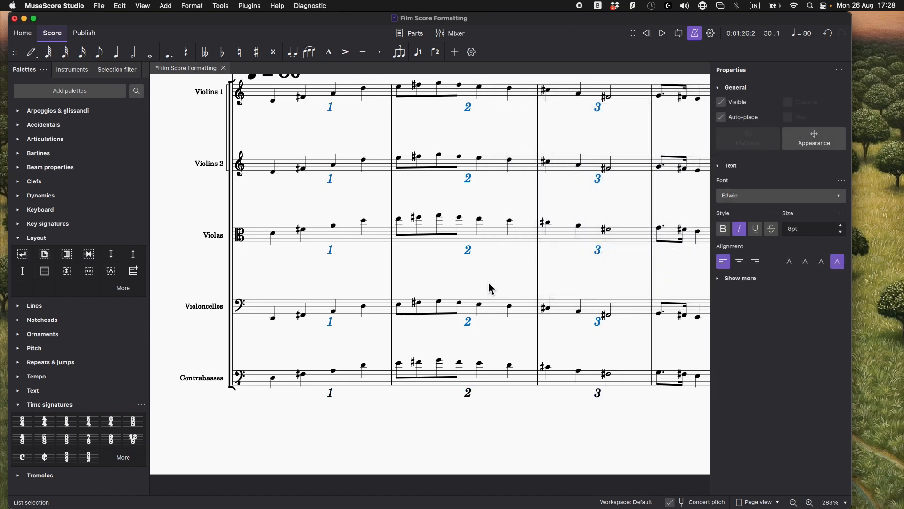
Step: Make the selected measure numbers on all staves above the Contrabasses invisible, and clear the selection
scroll(468, 309, up, 5)
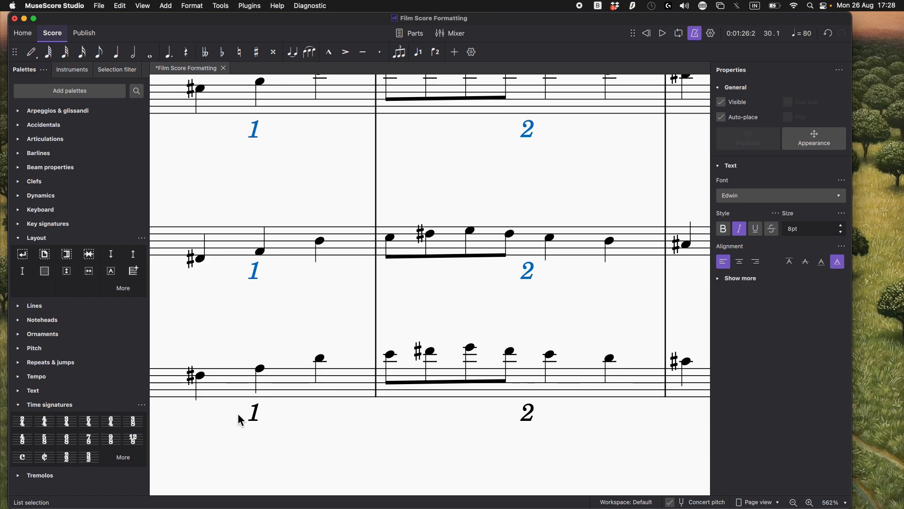
scroll(272, 426, down, 5)
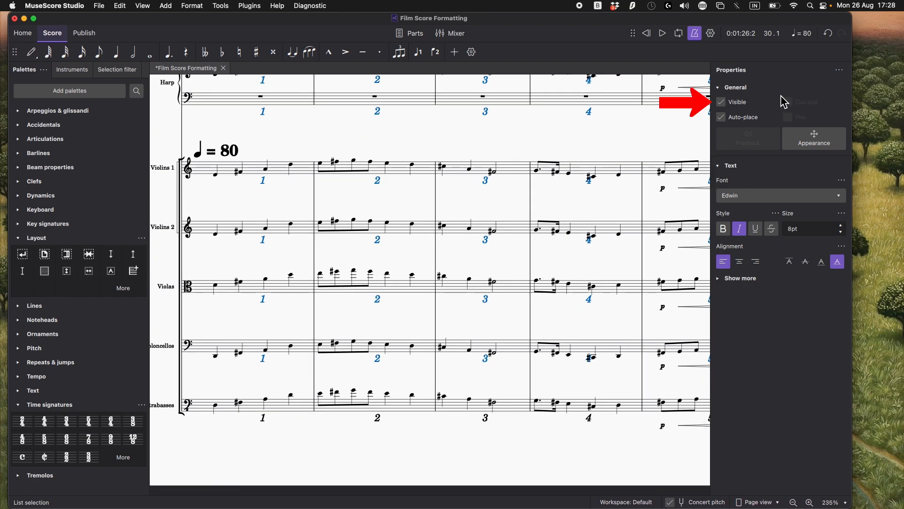
click(724, 103)
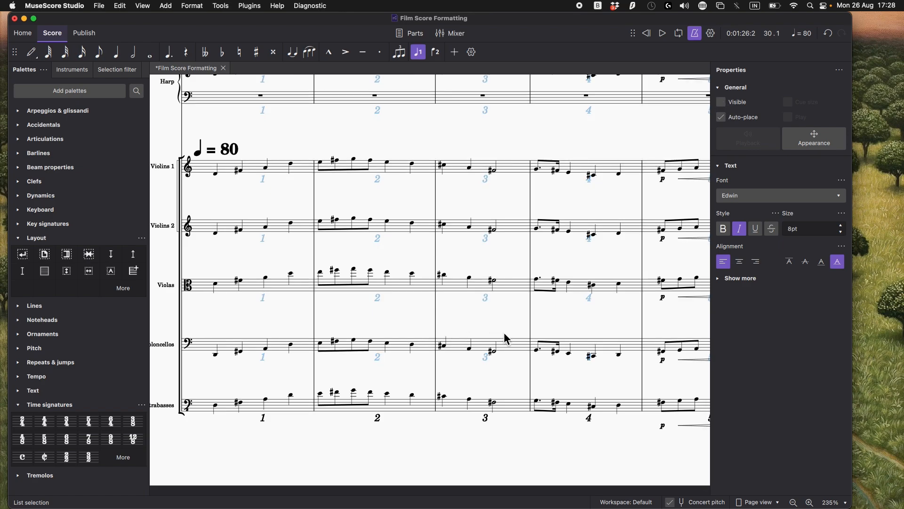
scroll(508, 338, down, 1)
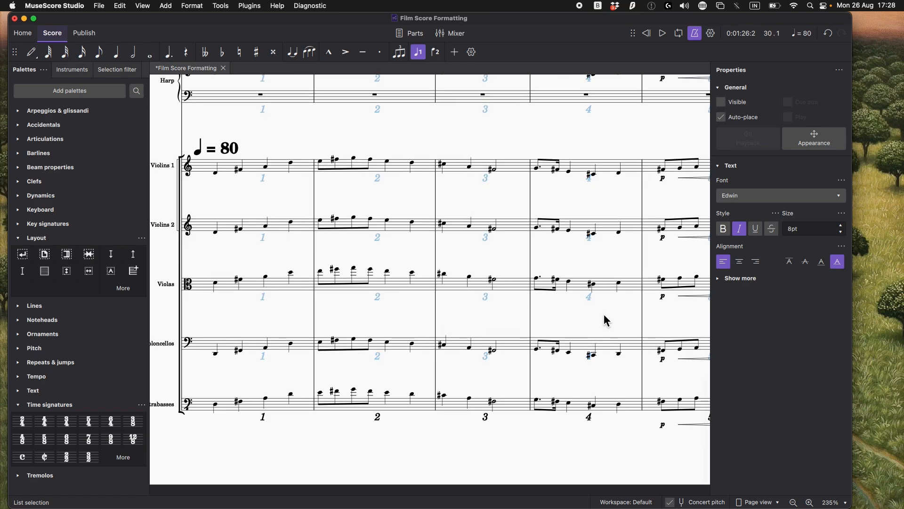
click(530, 139)
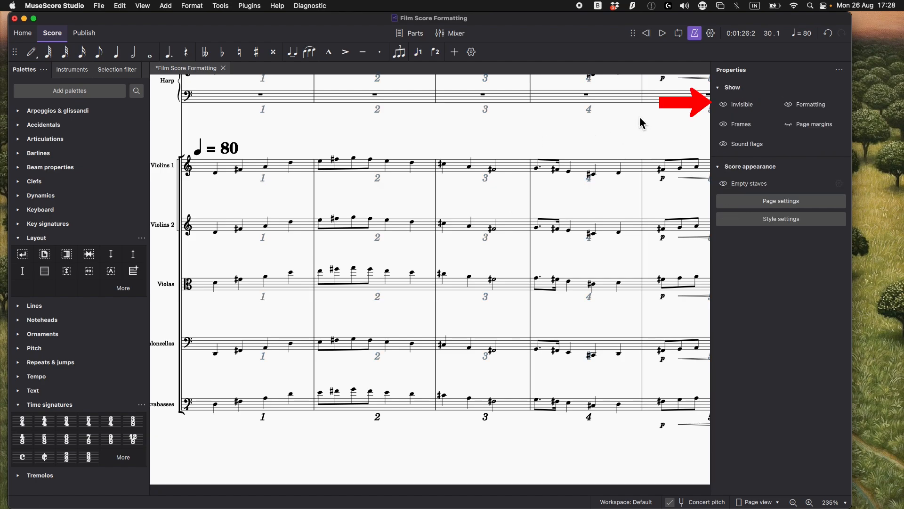
Step: Turn off the display of invisible elements and check the measure numbers below the Contrabasses staff
click(724, 107)
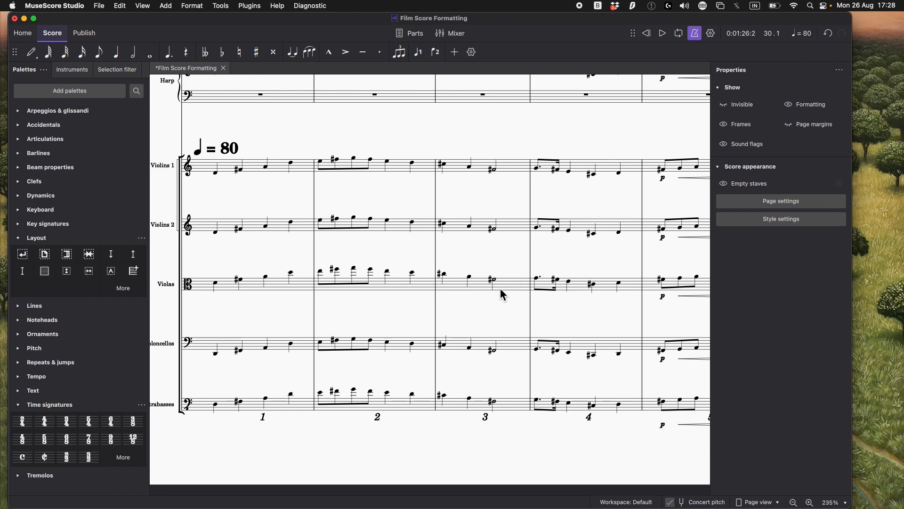
click(727, 105)
click(726, 105)
click(727, 104)
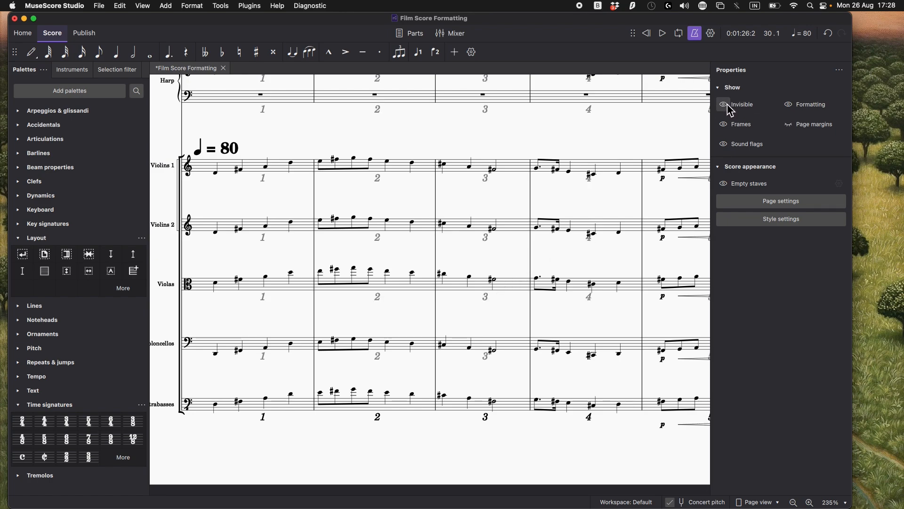
click(727, 104)
click(727, 105)
click(726, 105)
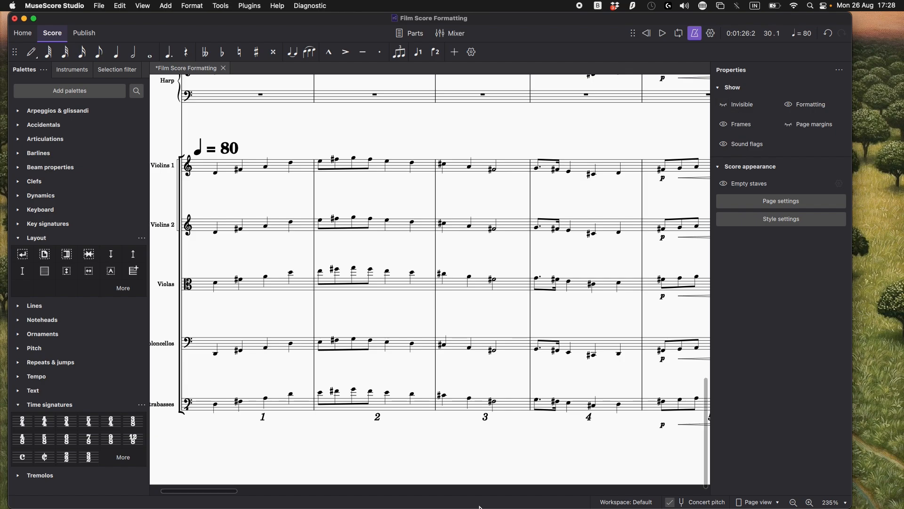
scroll(586, 360, down, 10)
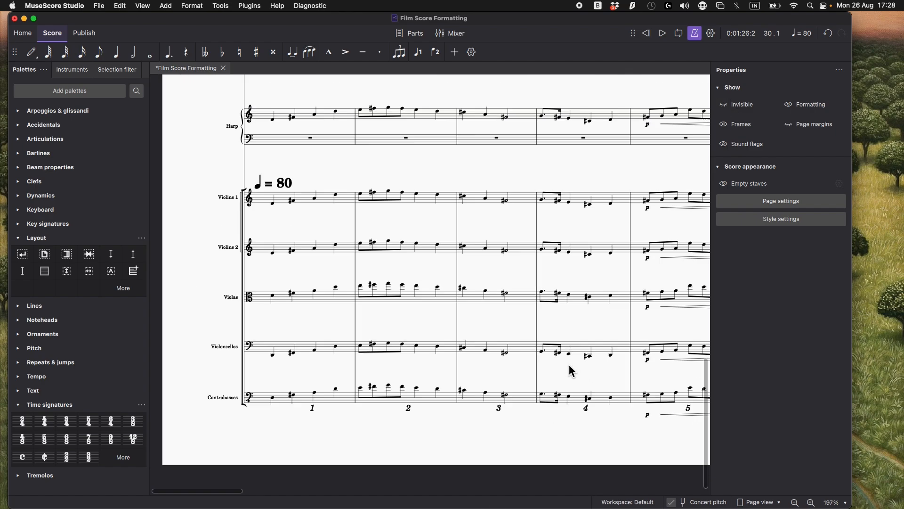
Step: Select all similar measure numbers on the Contrabasses staff and remove their italic style
scroll(569, 367, up, 6)
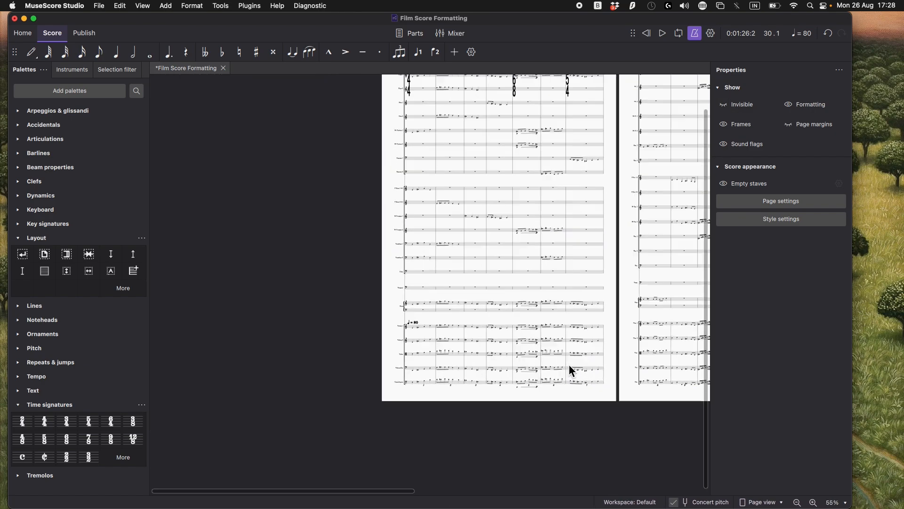
click(332, 346)
right_click(332, 345)
mouse_move(414, 430)
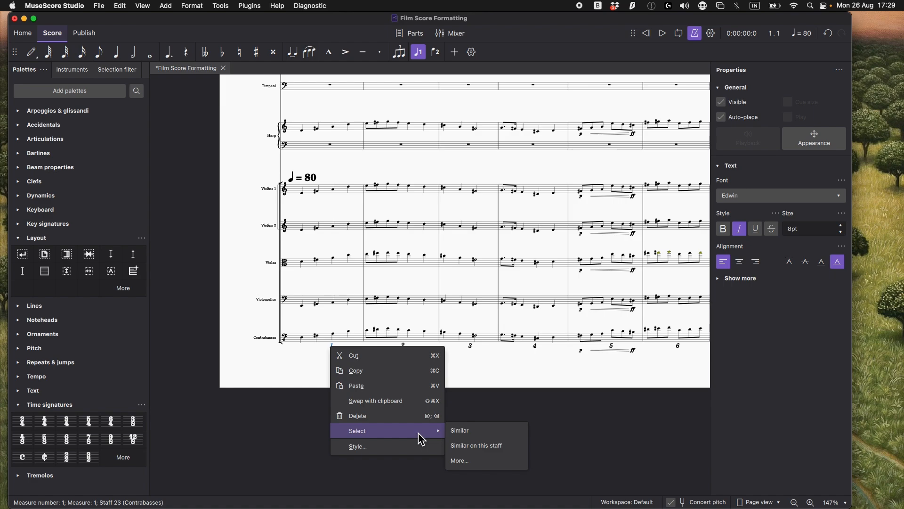
click(483, 445)
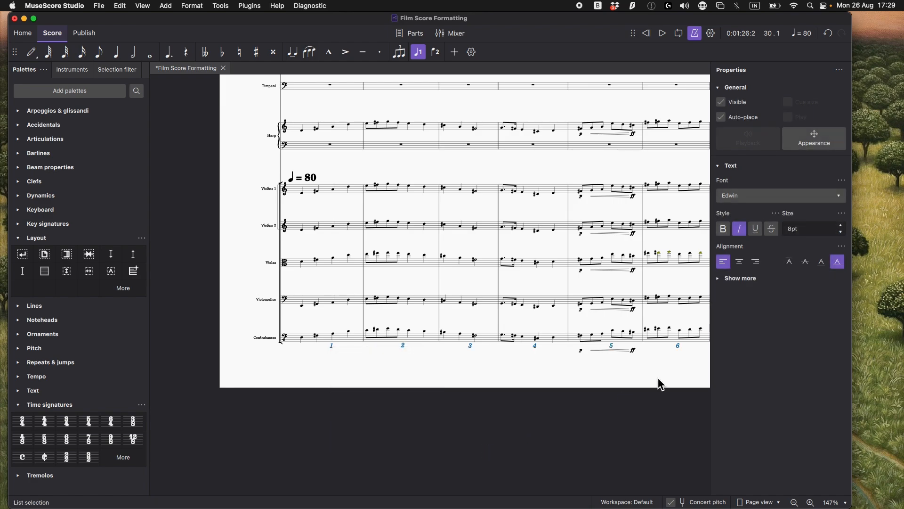
click(740, 230)
Step: Enclose the selected measure numbers in a square frame with a padding of 0.8
click(722, 279)
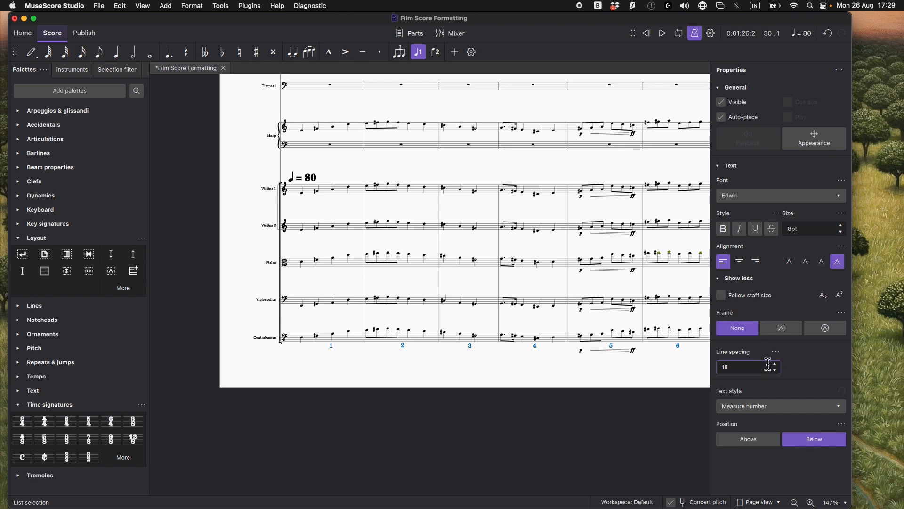
click(783, 328)
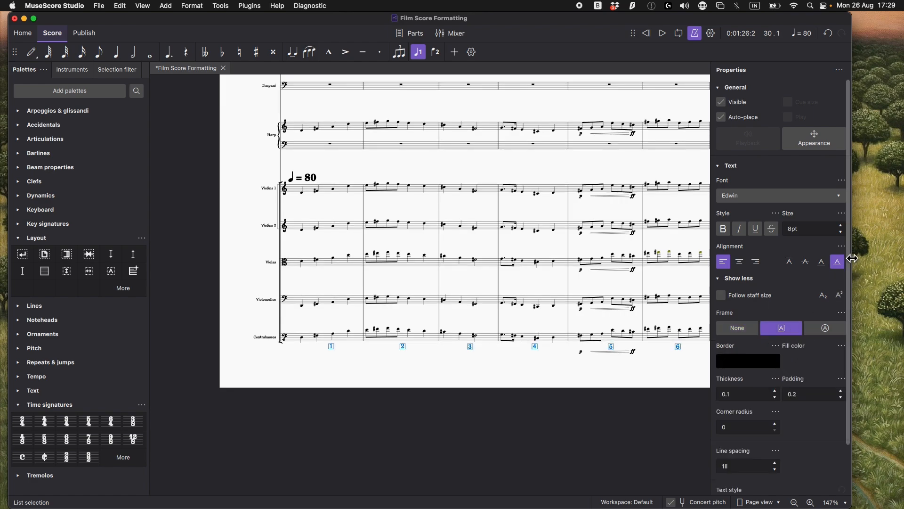
click(842, 392)
click(842, 392)
click(842, 392)
click(842, 391)
click(842, 392)
click(842, 392)
click(842, 392)
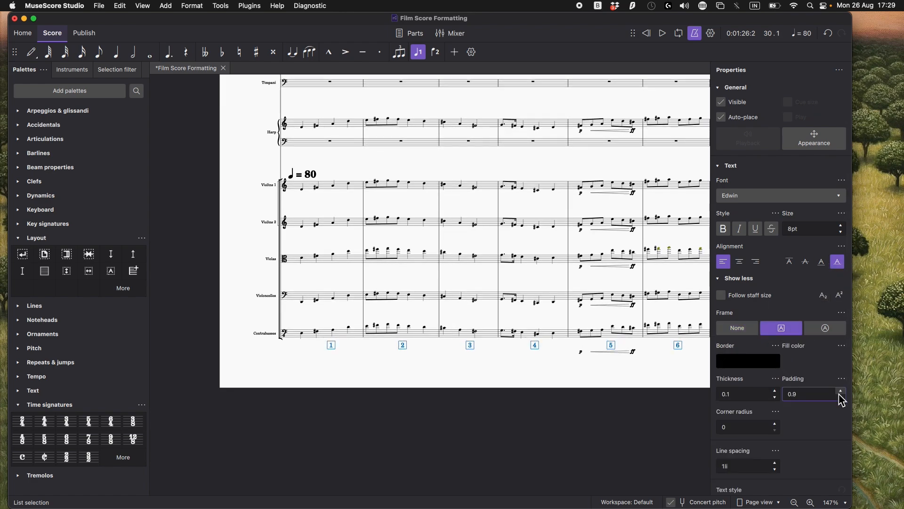
click(842, 397)
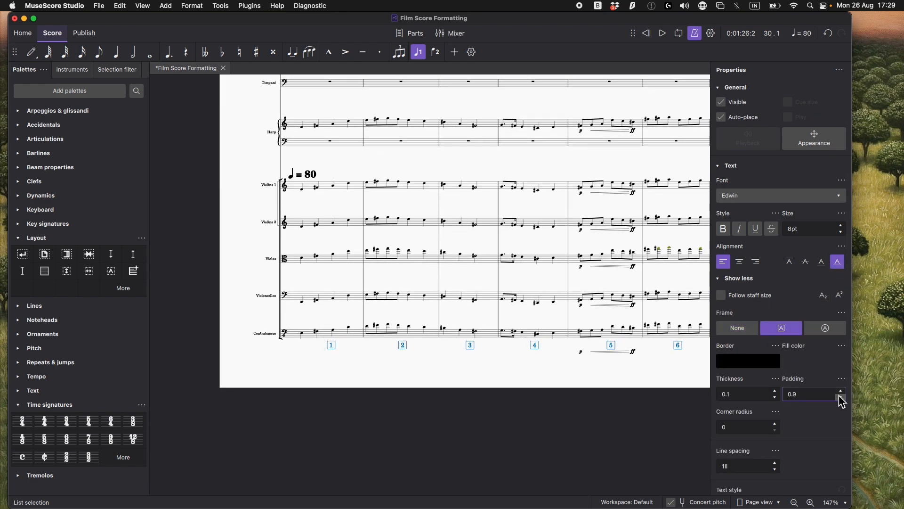
Step: Set the font size of the selected measure numbers to 13 pt
click(843, 226)
click(842, 226)
click(843, 226)
click(842, 226)
click(843, 226)
Step: Round the measure number frames with a corner radius of 8
scroll(801, 283, down, 2)
scroll(608, 367, up, 10)
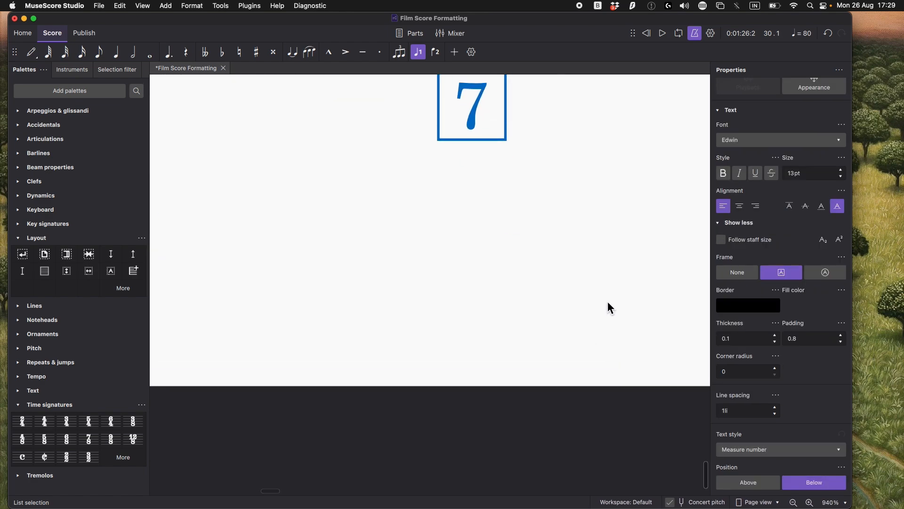
scroll(611, 308, up, 5)
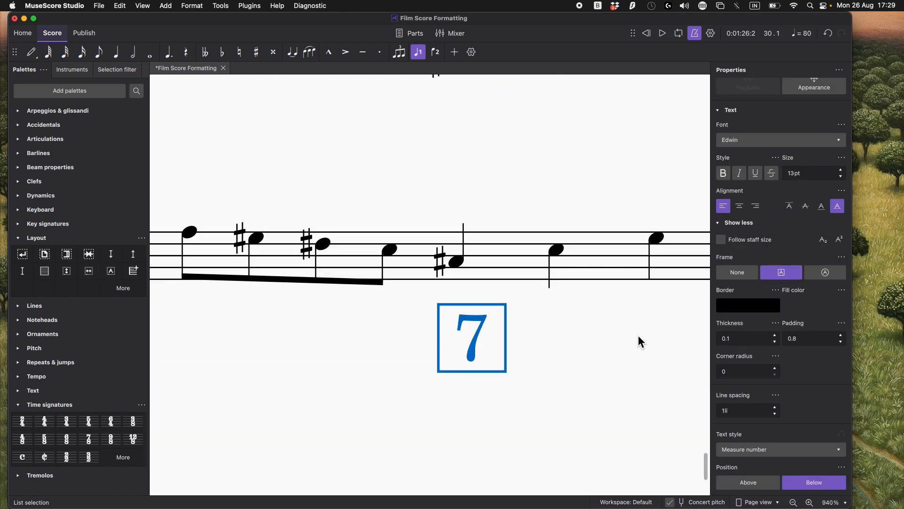
click(777, 368)
click(777, 369)
click(777, 369)
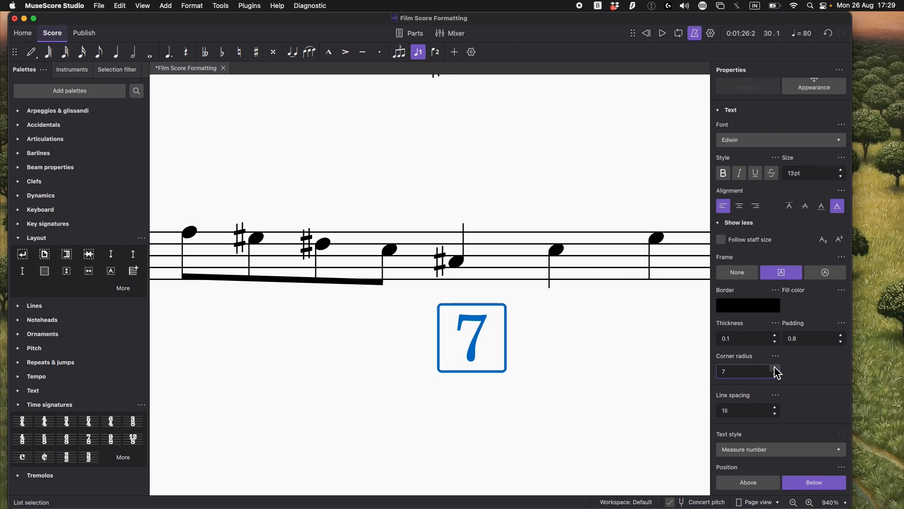
Step: Turn off automatic placement for the selected measure numbers
scroll(603, 354, down, 10)
scroll(603, 355, up, 3)
scroll(625, 347, left, 15)
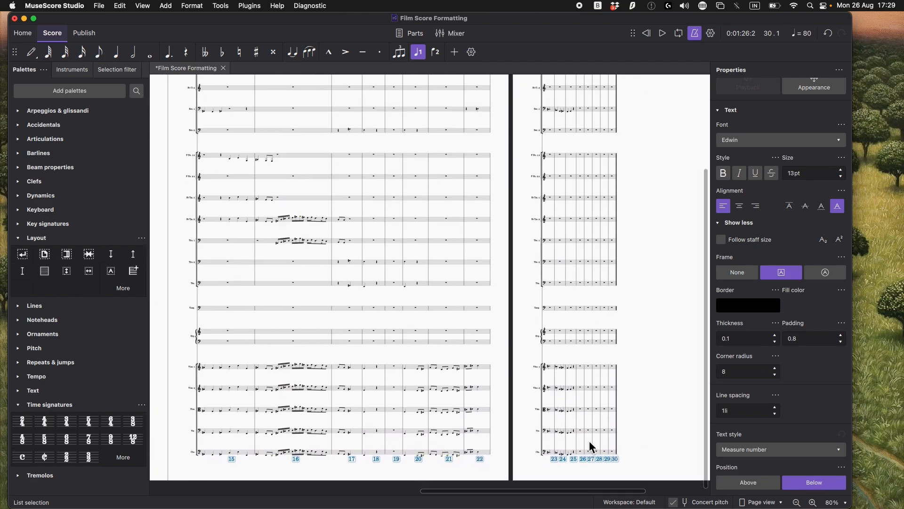
scroll(584, 420, up, 8)
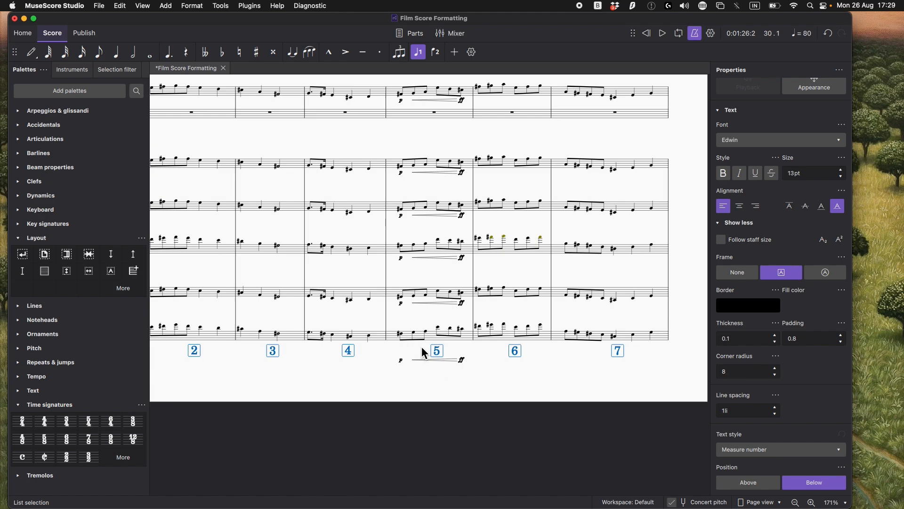
scroll(729, 203, up, 2)
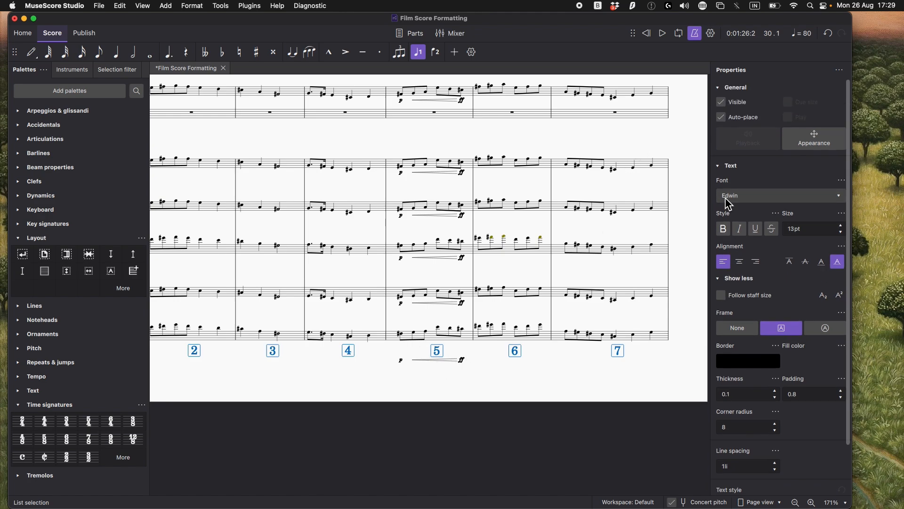
click(726, 120)
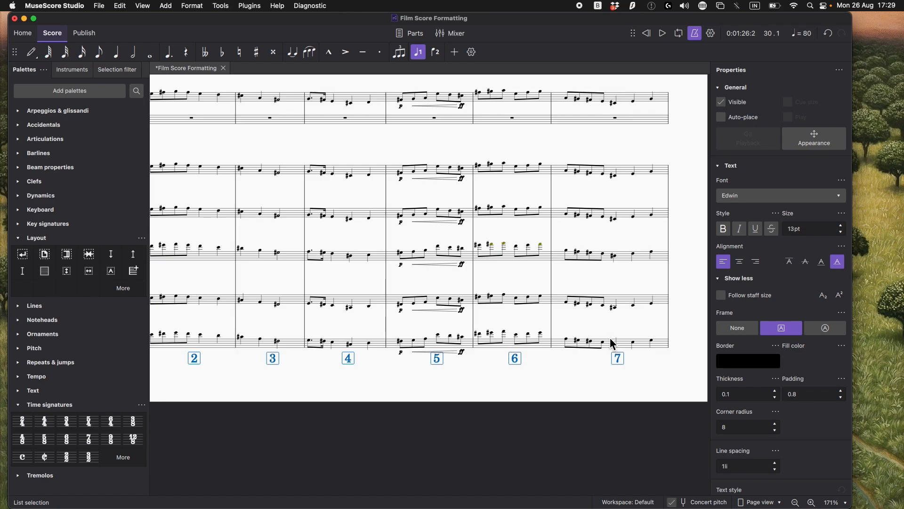
Step: Move all selected measure numbers together slightly down and left, below the Contrabasses staff
scroll(593, 341, down, 3)
scroll(593, 341, right, 3)
scroll(594, 341, down, 1)
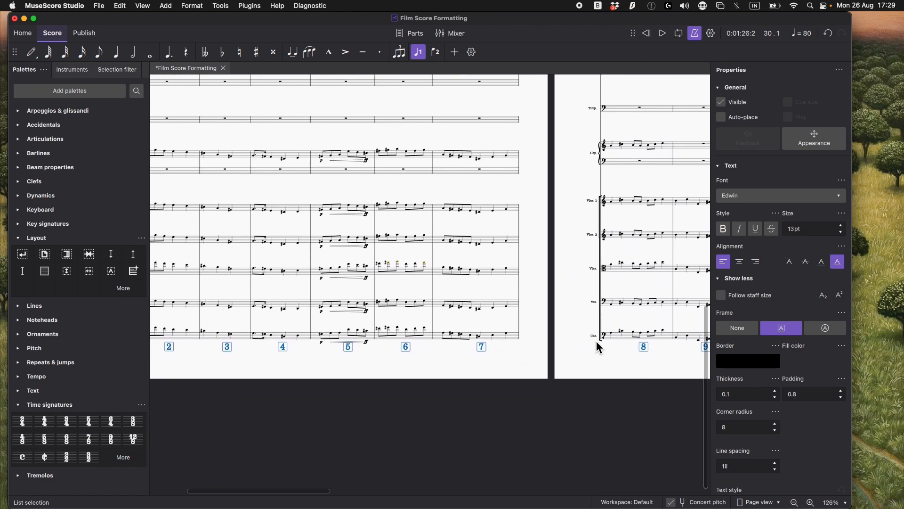
mouse_move(481, 347)
mouse_down()
mouse_move(488, 351)
mouse_move(473, 352)
mouse_move(490, 351)
mouse_up()
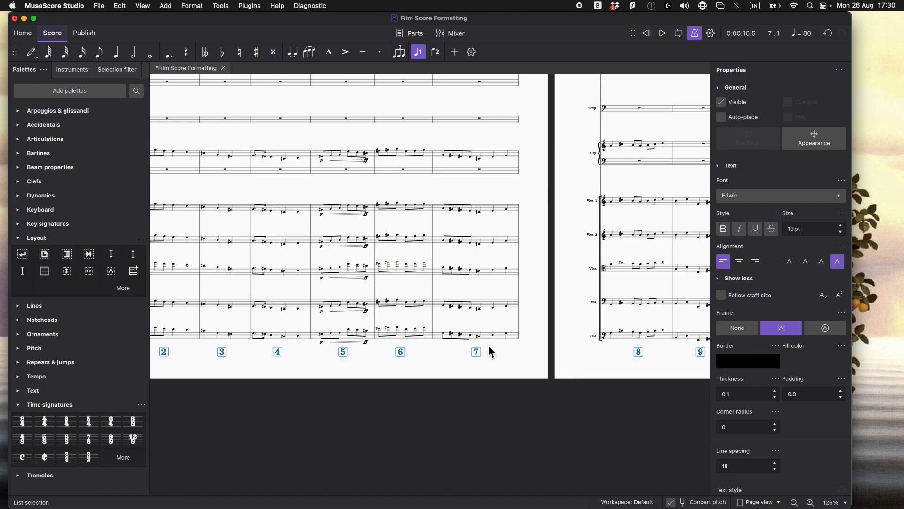
Step: Review the placement of the framed measure numbers across the pages of the score
scroll(539, 343, right, 10)
scroll(540, 346, right, 2)
scroll(540, 346, left, 15)
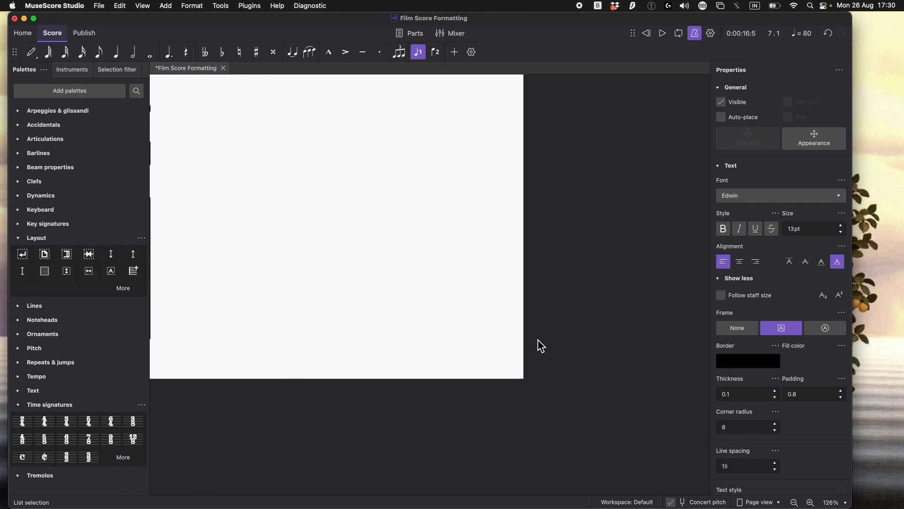
scroll(541, 345, right, 8)
scroll(598, 358, down, 5)
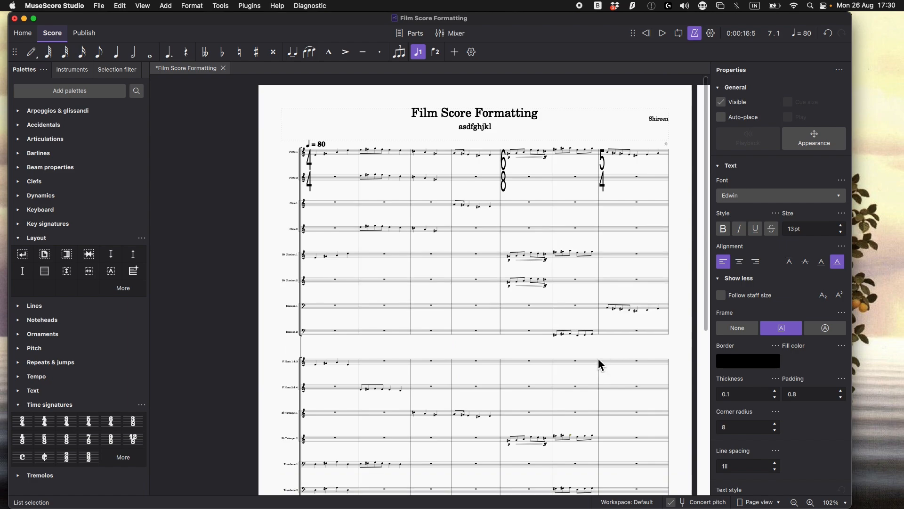
scroll(597, 358, up, 2)
scroll(597, 360, right, 5)
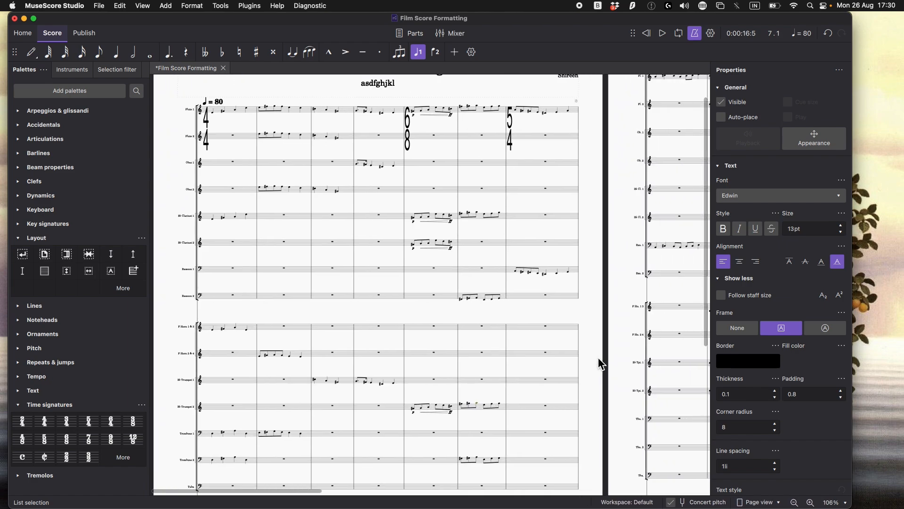
scroll(597, 360, left, 5)
scroll(597, 362, down, 1)
scroll(597, 361, down, 5)
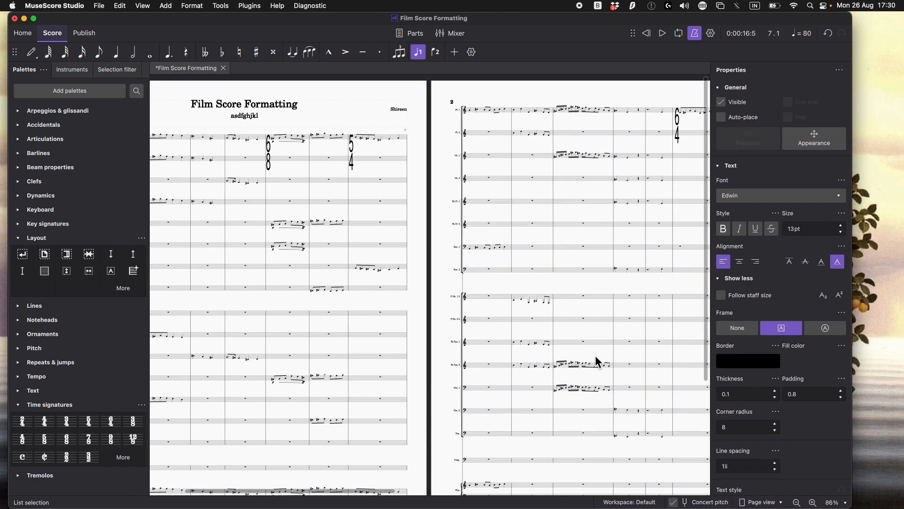
scroll(596, 355, down, 3)
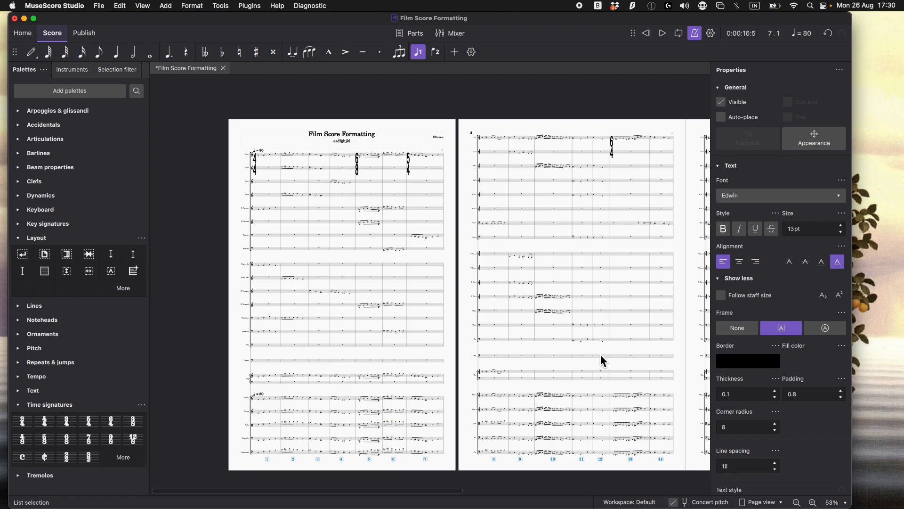
Step: Clear the measure number selection and inspect the first page from its lower staves up to the title
click(608, 379)
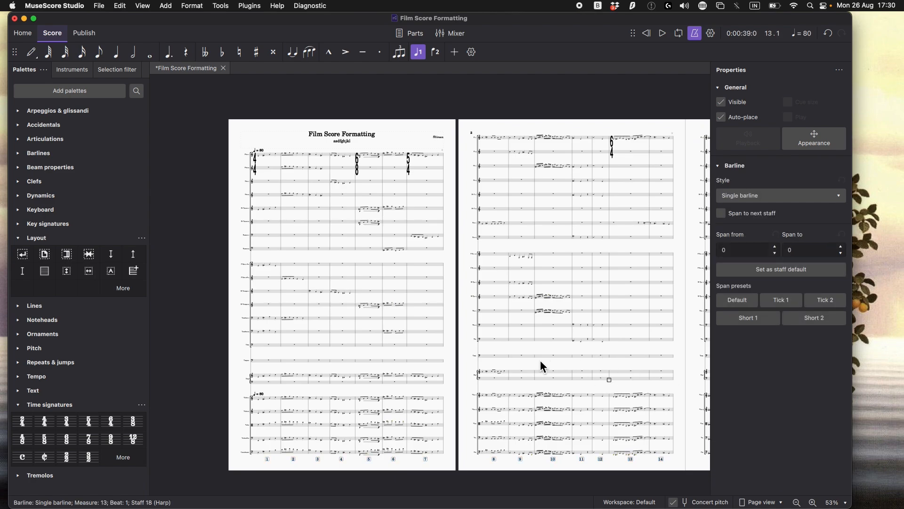
scroll(537, 356, up, 5)
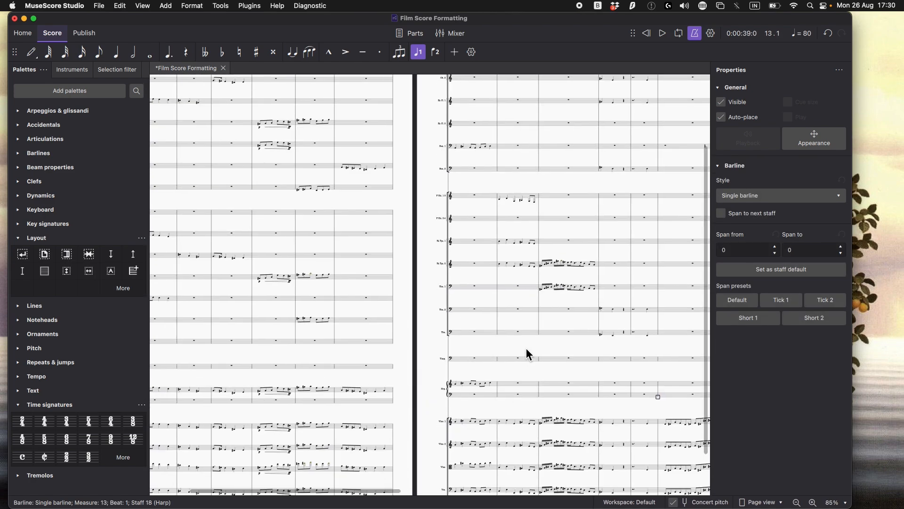
scroll(527, 348, up, 6)
key(Escape)
scroll(313, 337, up, 3)
scroll(330, 306, down, 3)
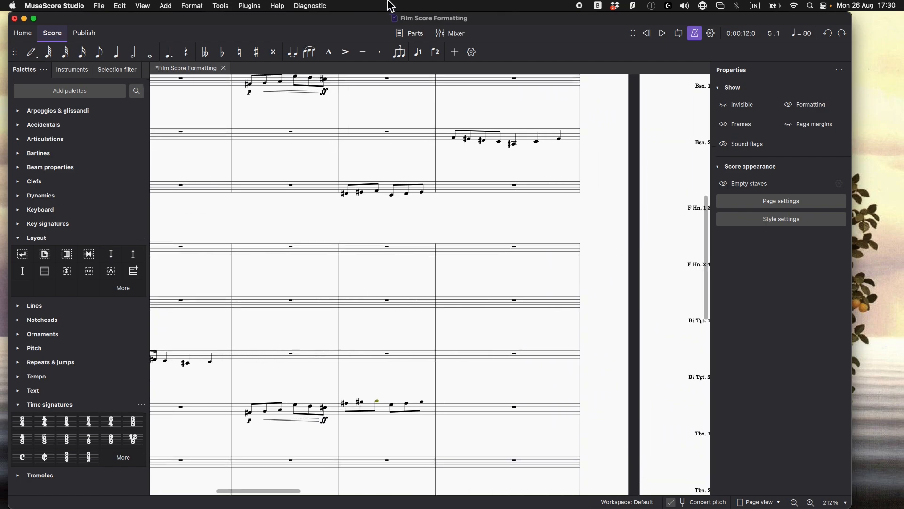
scroll(346, 281, left, 10)
scroll(578, 217, down, 5)
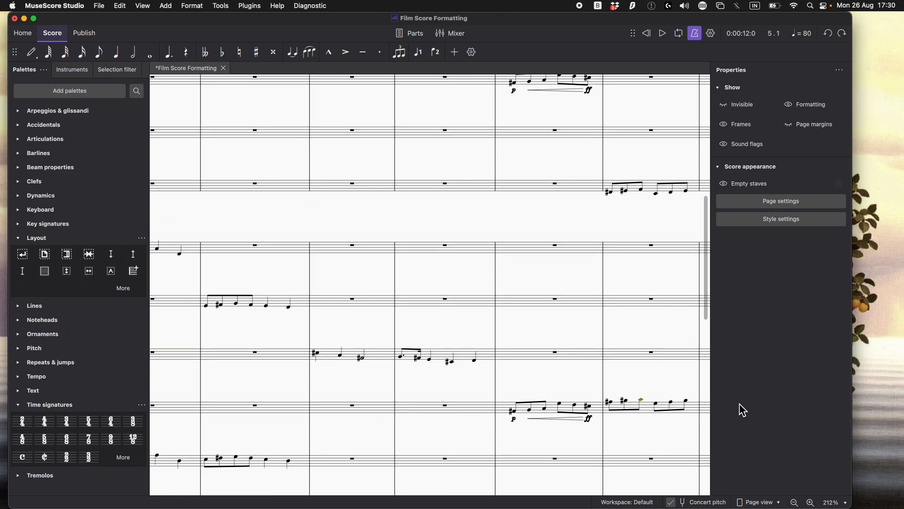
scroll(552, 336, down, 3)
scroll(549, 330, down, 5)
scroll(557, 338, up, 5)
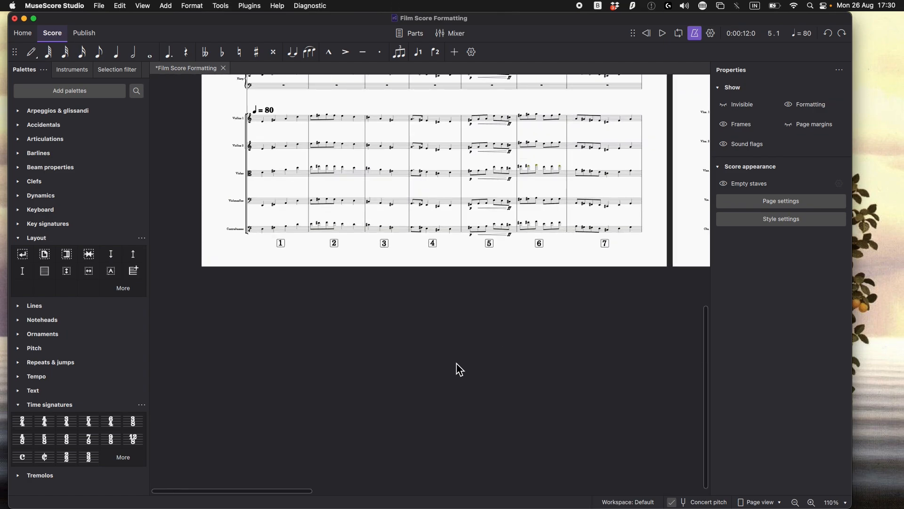
scroll(457, 362, down, 1)
scroll(469, 334, up, 1)
scroll(469, 333, up, 5)
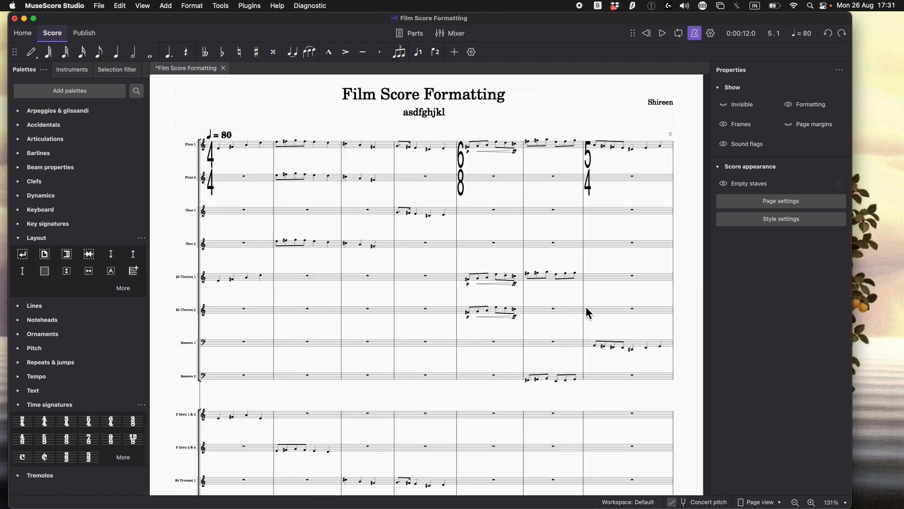
Step: Copy all the large time signature texts on the Flute 1 staff and paste them onto the Violins 1 staff from measure 1
scroll(586, 306, down, 3)
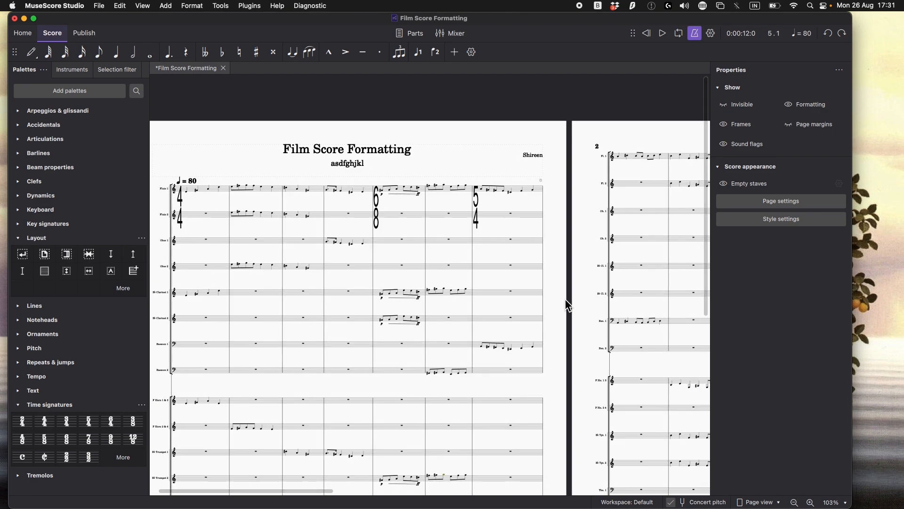
scroll(569, 305, left, 3)
scroll(569, 305, down, 2)
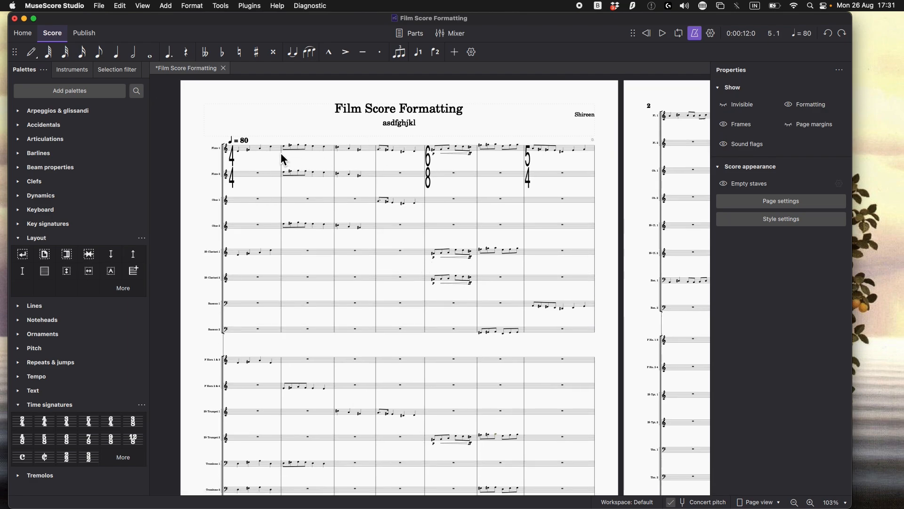
click(230, 175)
right_click(232, 178)
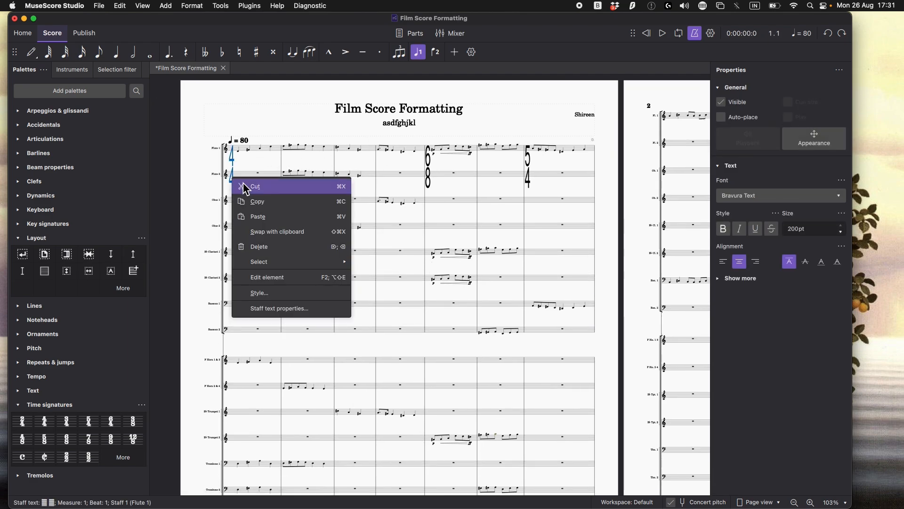
mouse_move(301, 261)
click(425, 281)
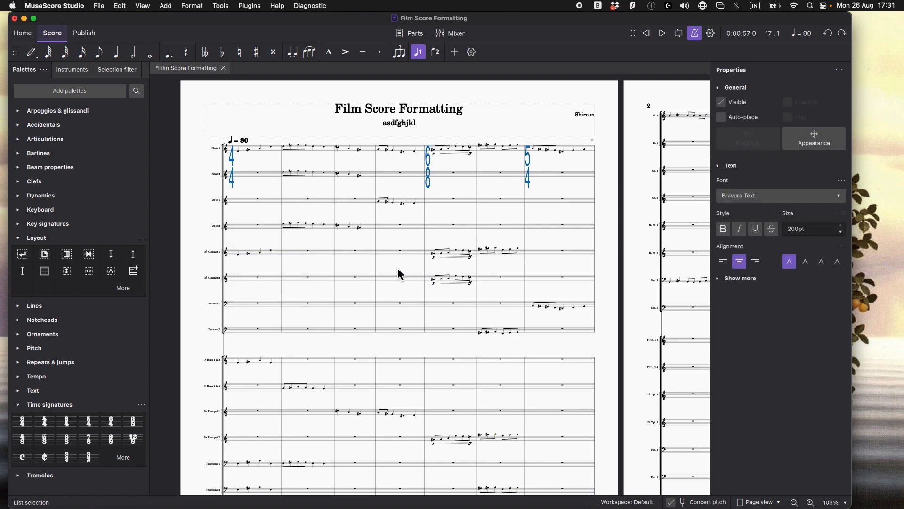
scroll(250, 306, down, 1)
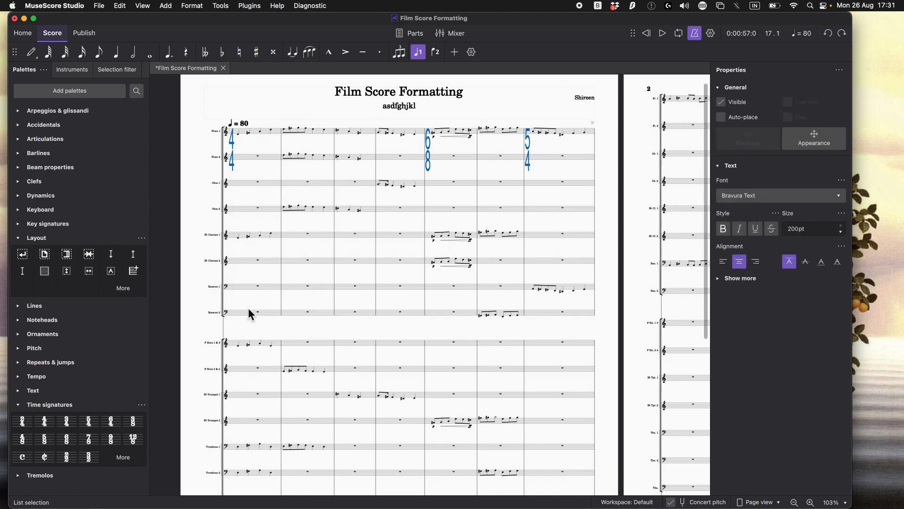
click(242, 346)
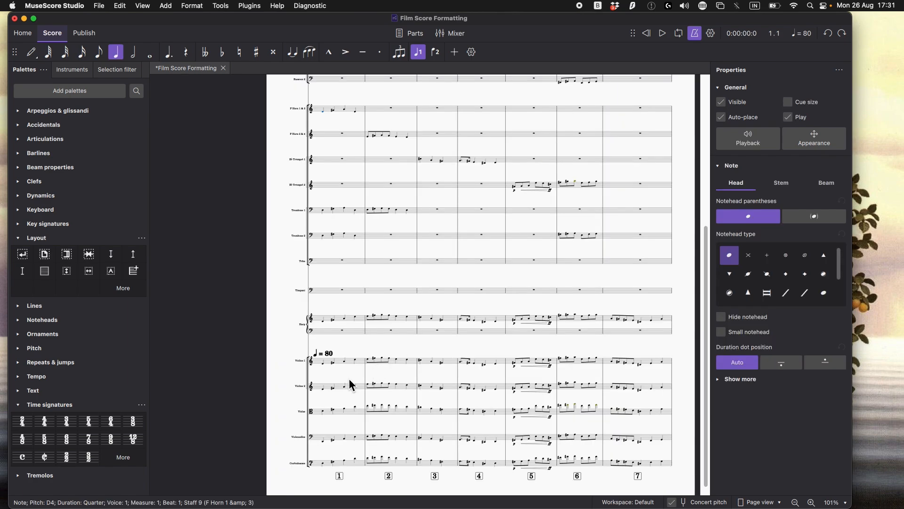
click(323, 364)
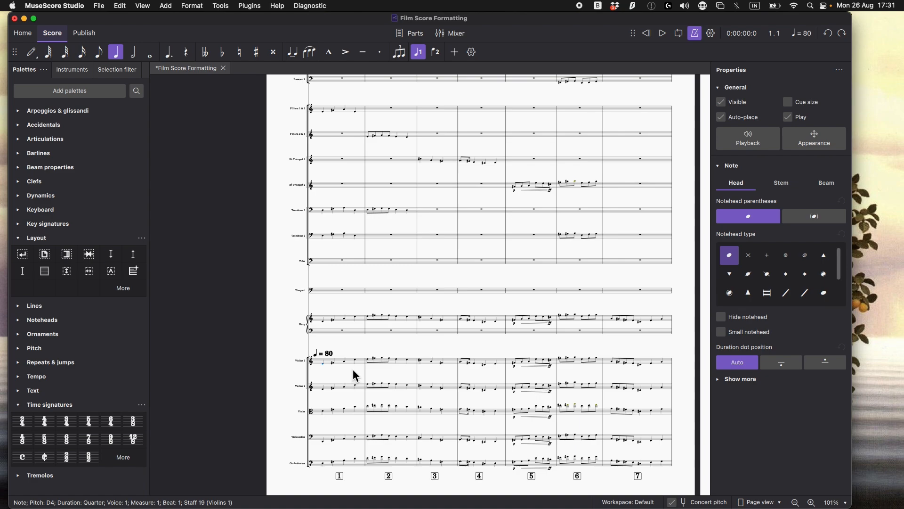
key(super+shift+z)
scroll(524, 347, right, 10)
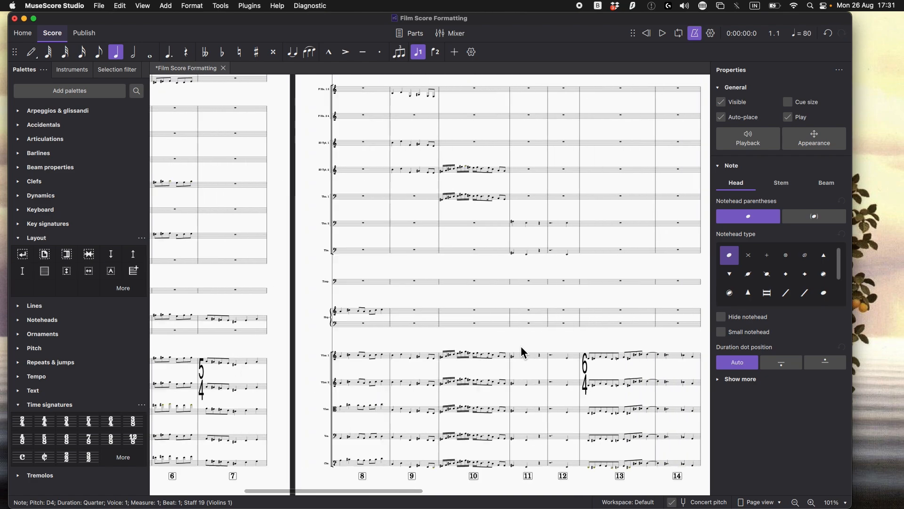
Step: Review the large time signatures pasted on the Violins 1 staff across all pages of the score
scroll(521, 345, right, 2)
scroll(520, 346, left, 5)
scroll(521, 346, right, 3)
scroll(520, 346, up, 5)
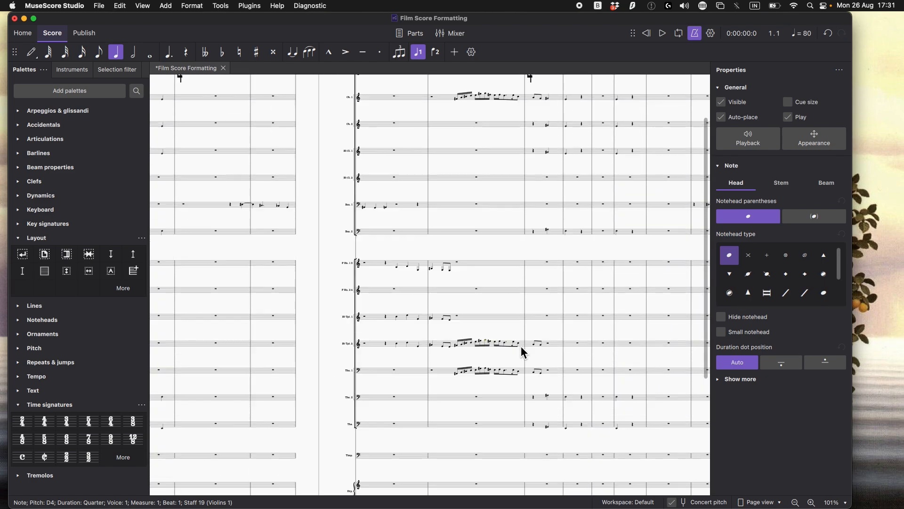
scroll(521, 347, down, 5)
scroll(520, 347, right, 5)
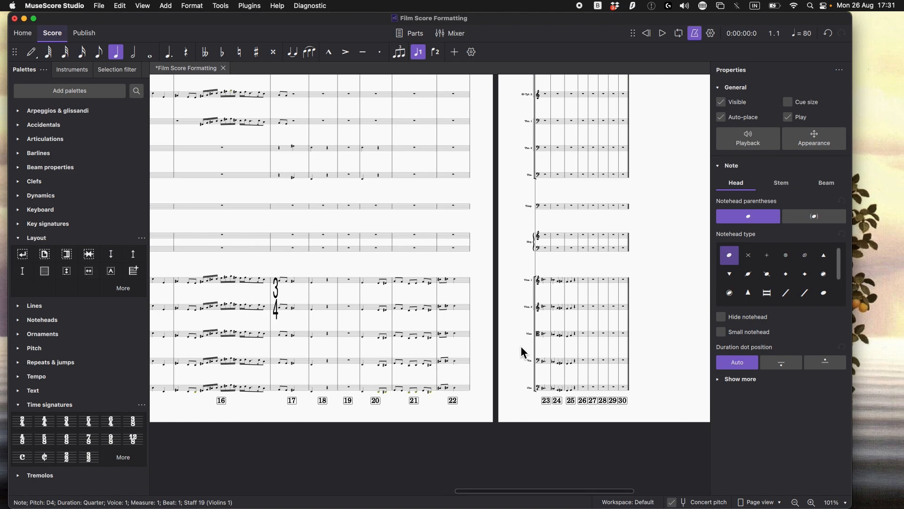
scroll(522, 349, left, 10)
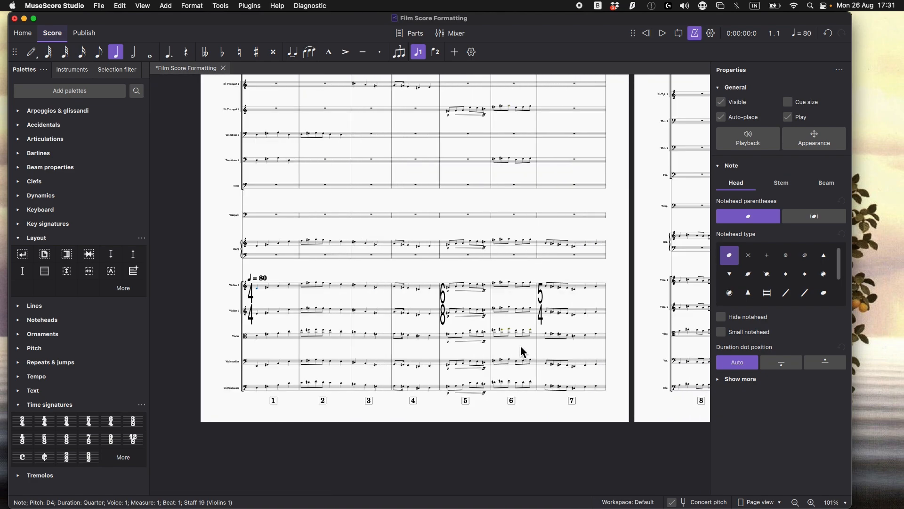
scroll(520, 349, up, 1)
scroll(521, 349, down, 4)
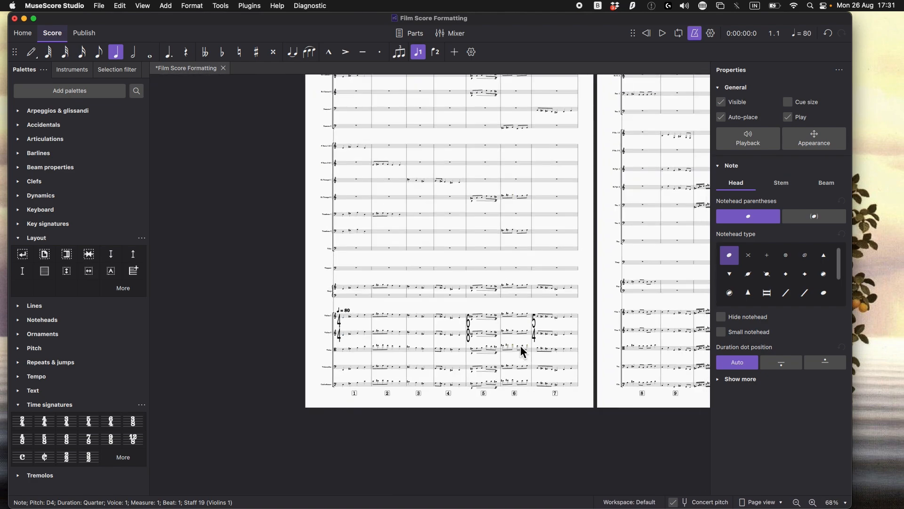
Step: Paste the copied large time signature texts onto the F Horn 1 & 3 staff from measure 1 and check their placement
scroll(312, 228, up, 1)
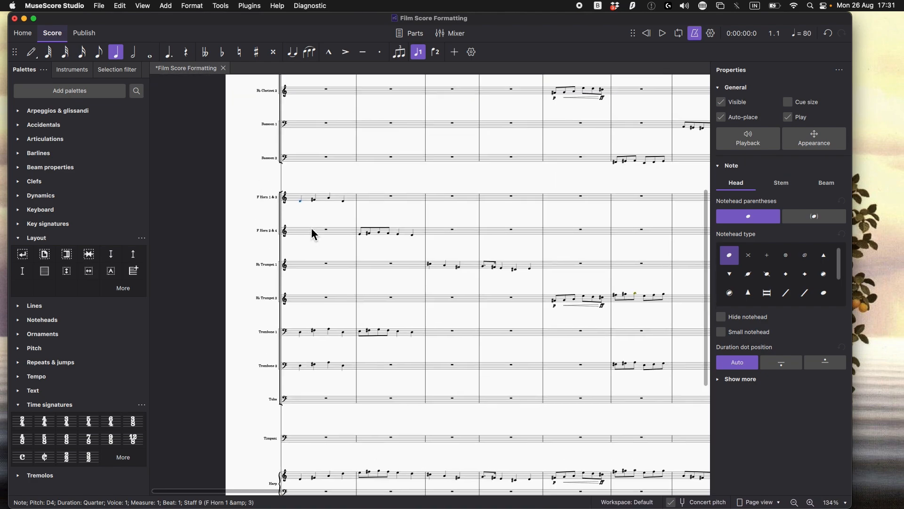
scroll(312, 228, up, 4)
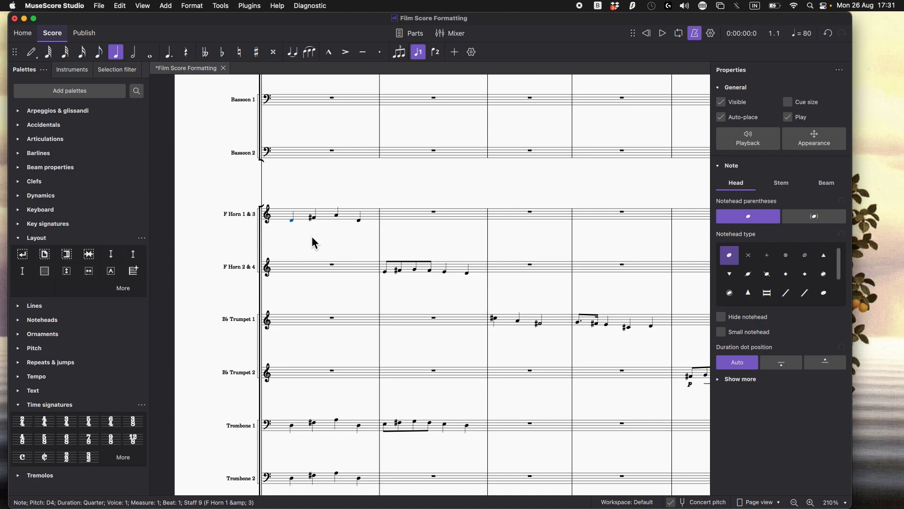
scroll(417, 259, down, 5)
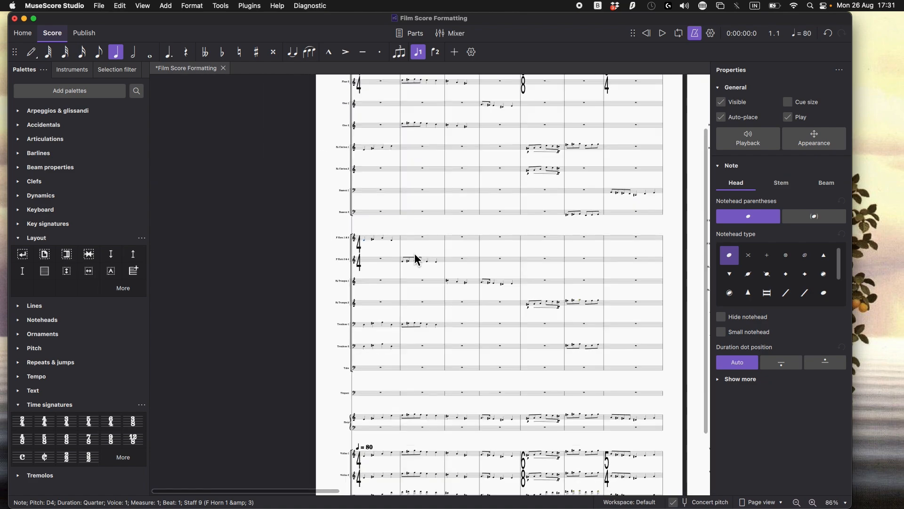
scroll(416, 259, down, 4)
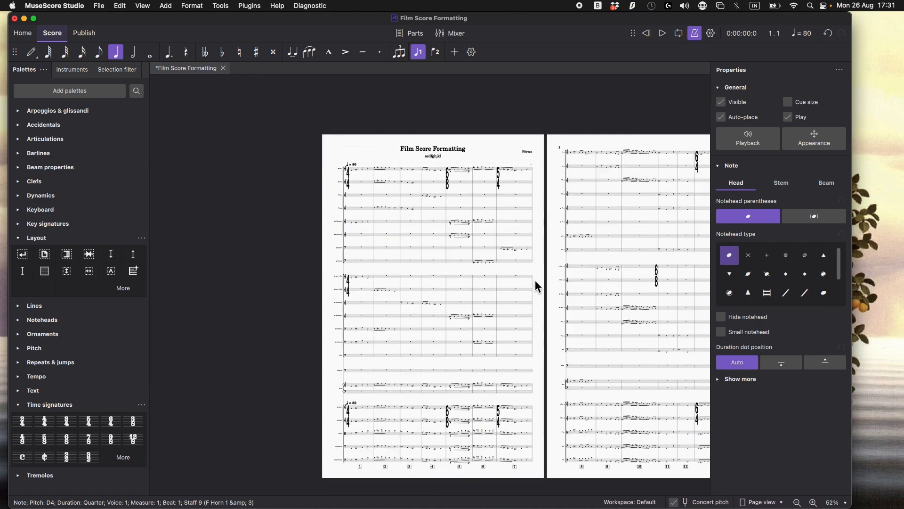
scroll(536, 281, right, 3)
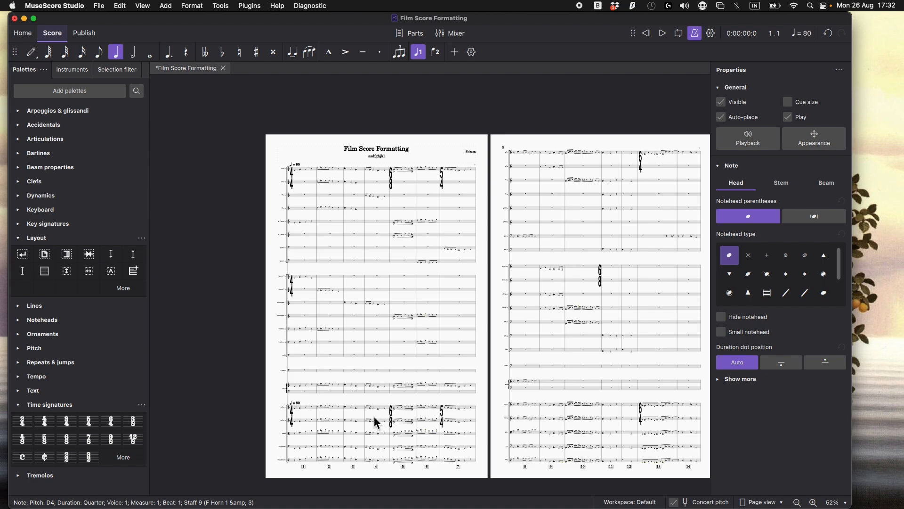
scroll(608, 280, right, 5)
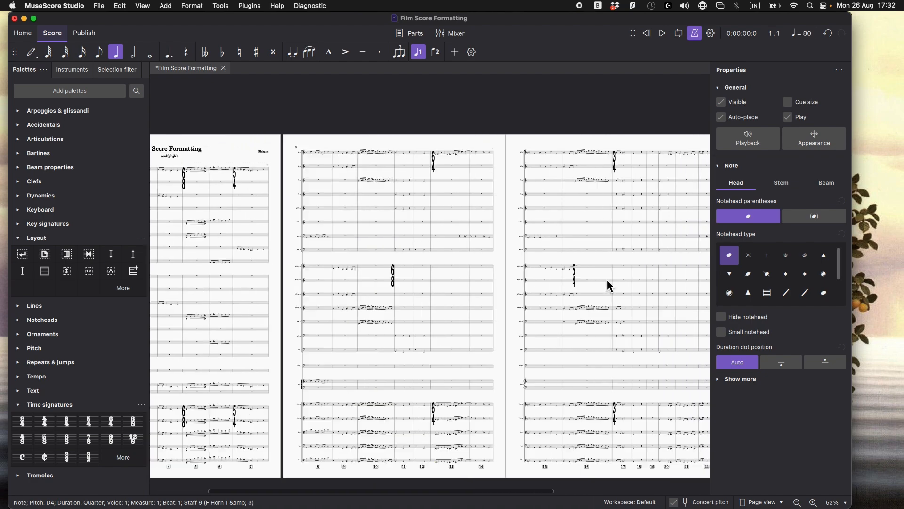
scroll(501, 273, left, 1)
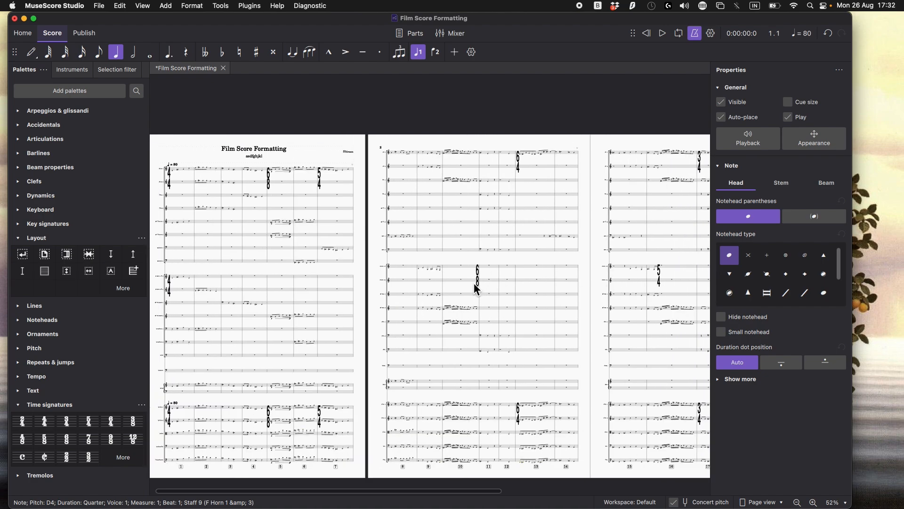
Step: Delete the misplaced 6/8 and 5/4 texts around measures 11 and 16 on the F Horn 1 & 3 staff
click(477, 276)
key(Delete)
click(659, 278)
key(Delete)
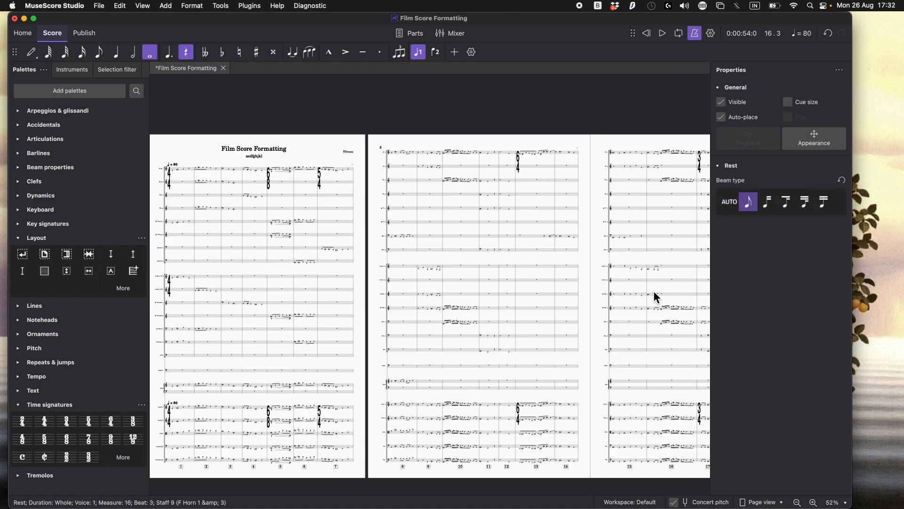
Step: Copy the large 6/8 text from Flute 1 and paste it onto the F Horn 1 & 3 staff at measure 5
scroll(575, 280, right, 8)
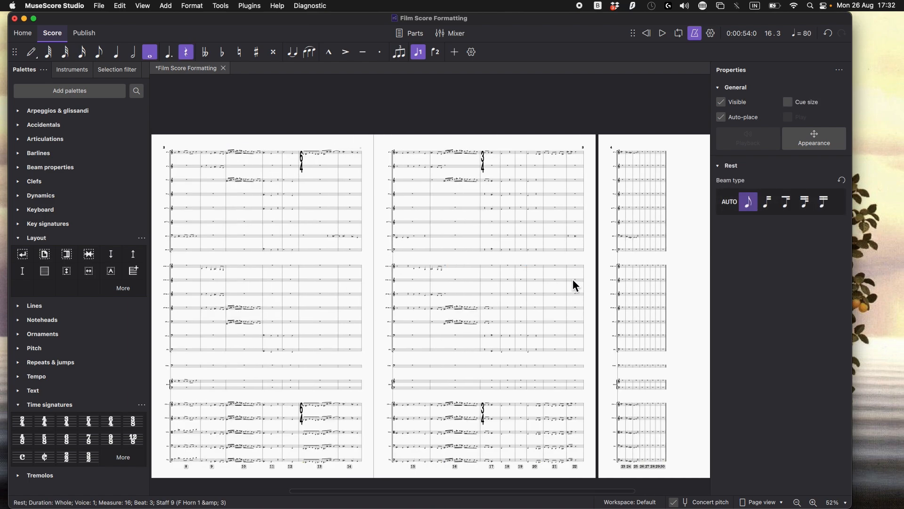
scroll(548, 288, left, 10)
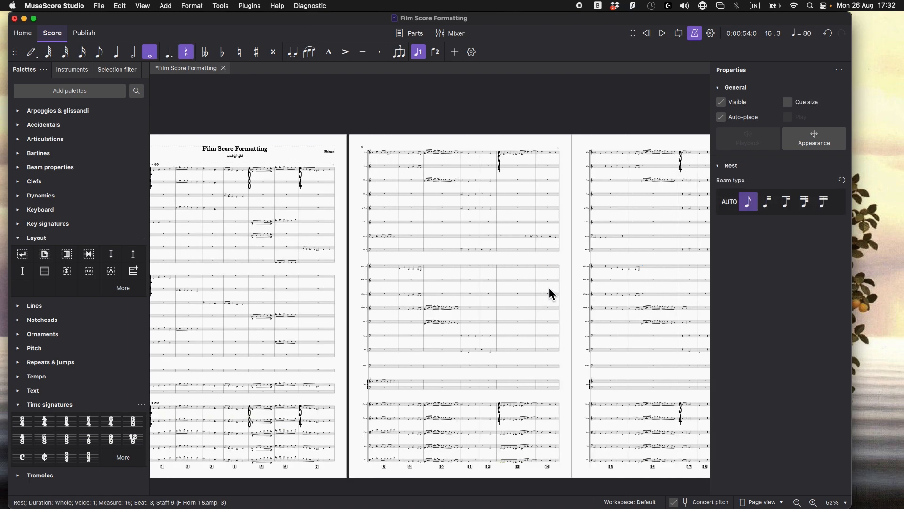
scroll(535, 268, up, 3)
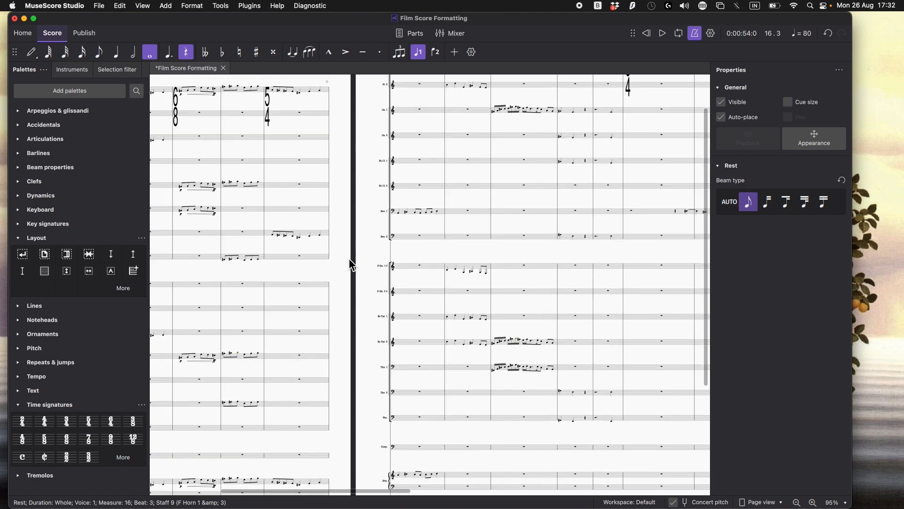
scroll(549, 273, down, 3)
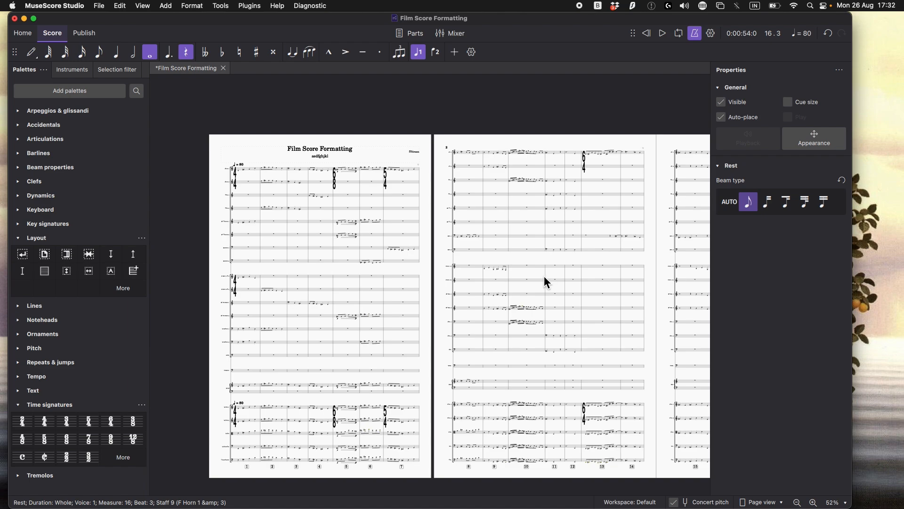
ctrl+scroll(529, 265, up, 5)
scroll(335, 268, up, 2)
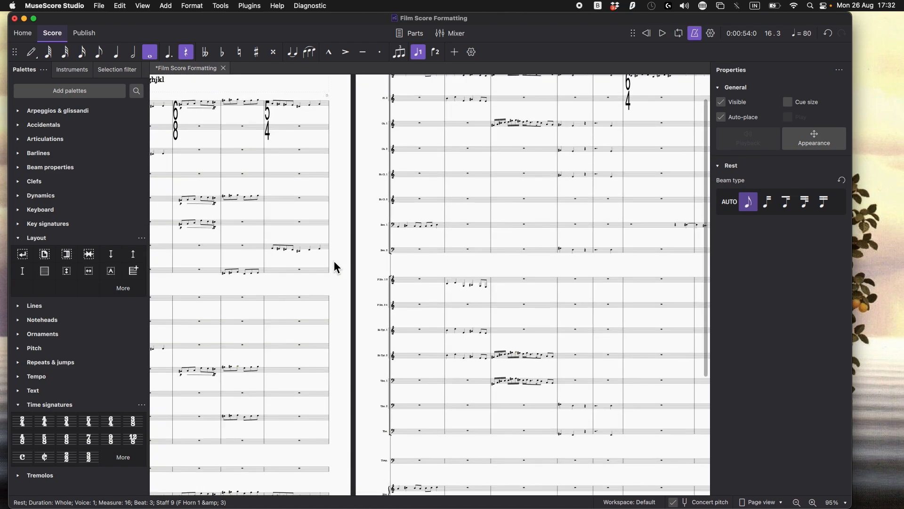
scroll(334, 267, left, 5)
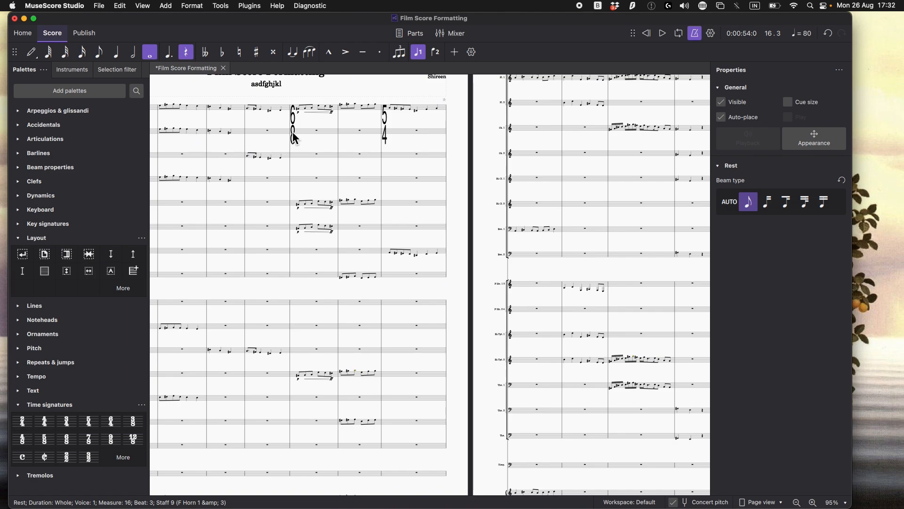
click(295, 140)
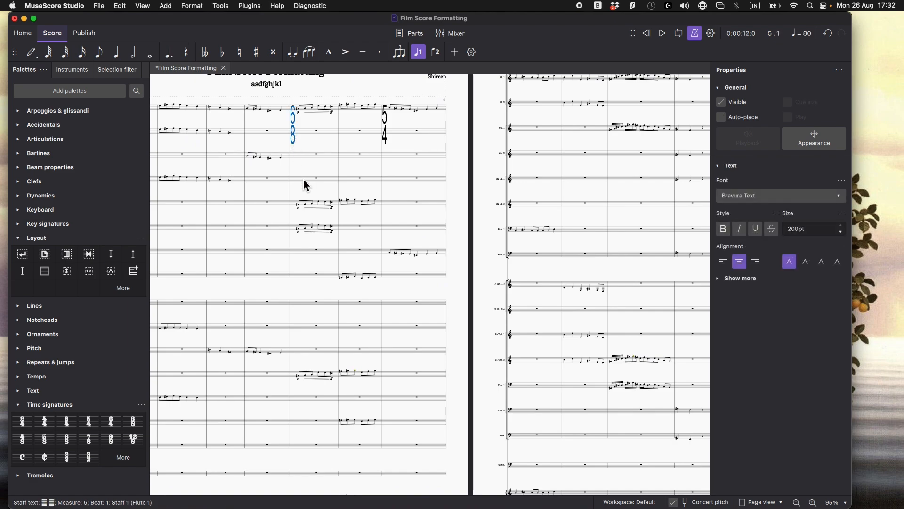
click(318, 300)
key(super+v)
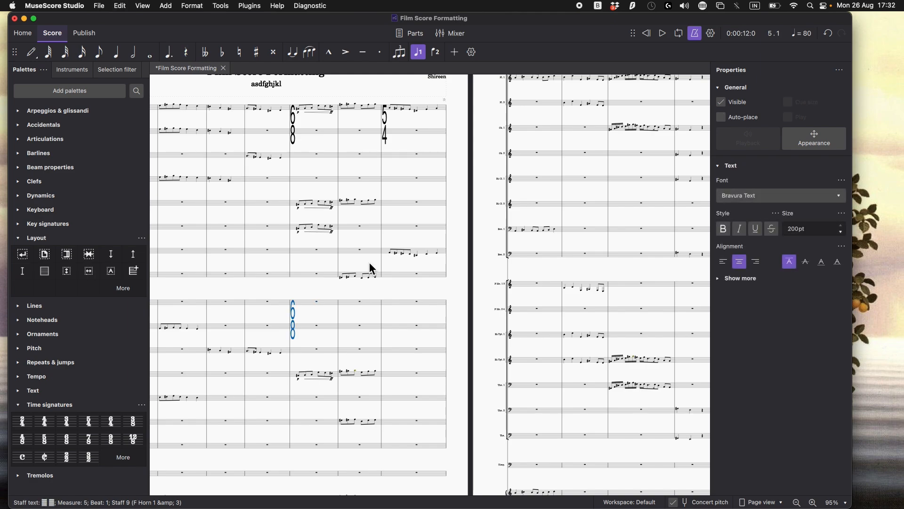
click(383, 134)
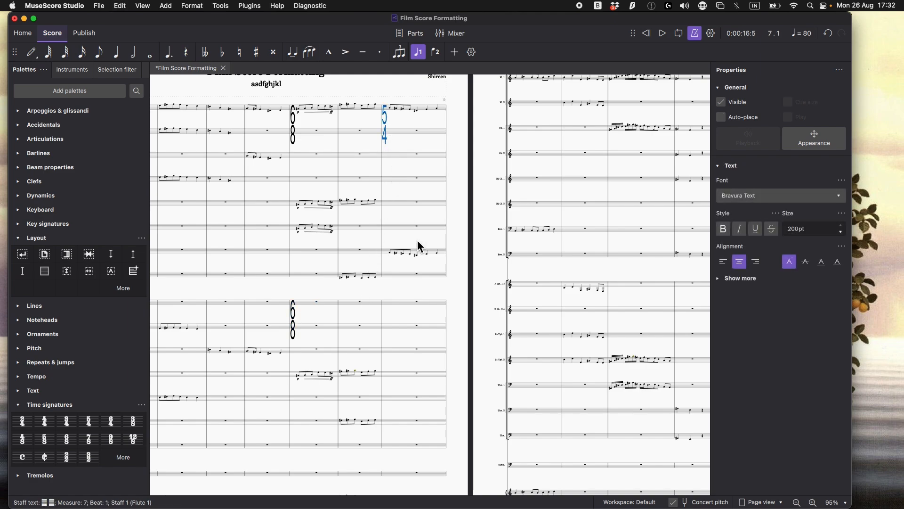
click(418, 298)
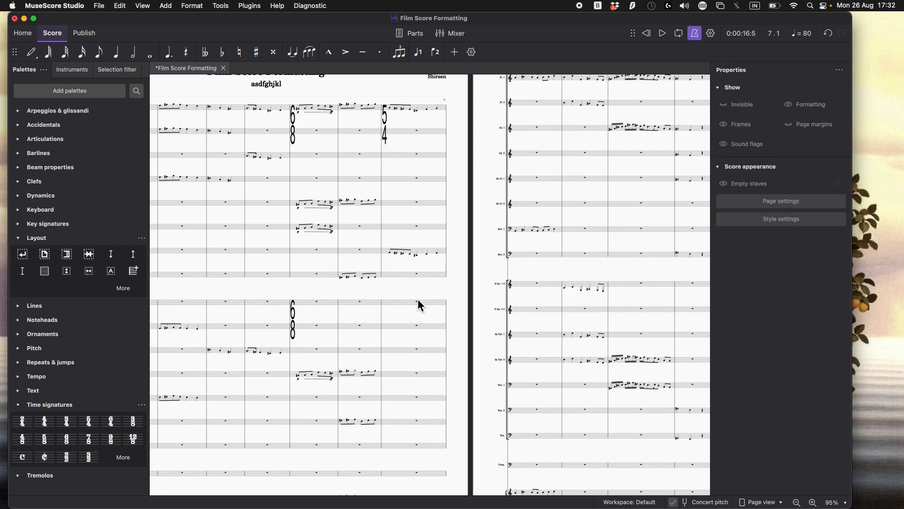
click(417, 300)
key(super+v)
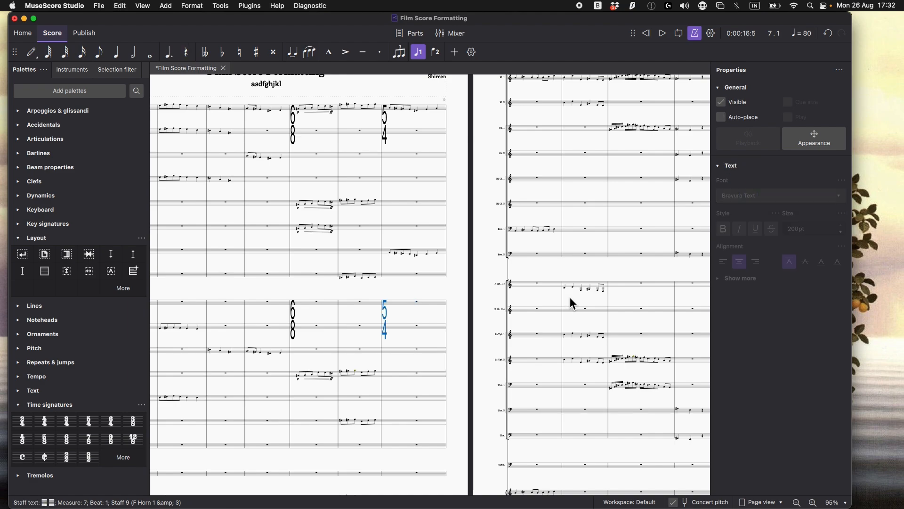
scroll(570, 295, right, 4)
scroll(565, 268, right, 2)
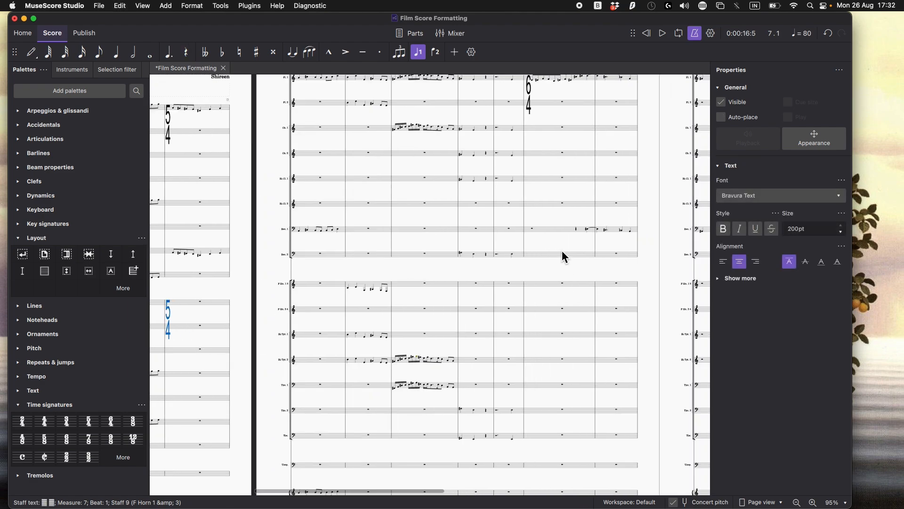
click(529, 106)
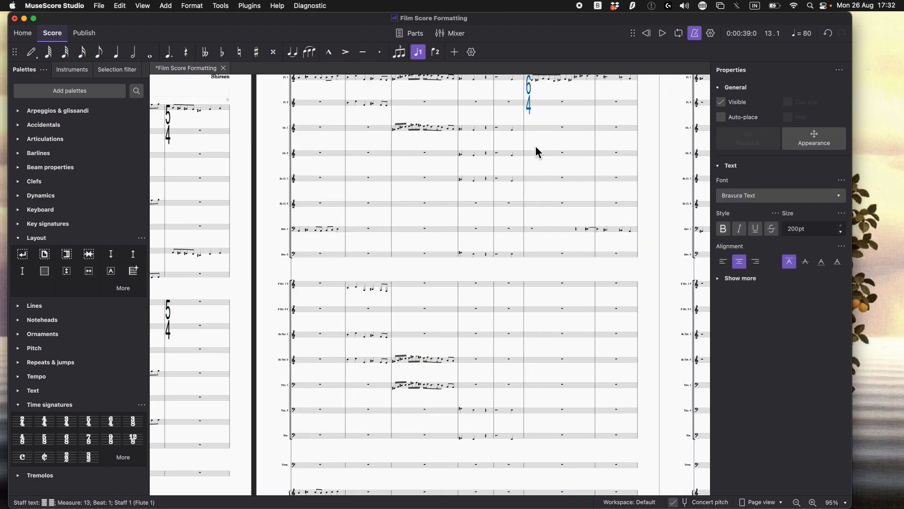
key(super+z)
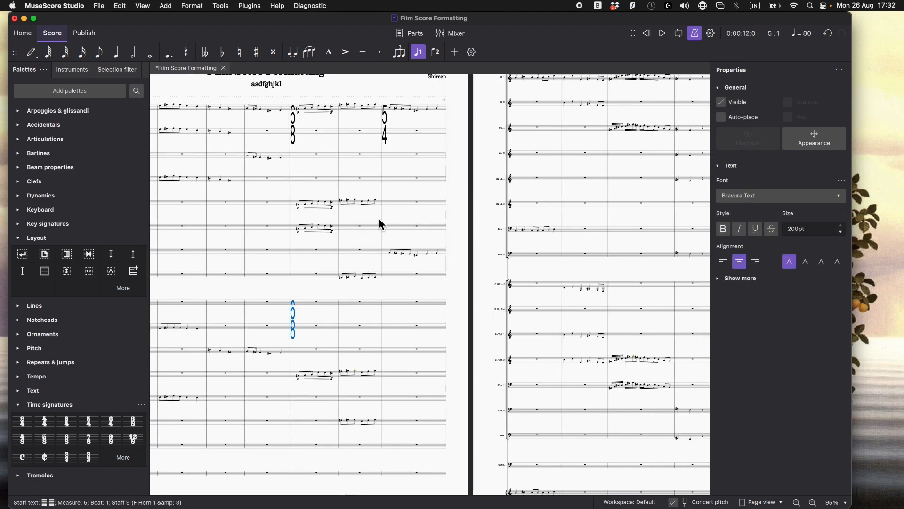
Step: Copy the large 5/4 text from Flute 1 and paste it onto the F Horn 1 & 3 staff at measure 7
click(385, 136)
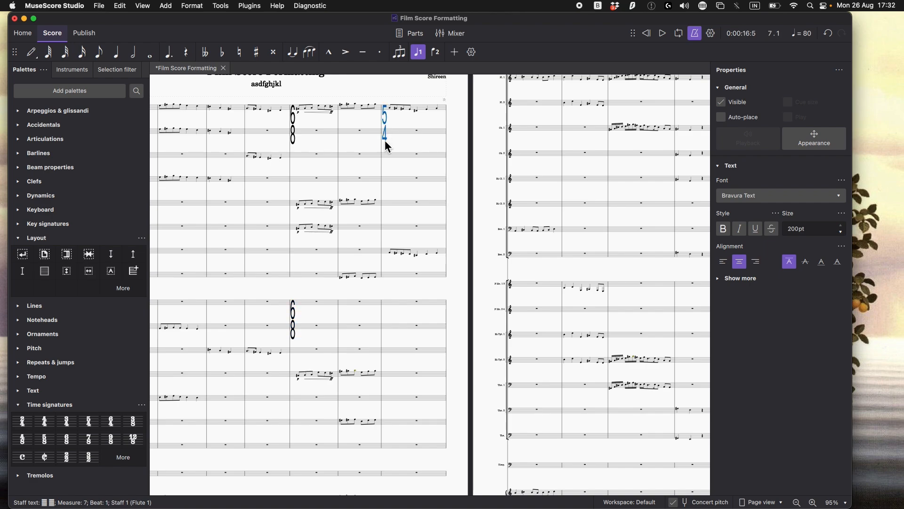
key(Escape)
click(417, 301)
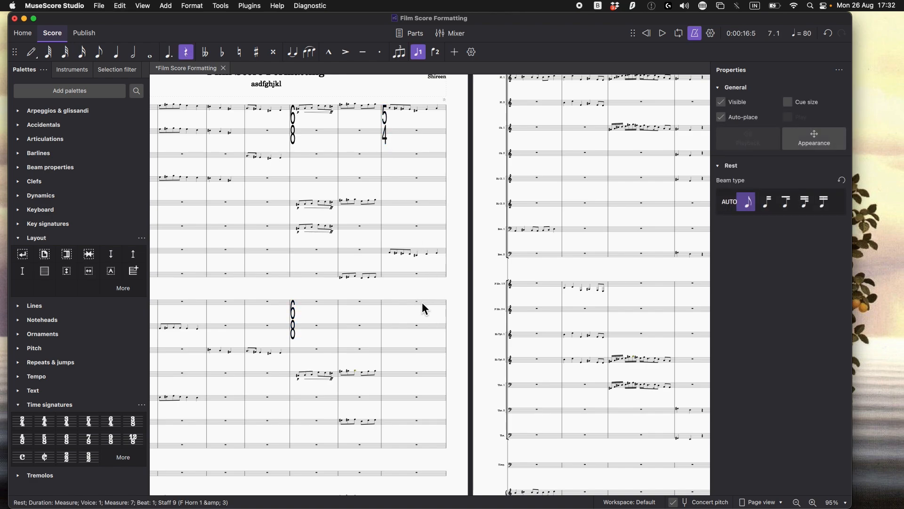
key(super+v)
Step: Copy the large 6/4 text from Flute 1 and paste it onto the F Horn 1 & 3 staff at measure 13
scroll(569, 296, right, 8)
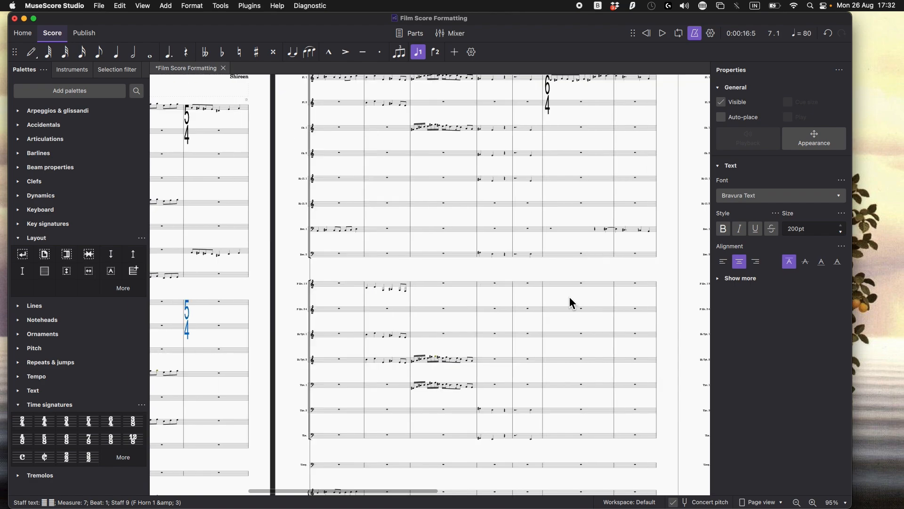
scroll(563, 259, right, 2)
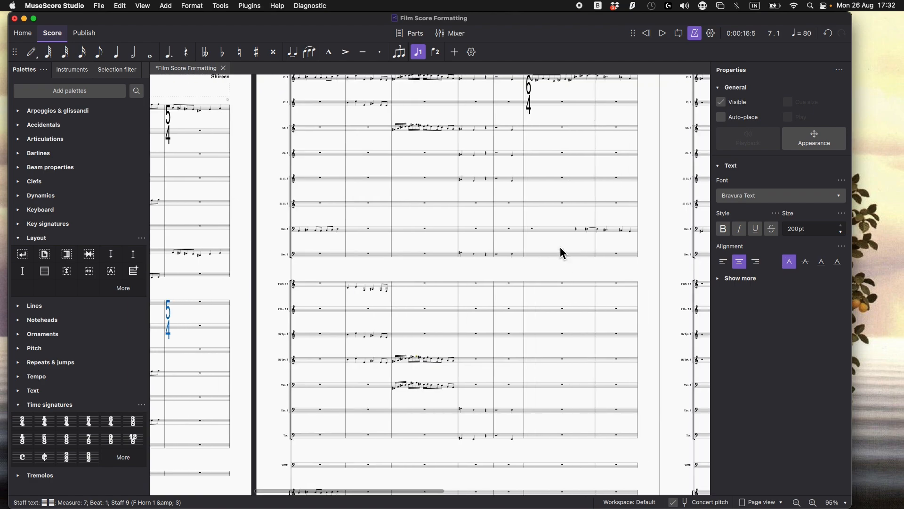
click(531, 108)
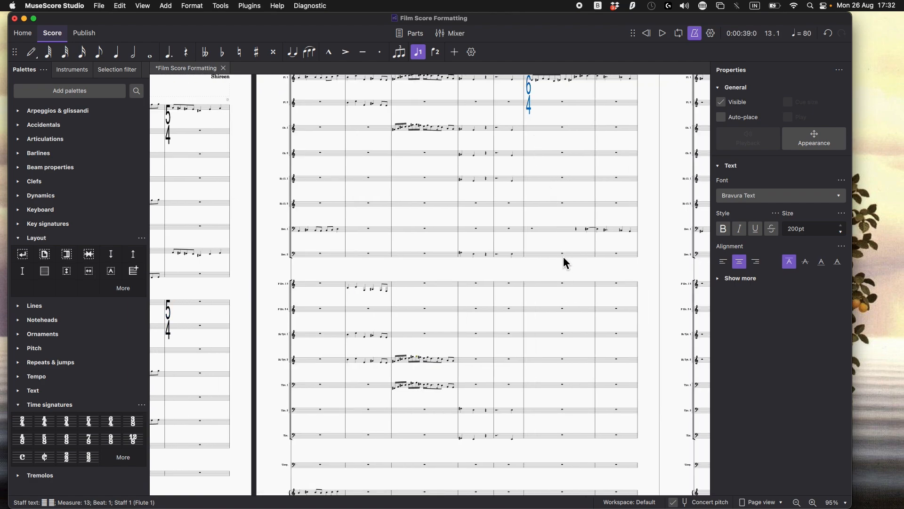
click(565, 285)
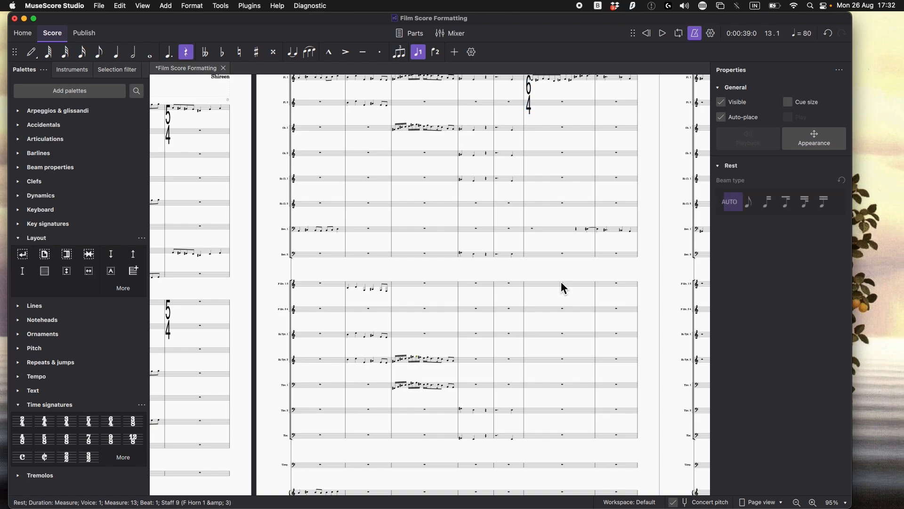
key(super+v)
key(Escape)
Step: Compare the score with Concert pitch off and on, and leave Concert pitch turned off
scroll(650, 311, down, 3)
scroll(652, 315, down, 2)
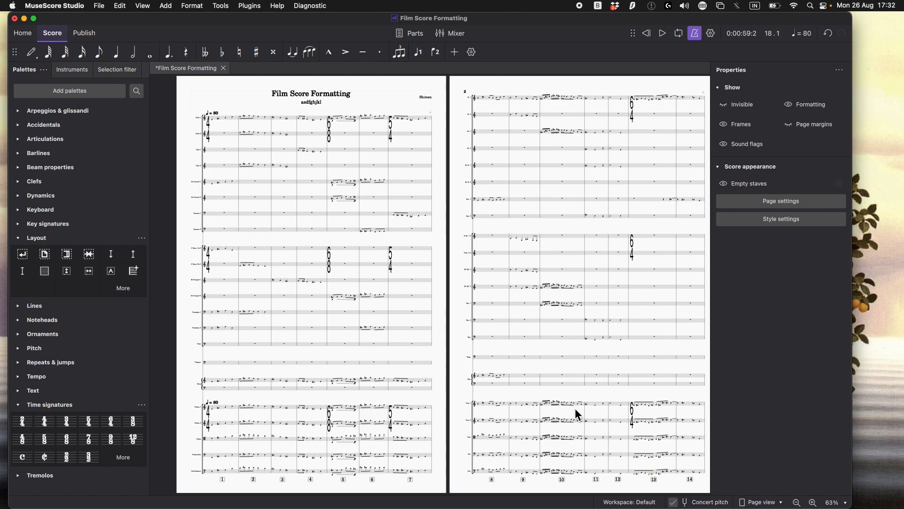
click(675, 503)
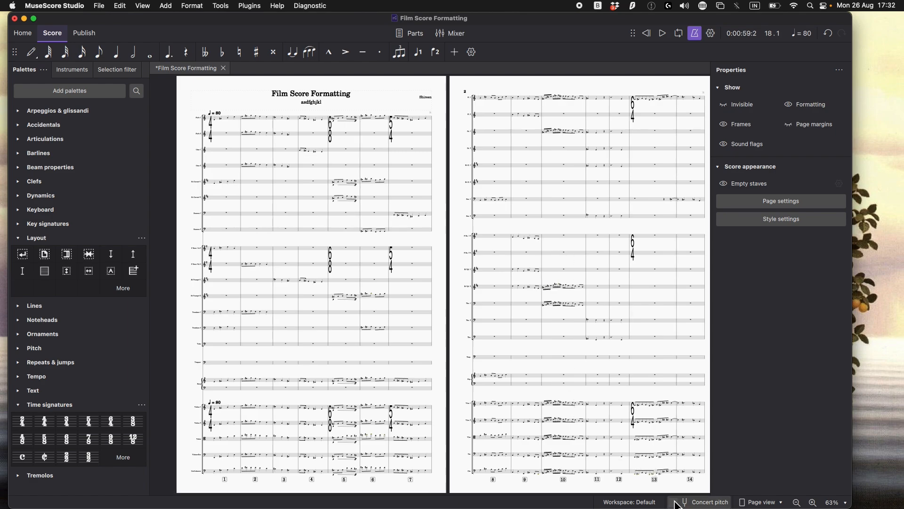
click(676, 503)
click(675, 503)
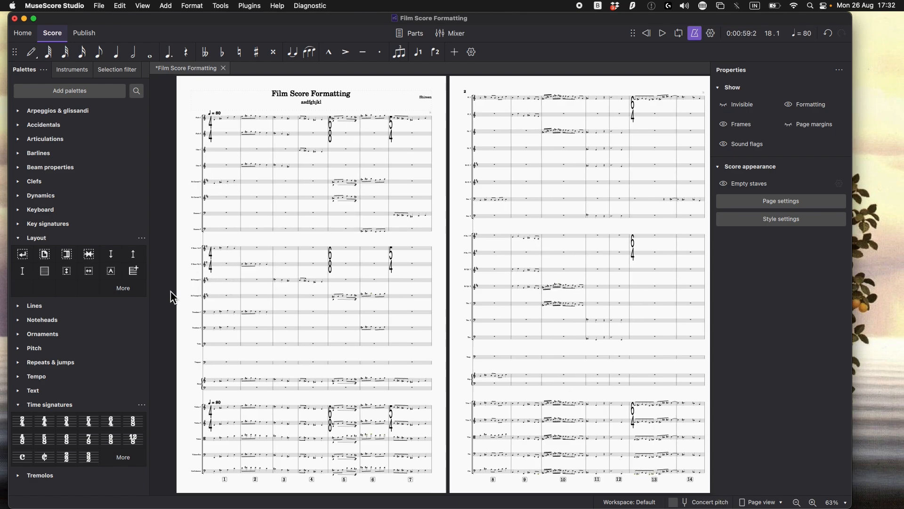
Step: Turn on Concert pitch for the score while checking the transposing horn and trumpet staves
scroll(274, 299, up, 5)
scroll(288, 284, up, 5)
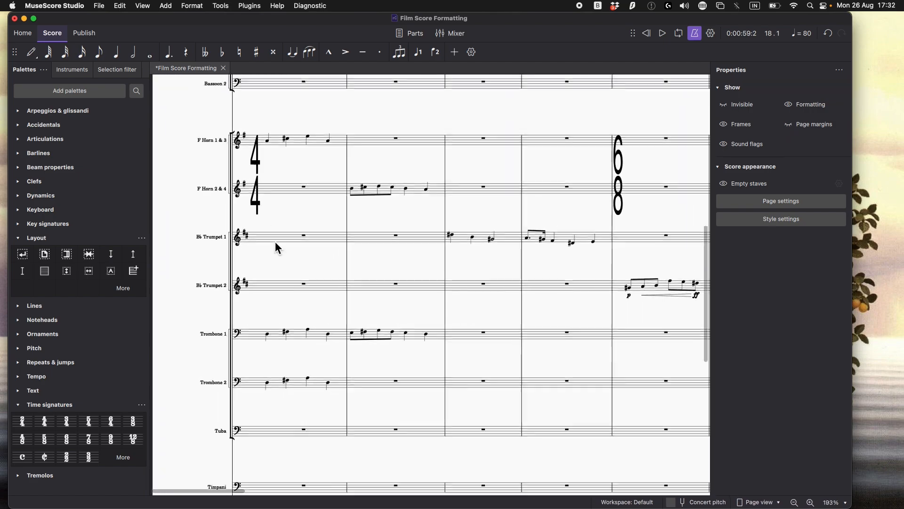
scroll(232, 170, down, 4)
scroll(278, 216, up, 3)
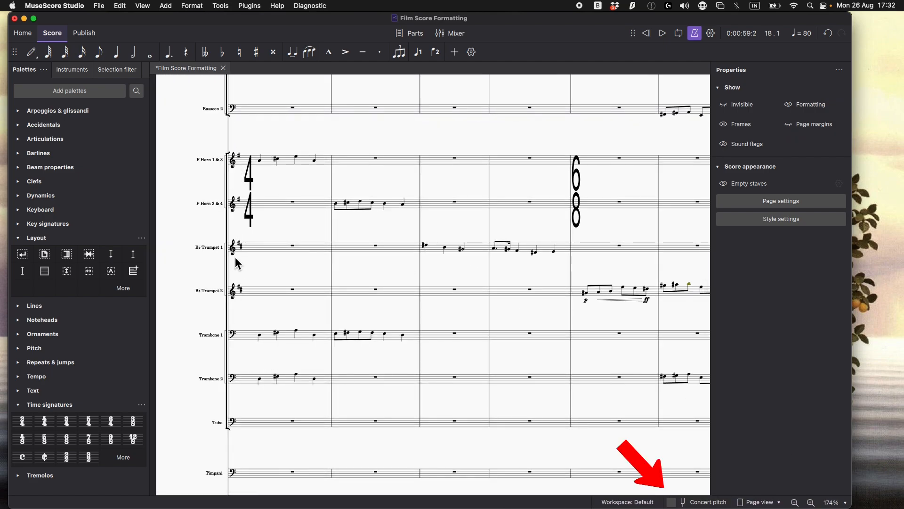
click(675, 502)
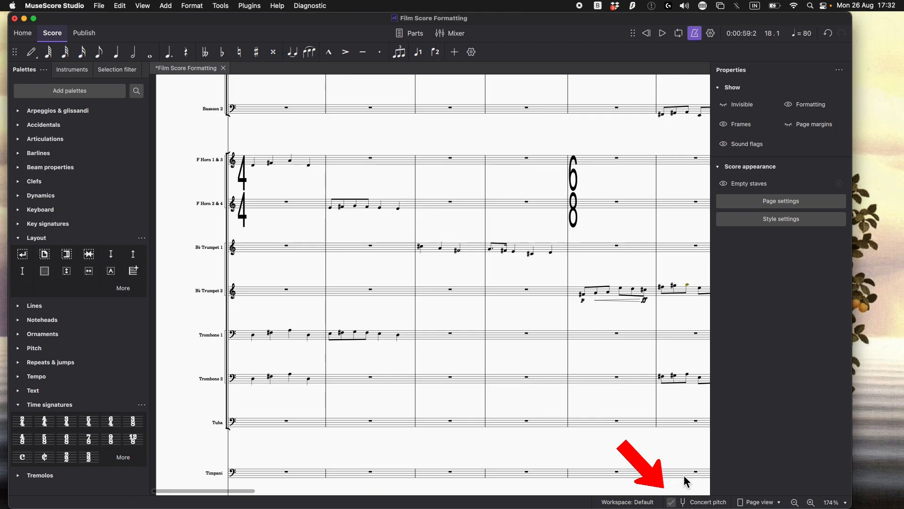
scroll(571, 329, down, 6)
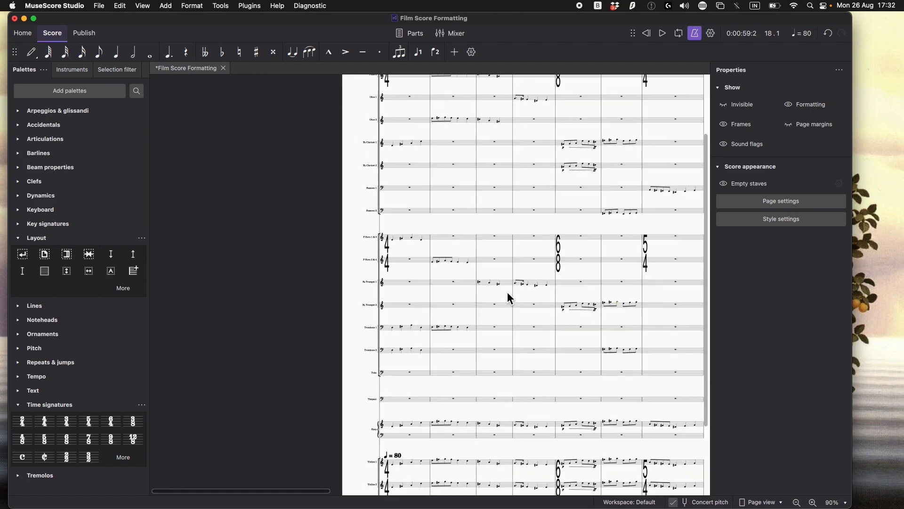
scroll(504, 283, down, 1)
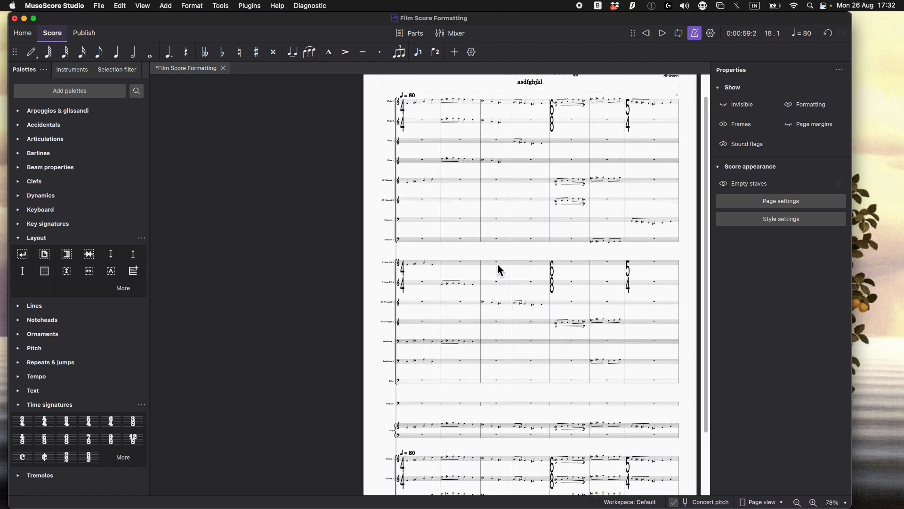
Step: Select the entire score, apply the open/atonal key signature, and check the horn and trumpet staves with Concert pitch on
click(434, 162)
key(super+a)
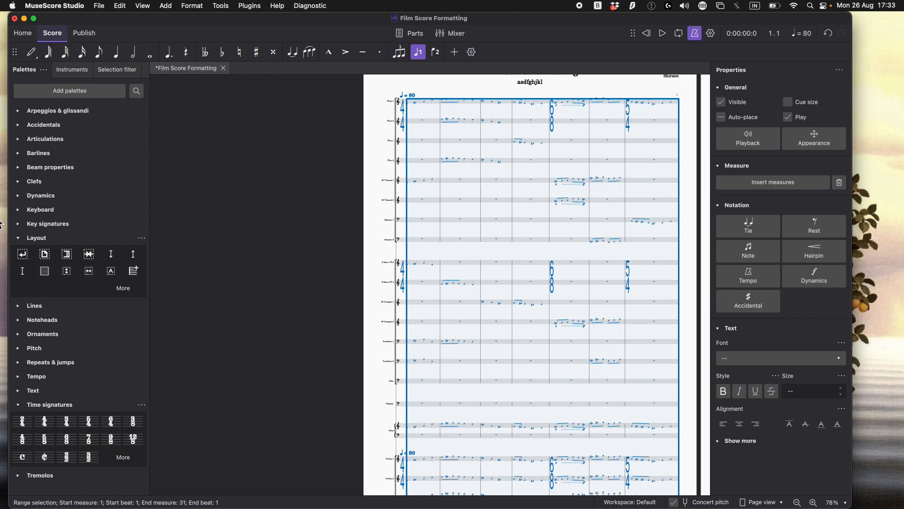
click(17, 238)
click(17, 224)
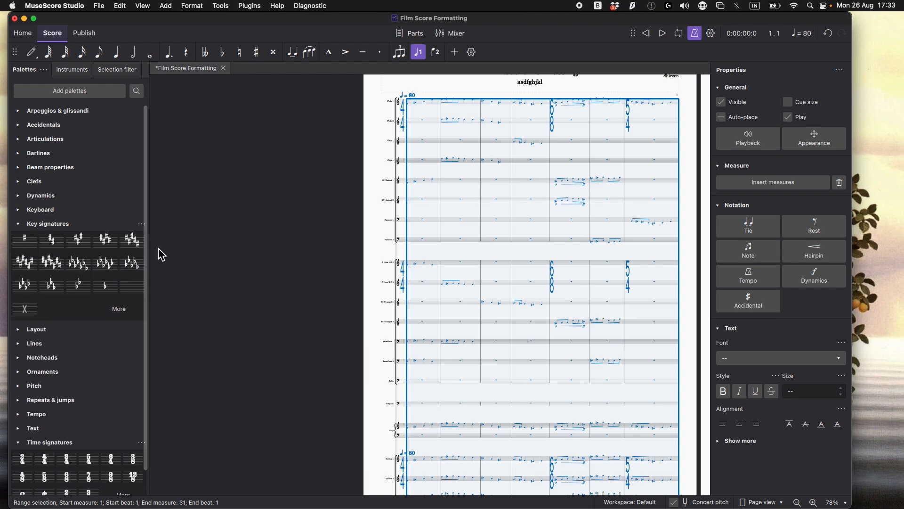
click(33, 312)
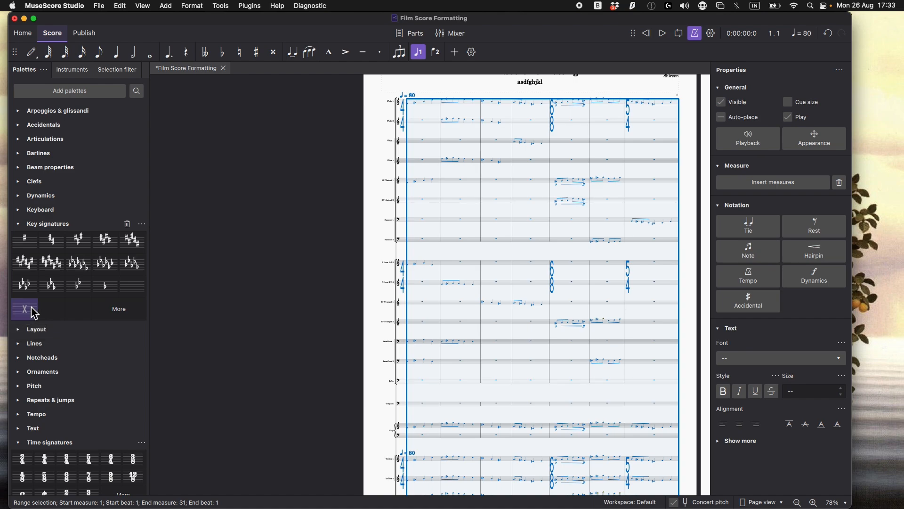
click(677, 504)
scroll(537, 359, up, 5)
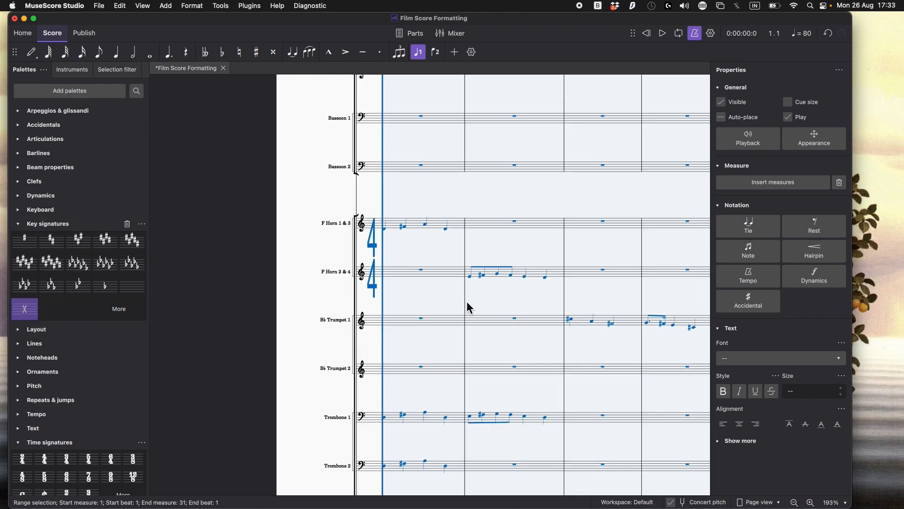
scroll(471, 250, up, 2)
scroll(485, 286, down, 1)
click(333, 201)
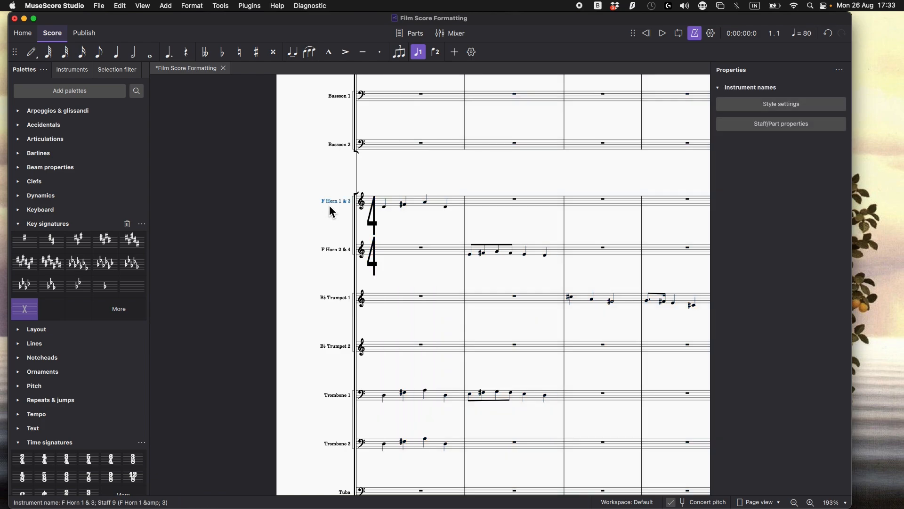
Step: Add a lyricist text reading "Score in C" to the header of the first page
scroll(388, 231, down, 6)
click(437, 248)
click(166, 5)
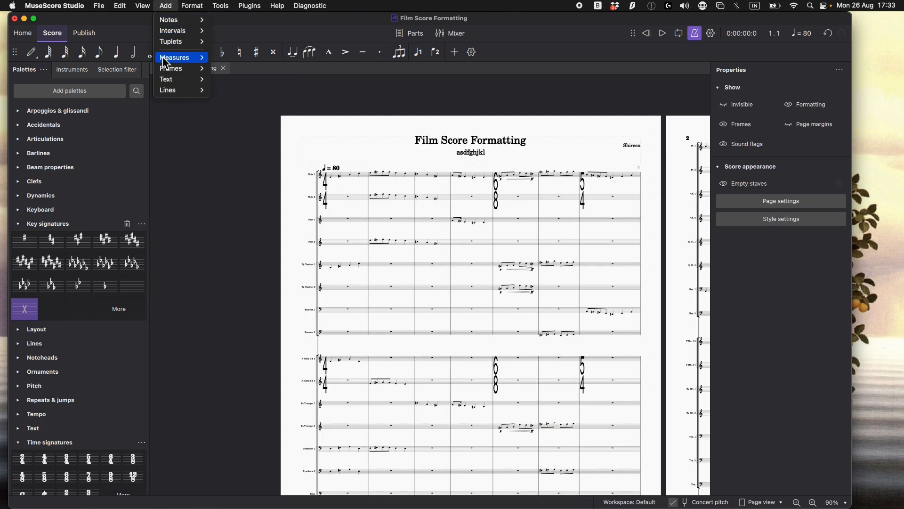
mouse_move(200, 88)
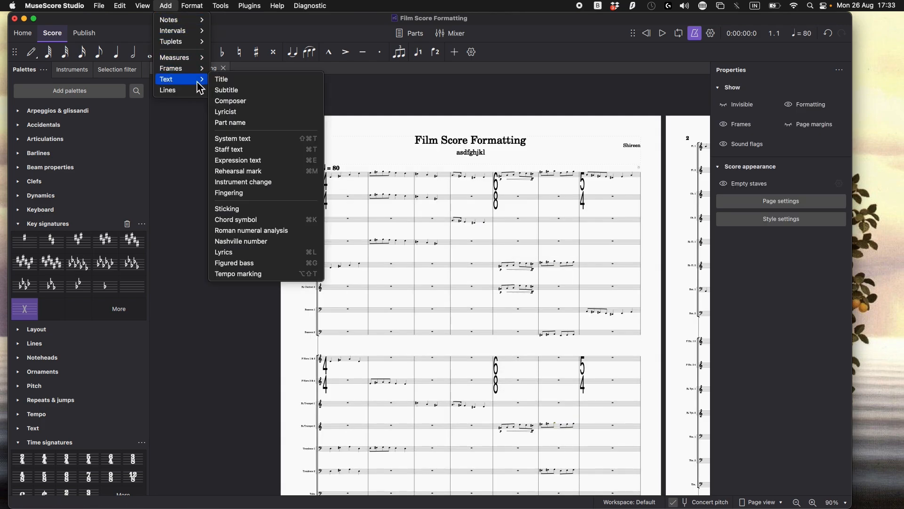
click(270, 114)
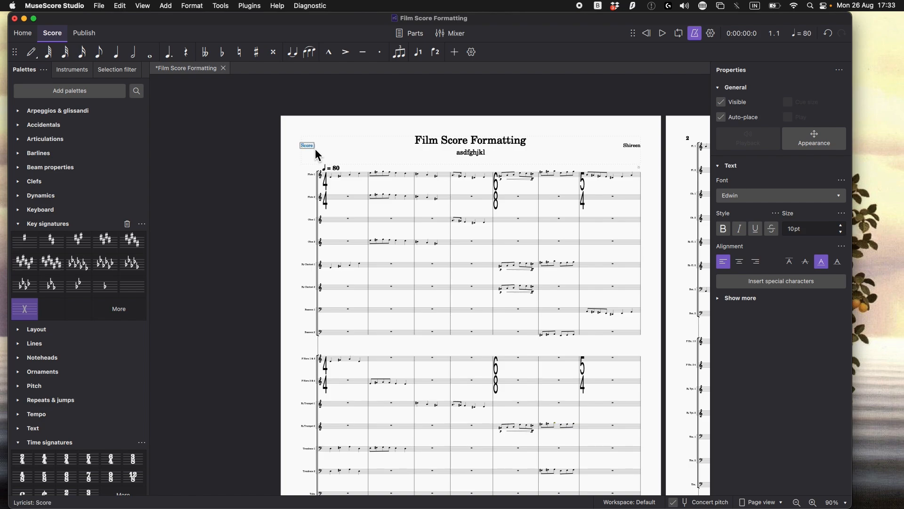
key(Escape)
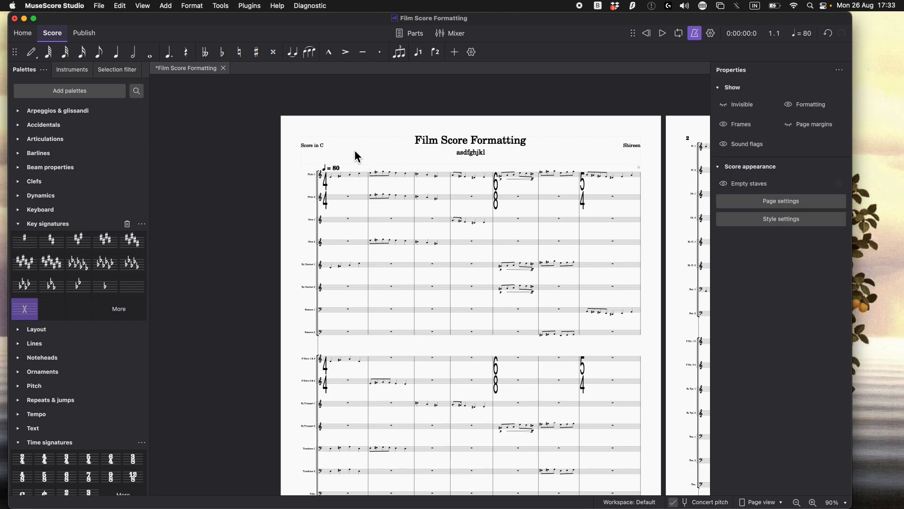
Step: Give the "Score in C" text a rectangular frame and increase the frame's padding
click(320, 154)
click(313, 145)
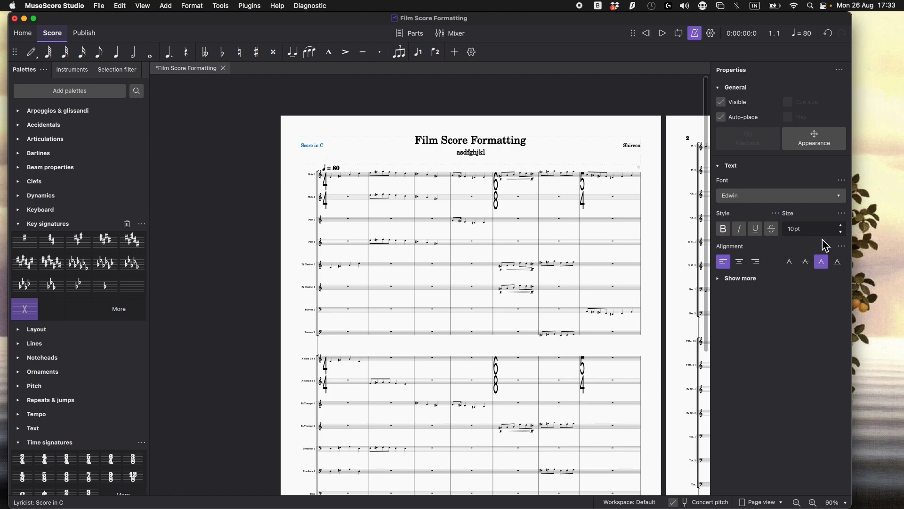
click(729, 279)
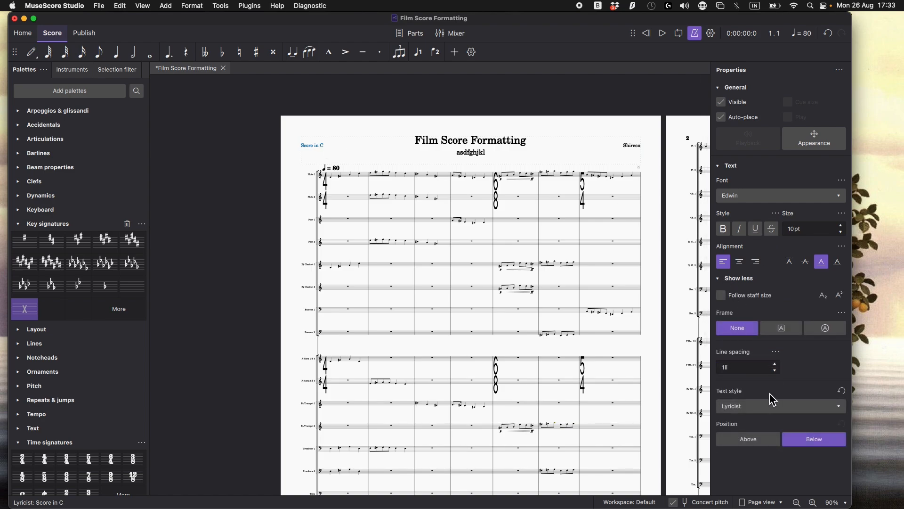
click(787, 328)
click(841, 390)
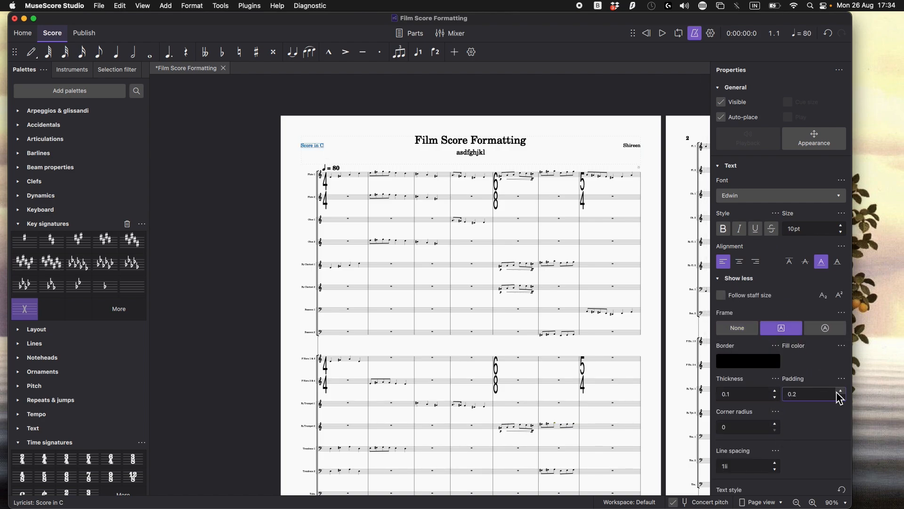
click(841, 390)
click(841, 391)
click(840, 390)
click(840, 390)
click(840, 390)
click(840, 390)
click(840, 389)
click(840, 390)
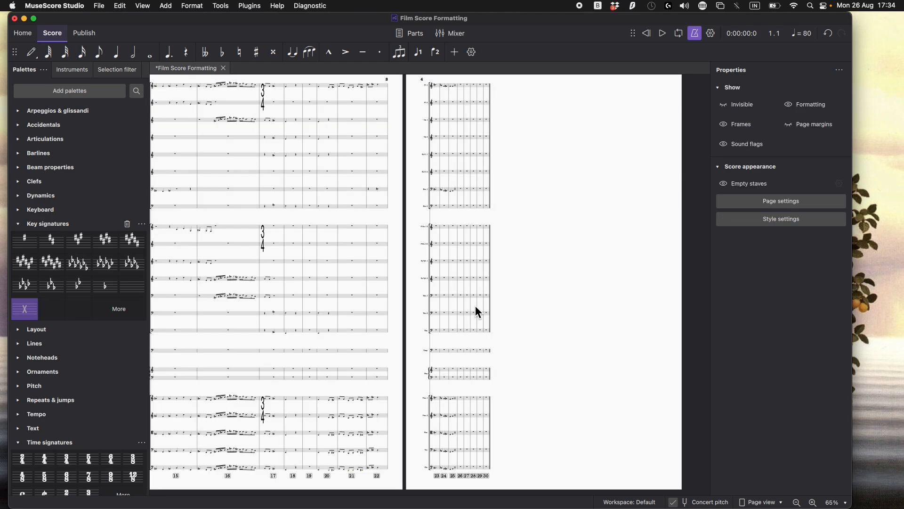
Step: Delete the empty measures 26 to 30 at the end of the score
scroll(476, 282, up, 1)
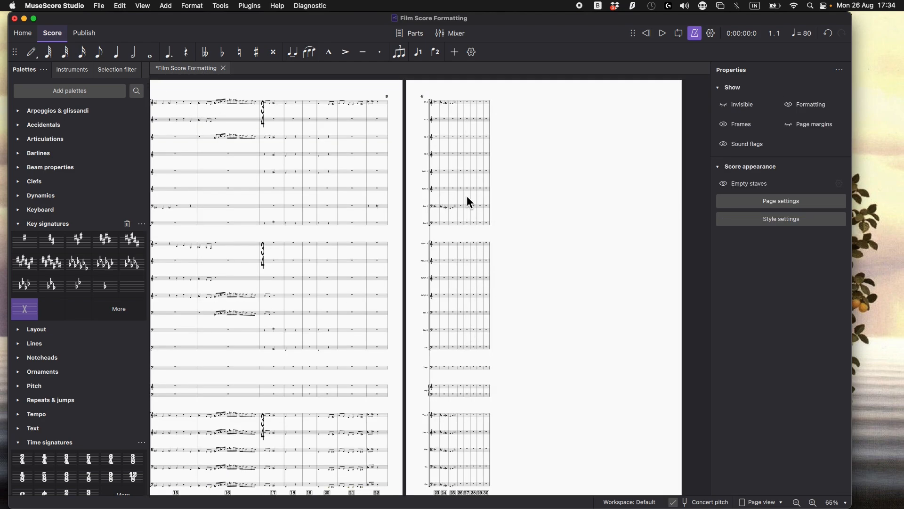
click(436, 102)
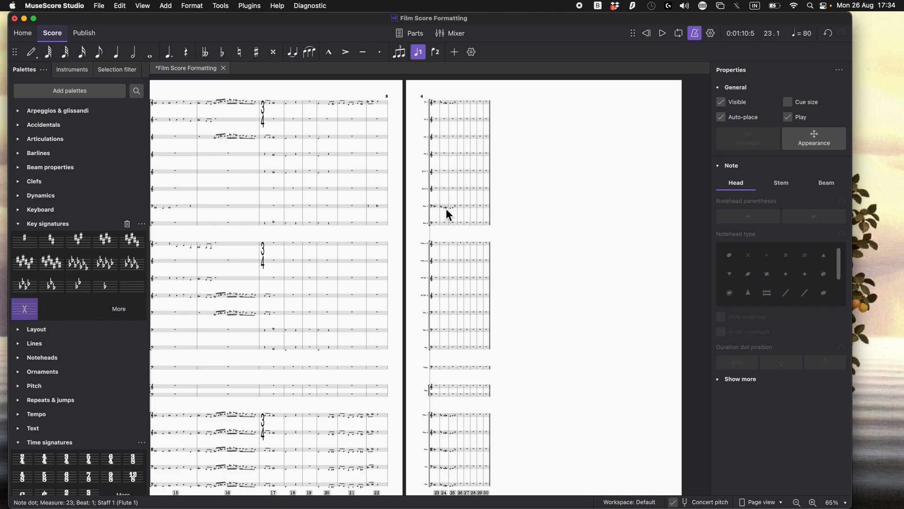
shift+click(437, 104)
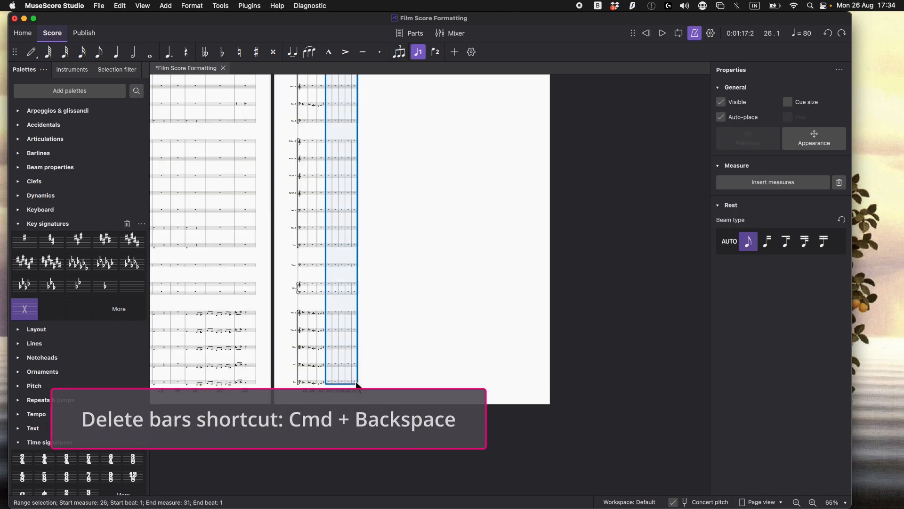
key(super+BackSpace)
scroll(348, 299, up, 5)
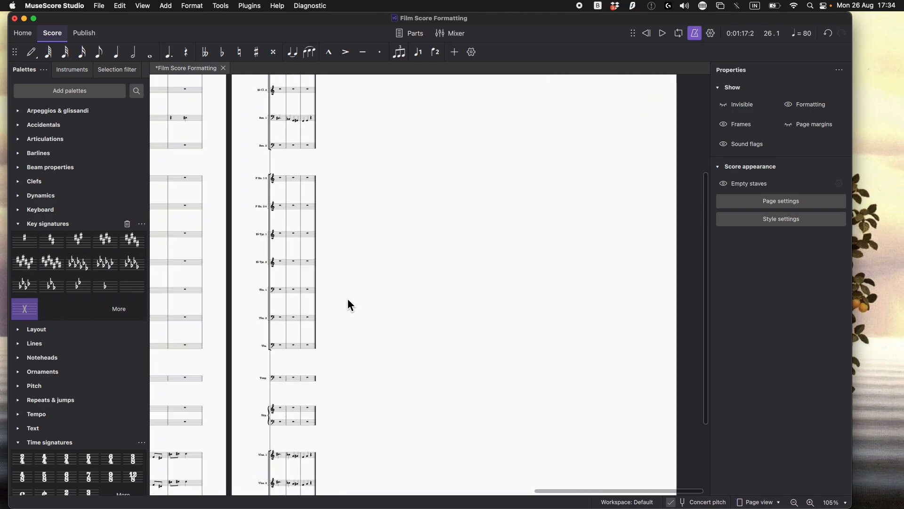
scroll(351, 305, down, 3)
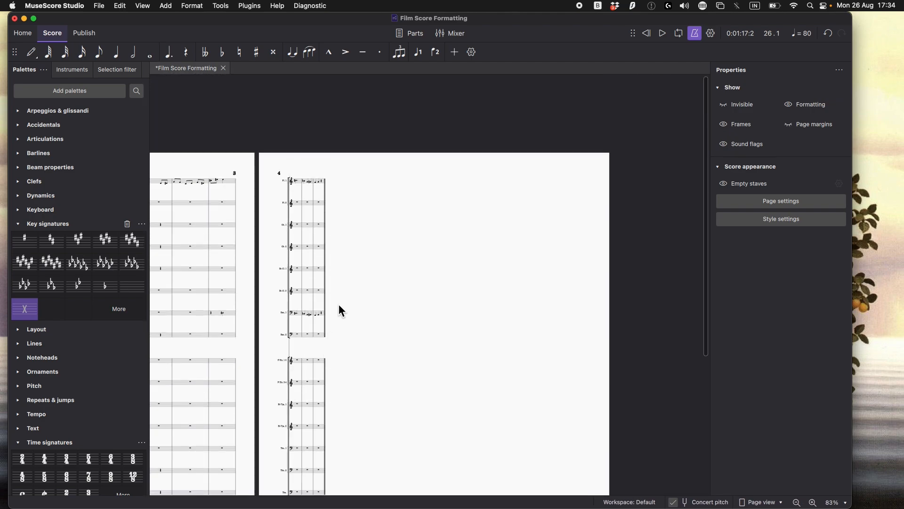
Step: Examine the final barline on page 4 and the page break at measure 22 beside the page number
scroll(339, 305, left, 2)
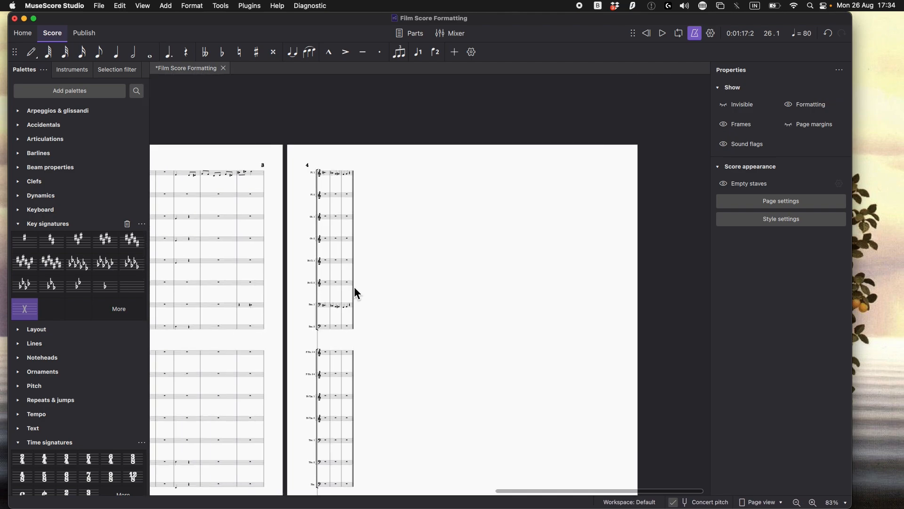
scroll(354, 287, left, 5)
scroll(510, 246, down, 1)
click(551, 268)
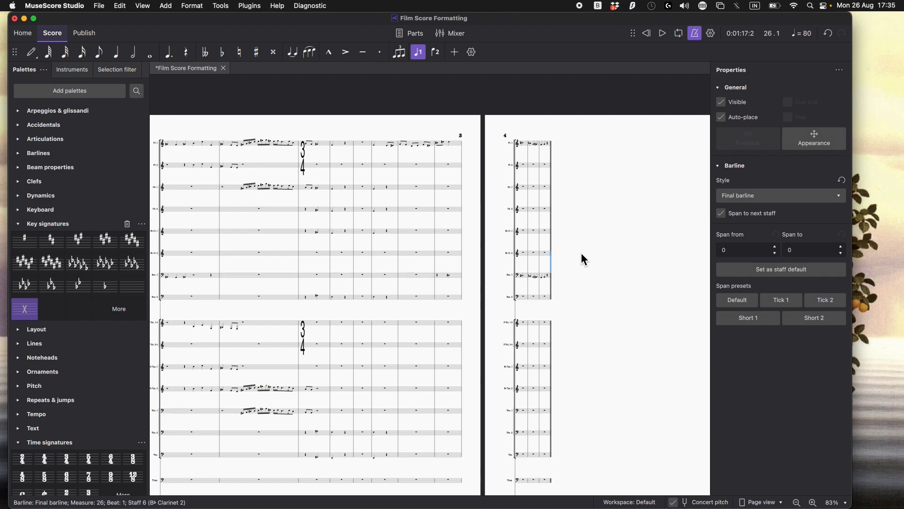
click(581, 254)
scroll(580, 255, right, 1)
click(442, 135)
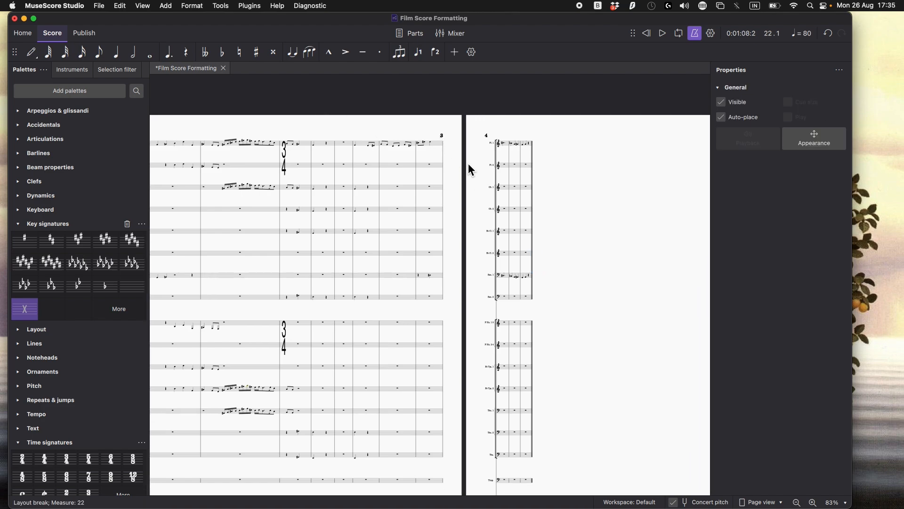
scroll(469, 167, up, 10)
scroll(355, 146, up, 5)
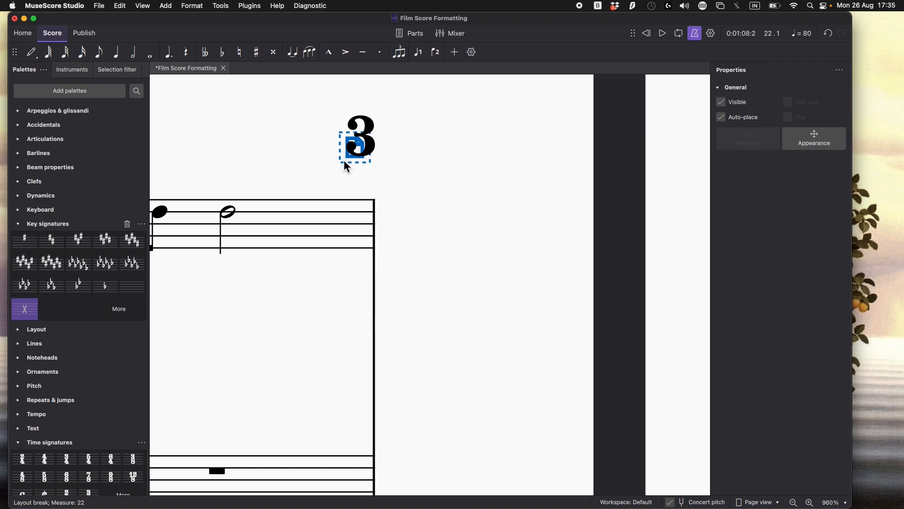
scroll(380, 188, down, 10)
scroll(396, 190, down, 3)
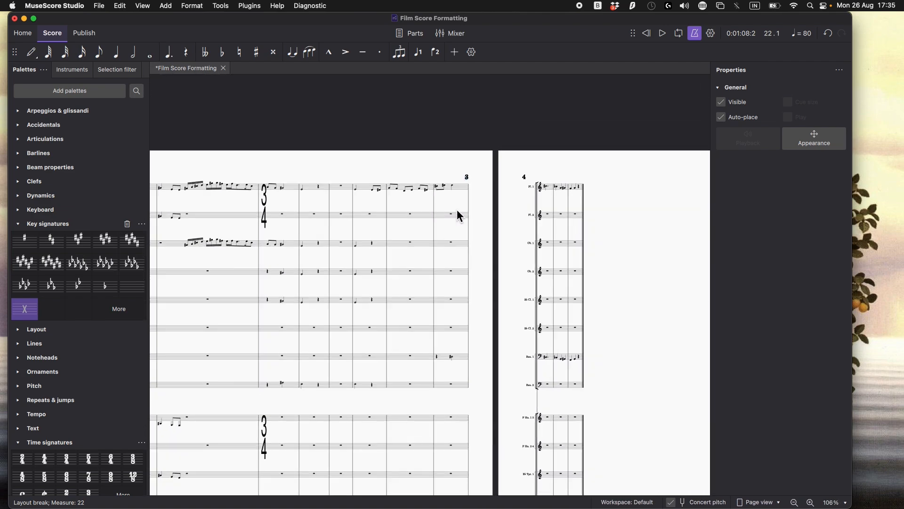
Step: Add a page break at measure 21
scroll(457, 212, down, 1)
click(37, 329)
drag(45, 255, 375, 207)
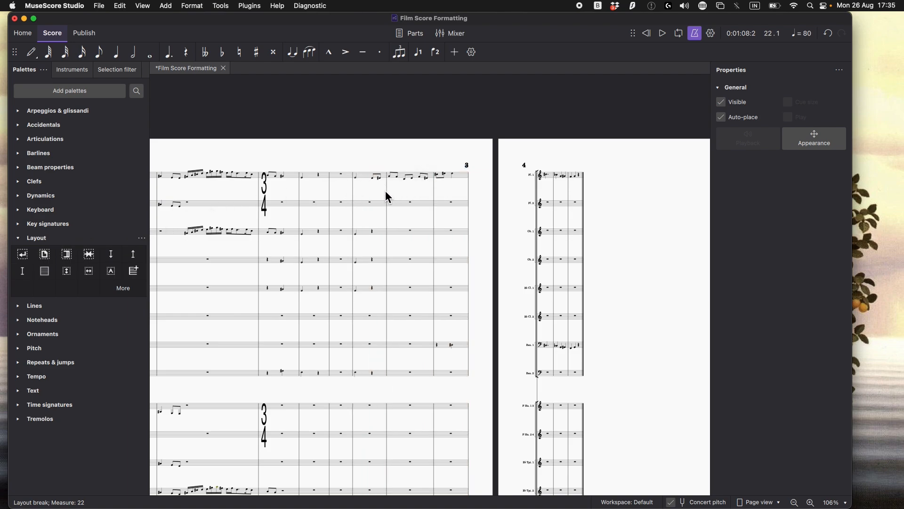
click(398, 176)
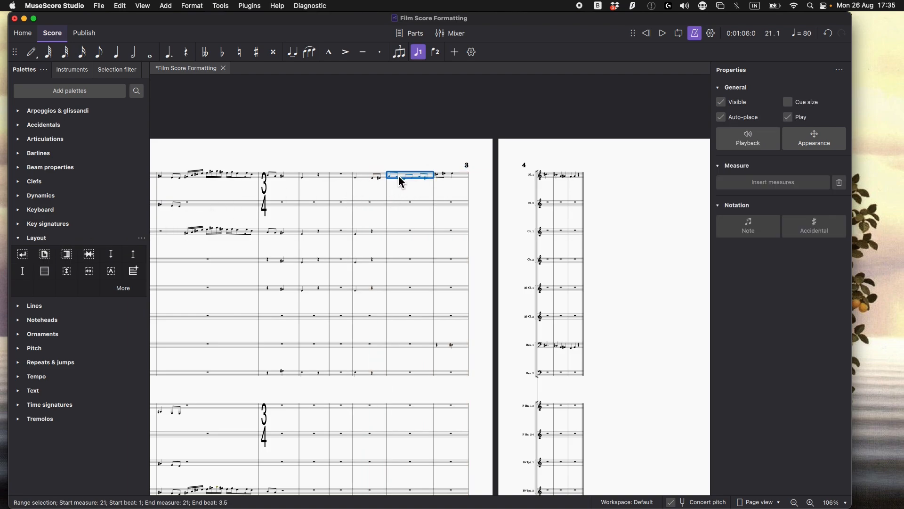
click(45, 255)
Step: Delete the page break at measure 22 so the following measures share the last page
scroll(649, 221, right, 1)
scroll(648, 219, right, 5)
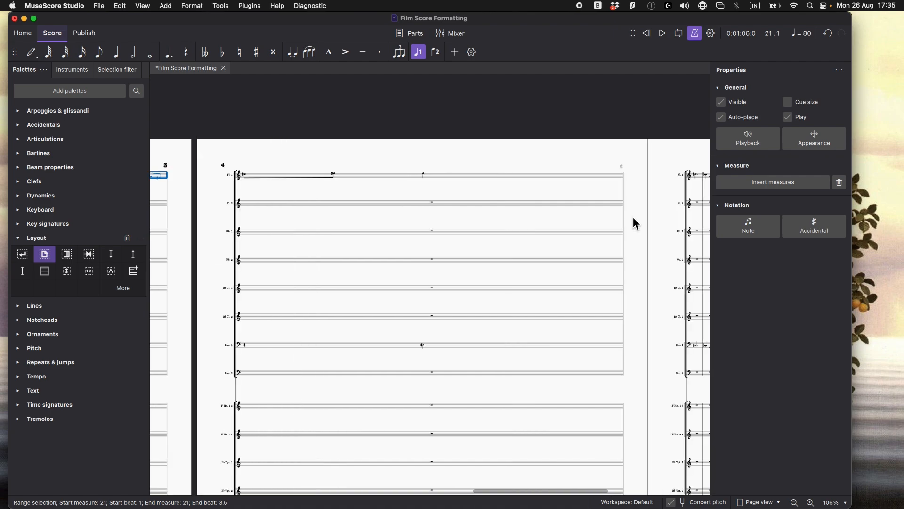
click(620, 165)
scroll(481, 255, left, 5)
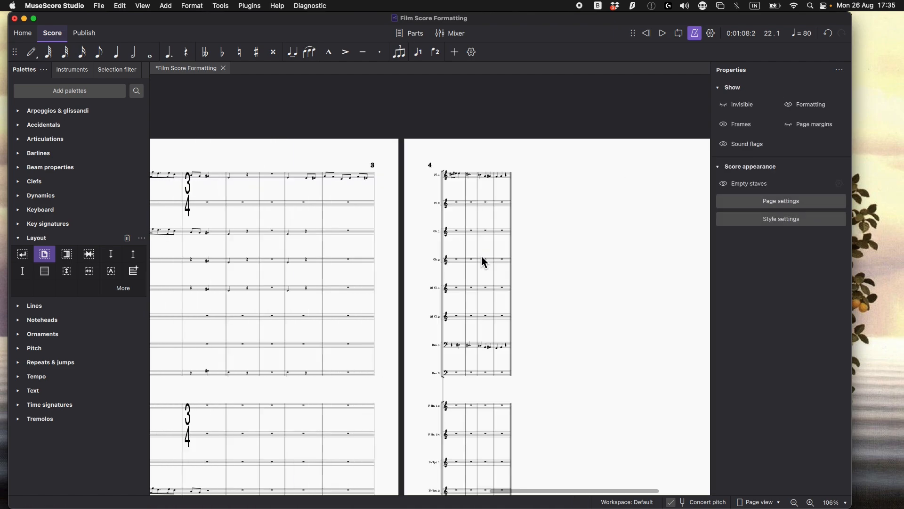
Step: Lower the last system fill threshold in the page style so the last page's measures stretch across the full width
scroll(533, 244, down, 3)
click(165, 5)
mouse_move(188, 4)
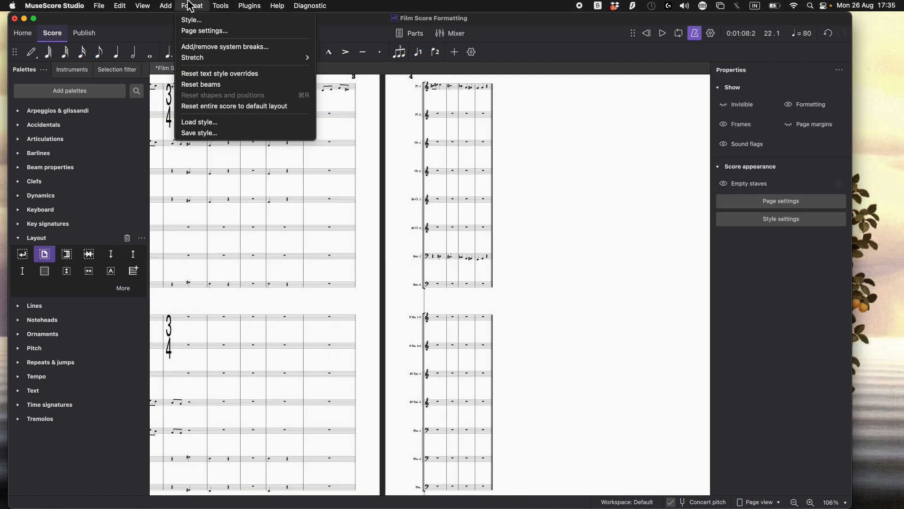
click(196, 19)
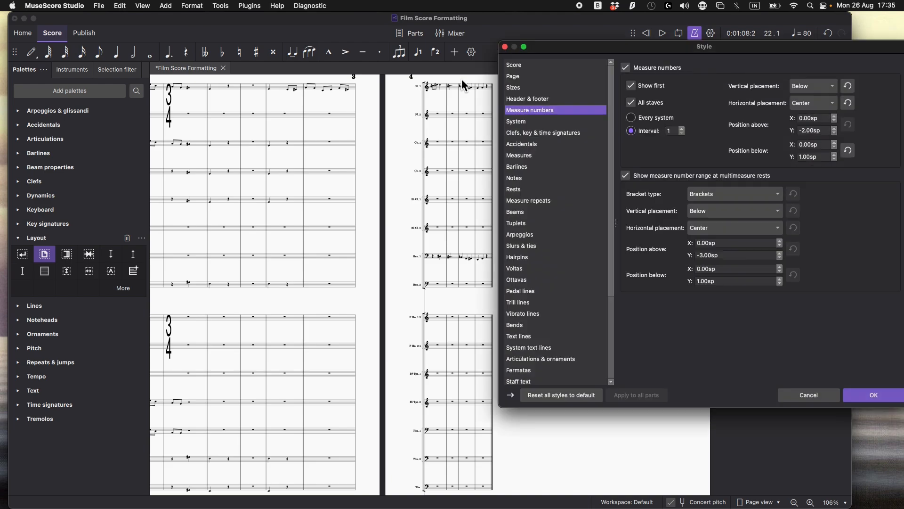
click(534, 77)
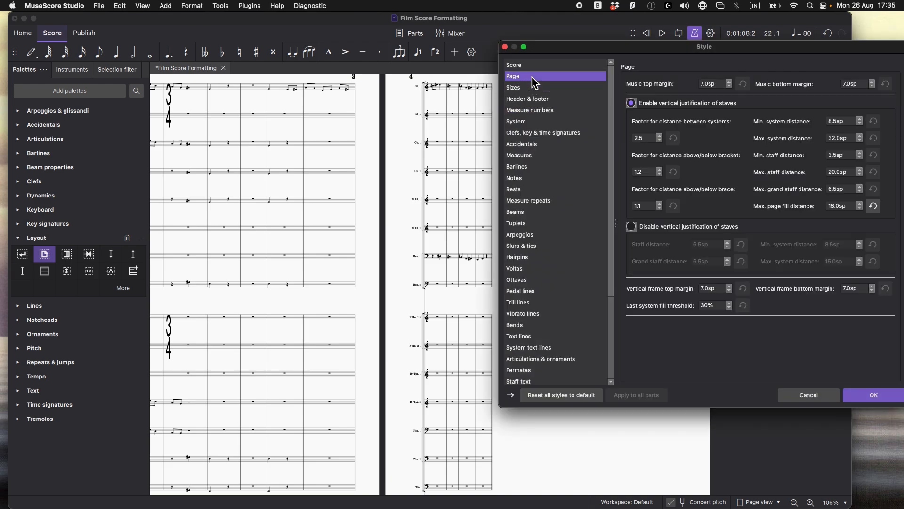
click(728, 303)
click(729, 303)
click(728, 303)
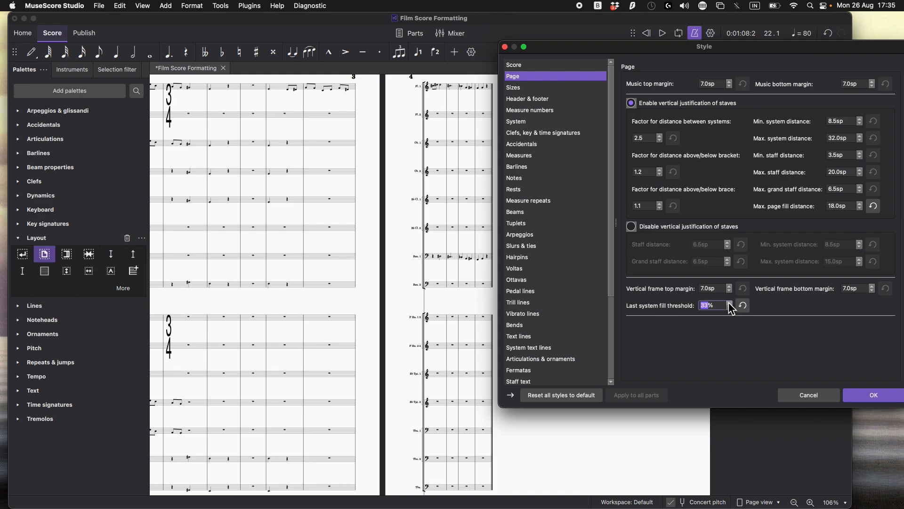
click(729, 304)
click(729, 304)
text(30)
click(730, 308)
click(872, 395)
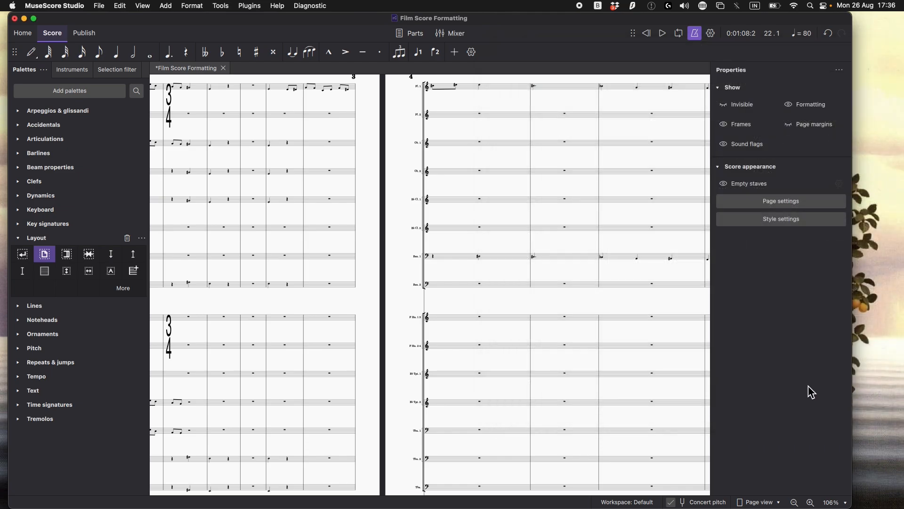
Step: Examine the stretched last page and the overall layout of all the score pages
scroll(666, 372, right, 5)
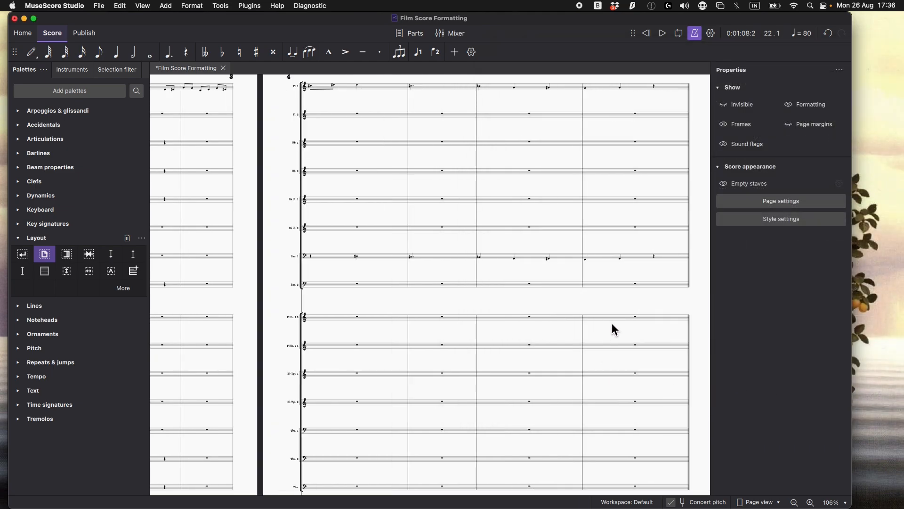
scroll(612, 324, down, 5)
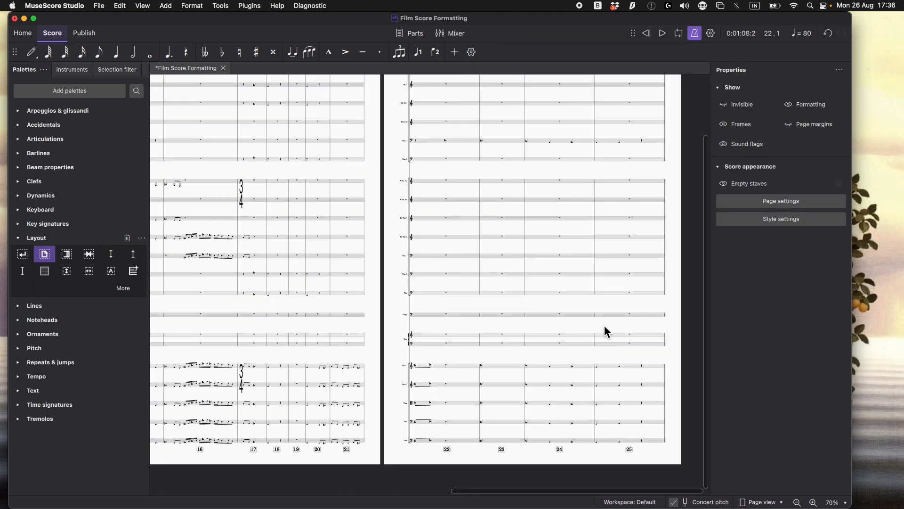
scroll(604, 325, down, 3)
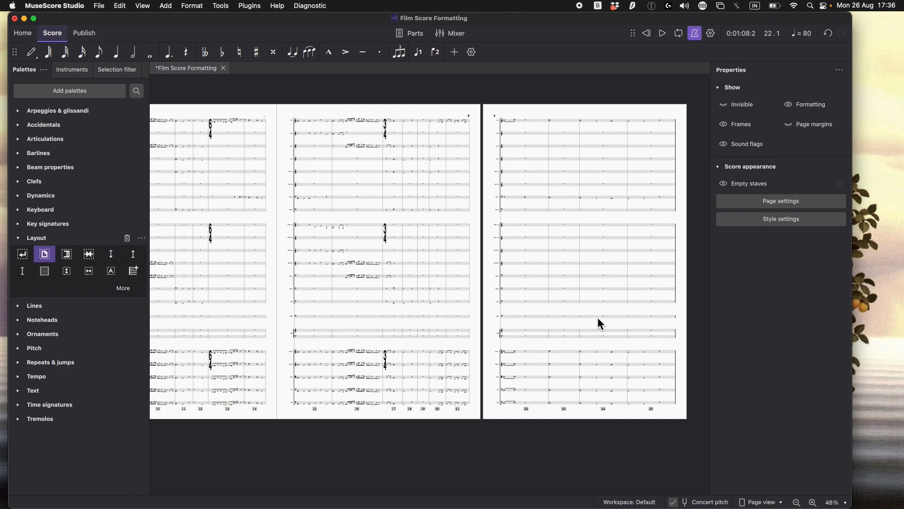
scroll(601, 324, up, 2)
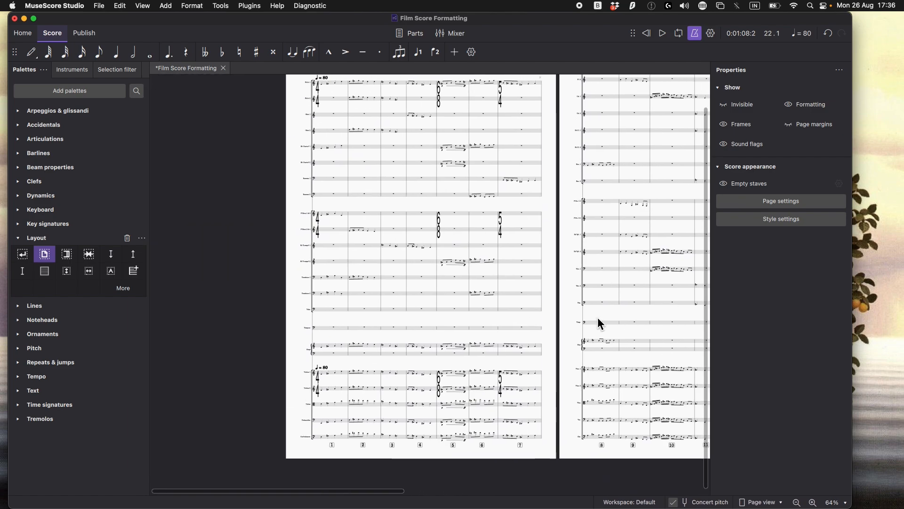
scroll(599, 320, up, 3)
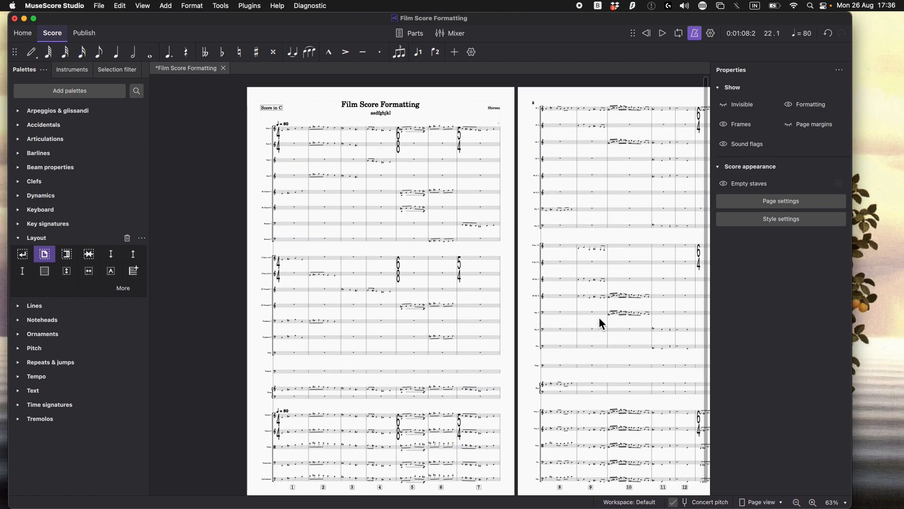
scroll(599, 317, down, 1)
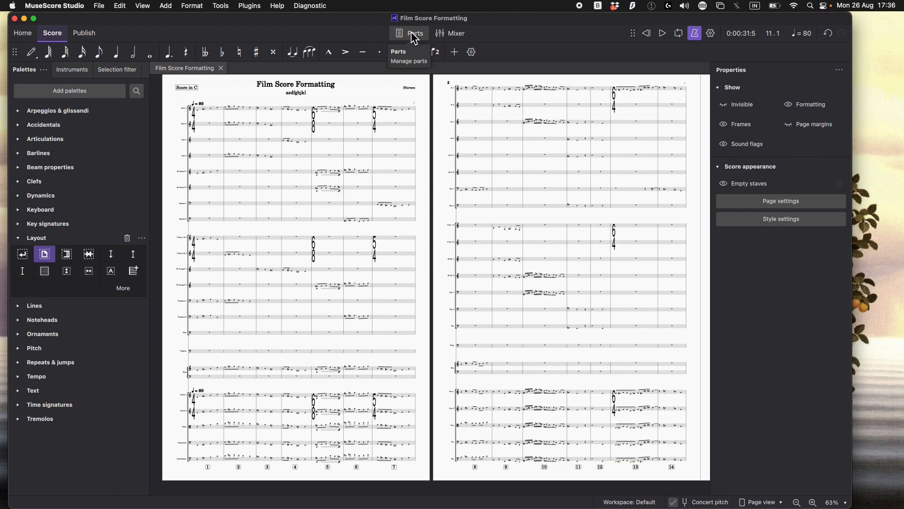
Step: Open the Flute 1, Oboe 1 and B♭ Clarinet 1 parts together
click(415, 39)
scroll(468, 339, down, 12)
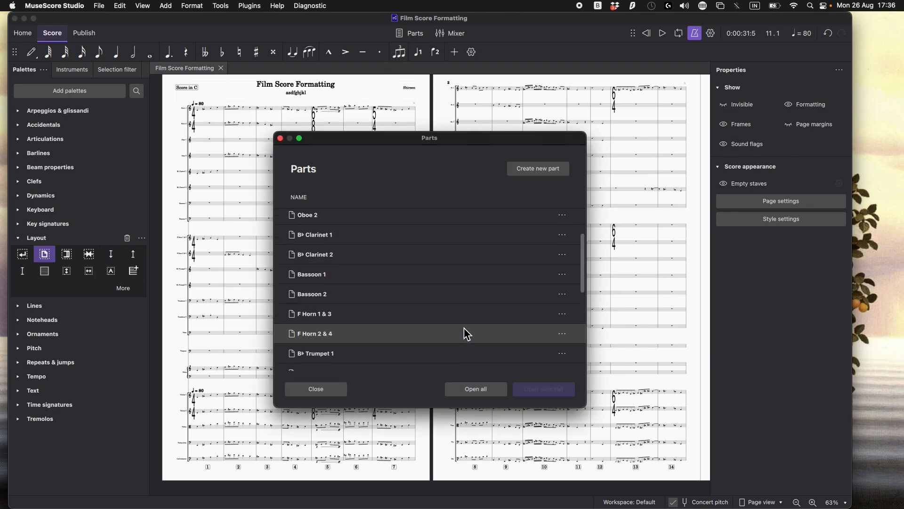
scroll(471, 351, up, 12)
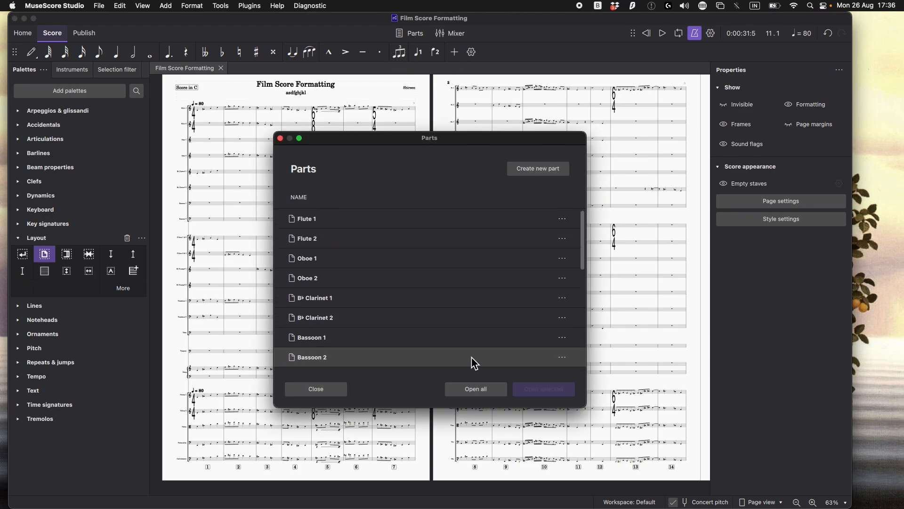
click(342, 227)
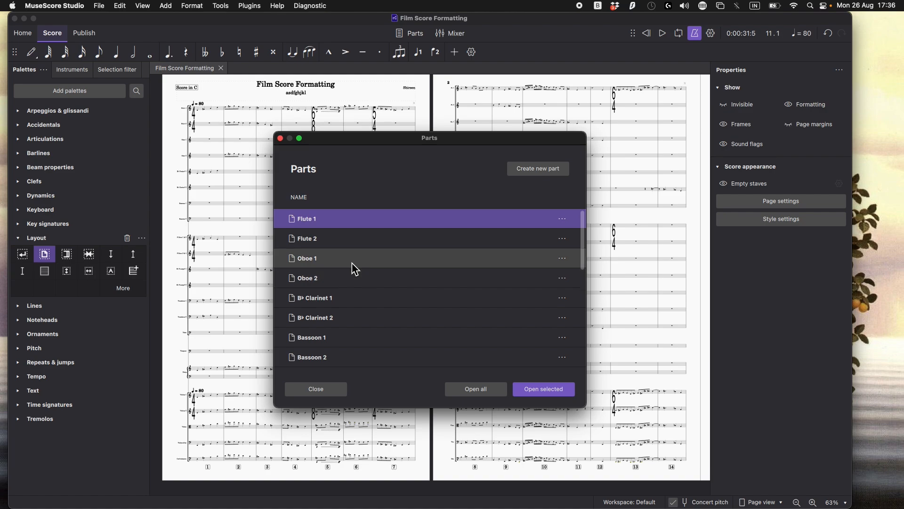
super+click(348, 297)
super+click(347, 259)
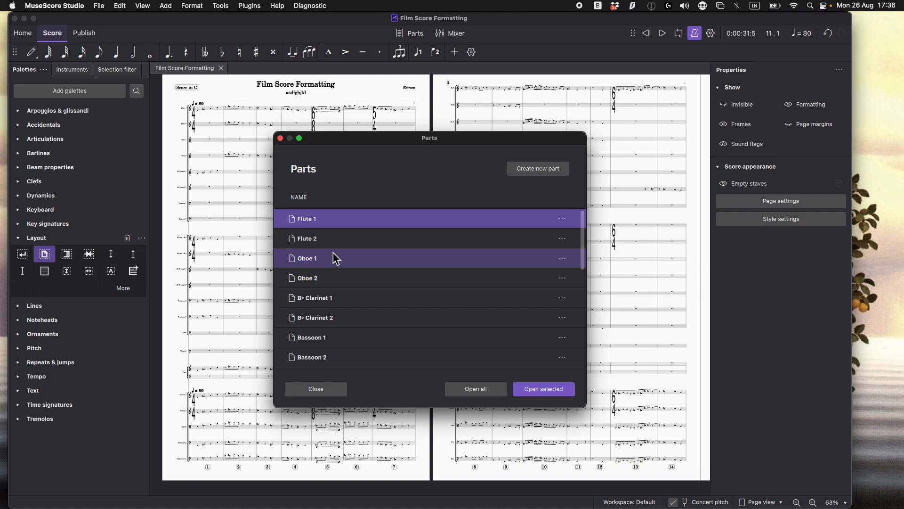
key(Return)
scroll(338, 275, down, 1)
scroll(372, 278, left, 1)
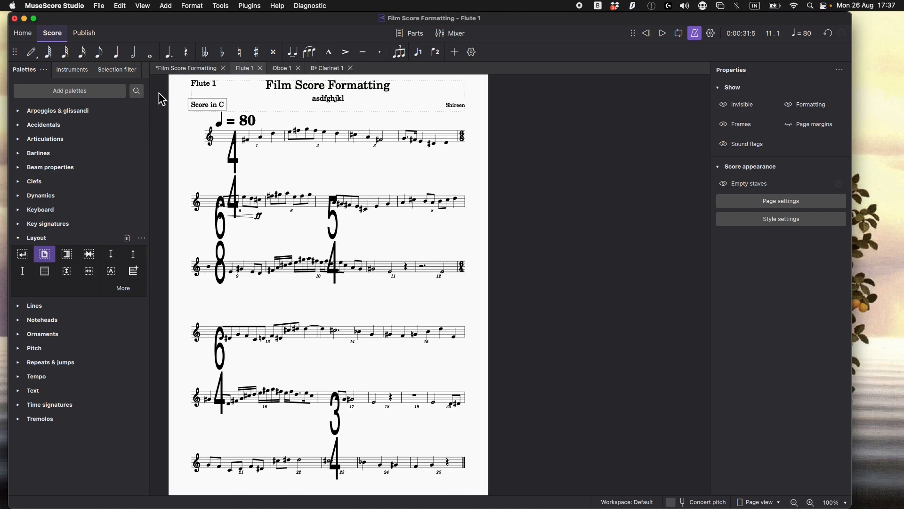
Step: Compare the large time signatures and tempo marking in the Flute 1 part with those in the full score
click(182, 66)
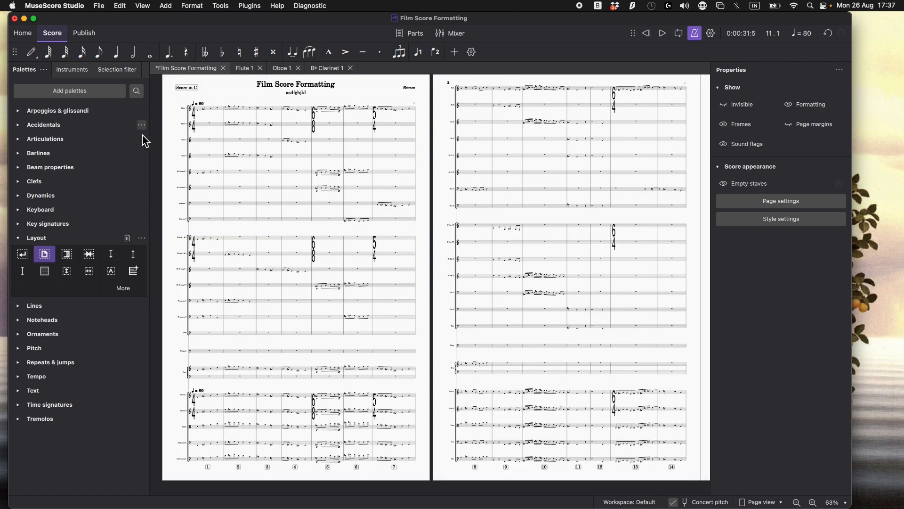
click(246, 69)
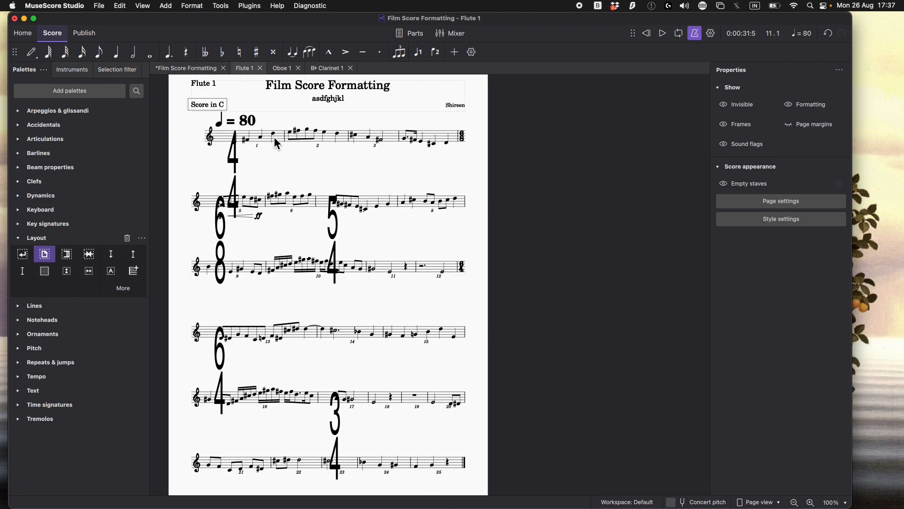
click(257, 128)
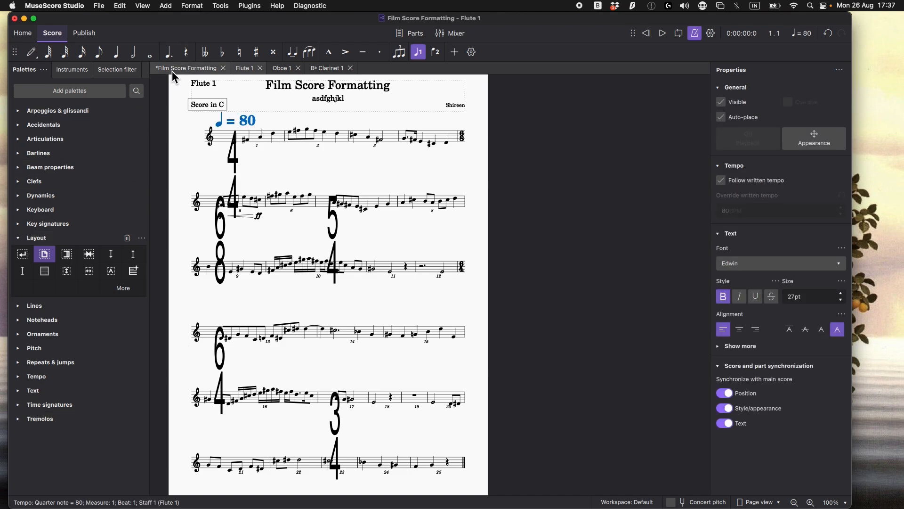
click(184, 70)
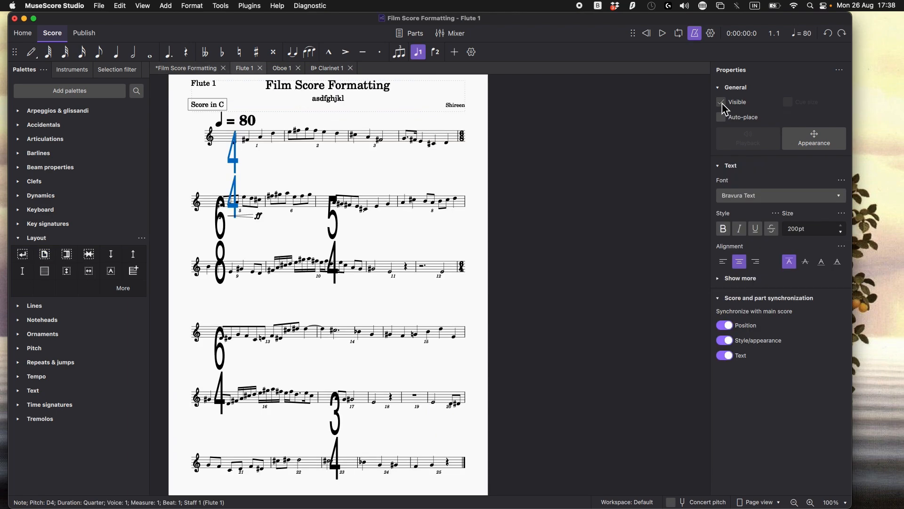
Step: Make all the large time signature texts in the Flute 1 part invisible and turn off the display of invisible elements
click(721, 104)
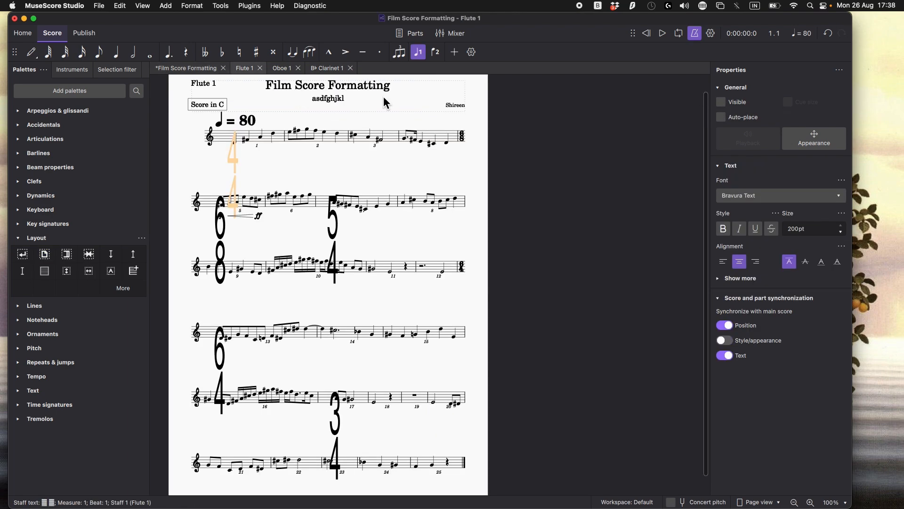
click(162, 68)
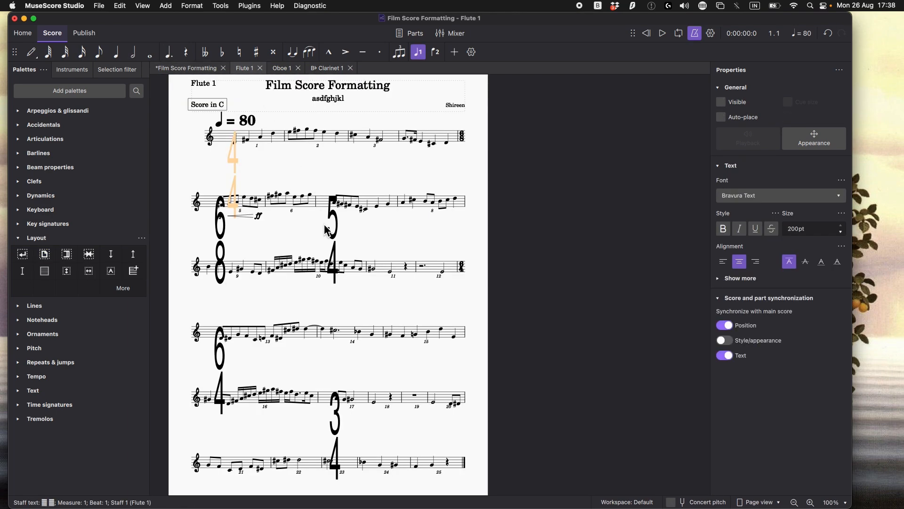
right_click(332, 225)
mouse_move(422, 314)
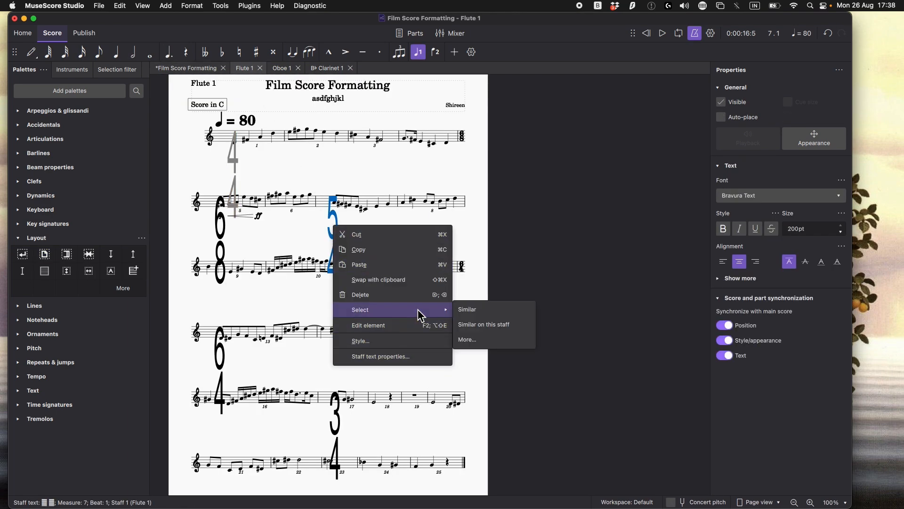
click(490, 324)
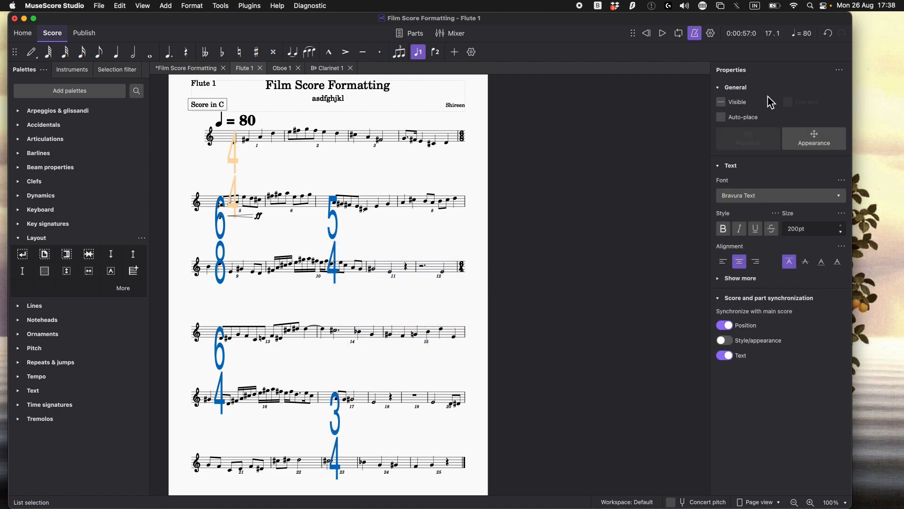
click(721, 102)
click(721, 102)
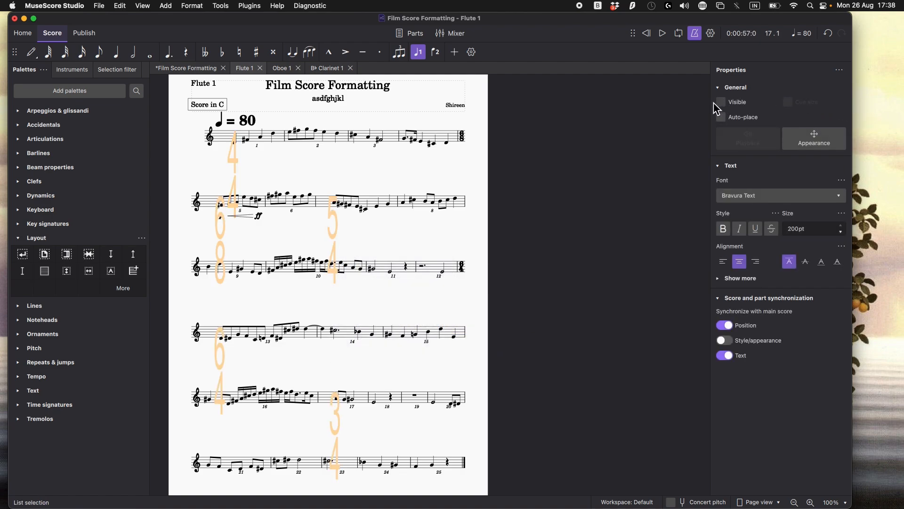
click(387, 223)
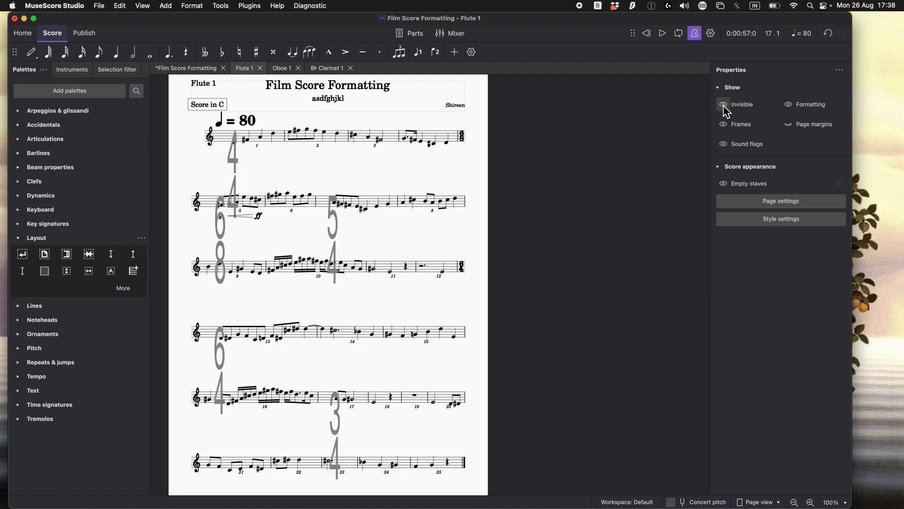
click(725, 106)
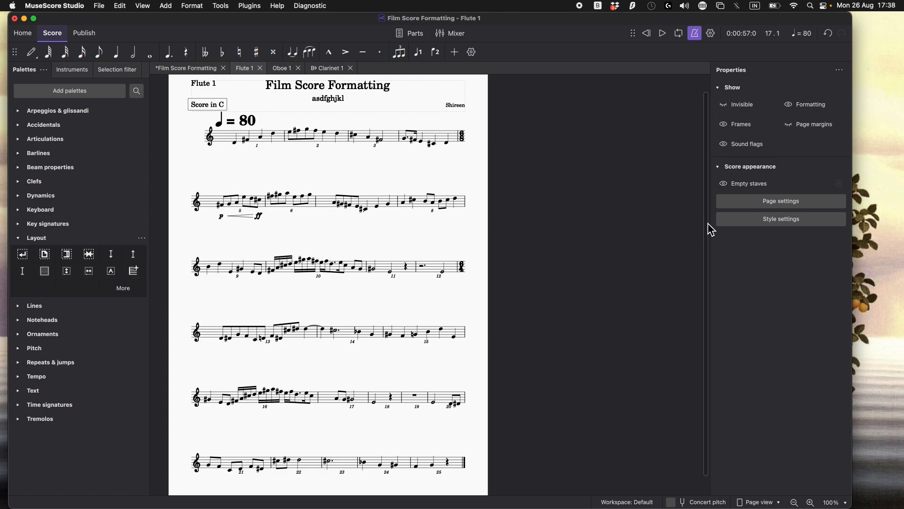
Step: Select all the regular time signatures in the Flute 1 part and open their appearance settings
click(221, 136)
right_click(221, 136)
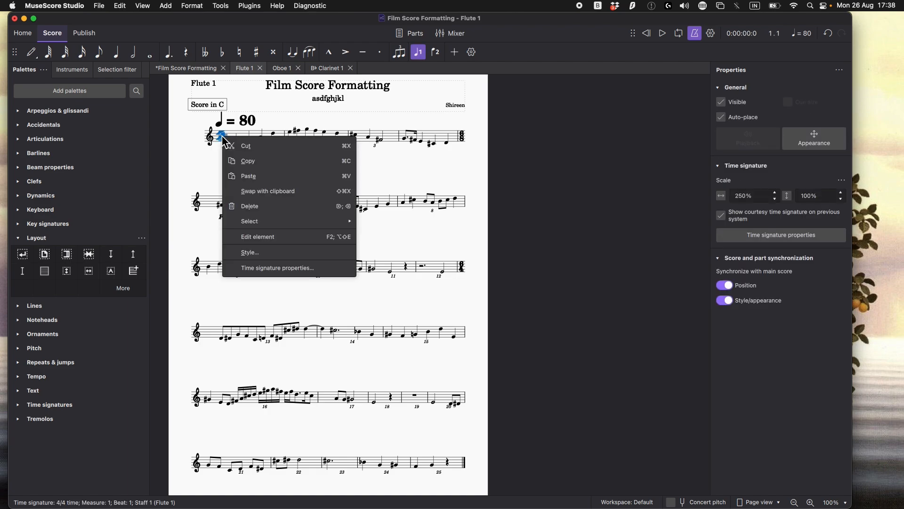
mouse_move(345, 221)
click(383, 225)
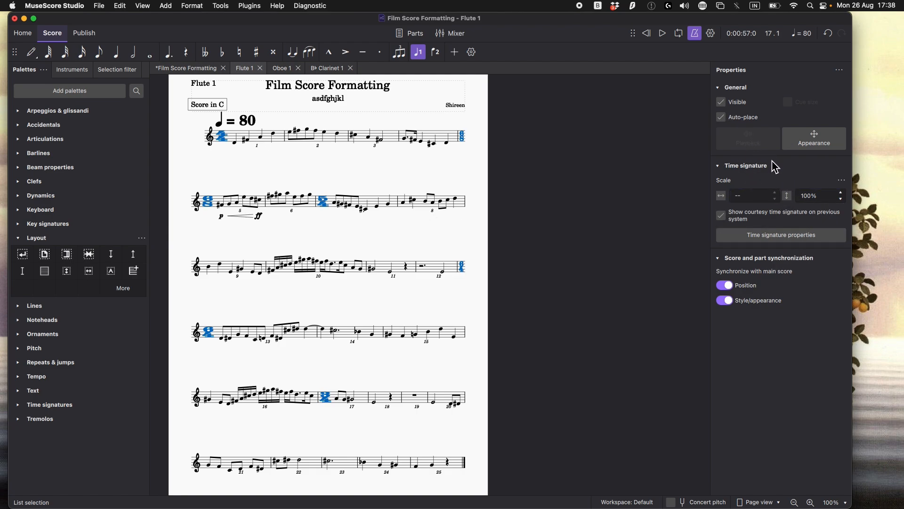
click(798, 137)
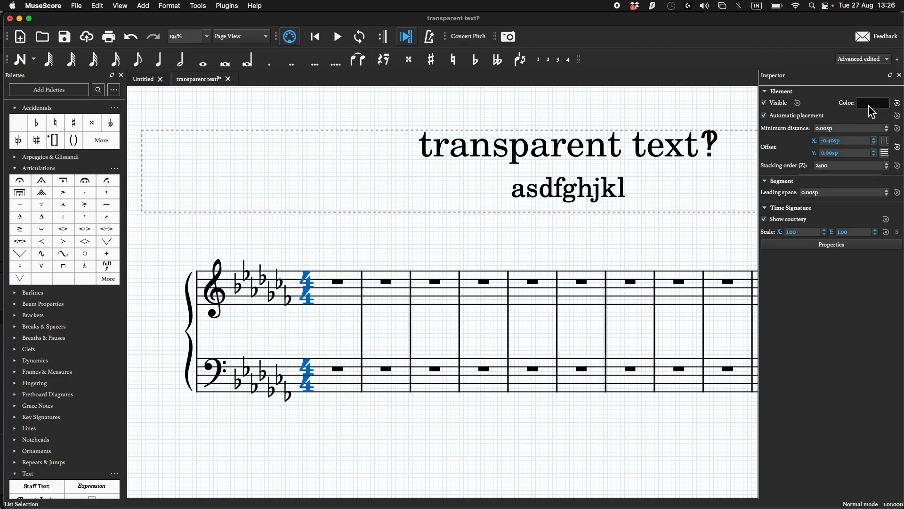
Step: Switch to the older MuseScore's transparent text score and view the color and opacity of the 4/4 time signatures
click(872, 104)
drag(664, 206, 654, 213)
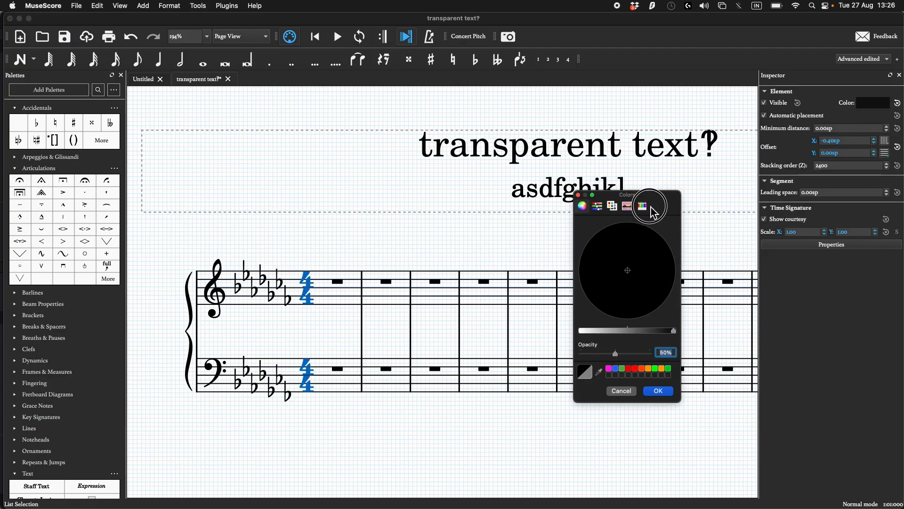
click(621, 391)
click(341, 325)
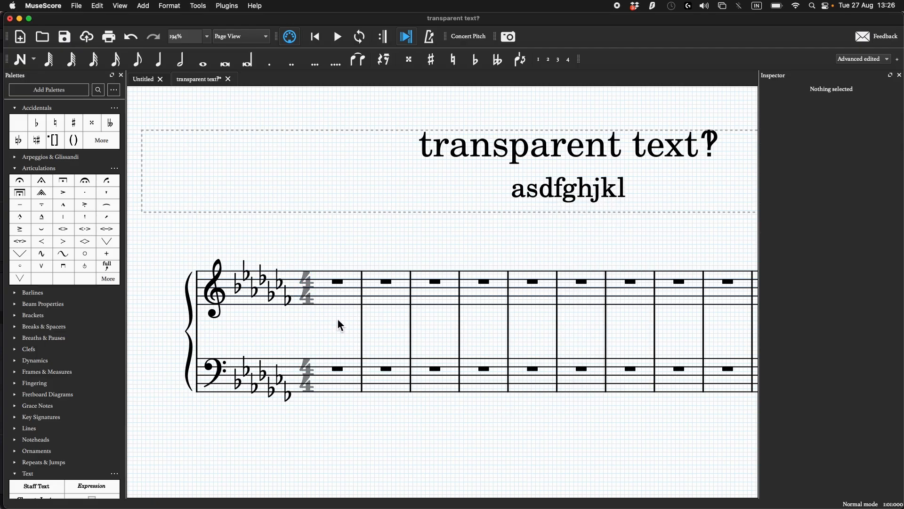
Step: Set the color opacity of both 4/4 time signatures to 12% and adjust their transparency once more
click(310, 302)
click(874, 103)
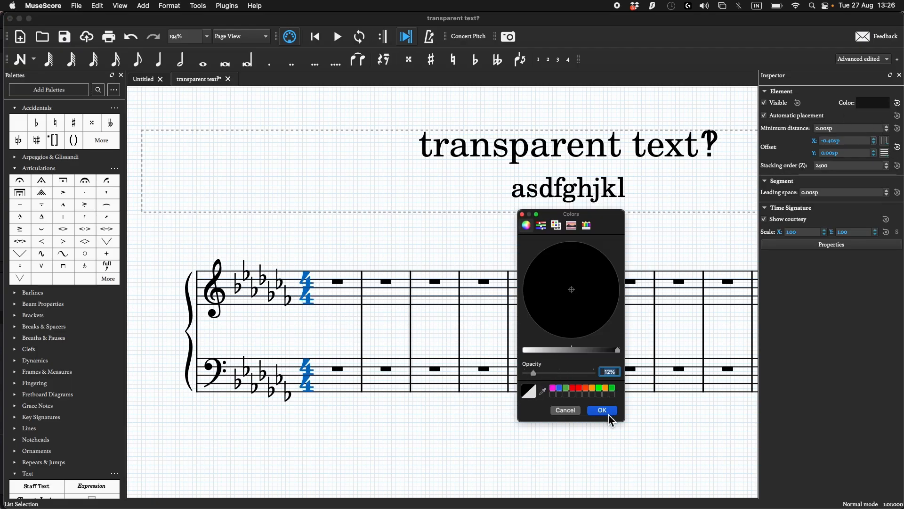
click(607, 412)
click(874, 102)
click(604, 411)
click(317, 319)
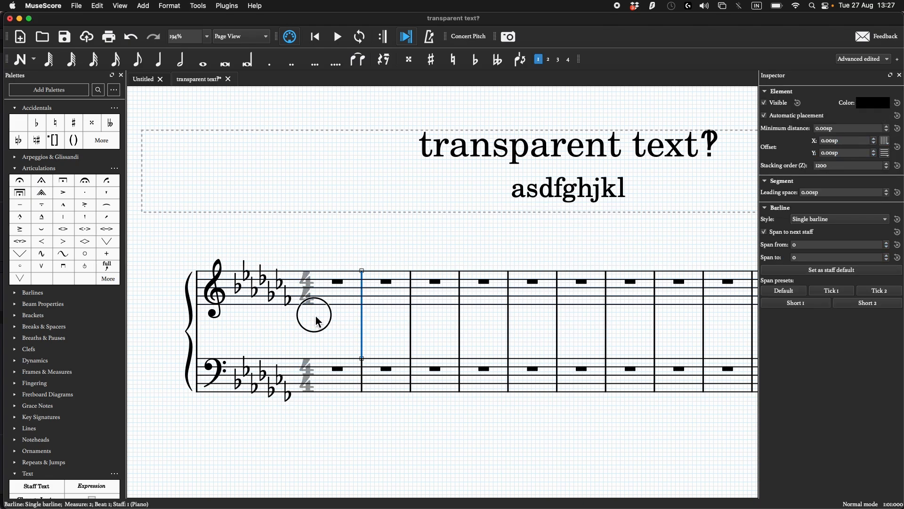
Step: Readjust the color opacity of both 4/4 time signatures in the transparent text score, using 7%
click(309, 290)
click(873, 103)
click(604, 411)
click(410, 357)
click(317, 306)
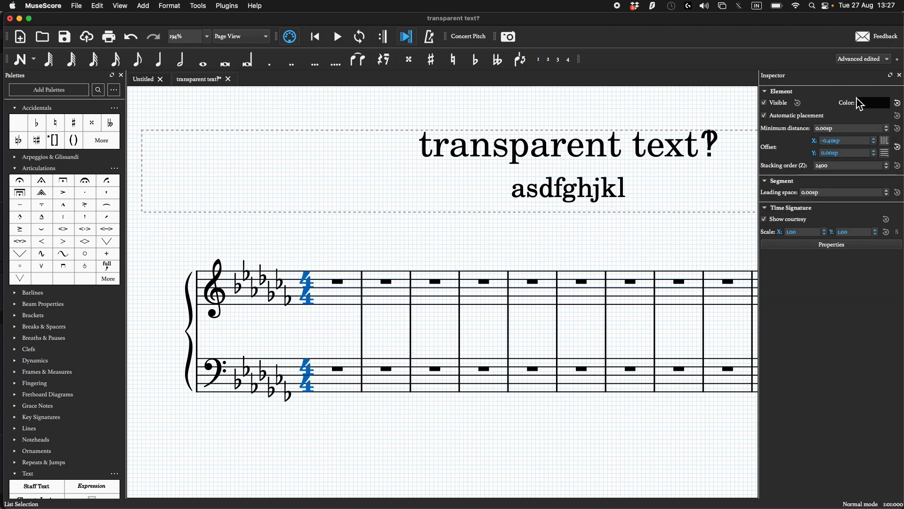
click(858, 102)
click(604, 411)
click(316, 306)
click(873, 103)
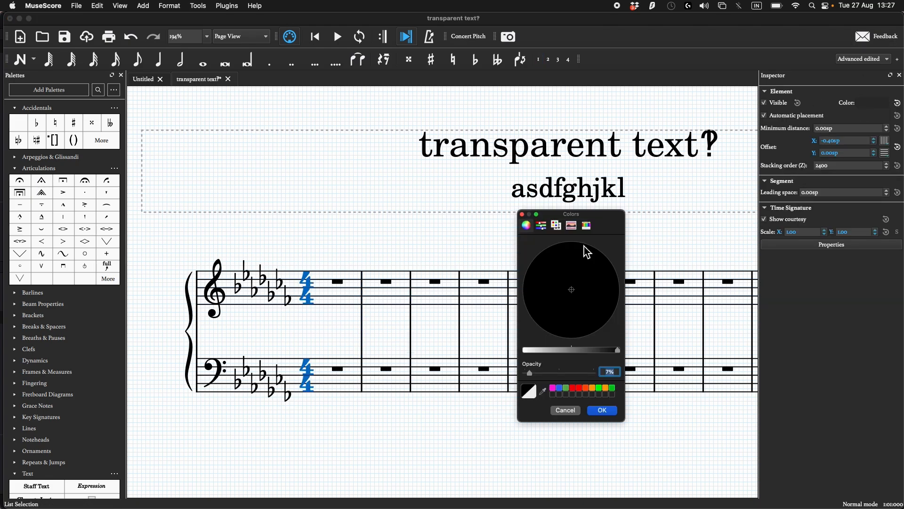
click(603, 410)
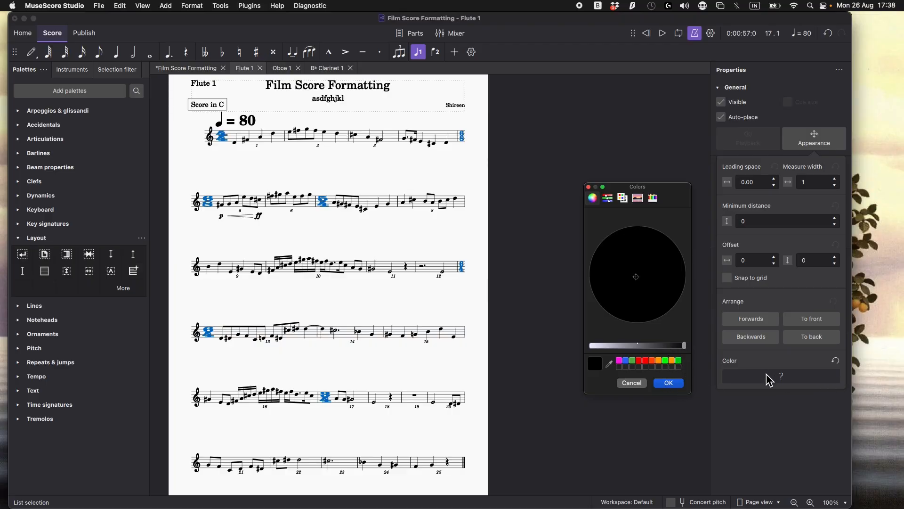
Step: Return to MuseScore Studio and apply black as the color of the selected time signatures in the Flute 1 part
click(749, 384)
click(669, 383)
click(353, 178)
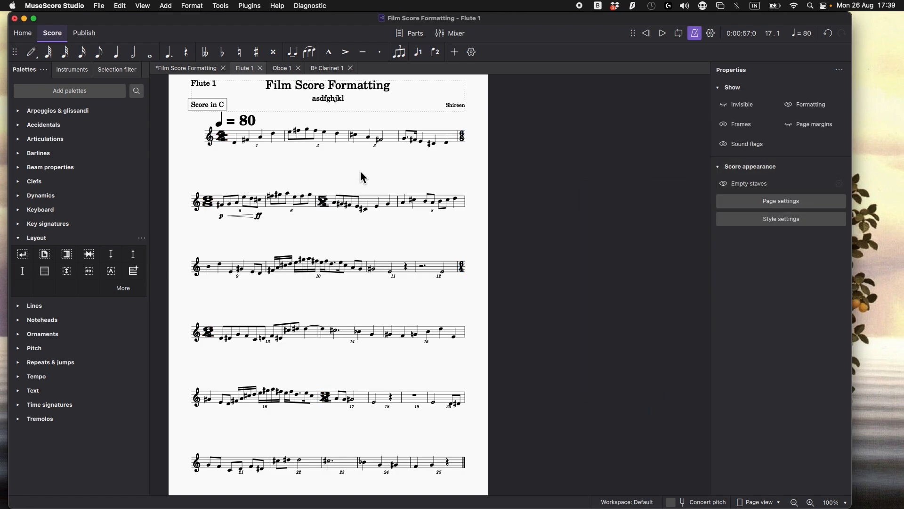
Step: Try setting the horizontal scale of all time signatures on the Flute 1 staff to 100%, and undo it
click(327, 203)
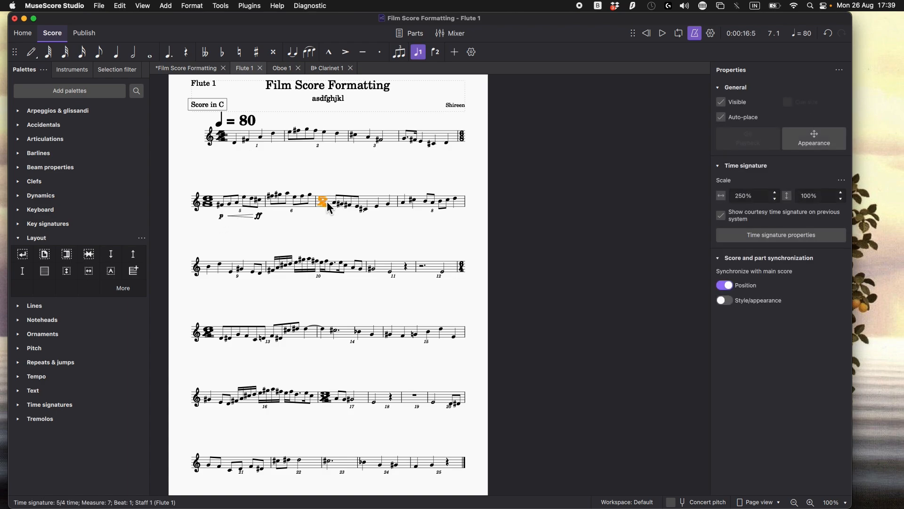
click(329, 217)
click(323, 202)
click(743, 196)
right_click(222, 137)
mouse_move(322, 222)
click(386, 236)
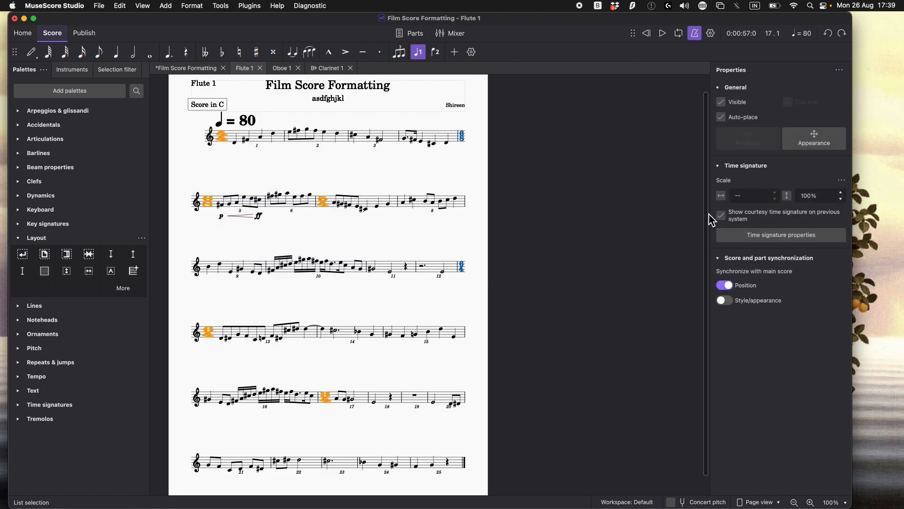
click(749, 196)
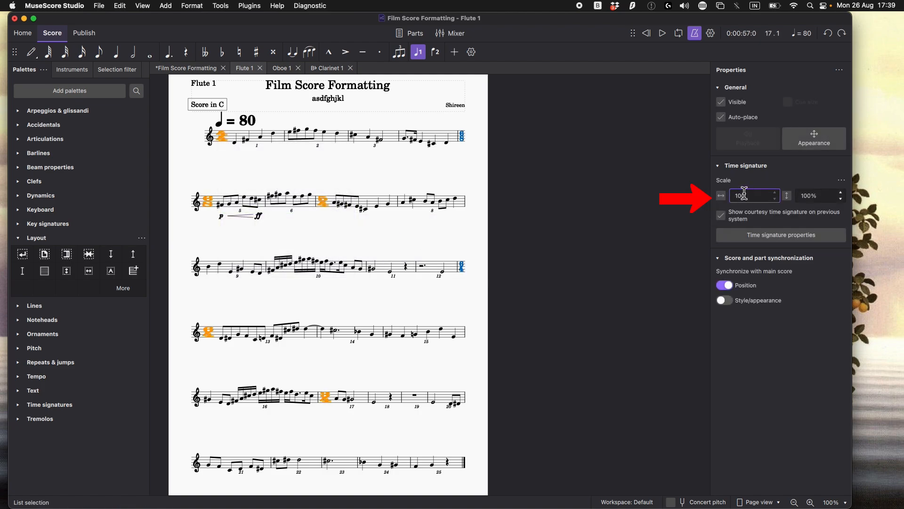
key(Return)
click(421, 218)
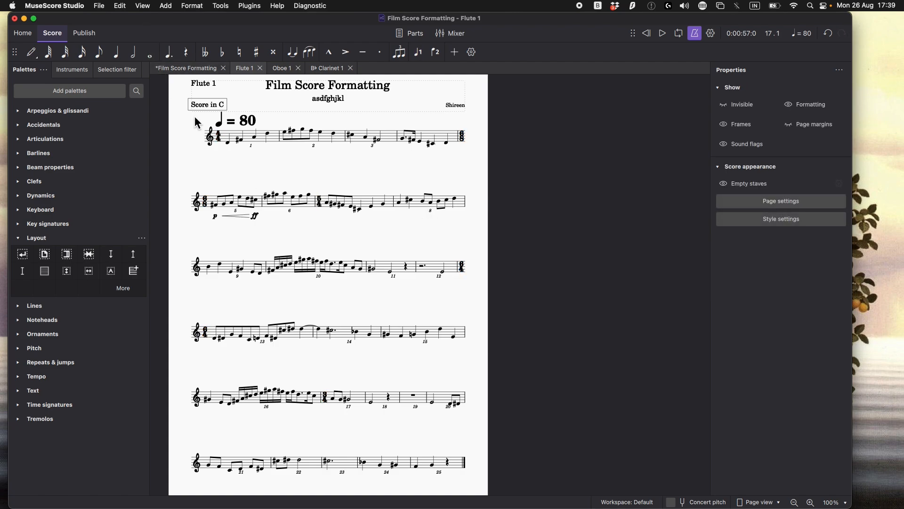
key(super+z)
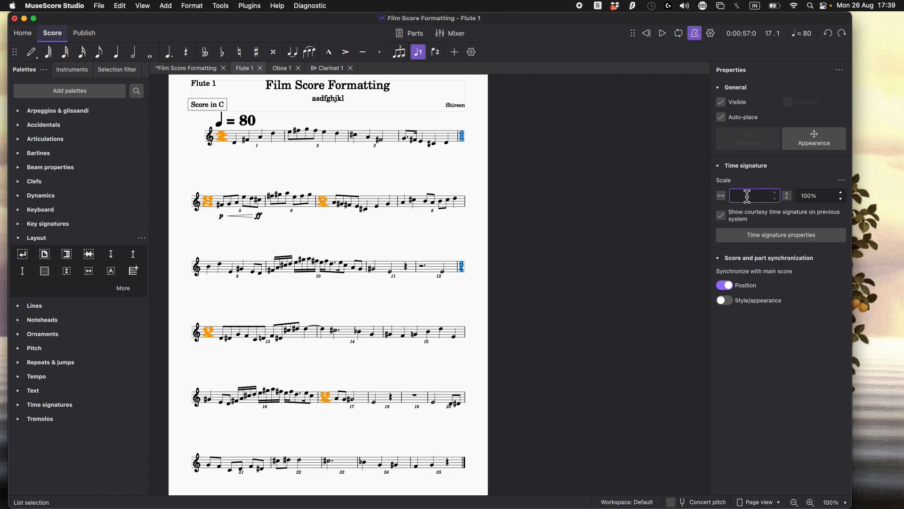
Step: Select all similar time signatures on the Flute 1 staff and set their horizontal scale to 100%
right_click(222, 136)
mouse_move(349, 224)
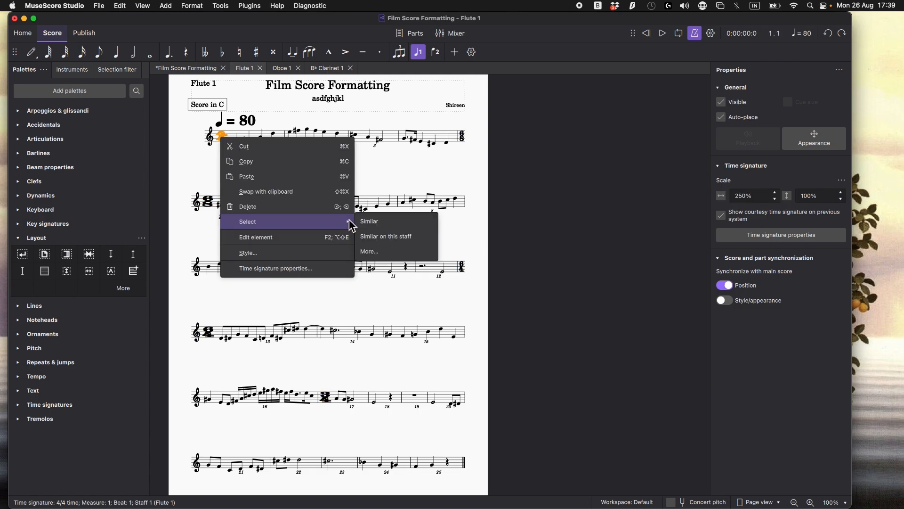
click(383, 236)
click(749, 198)
text(1)
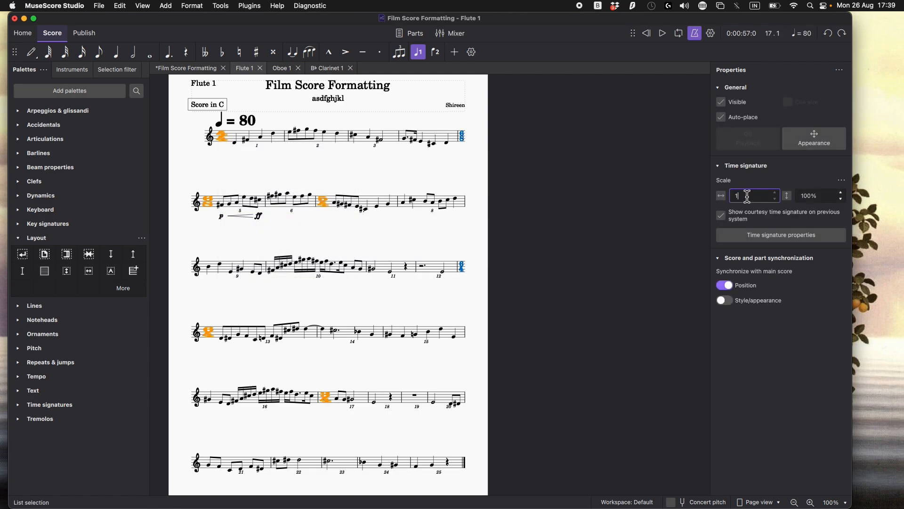
text(00)
key(Return)
click(337, 232)
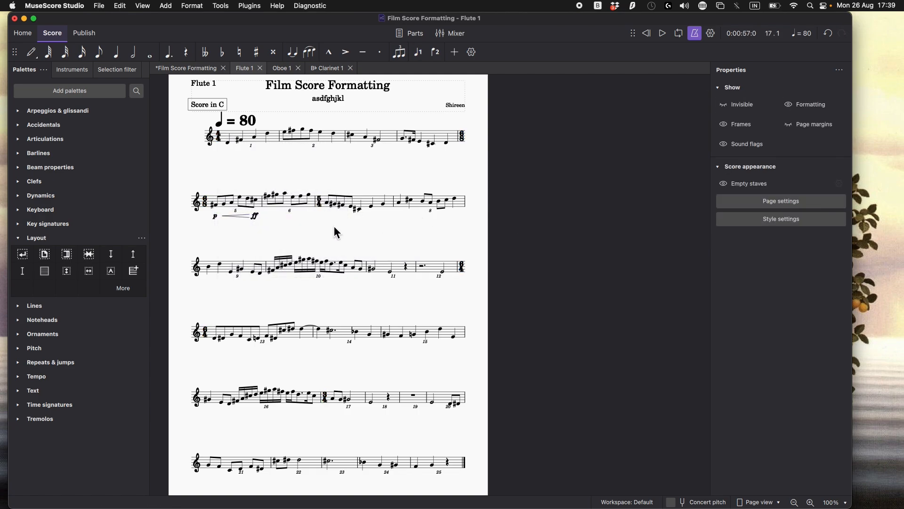
Step: Compare the time signatures and tempo marking of the Flute 1 part with the full score
click(187, 68)
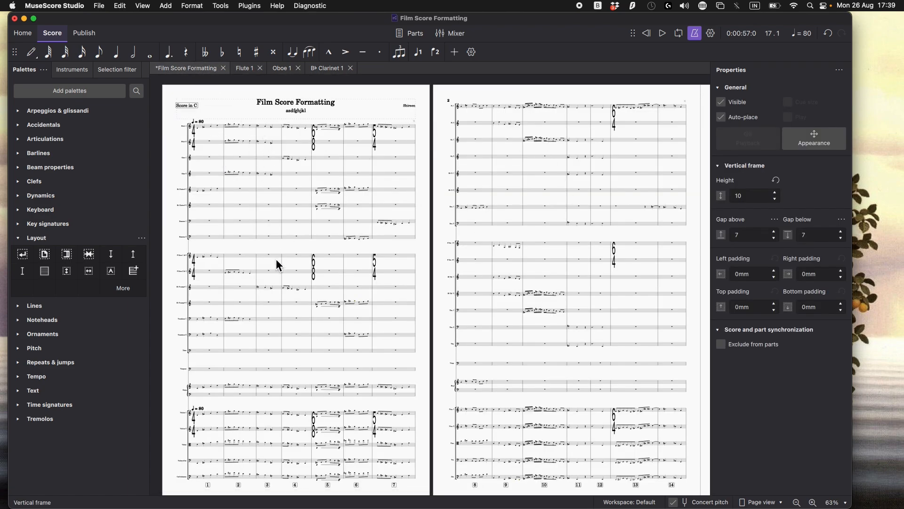
click(245, 68)
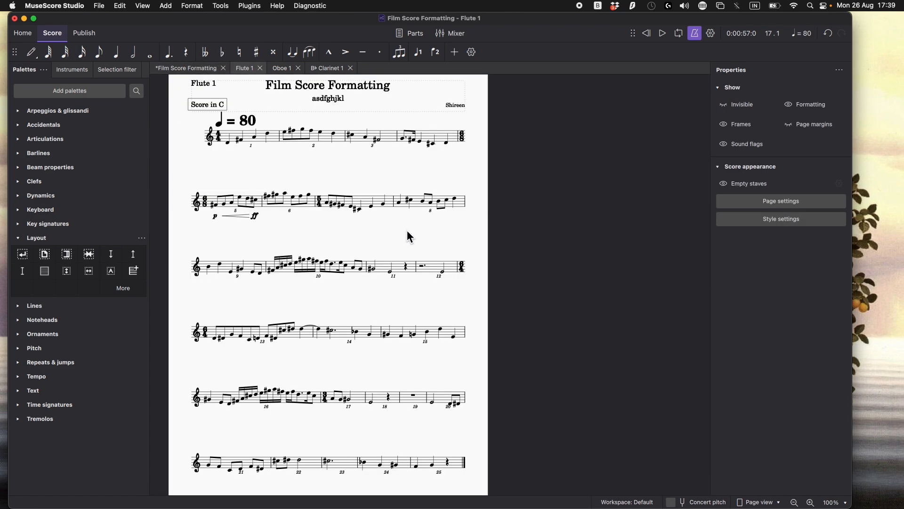
click(321, 202)
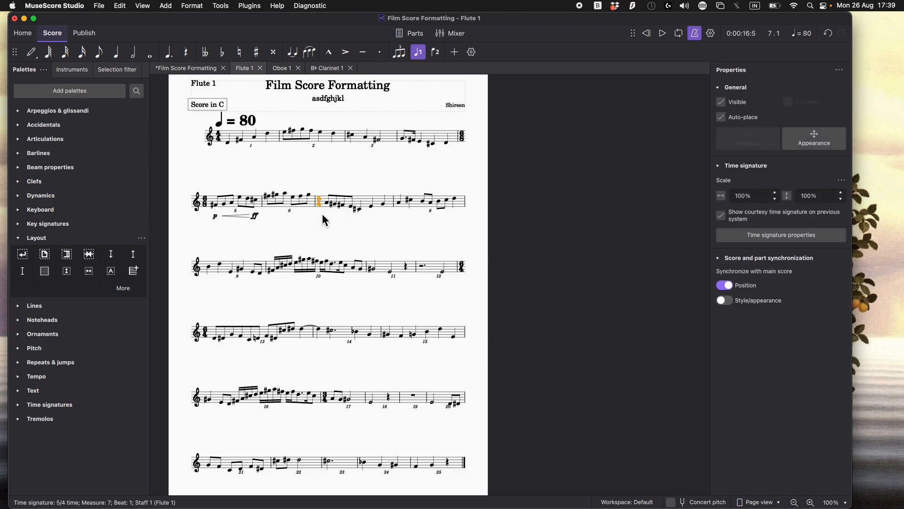
click(322, 214)
click(256, 126)
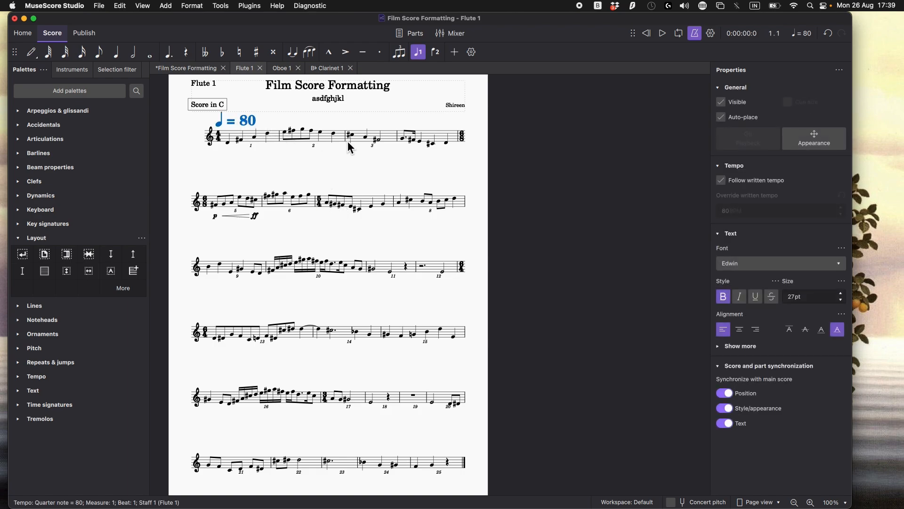
click(337, 178)
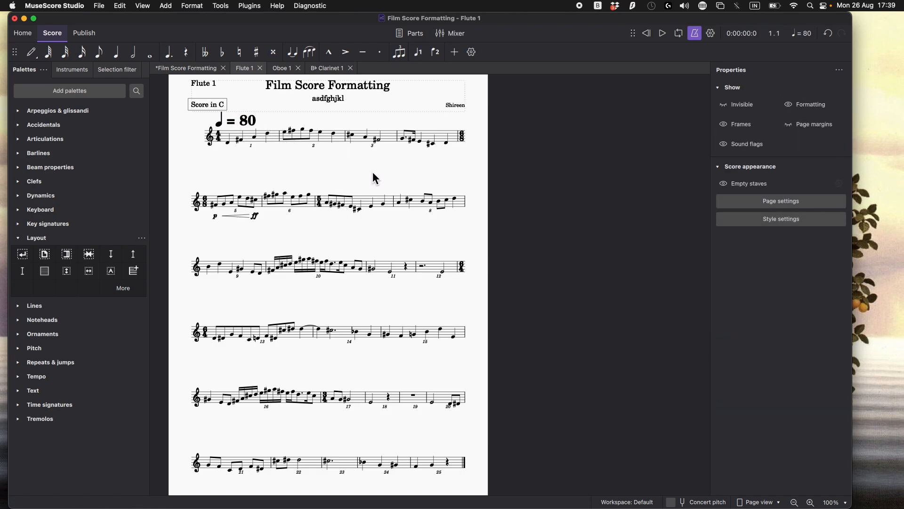
scroll(382, 182, up, 1)
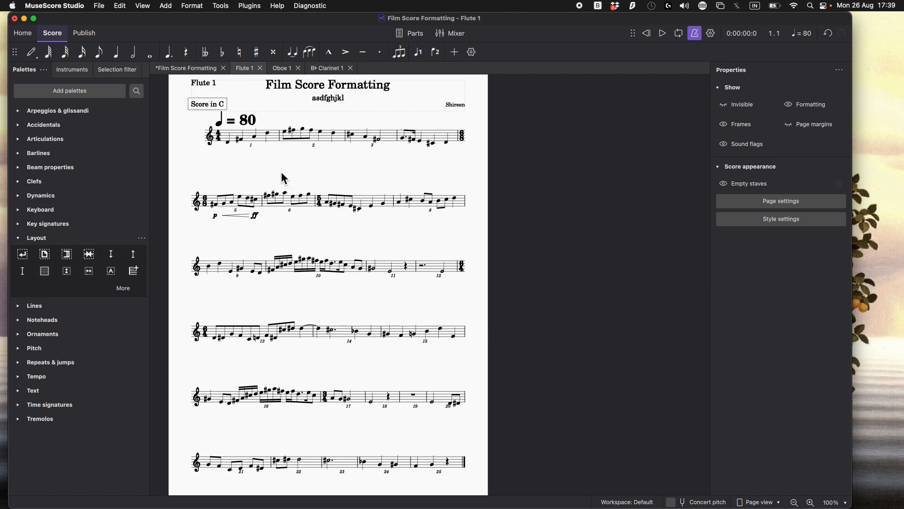
Step: Select the tempo marking in the Flute 1 part and turn off its text synchronization with the main score
click(244, 121)
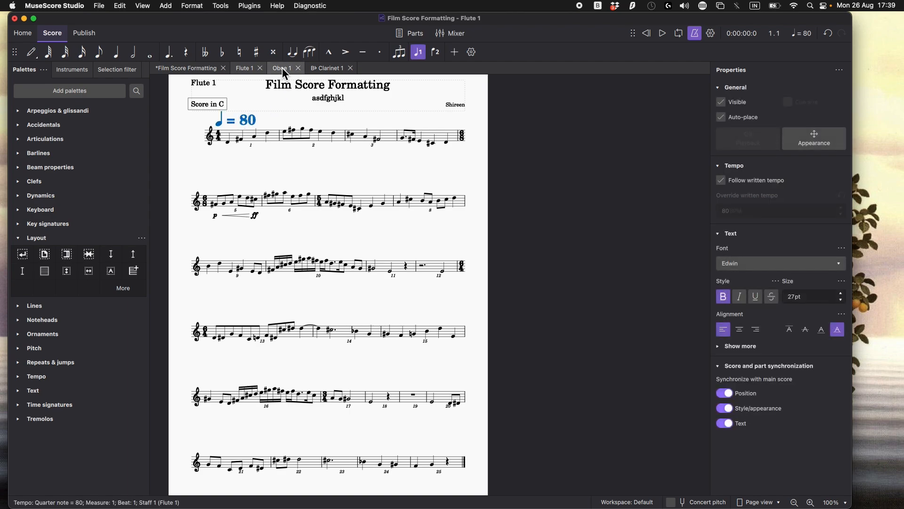
click(282, 68)
click(244, 68)
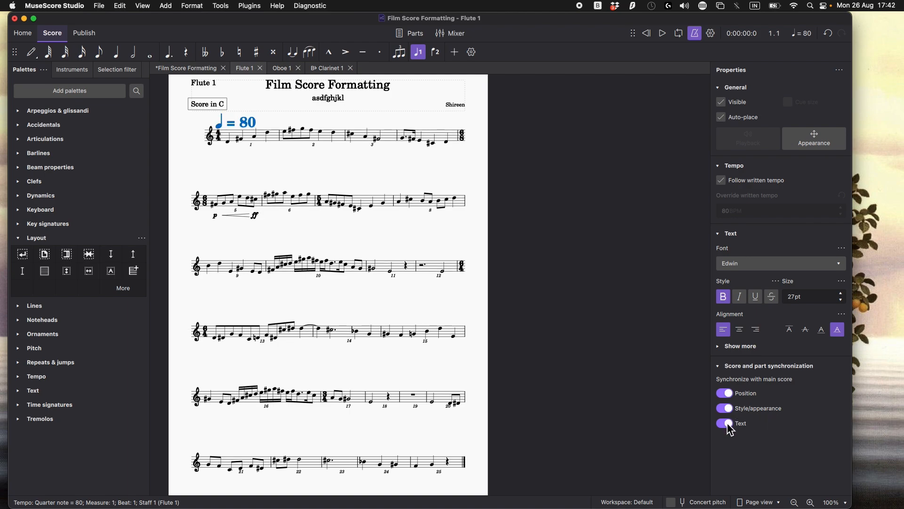
click(729, 425)
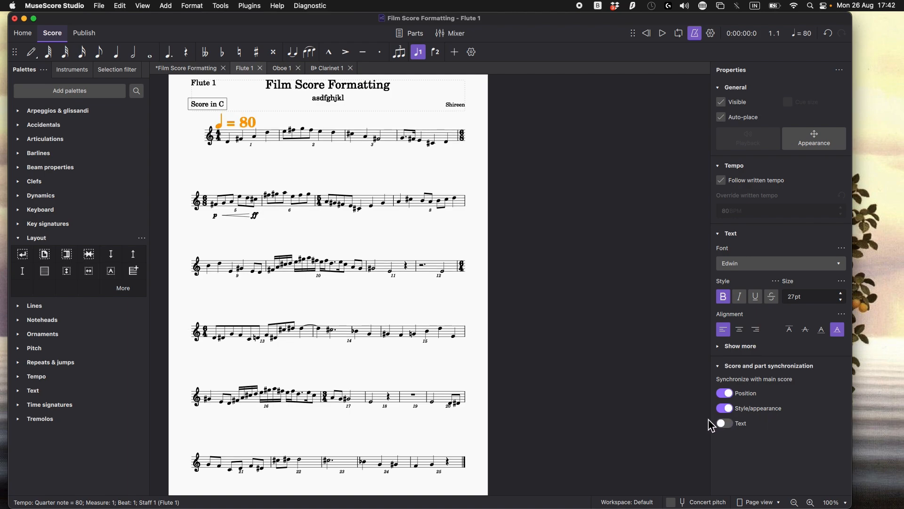
Step: Try a 10 pt font size for the Flute 1 tempo marking and check the tempo in the full score
click(815, 301)
text(12)
key(Return)
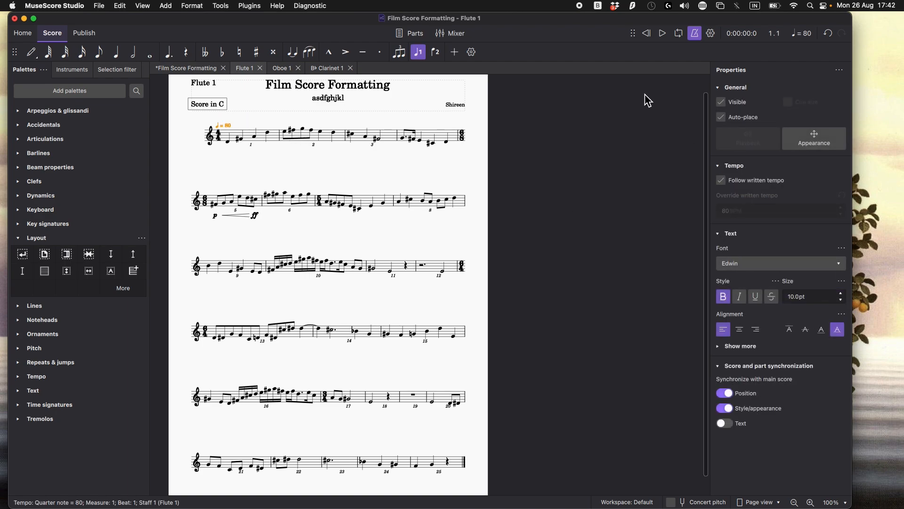
click(188, 67)
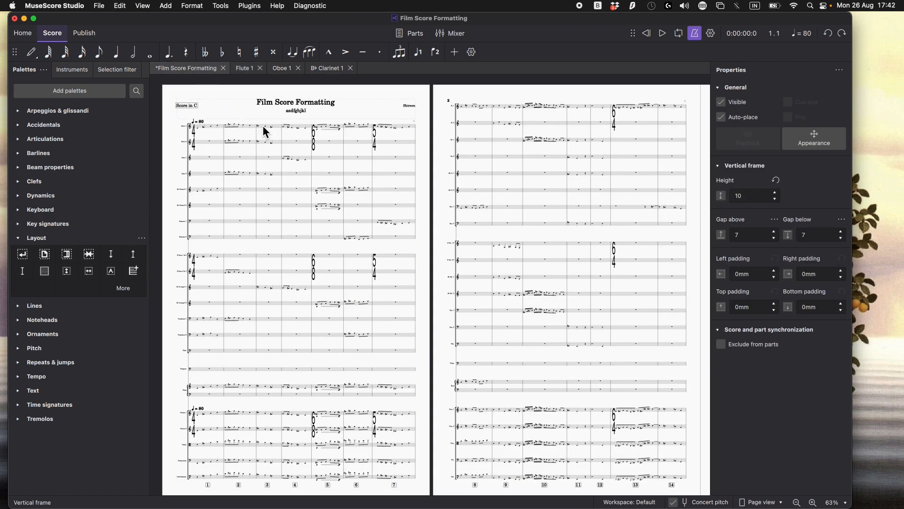
click(245, 70)
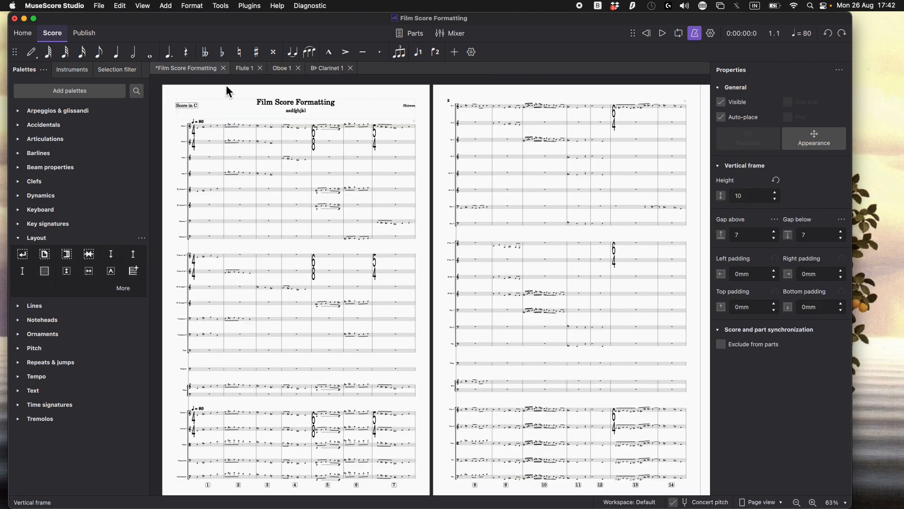
click(245, 70)
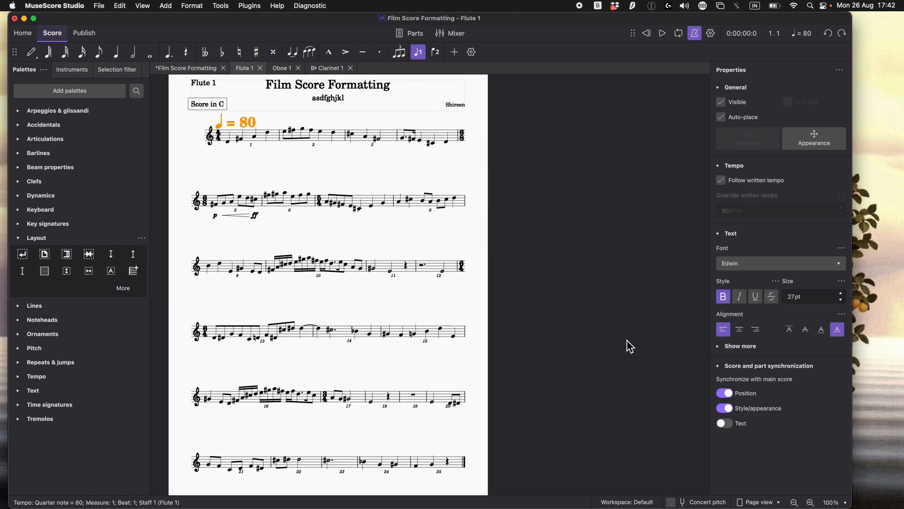
Step: Reduce the Flute 1 tempo marking's font size to 18 pt, further to 16 pt, and finally to 12 pt
click(250, 124)
double_click(804, 297)
text(18)
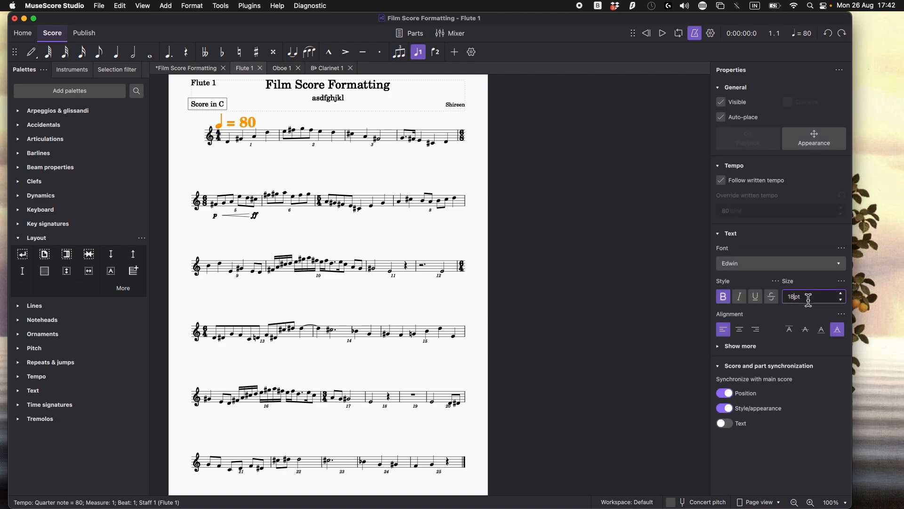
key(Return)
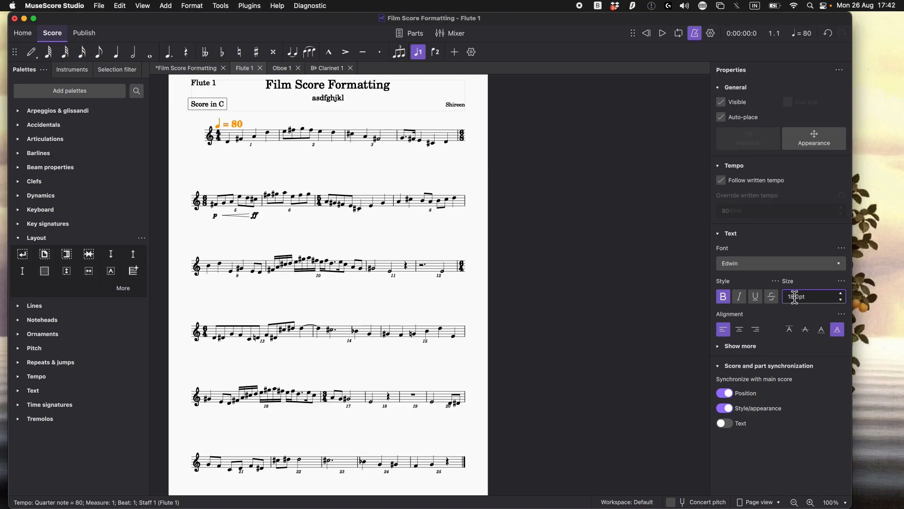
double_click(793, 296)
text(16)
key(Return)
click(792, 296)
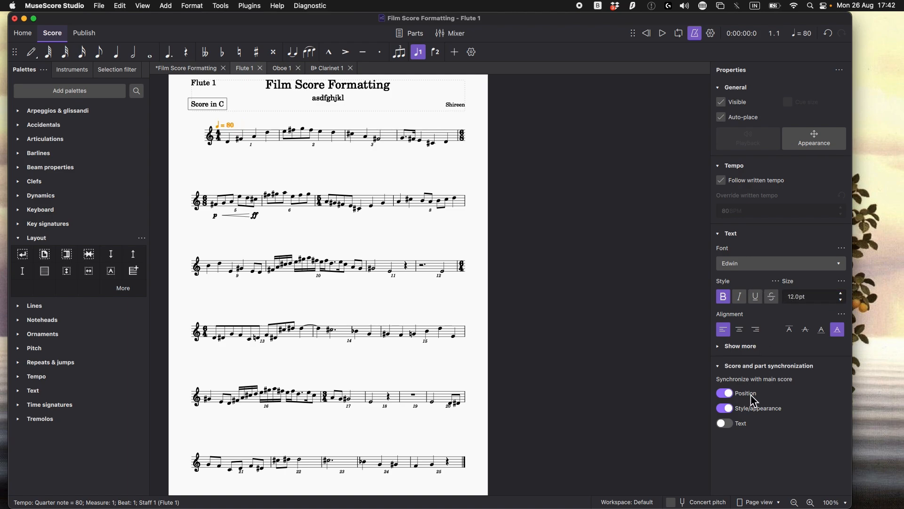
click(266, 155)
Step: In the full score, try toggling bold on the tempo marking above Violins 1, and undo it
click(202, 64)
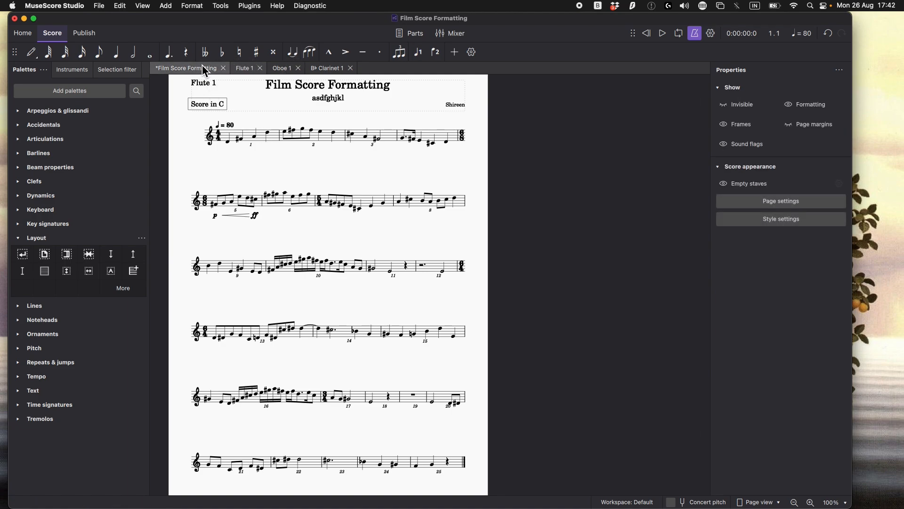
scroll(252, 141, down, 1)
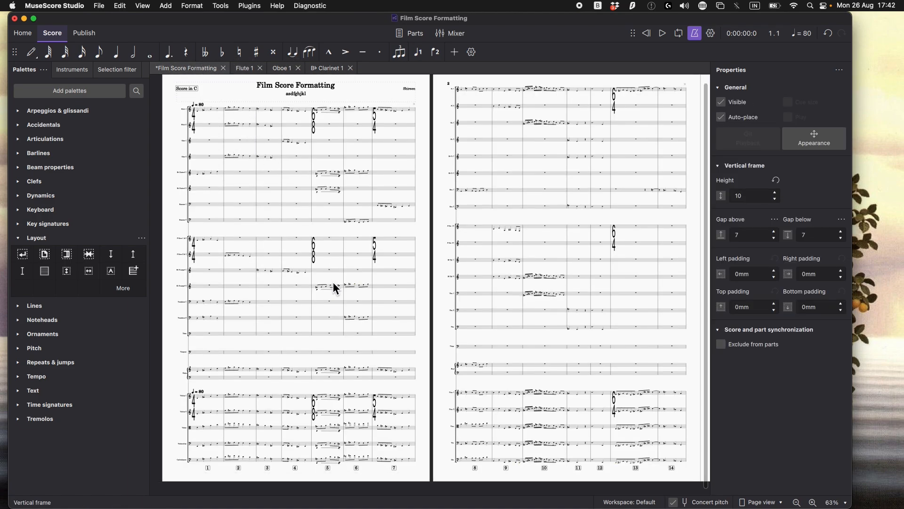
click(198, 391)
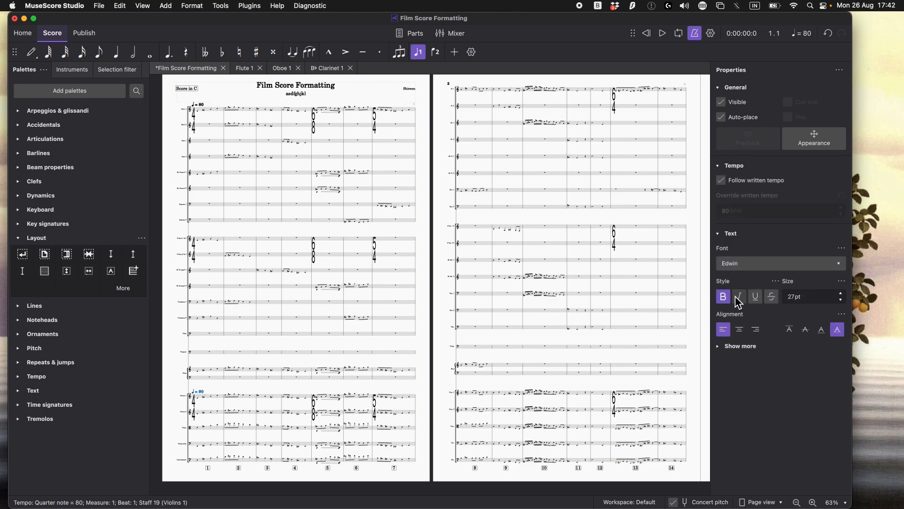
key(super+b)
key(super+z)
click(460, 361)
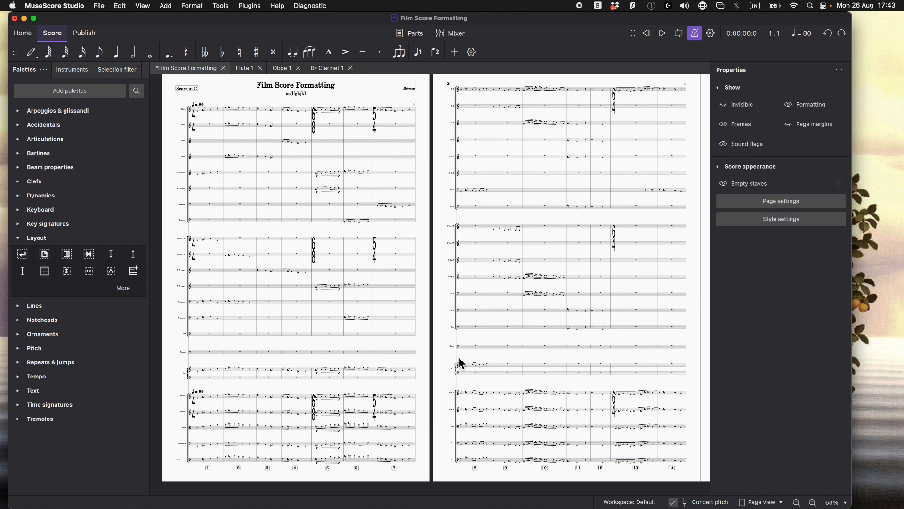
scroll(441, 252, down, 1)
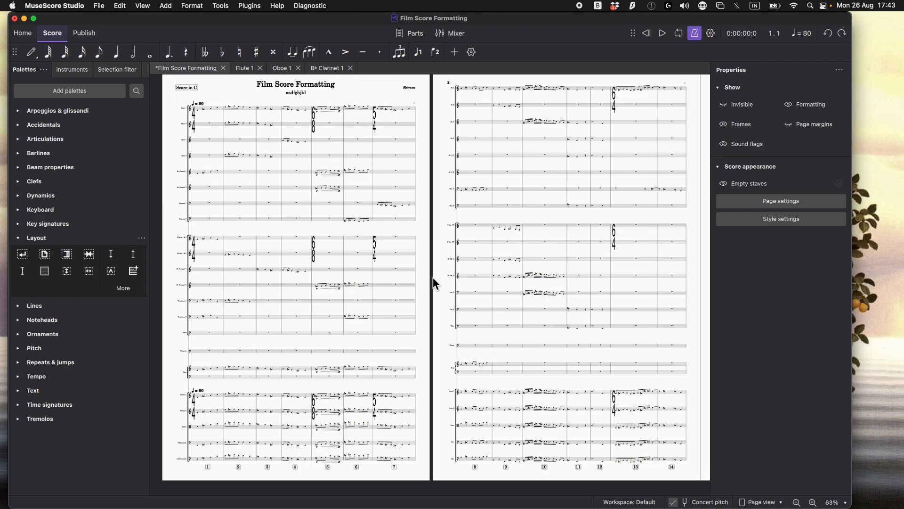
scroll(446, 272, right, 10)
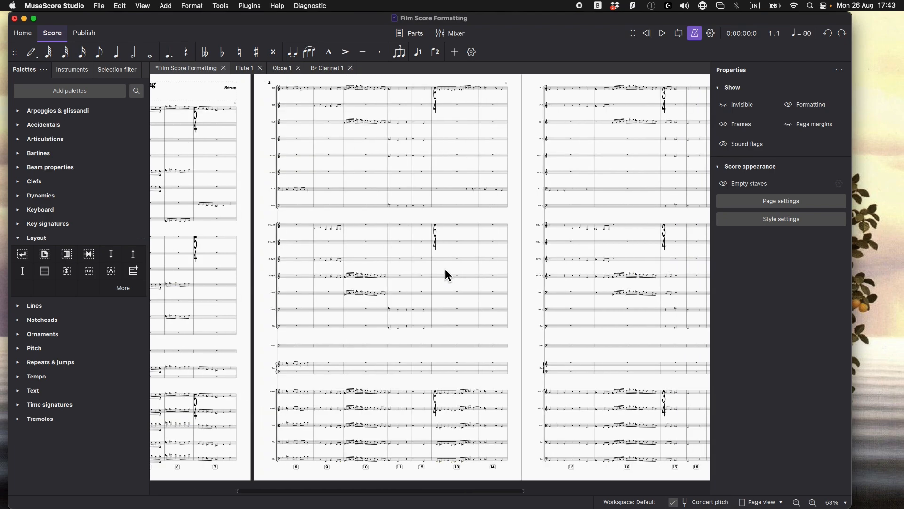
scroll(445, 271, left, 10)
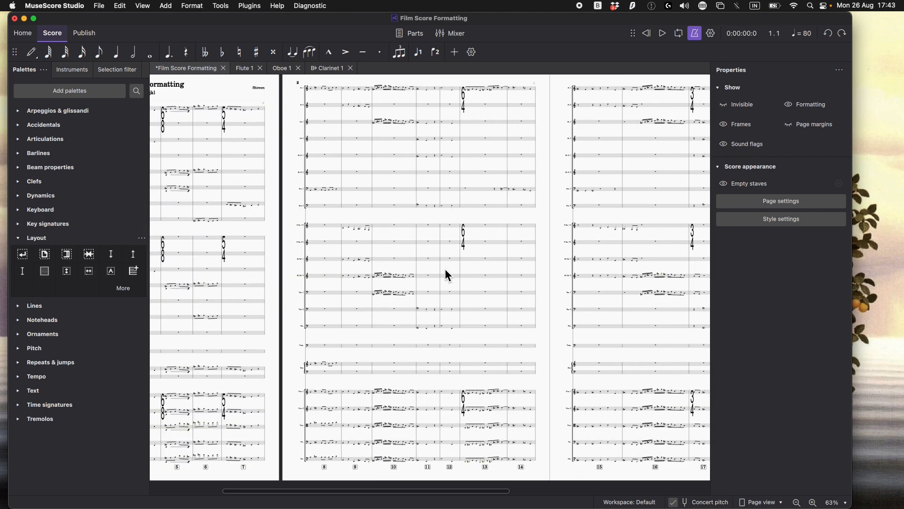
scroll(445, 258, left, 3)
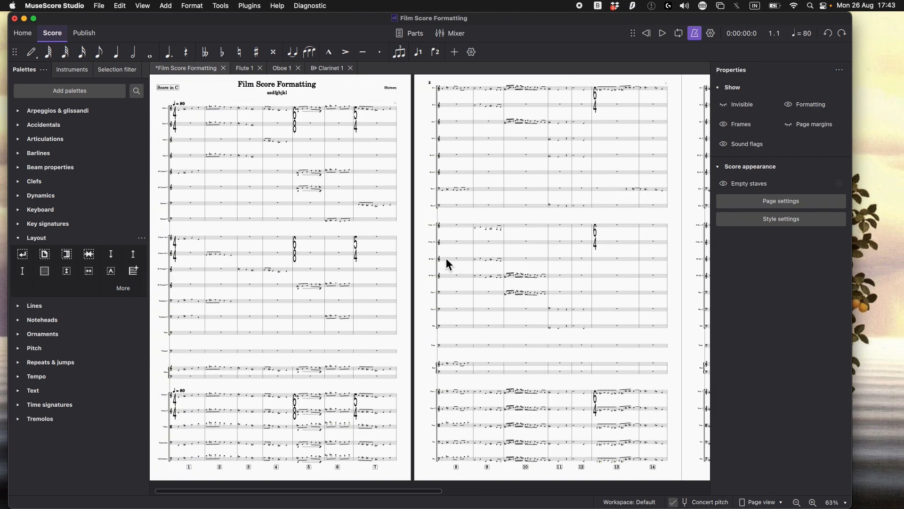
scroll(446, 258, right, 3)
scroll(446, 258, left, 3)
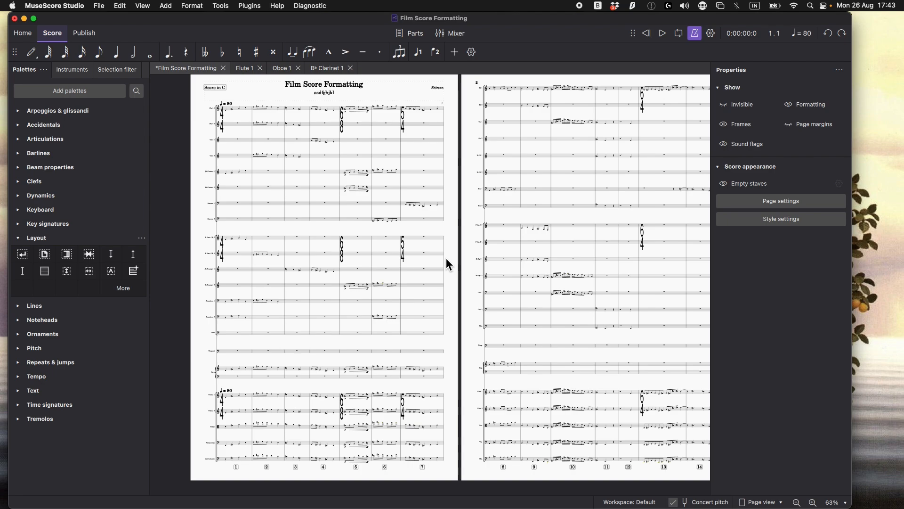
scroll(440, 258, up, 2)
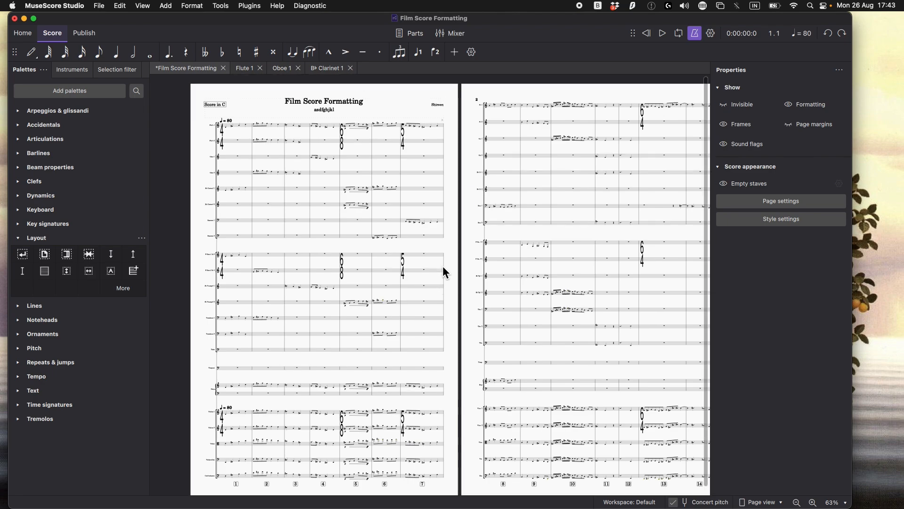
scroll(442, 267, right, 1)
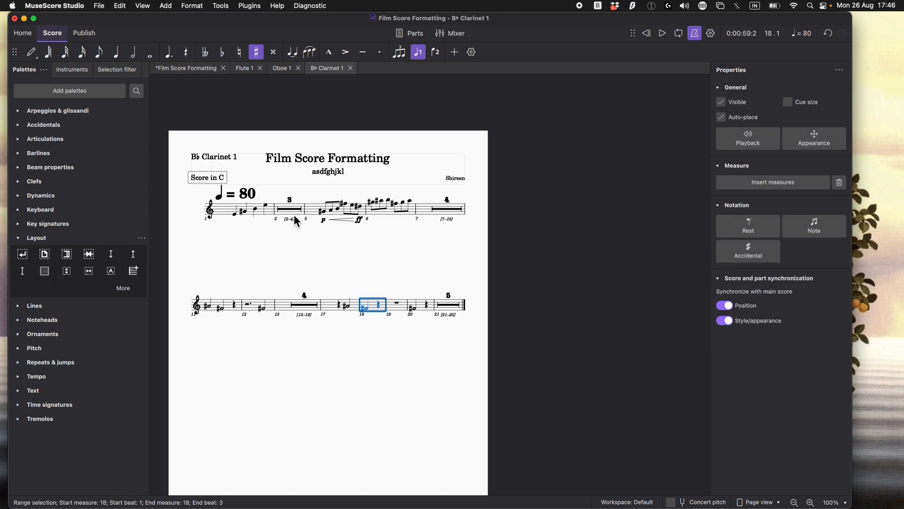
Step: In the B♭ Clarinet 1 part, switch concert pitch on and back off to compare measure 6 with the full score
click(390, 212)
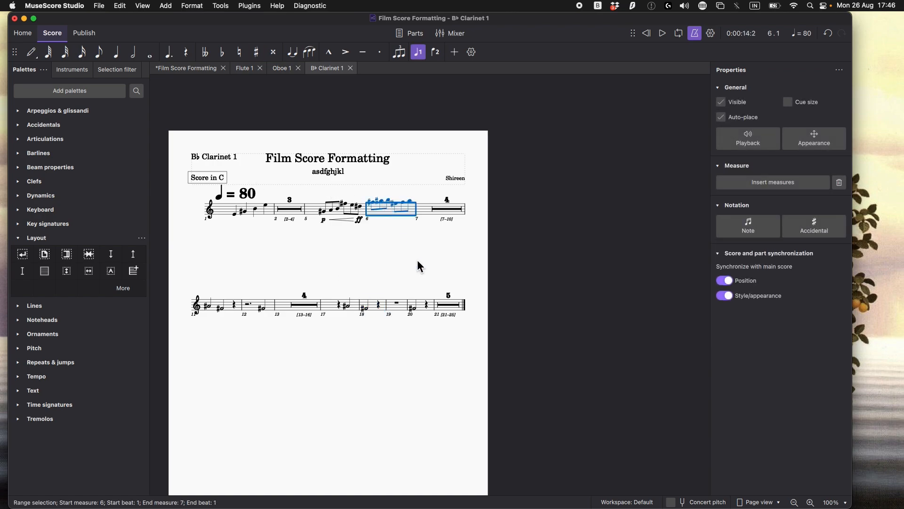
click(671, 502)
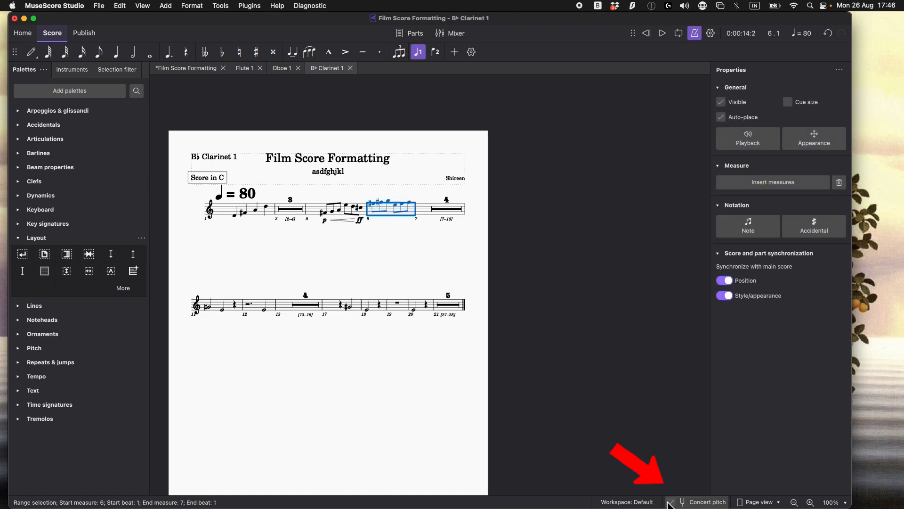
click(670, 502)
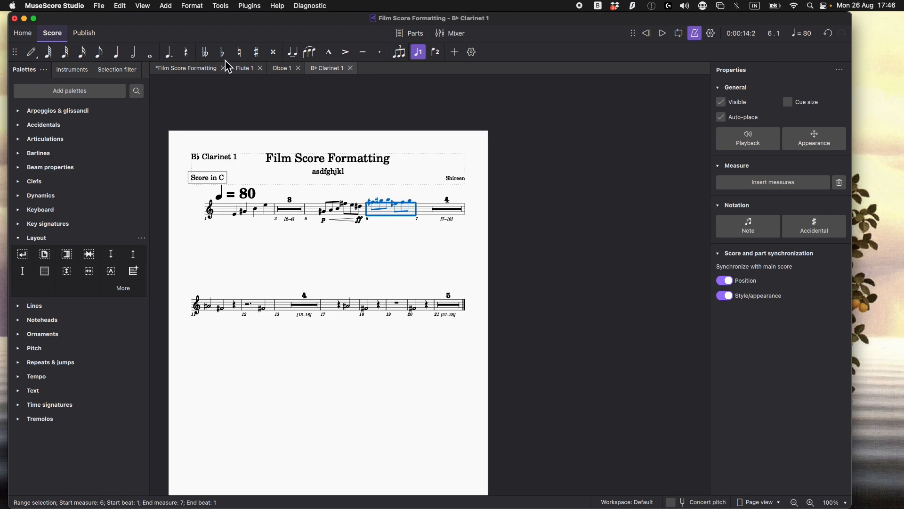
click(205, 68)
click(330, 68)
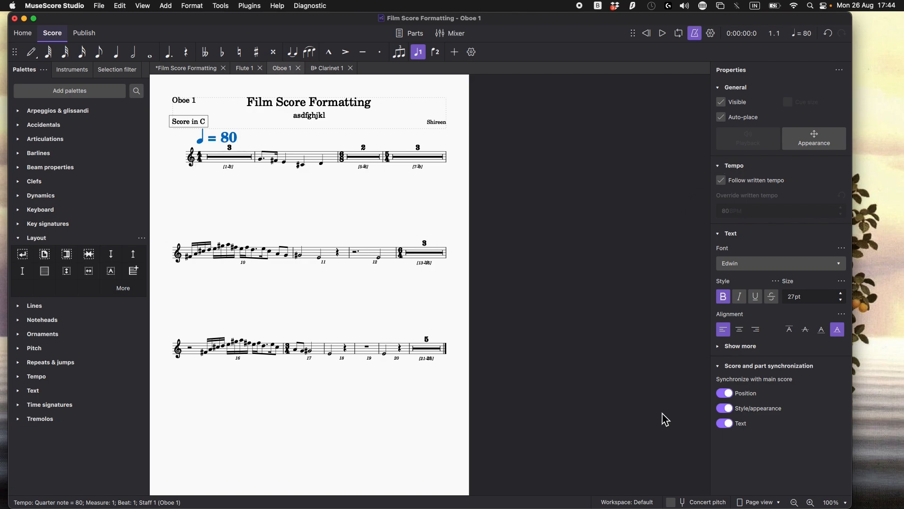
Step: Turn off text synchronization for the Oboe 1 tempo marking, set its font size to 10 pt, and compare it with the full score
click(730, 420)
click(790, 302)
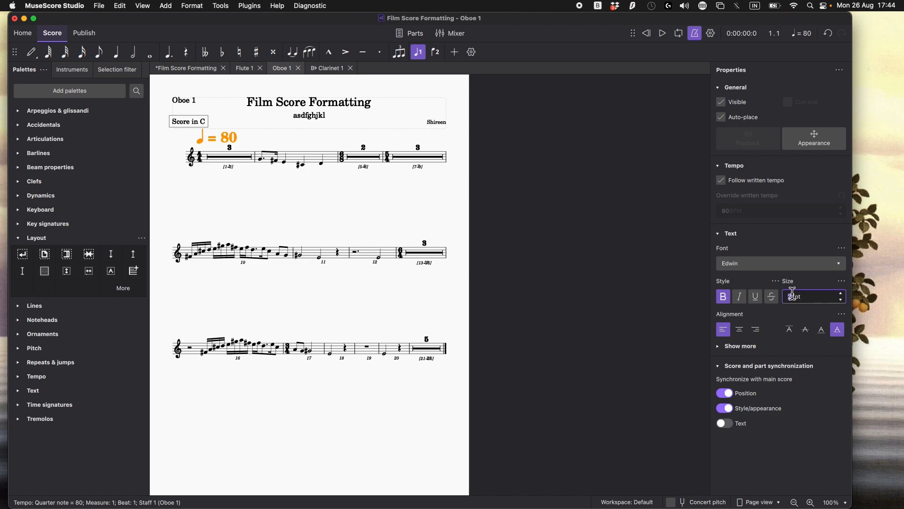
text(10)
key(Return)
click(183, 68)
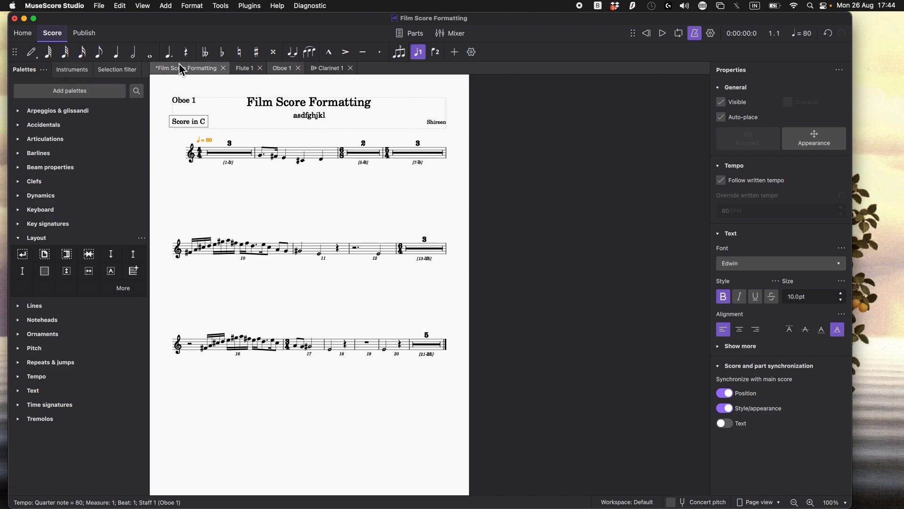
click(284, 68)
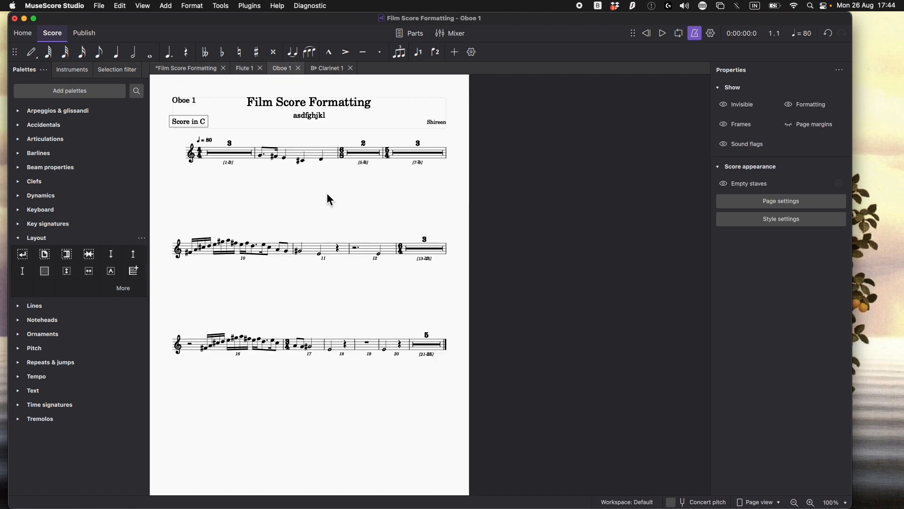
Step: In the Oboe 1 part's style settings, set the horizontal placement of the measure numbers to Left
click(427, 264)
scroll(448, 338, up, 4)
scroll(404, 246, up, 3)
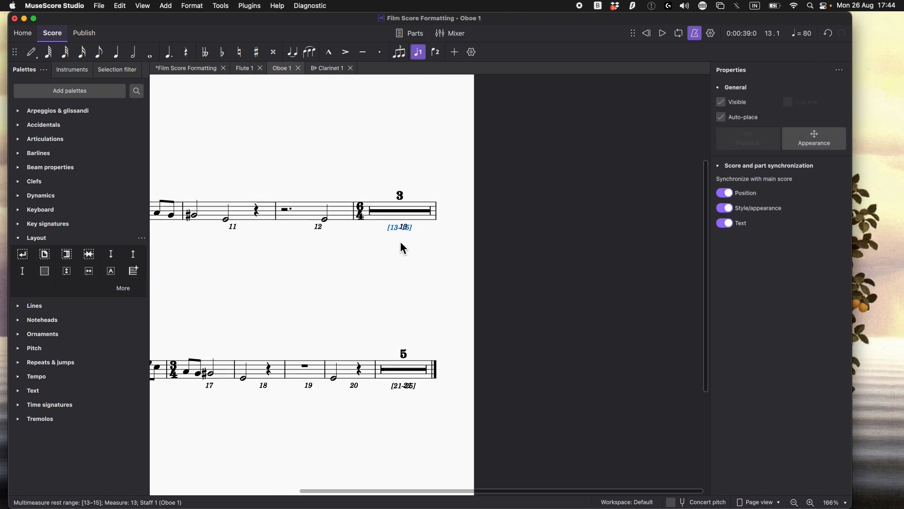
click(400, 222)
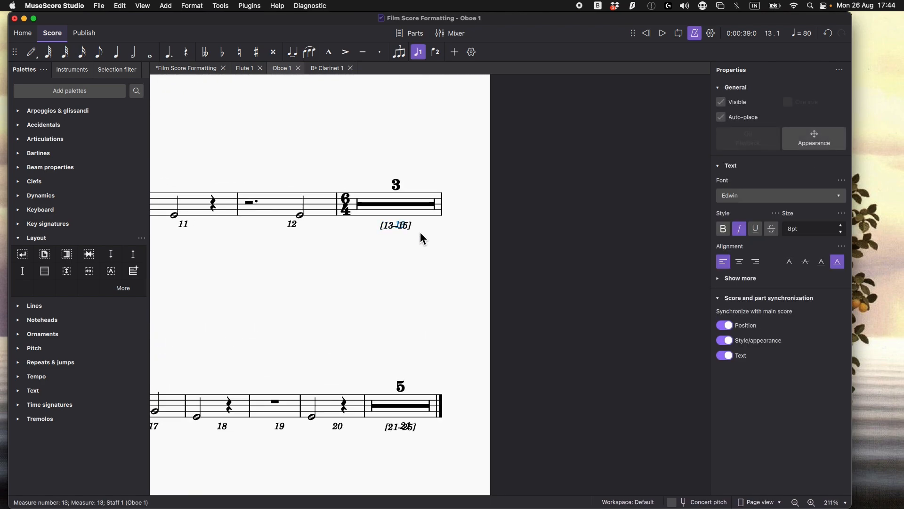
scroll(426, 238, up, 4)
scroll(426, 238, down, 7)
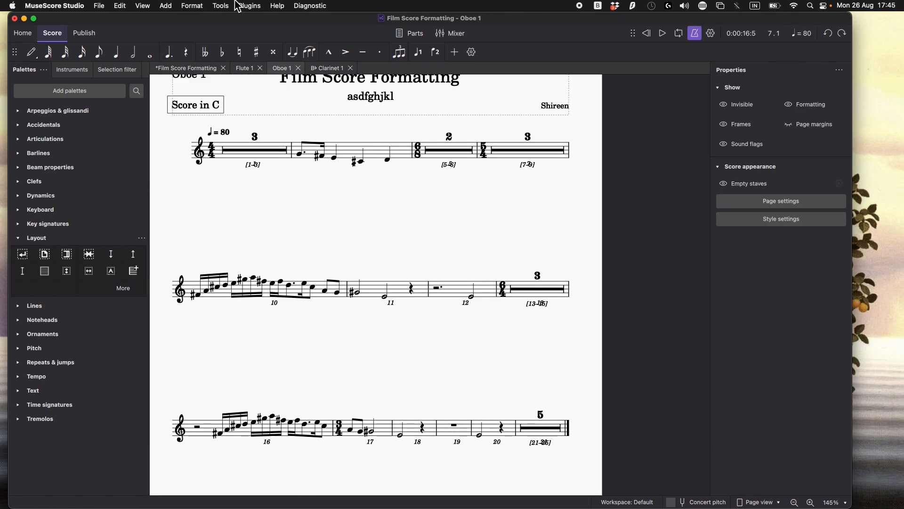
click(193, 5)
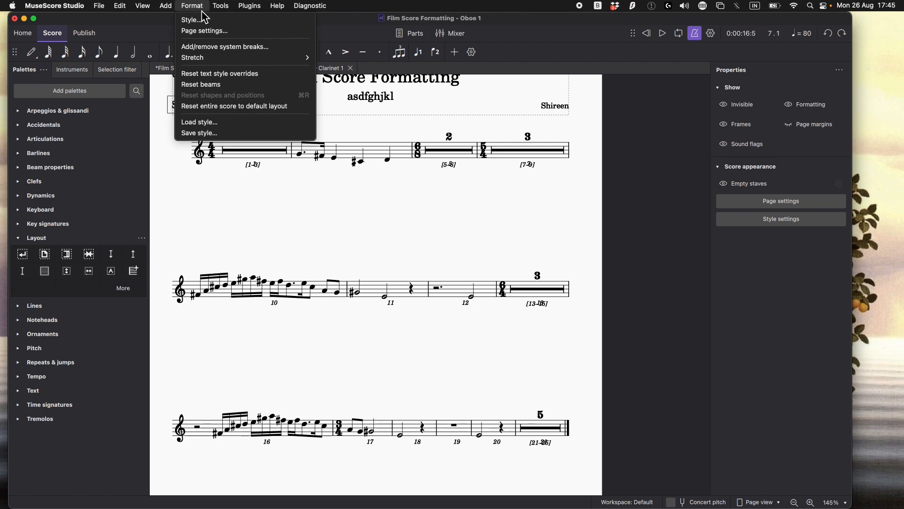
click(675, 271)
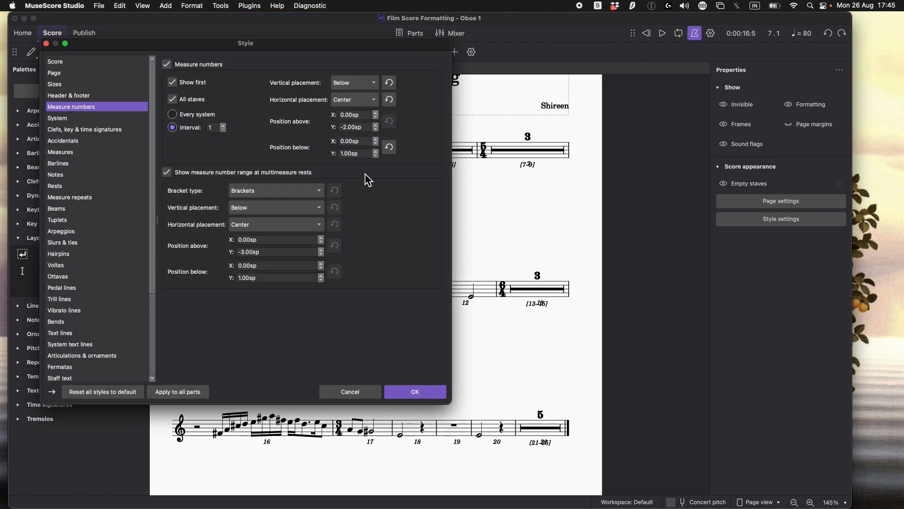
drag(199, 43, 654, 51)
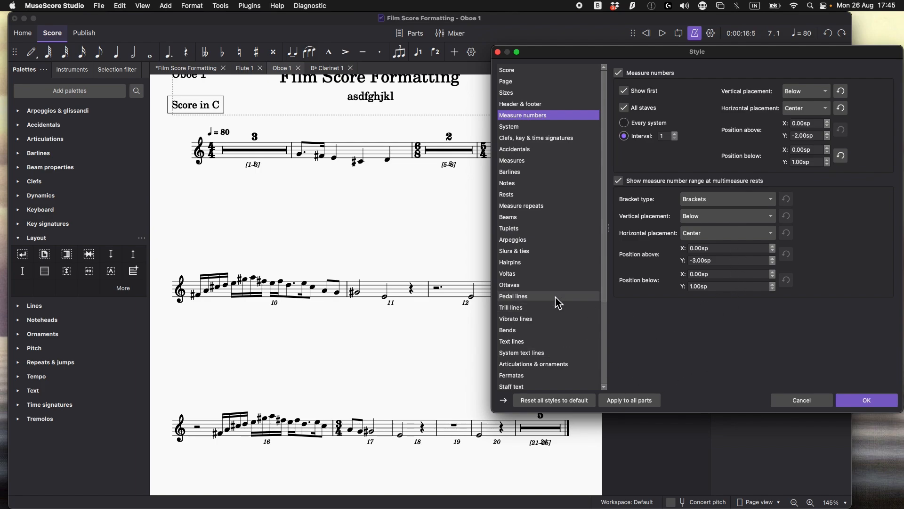
scroll(559, 301, down, 5)
scroll(560, 303, up, 5)
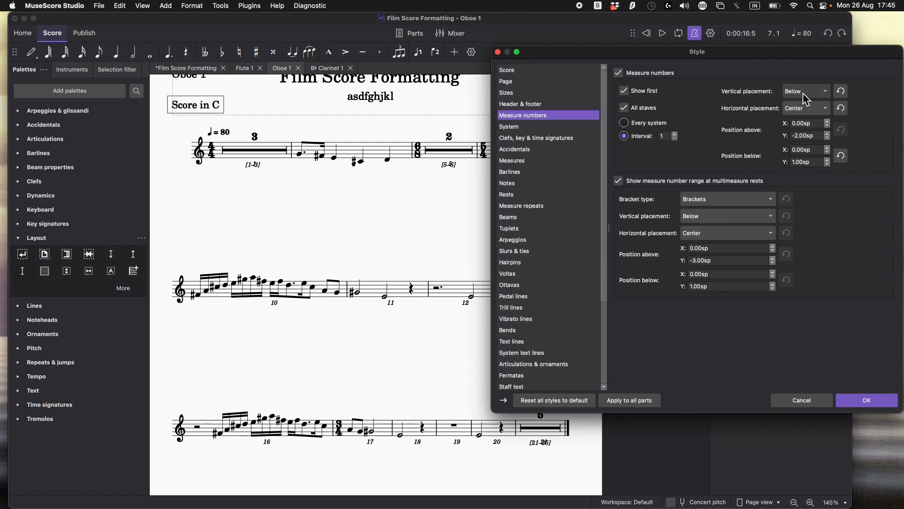
click(817, 109)
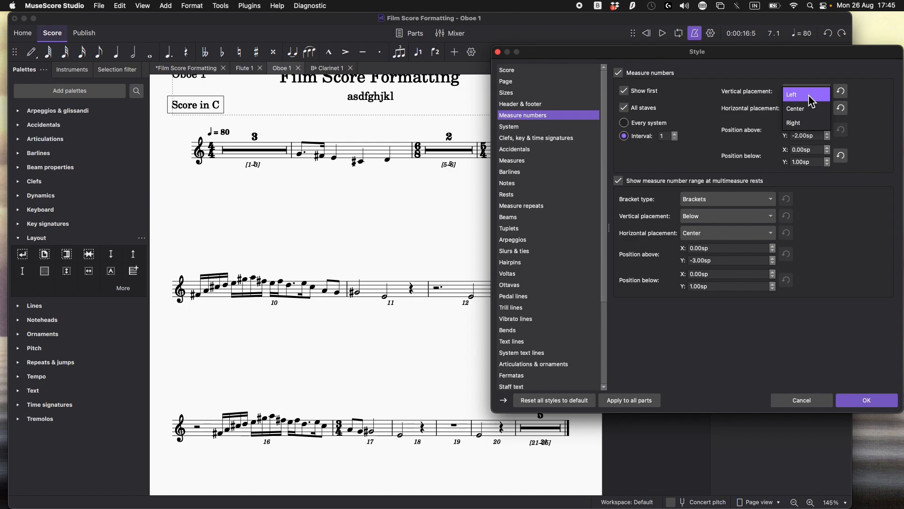
click(808, 95)
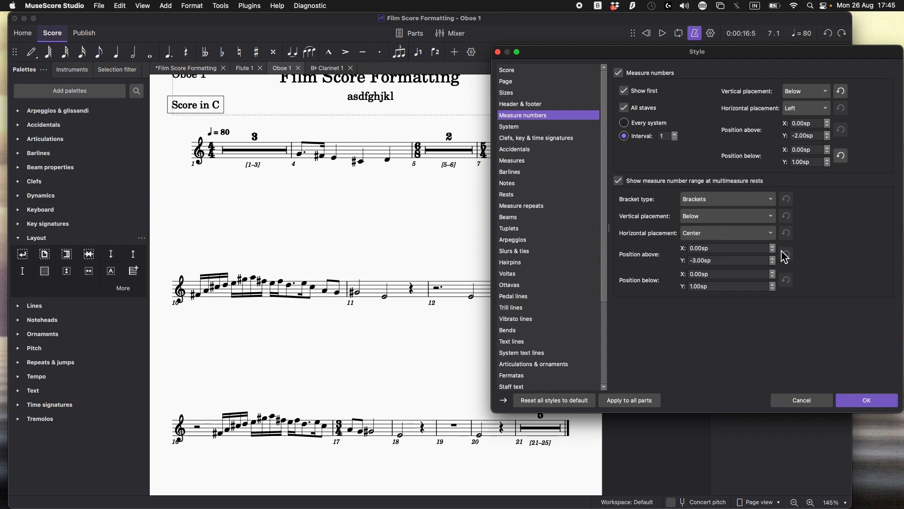
click(773, 289)
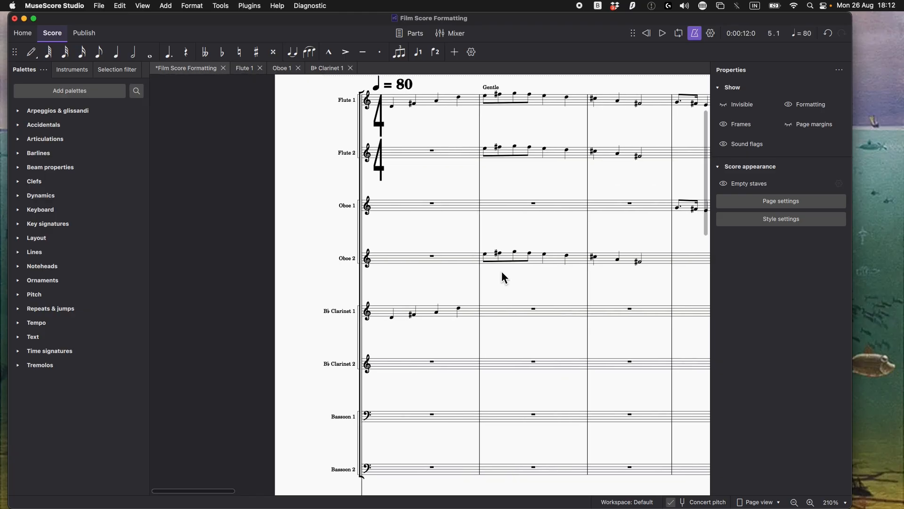
Step: Examine the Contrabasses' first measure in the full score, including its opening note and the 8va bassa bass clef
scroll(502, 270, down, 10)
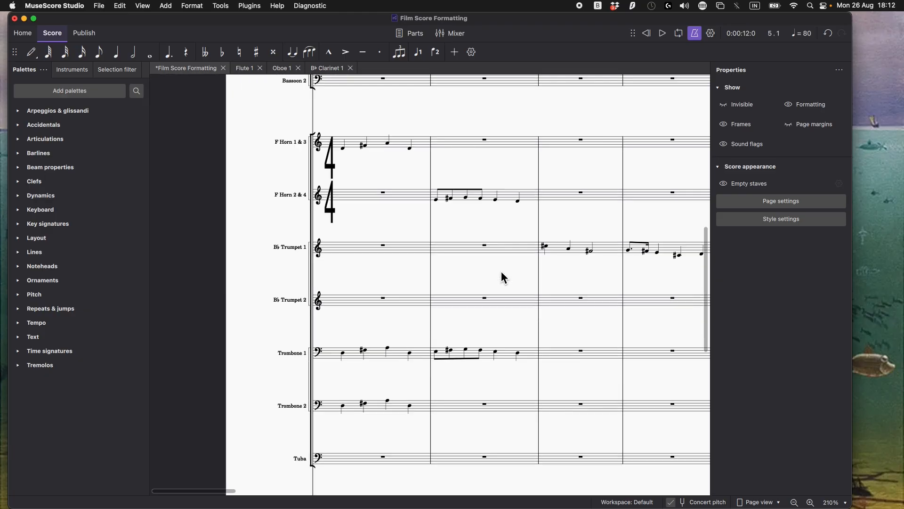
scroll(357, 335, down, 5)
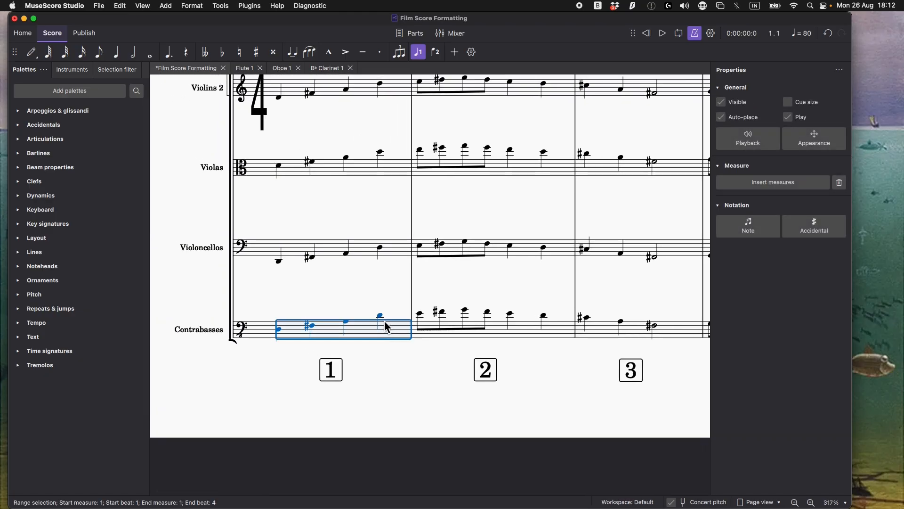
click(282, 332)
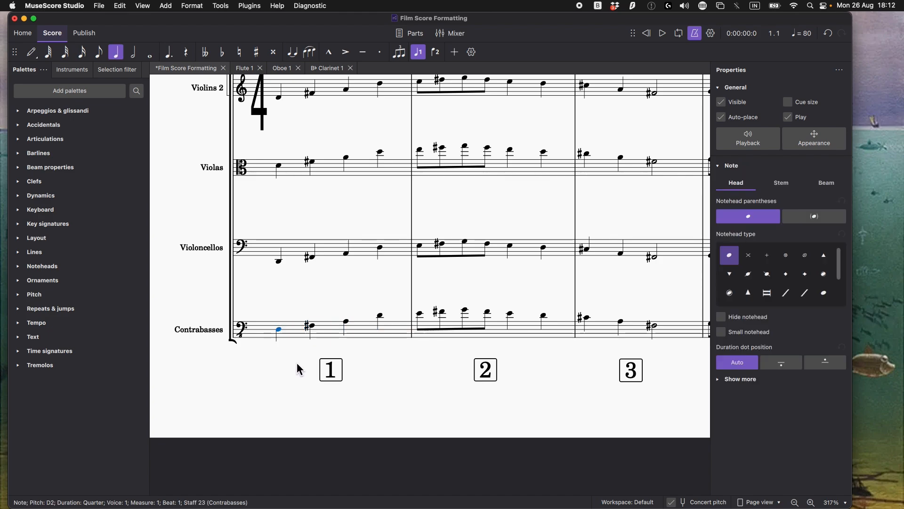
click(294, 369)
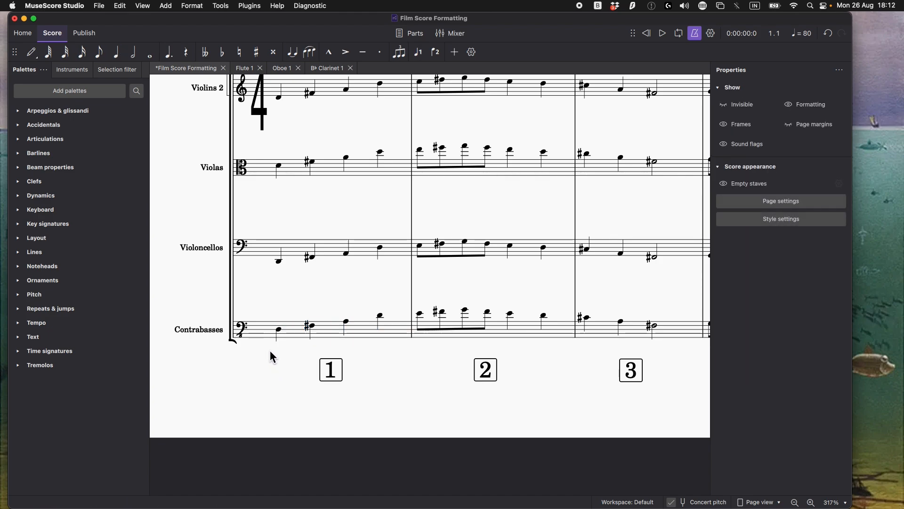
scroll(269, 347, up, 5)
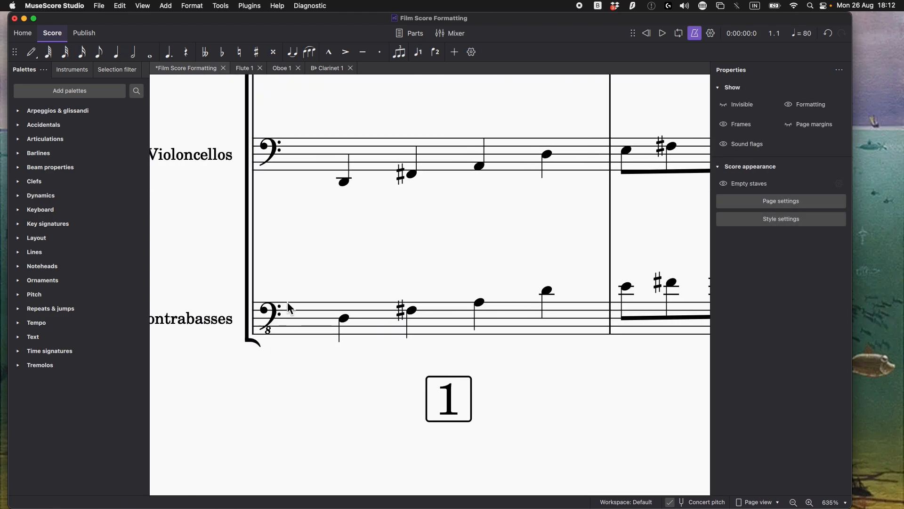
scroll(347, 312, down, 4)
click(312, 320)
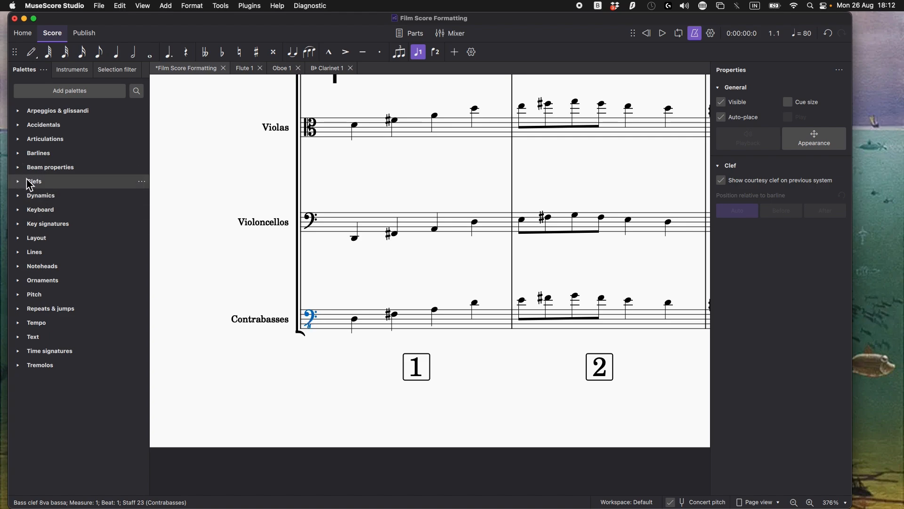
scroll(319, 330, up, 10)
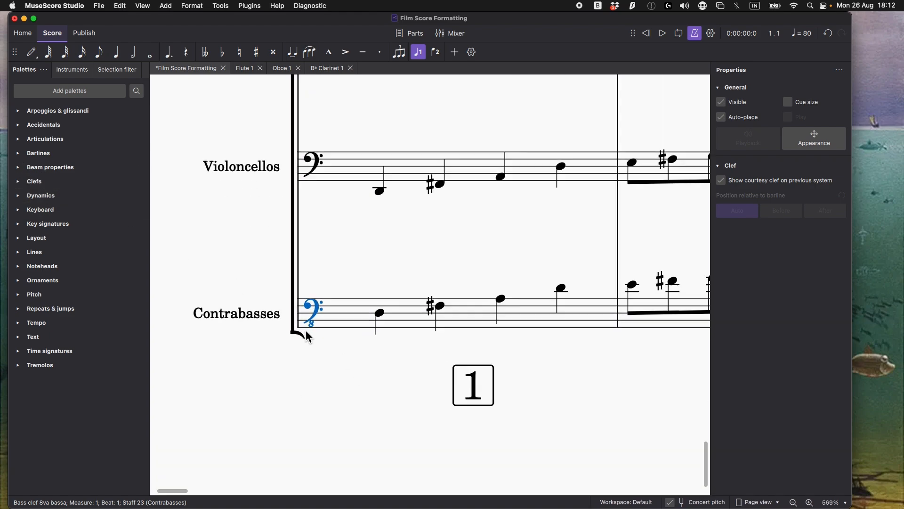
scroll(308, 329, down, 9)
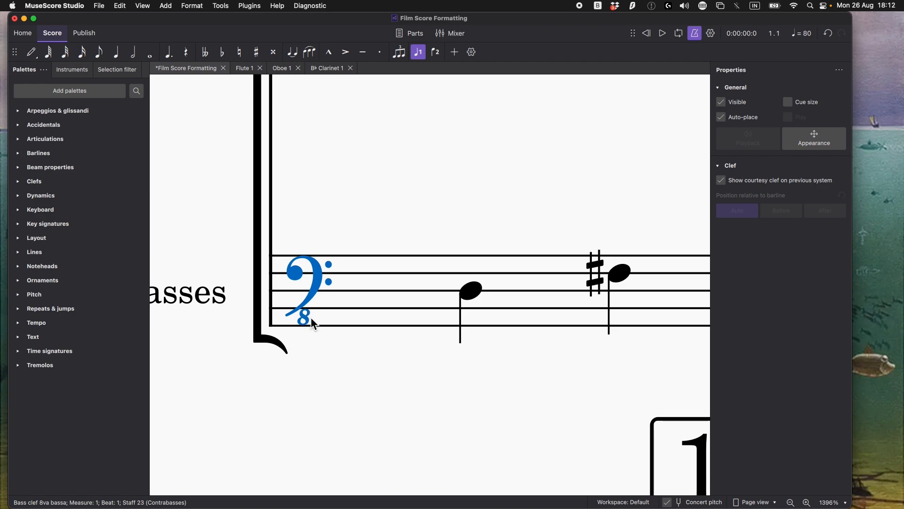
key(Right)
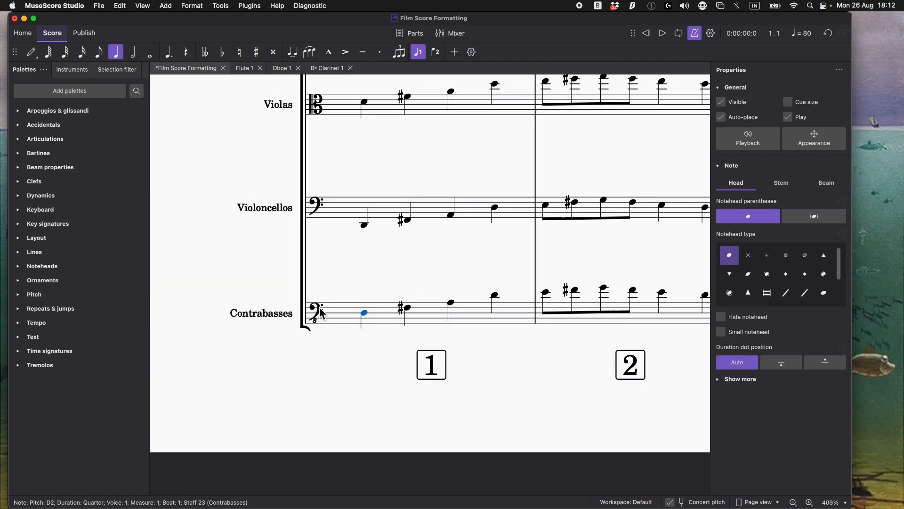
Step: Try to replace the 8va bassa clef on the Contrabasses staff with the standard bass clef
click(317, 309)
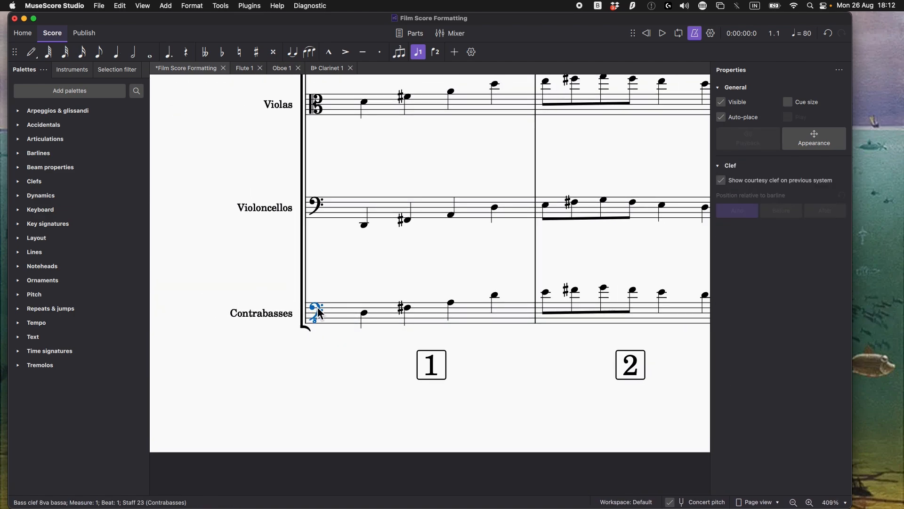
click(19, 182)
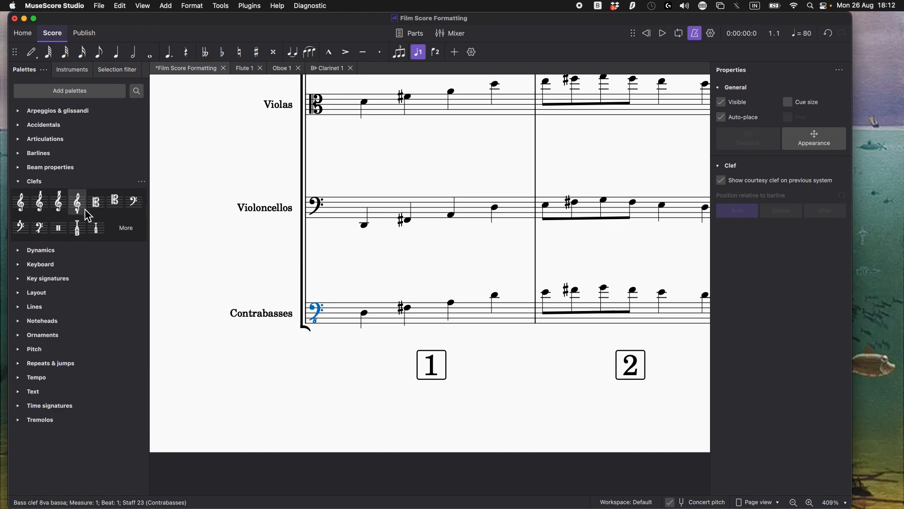
click(134, 202)
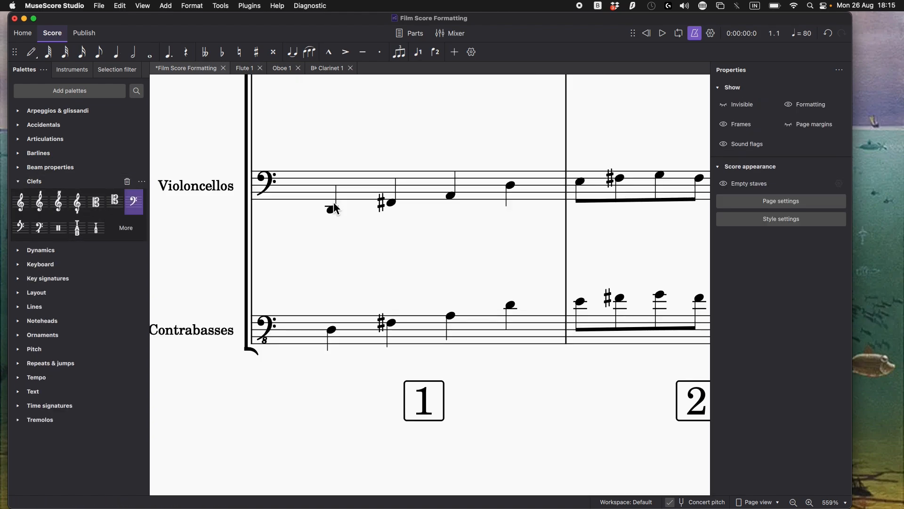
Step: Select the Contrabasses' 8va bassa clef, look over its clef style settings, and close them without changing anything
click(332, 330)
click(381, 324)
click(277, 331)
click(269, 330)
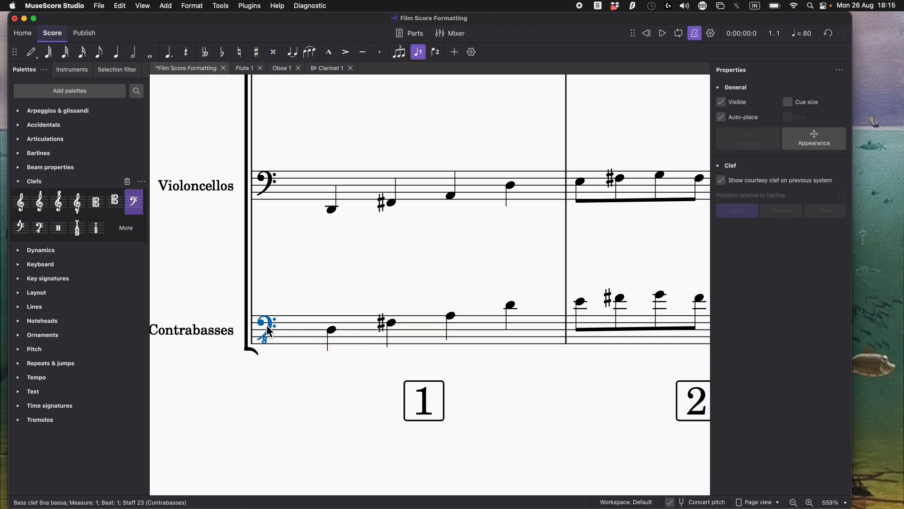
right_click(267, 325)
mouse_move(323, 412)
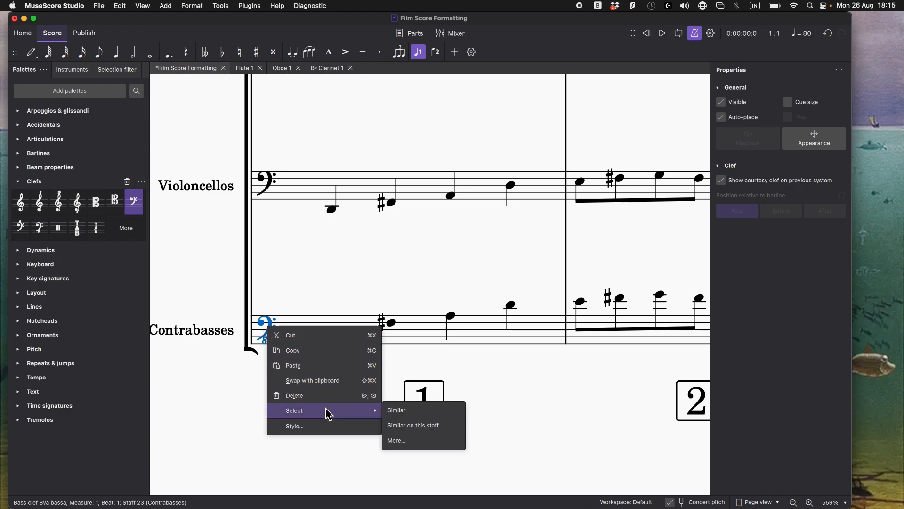
click(334, 426)
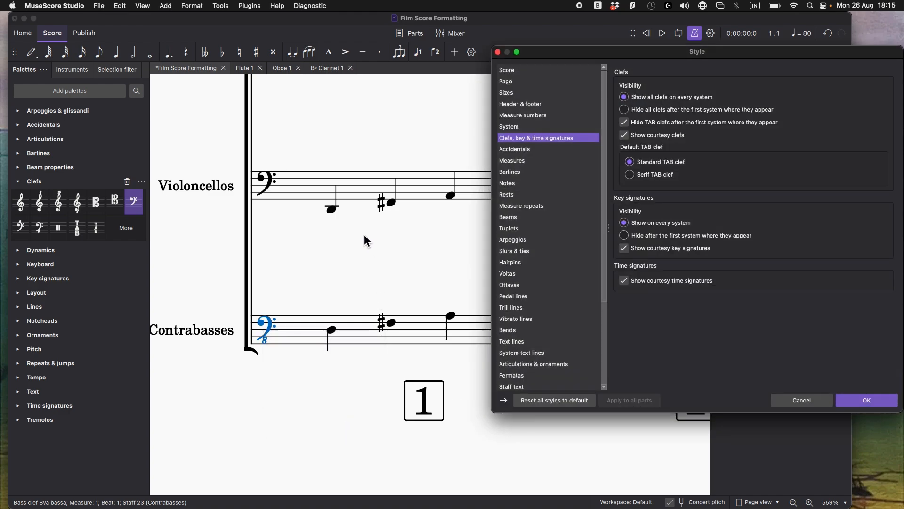
drag(643, 52, 537, 49)
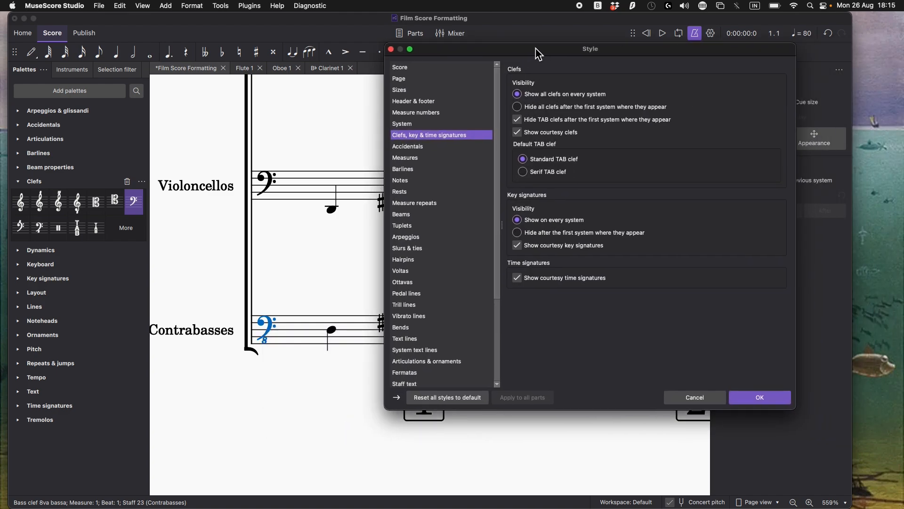
key(Escape)
Step: Open the Contrabasses part from the score's parts list
scroll(366, 295, down, 10)
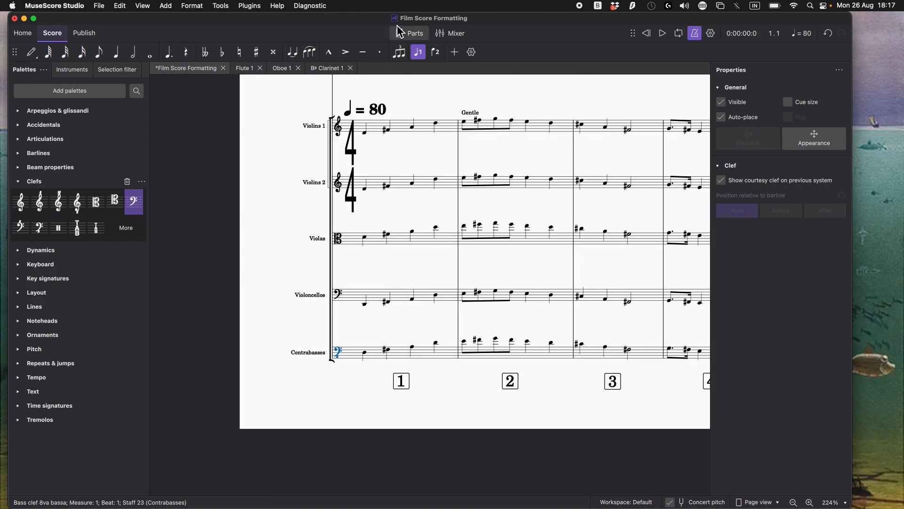
click(409, 33)
scroll(346, 354, down, 10)
scroll(346, 353, down, 2)
click(329, 364)
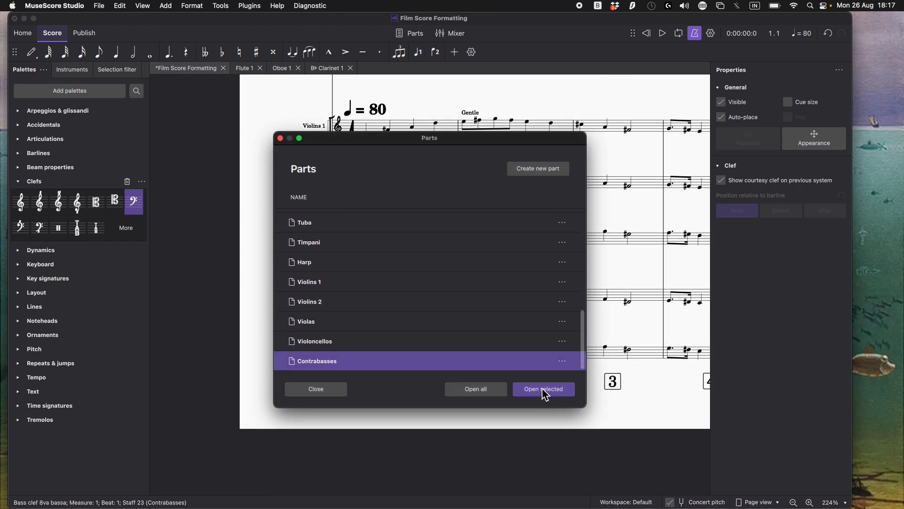
click(562, 388)
scroll(394, 174, left, 5)
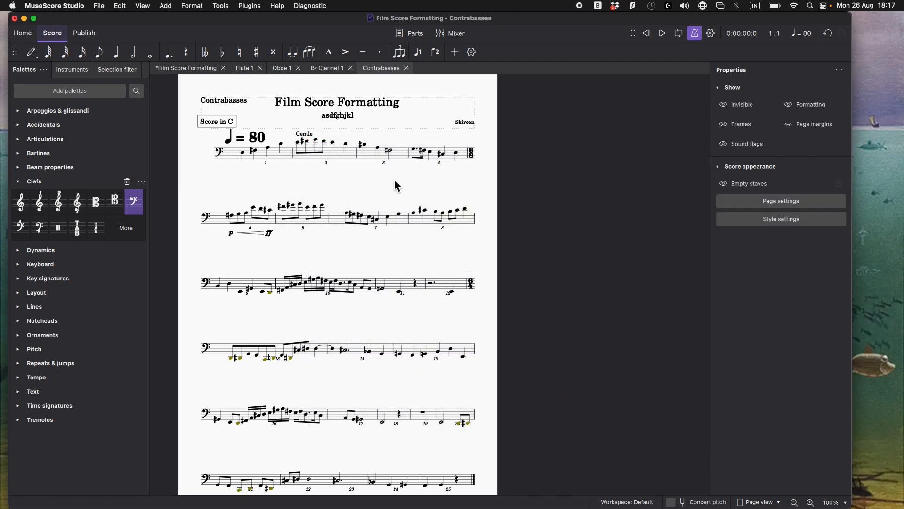
Step: Check the first note of the Contrabasses part and compare the part with the full score
click(319, 153)
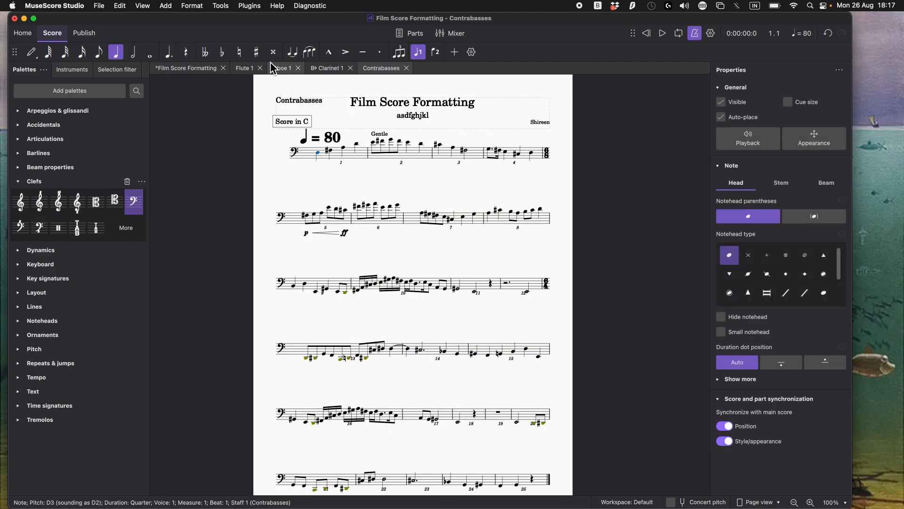
click(207, 68)
click(381, 68)
scroll(323, 196, up, 8)
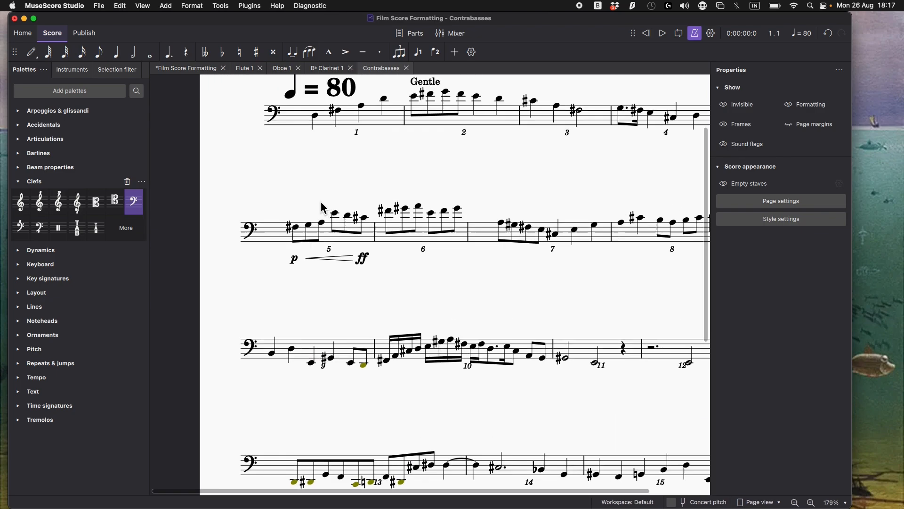
Step: Examine the clef and the written and sounding pitches of the first and fourth notes in measure 1 of the Contrabasses part
click(292, 150)
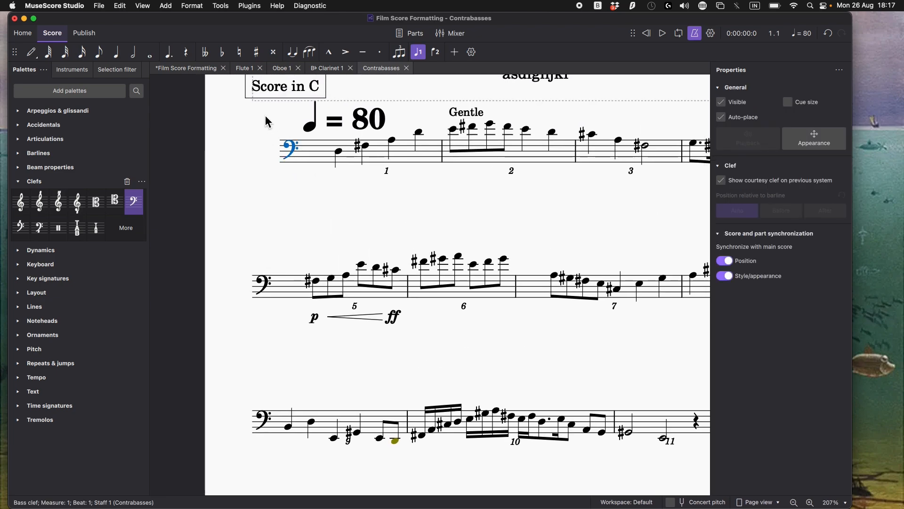
key(Right)
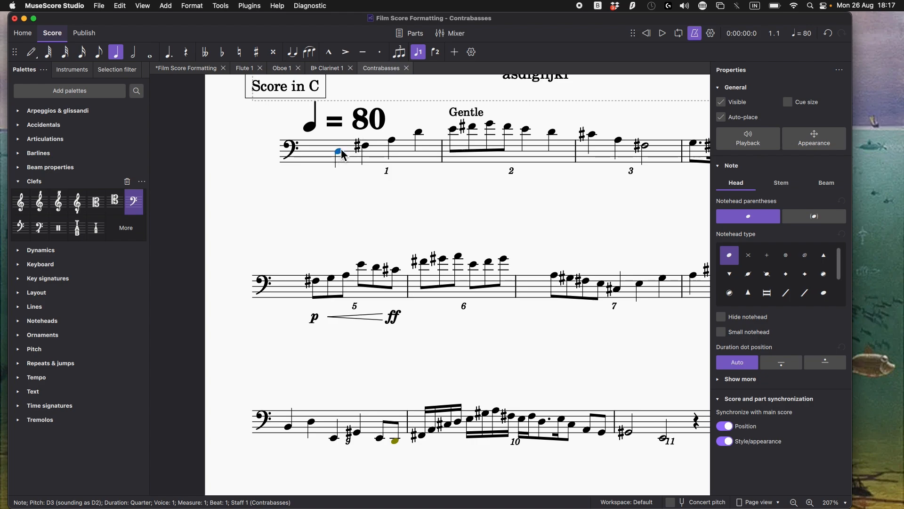
click(419, 129)
key(Escape)
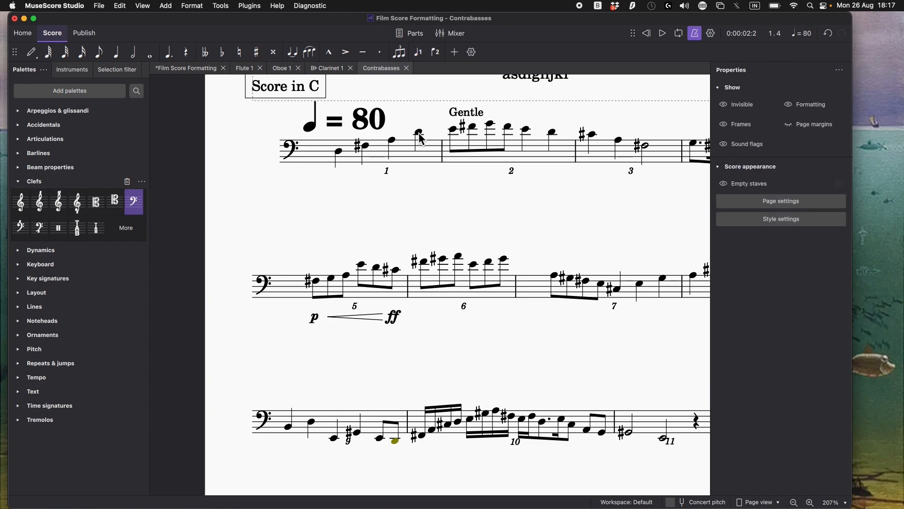
click(418, 136)
scroll(416, 175, up, 2)
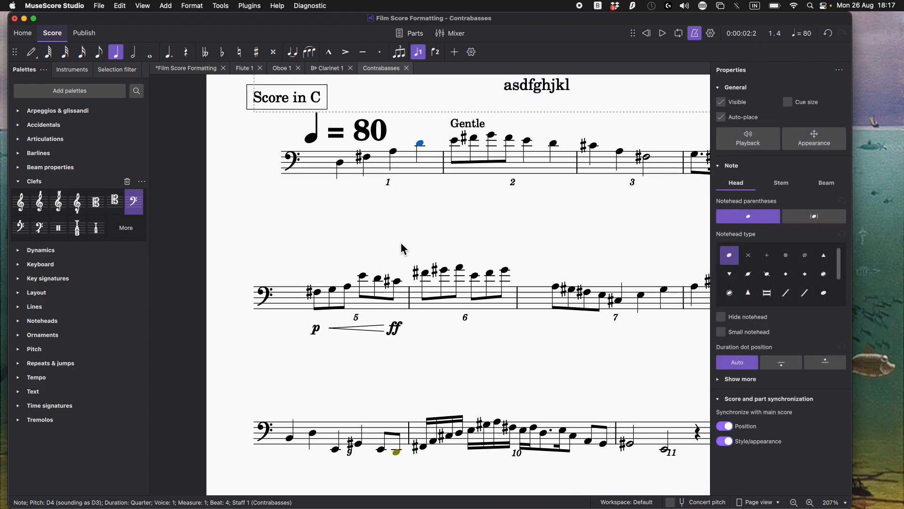
scroll(405, 217, down, 1)
scroll(397, 190, right, 1)
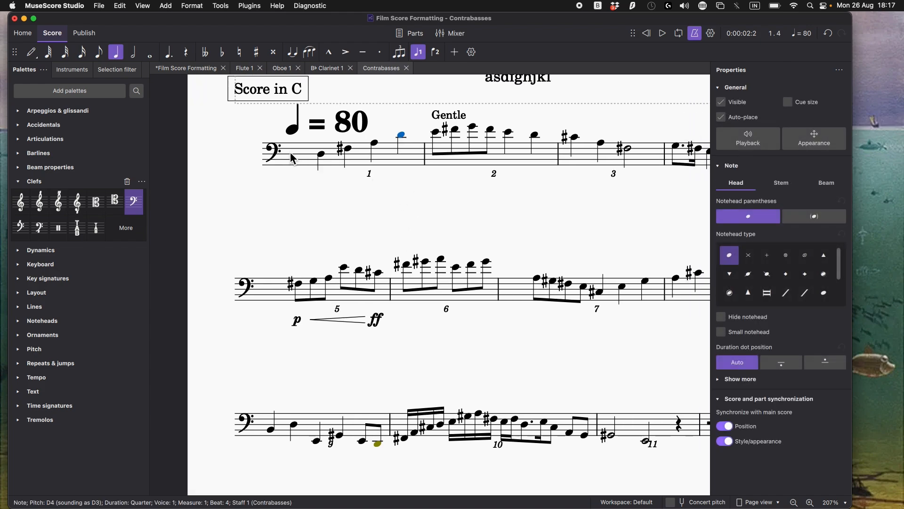
key(Escape)
scroll(335, 200, down, 5)
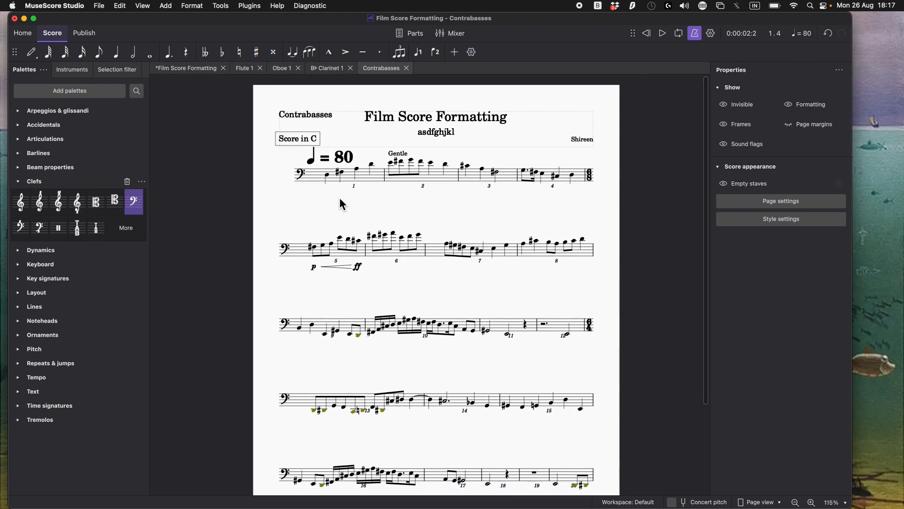
Step: Return to the full score and clear the selection on the Contrabasses' first measure
click(188, 68)
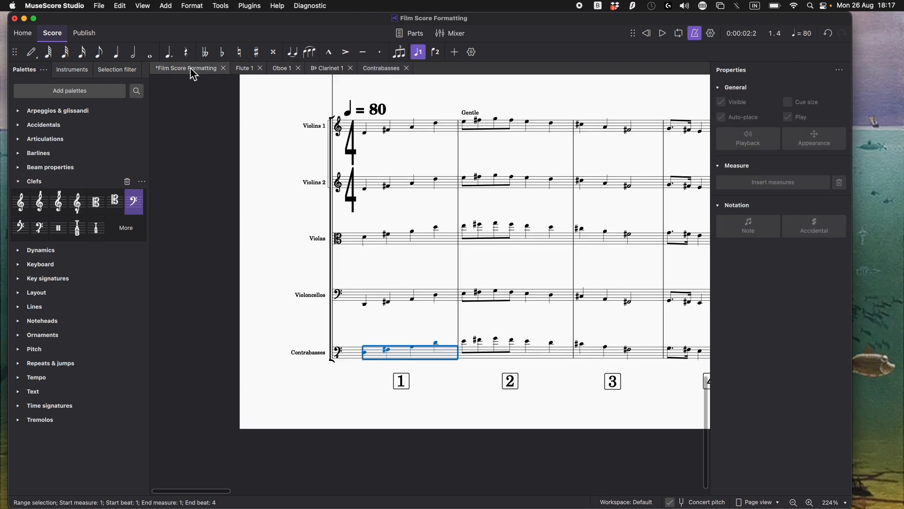
click(350, 352)
key(Escape)
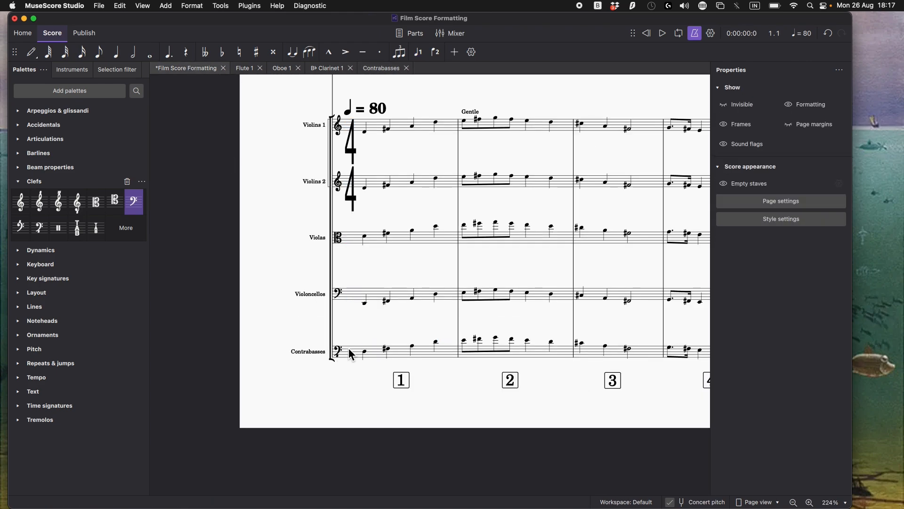